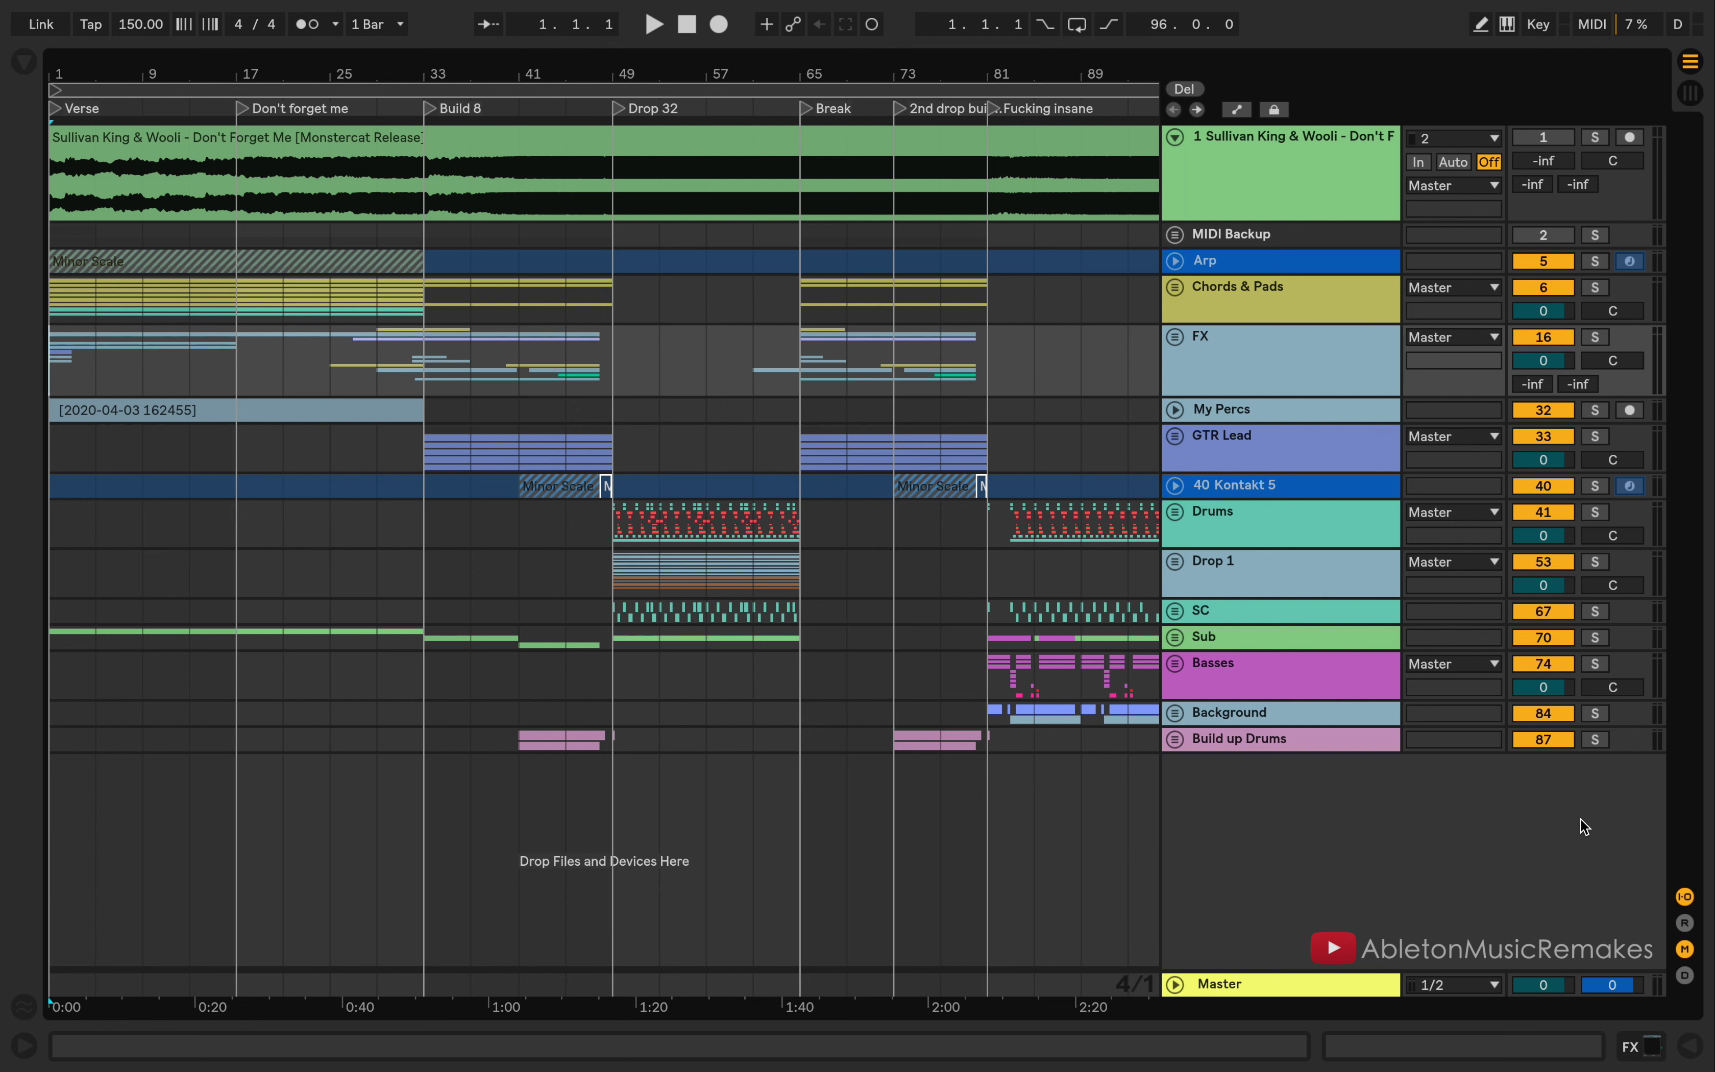
Step: Play the full arrangement from the start and follow playback through the Break section
key("space")
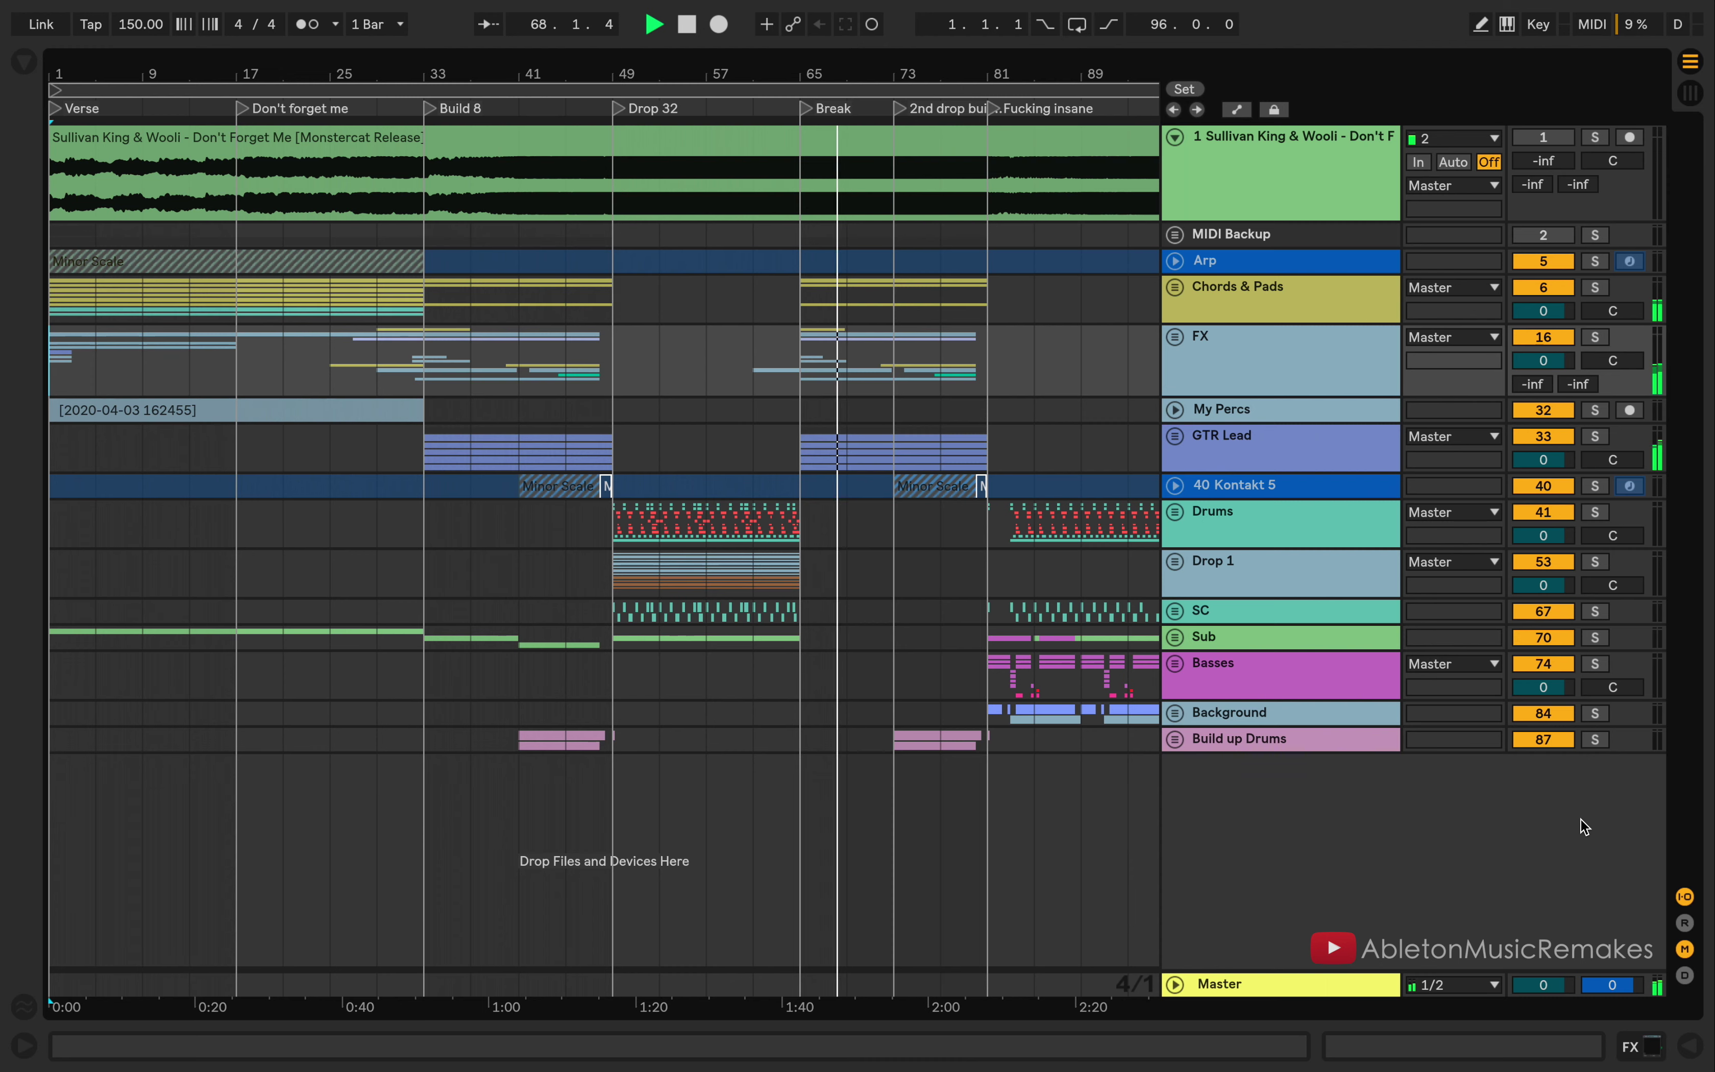
scroll(887, 110, "up", 5)
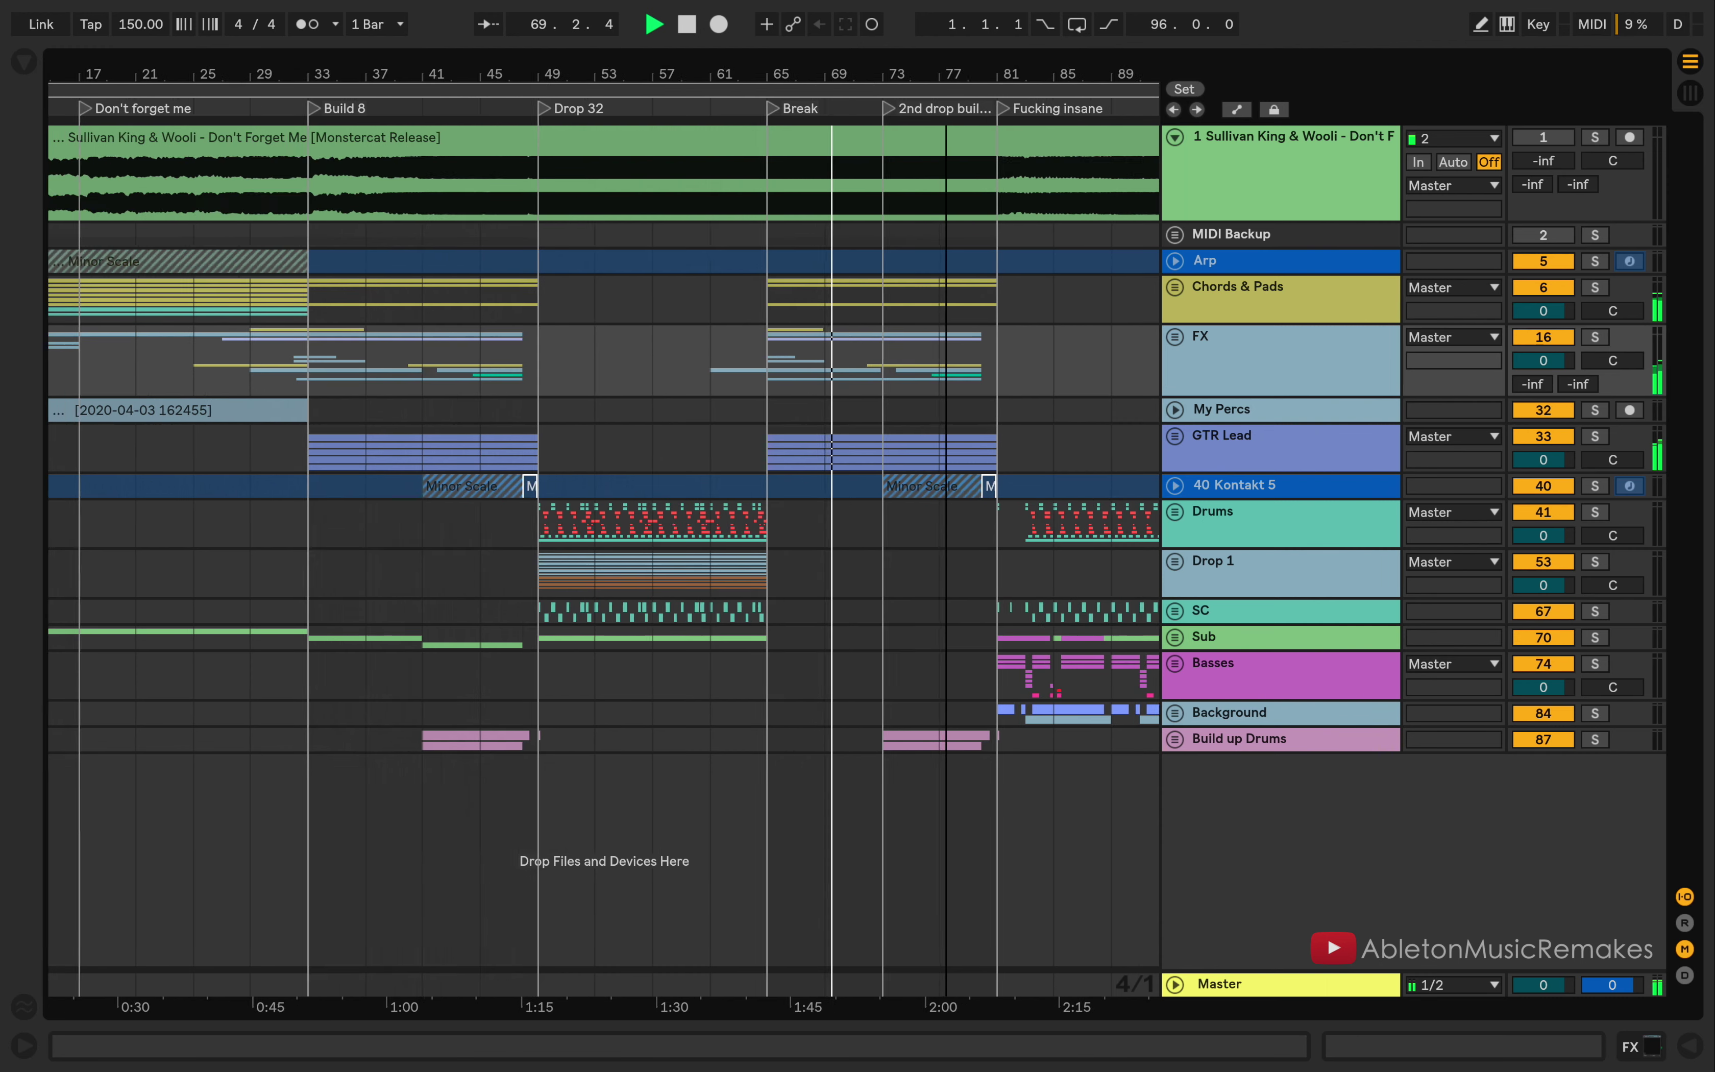
scroll(732, 72, "up", 2)
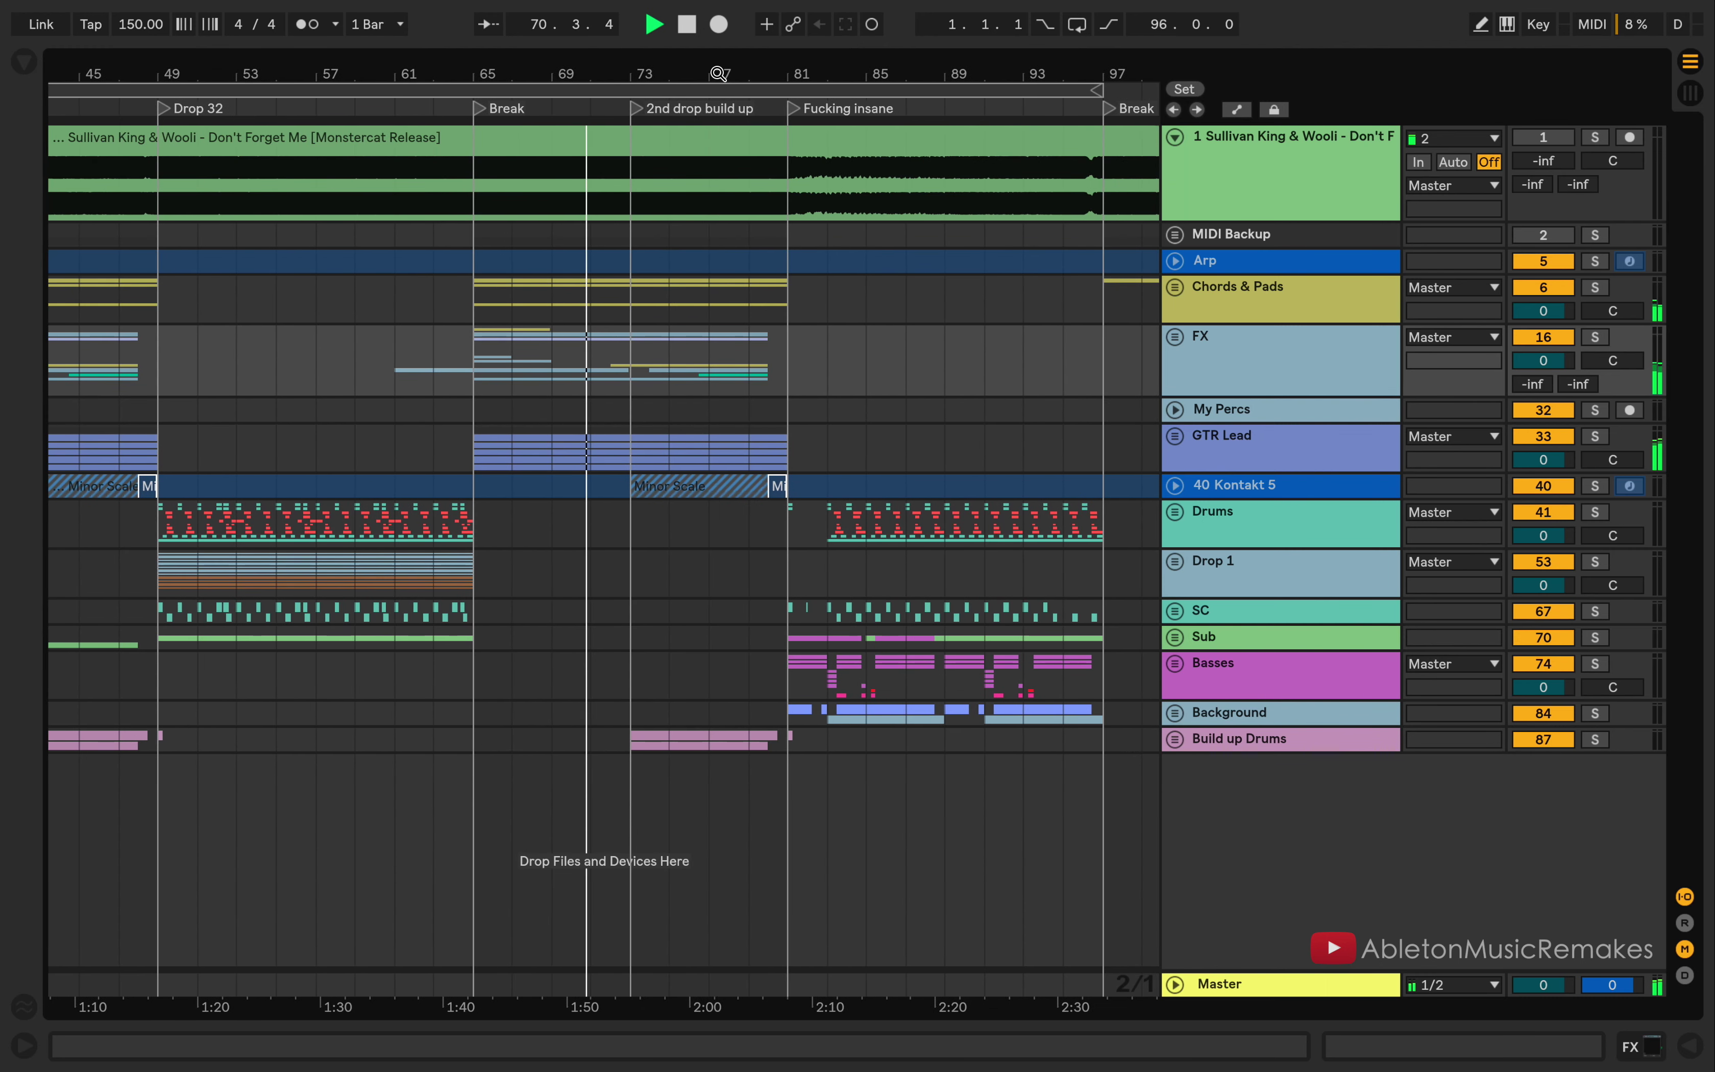
scroll(732, 72, "up", 2)
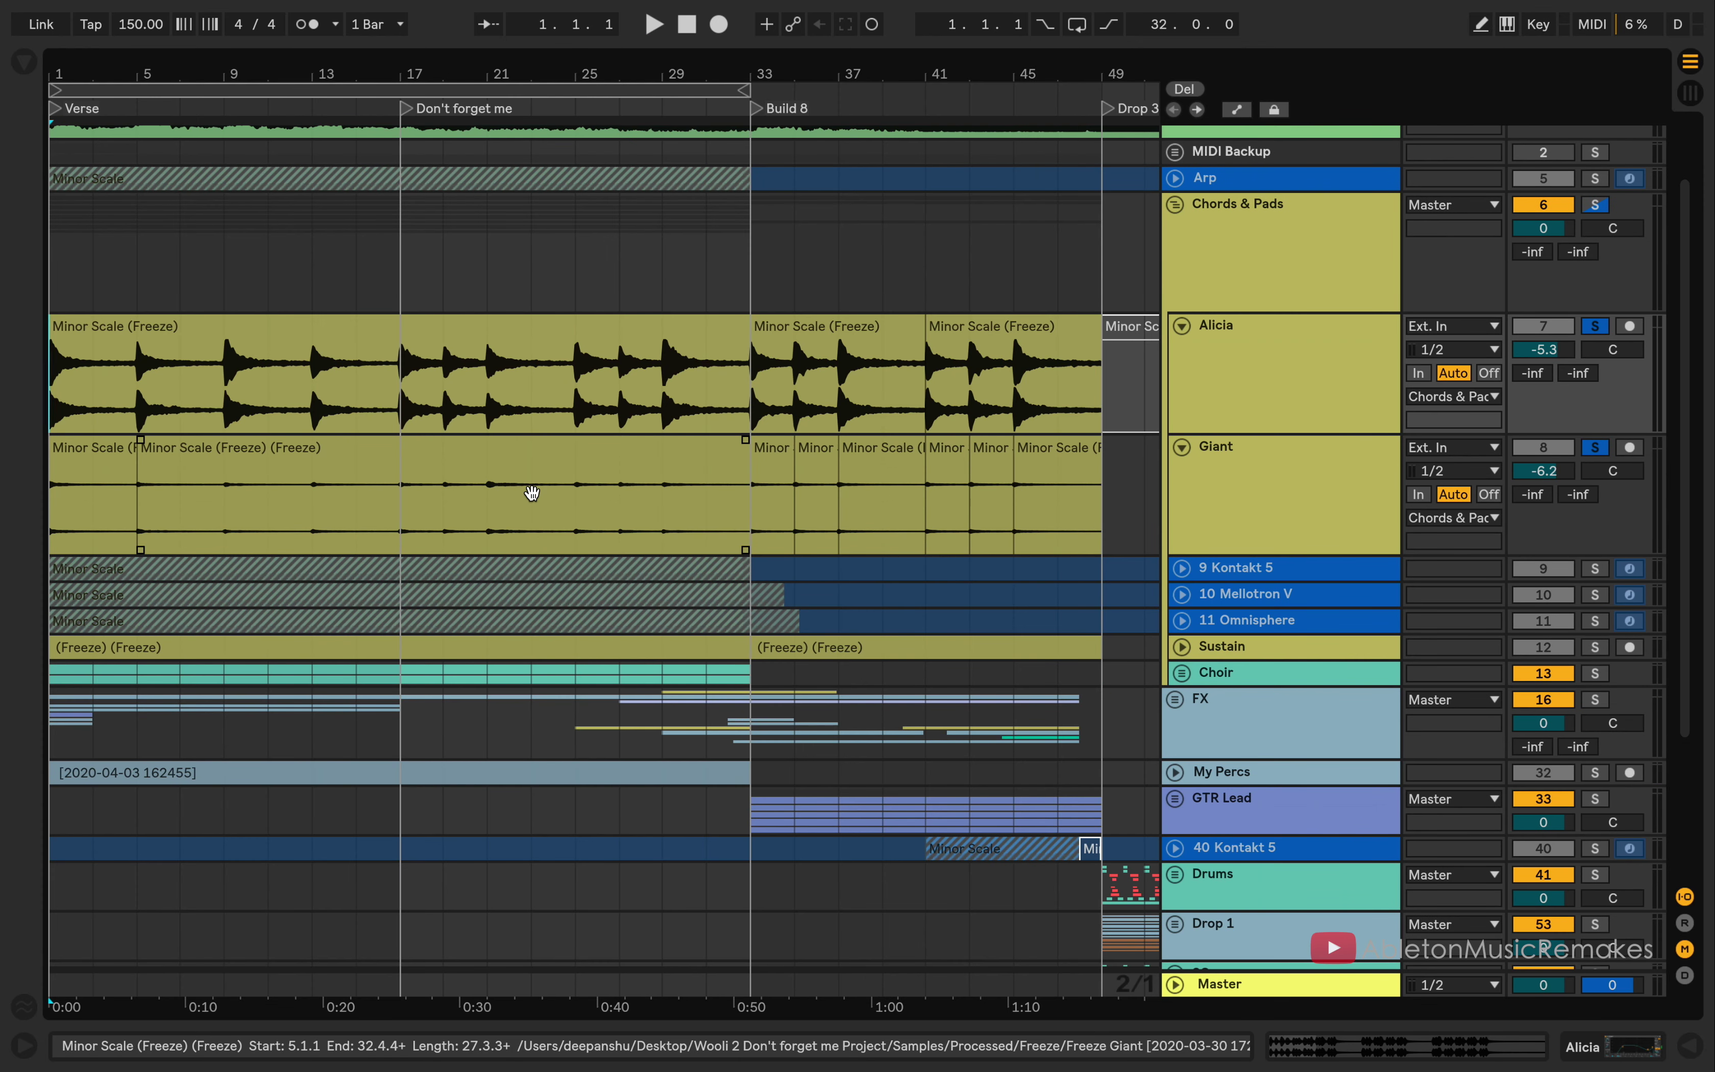
Step: Play the soloed piano layers from bar 1 and open the Verse clip of the Piano MIDI track inside the MIDI Backup group
left_click(653, 22)
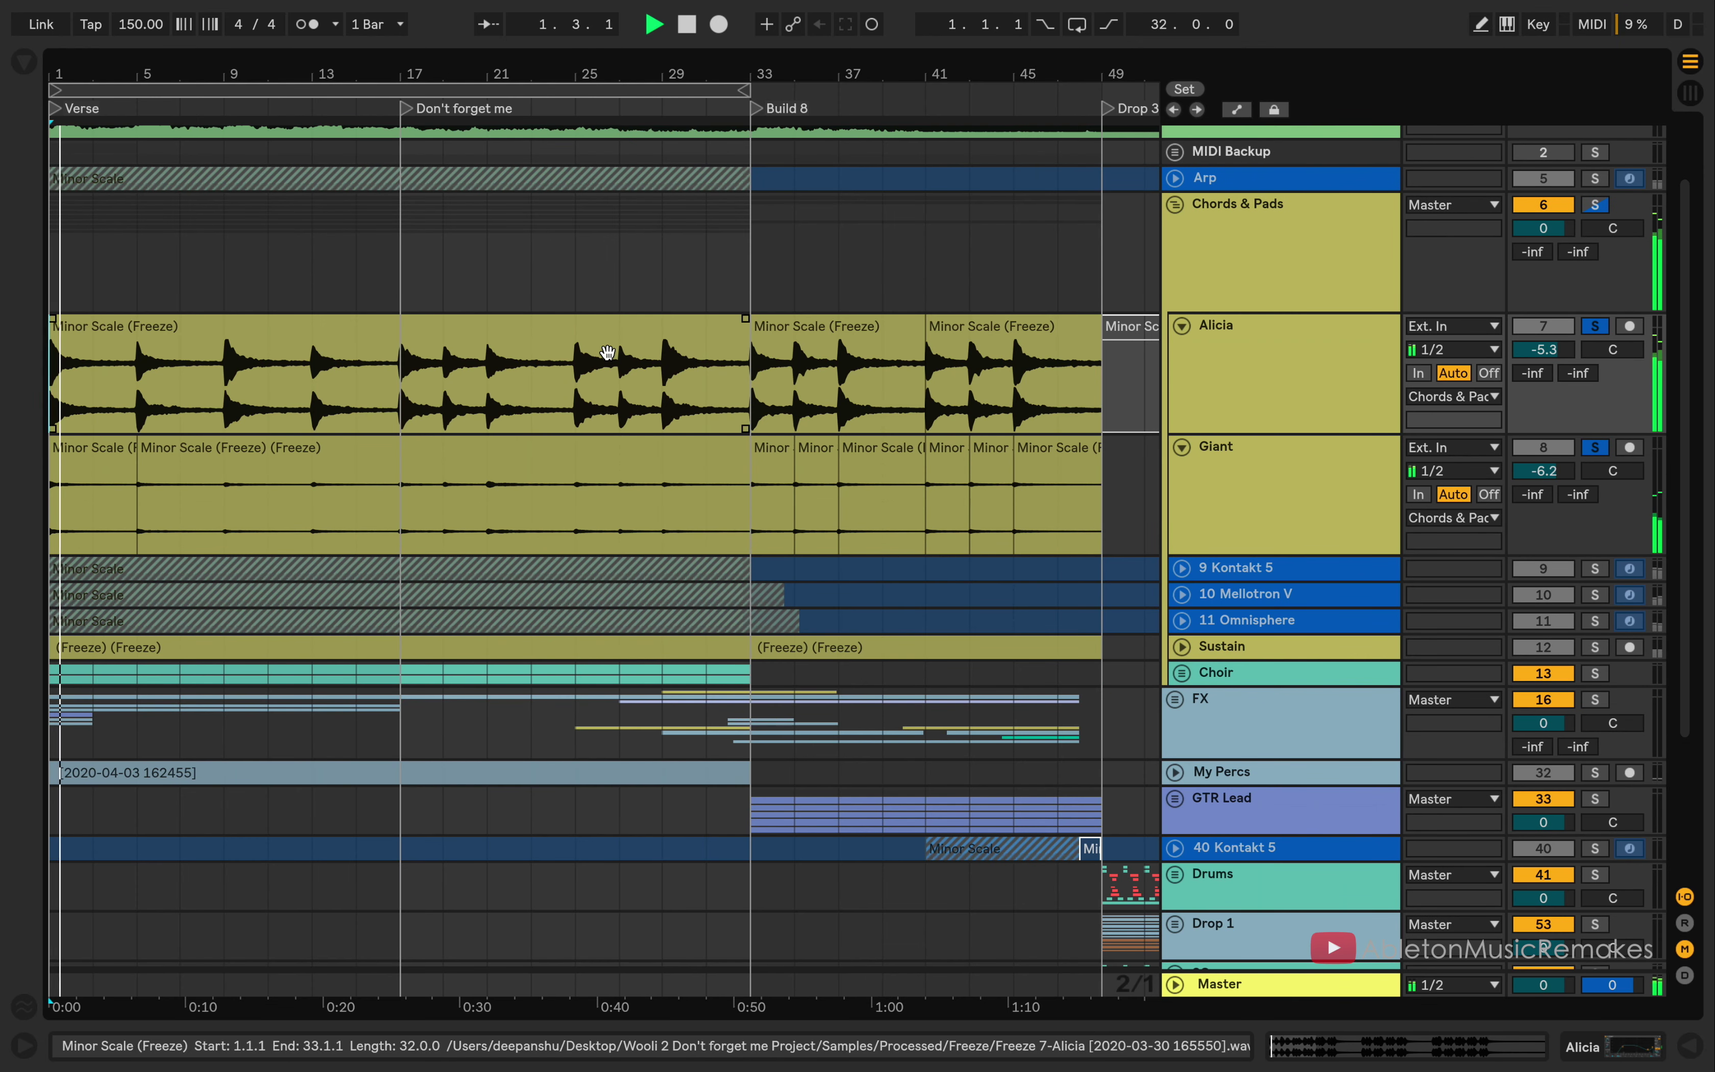
scroll(602, 358, "up", 2)
scroll(608, 353, "up", 1)
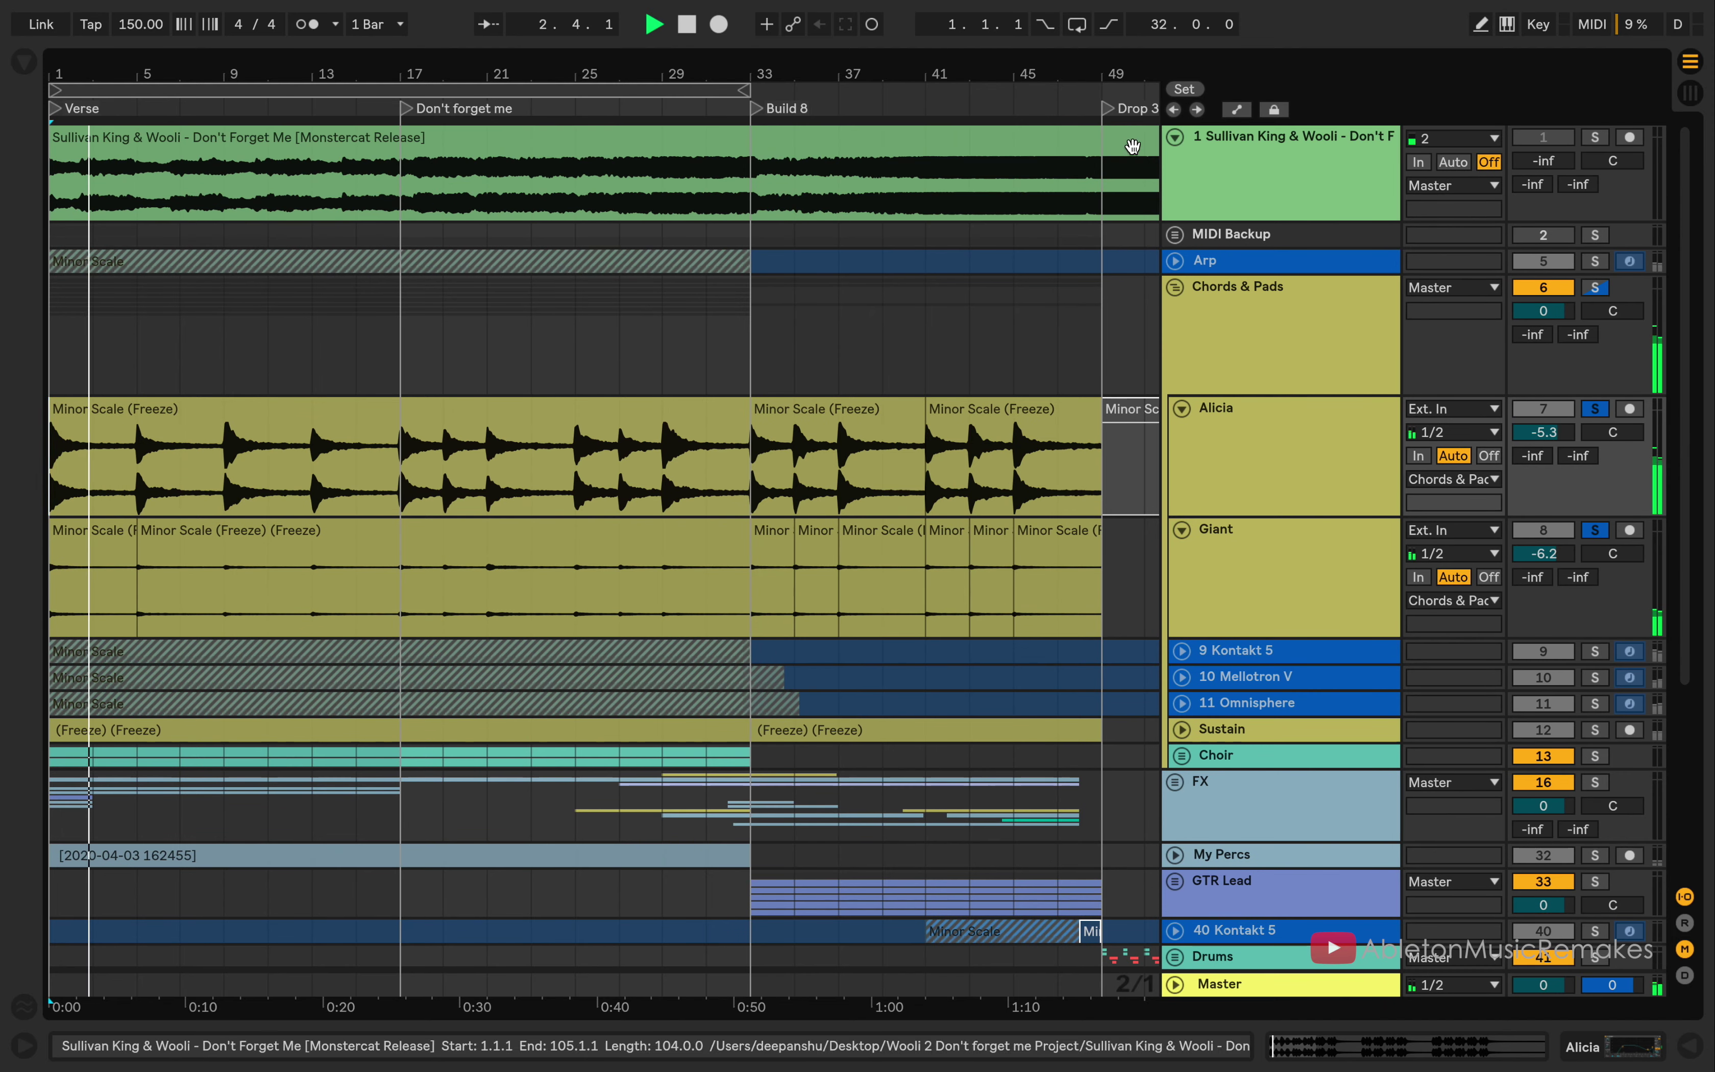
left_click(1175, 139)
left_click(1175, 162)
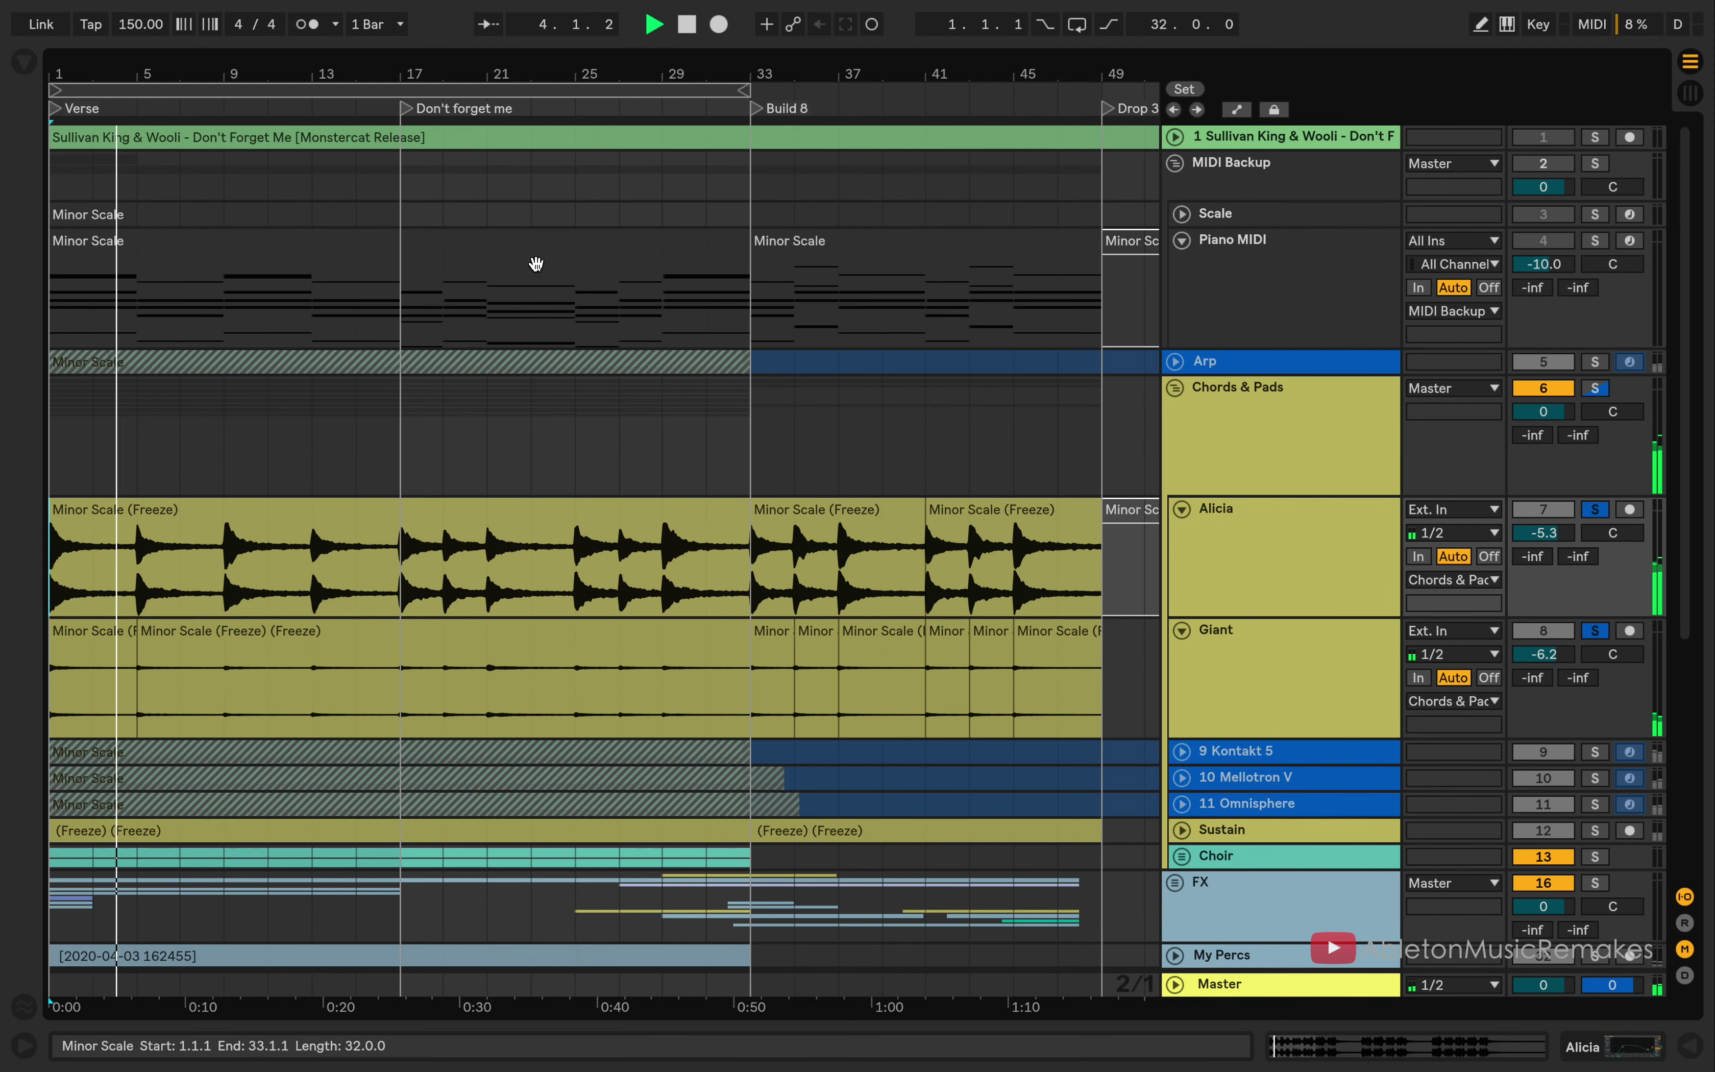
double_click(631, 307)
scroll(759, 507, "down", 1)
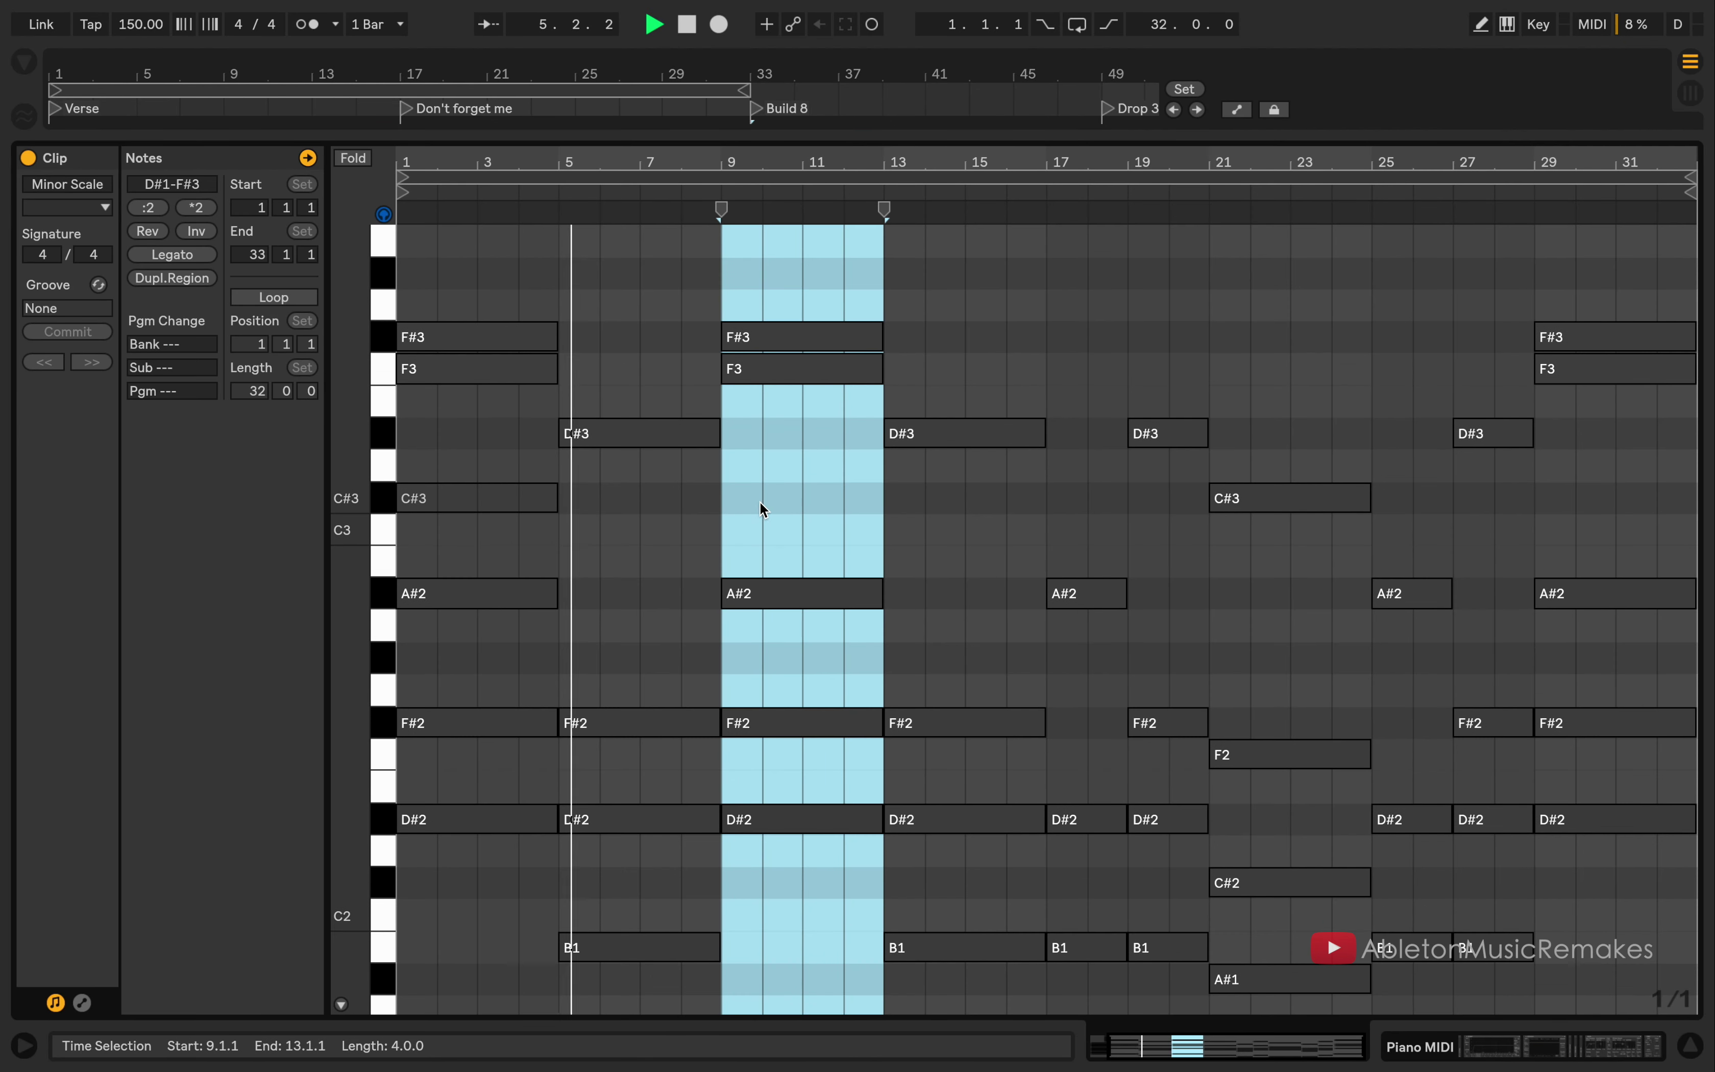
Step: Examine the Piano MIDI chord notes from the bass octave up to C4
left_click(764, 496)
scroll(779, 504, "down", 5)
scroll(790, 514, "down", 4)
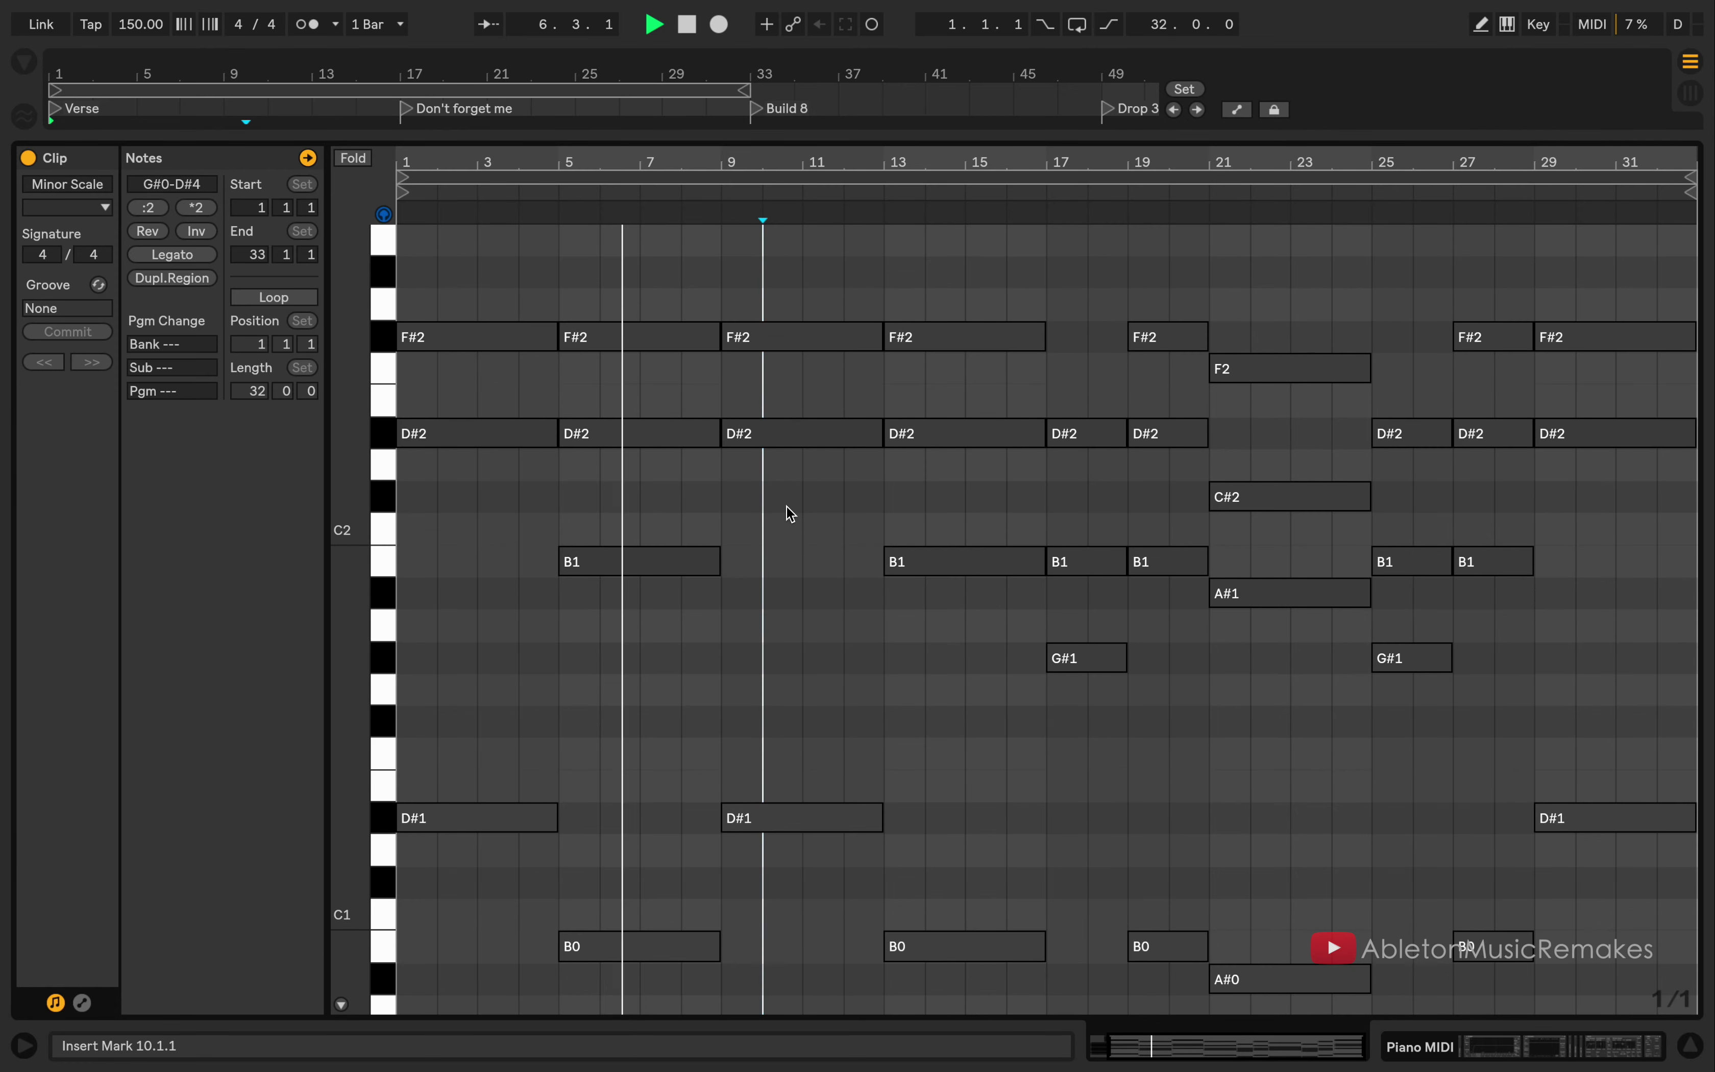
scroll(786, 514, "up", 5)
left_click_drag(351, 531, 323, 530)
scroll(782, 616, "right", 2)
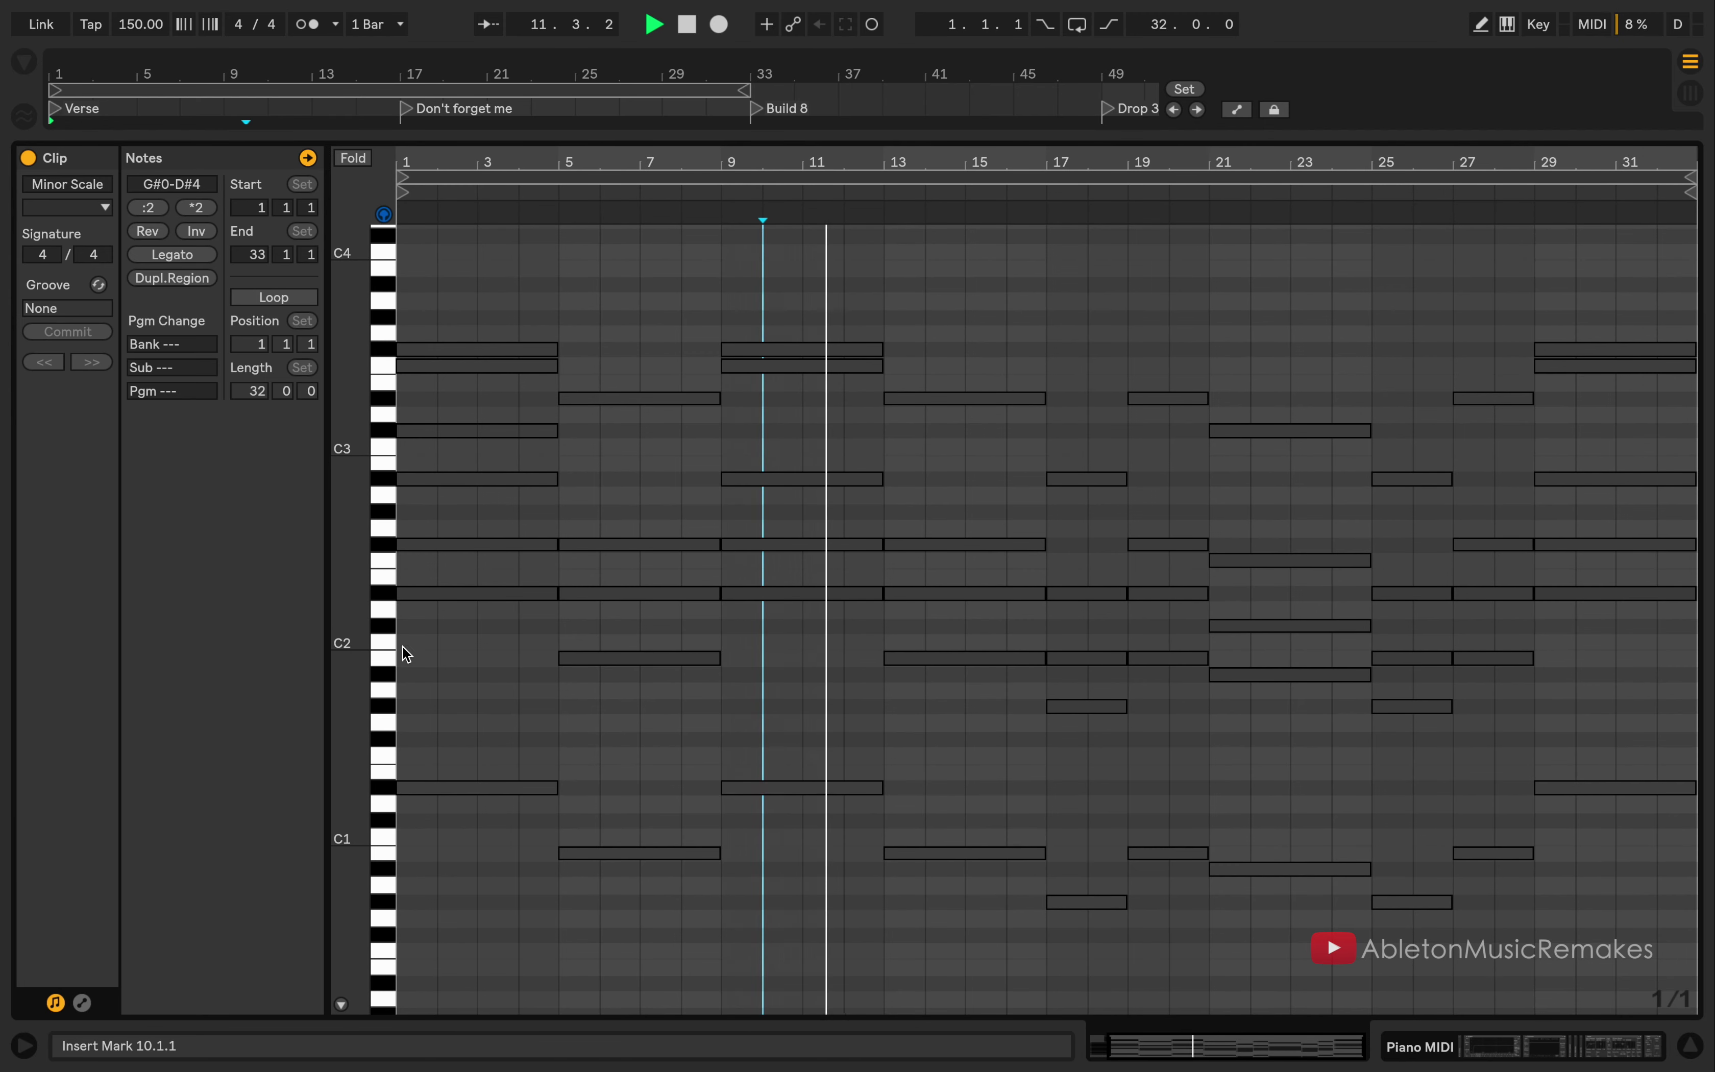
left_click_drag(346, 695, 374, 695)
Step: Enlarge the note editor and follow the piano chord progression across all 32 bars of the clip
left_click_drag(911, 131, 905, 50)
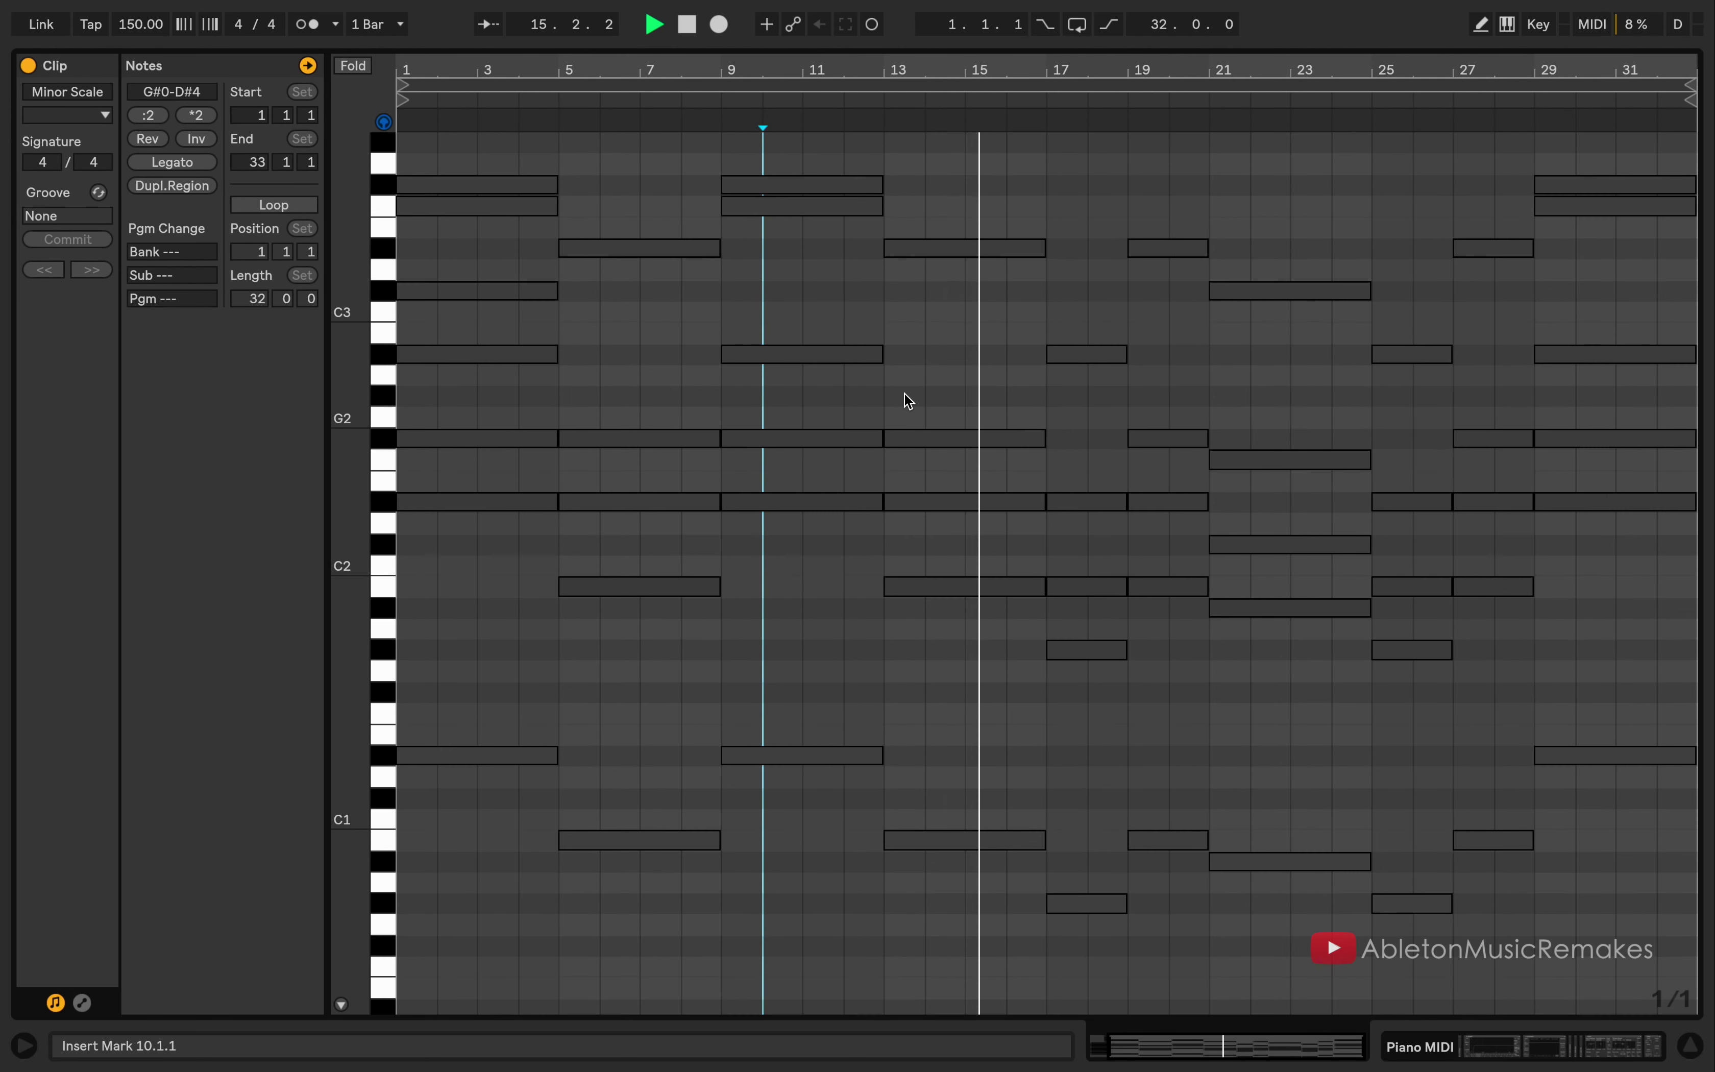
left_click_drag(351, 601, 370, 601)
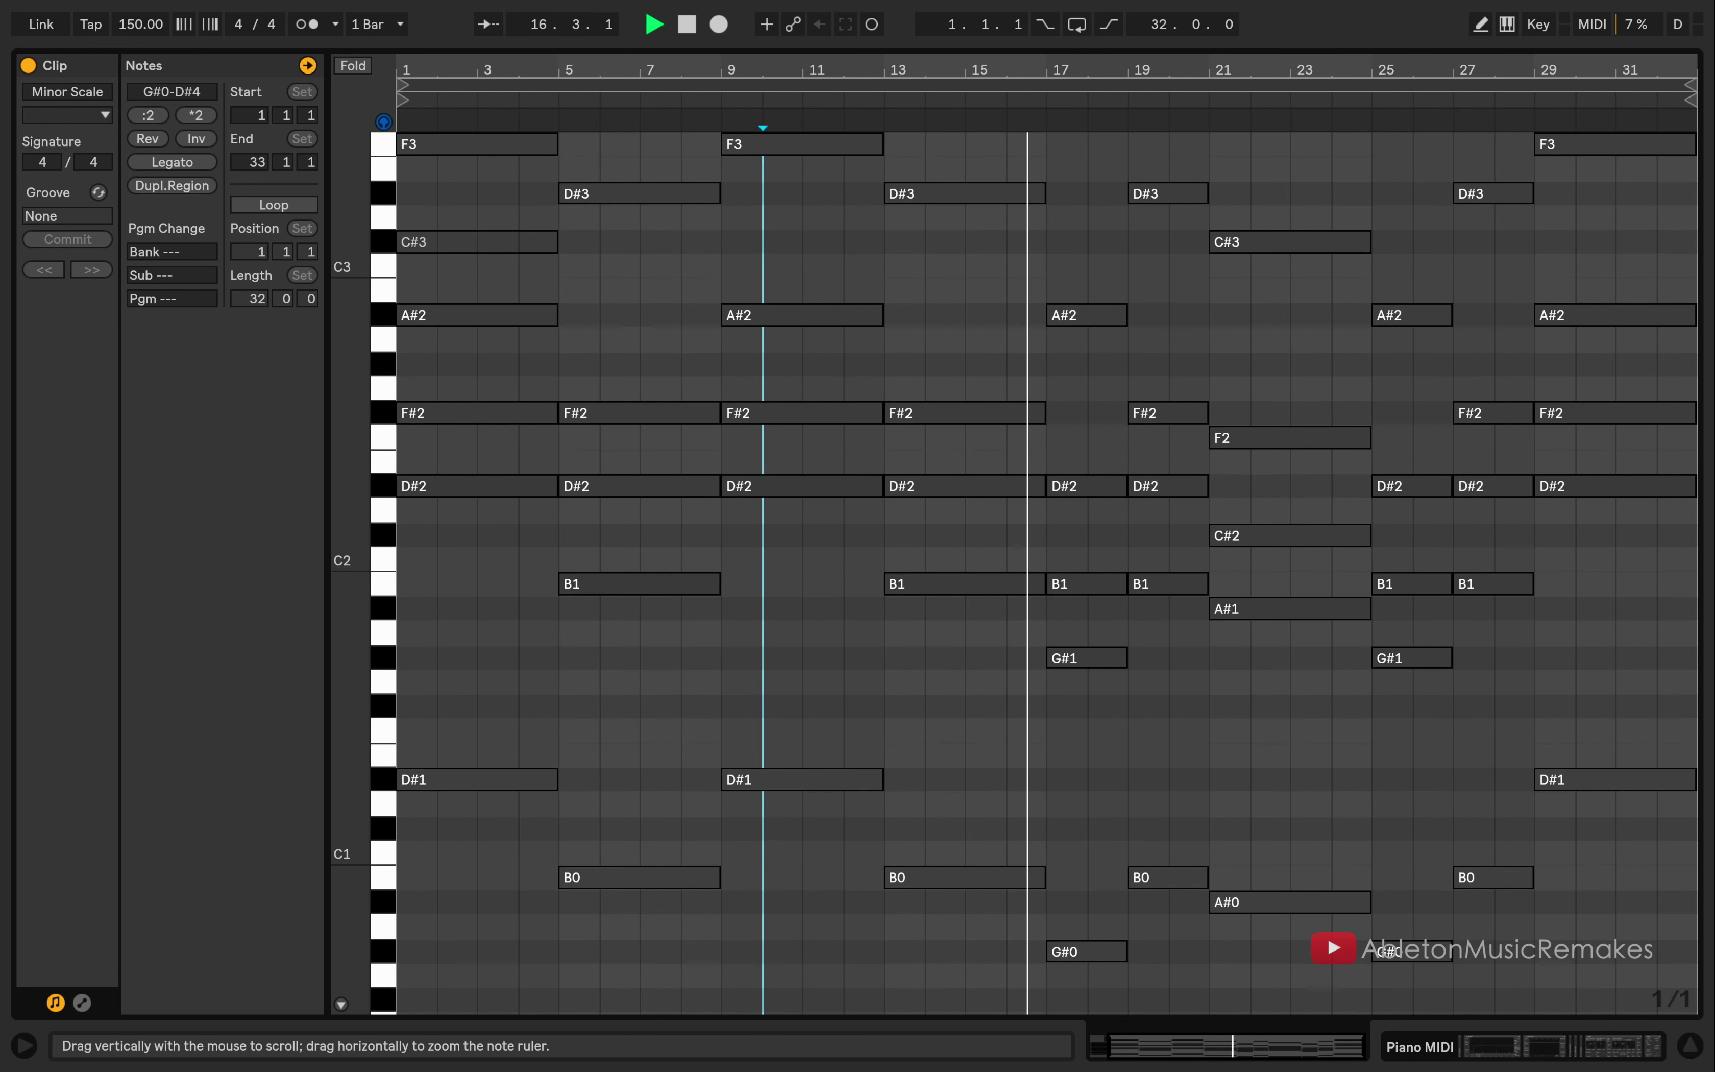
scroll(664, 605, "up", 1)
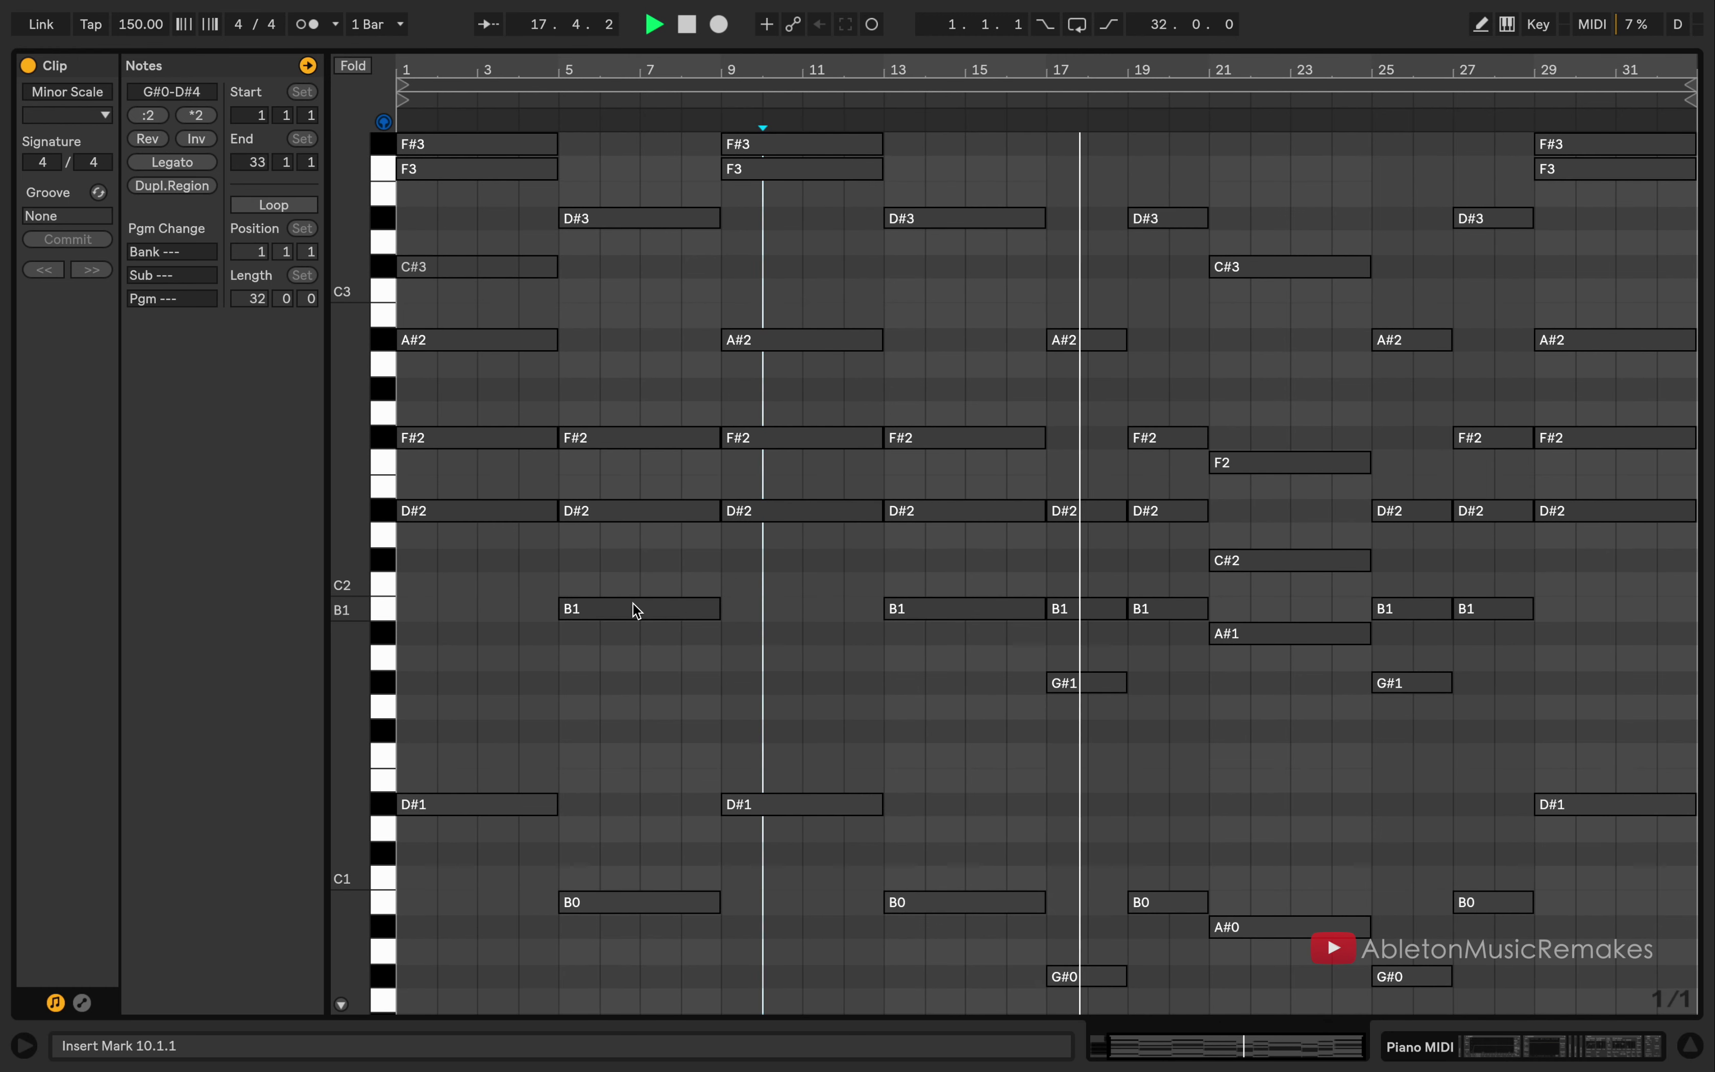
mouse_move(352, 635)
left_mouse_down()
mouse_move(377, 635)
mouse_move(325, 635)
left_mouse_up()
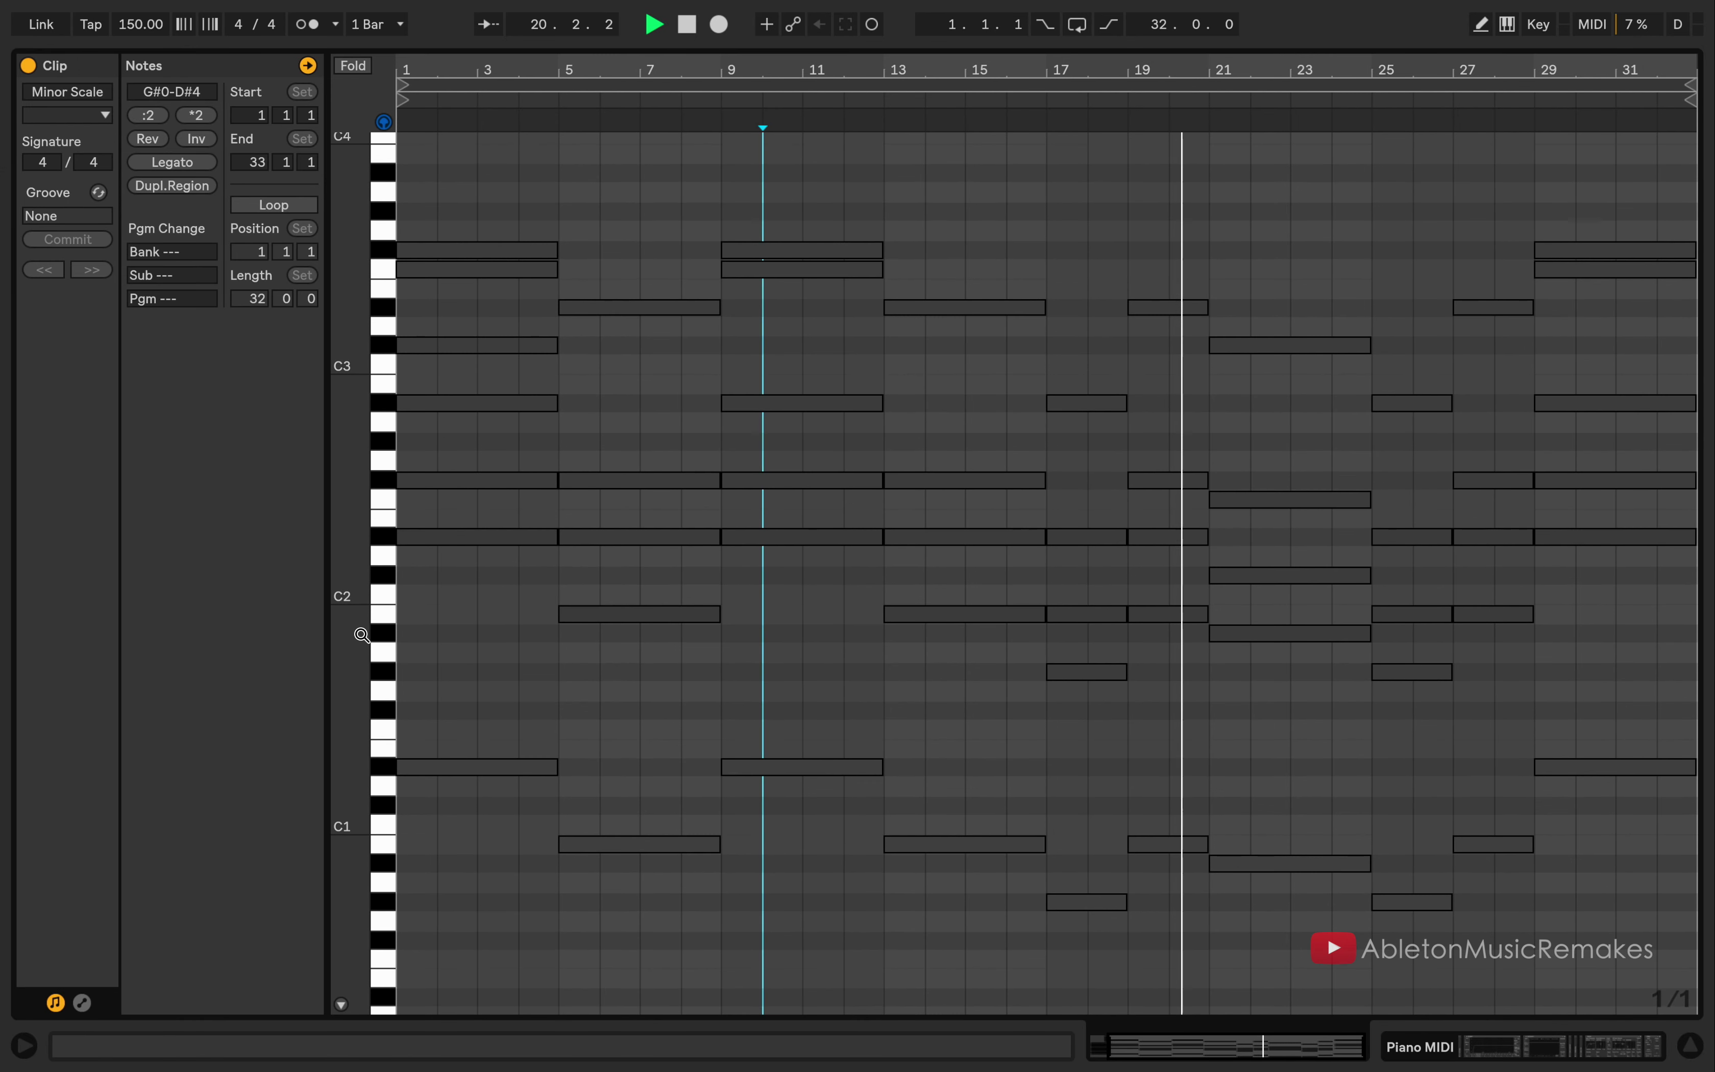
scroll(1289, 662, "down", 1)
scroll(1501, 357, "down", 2)
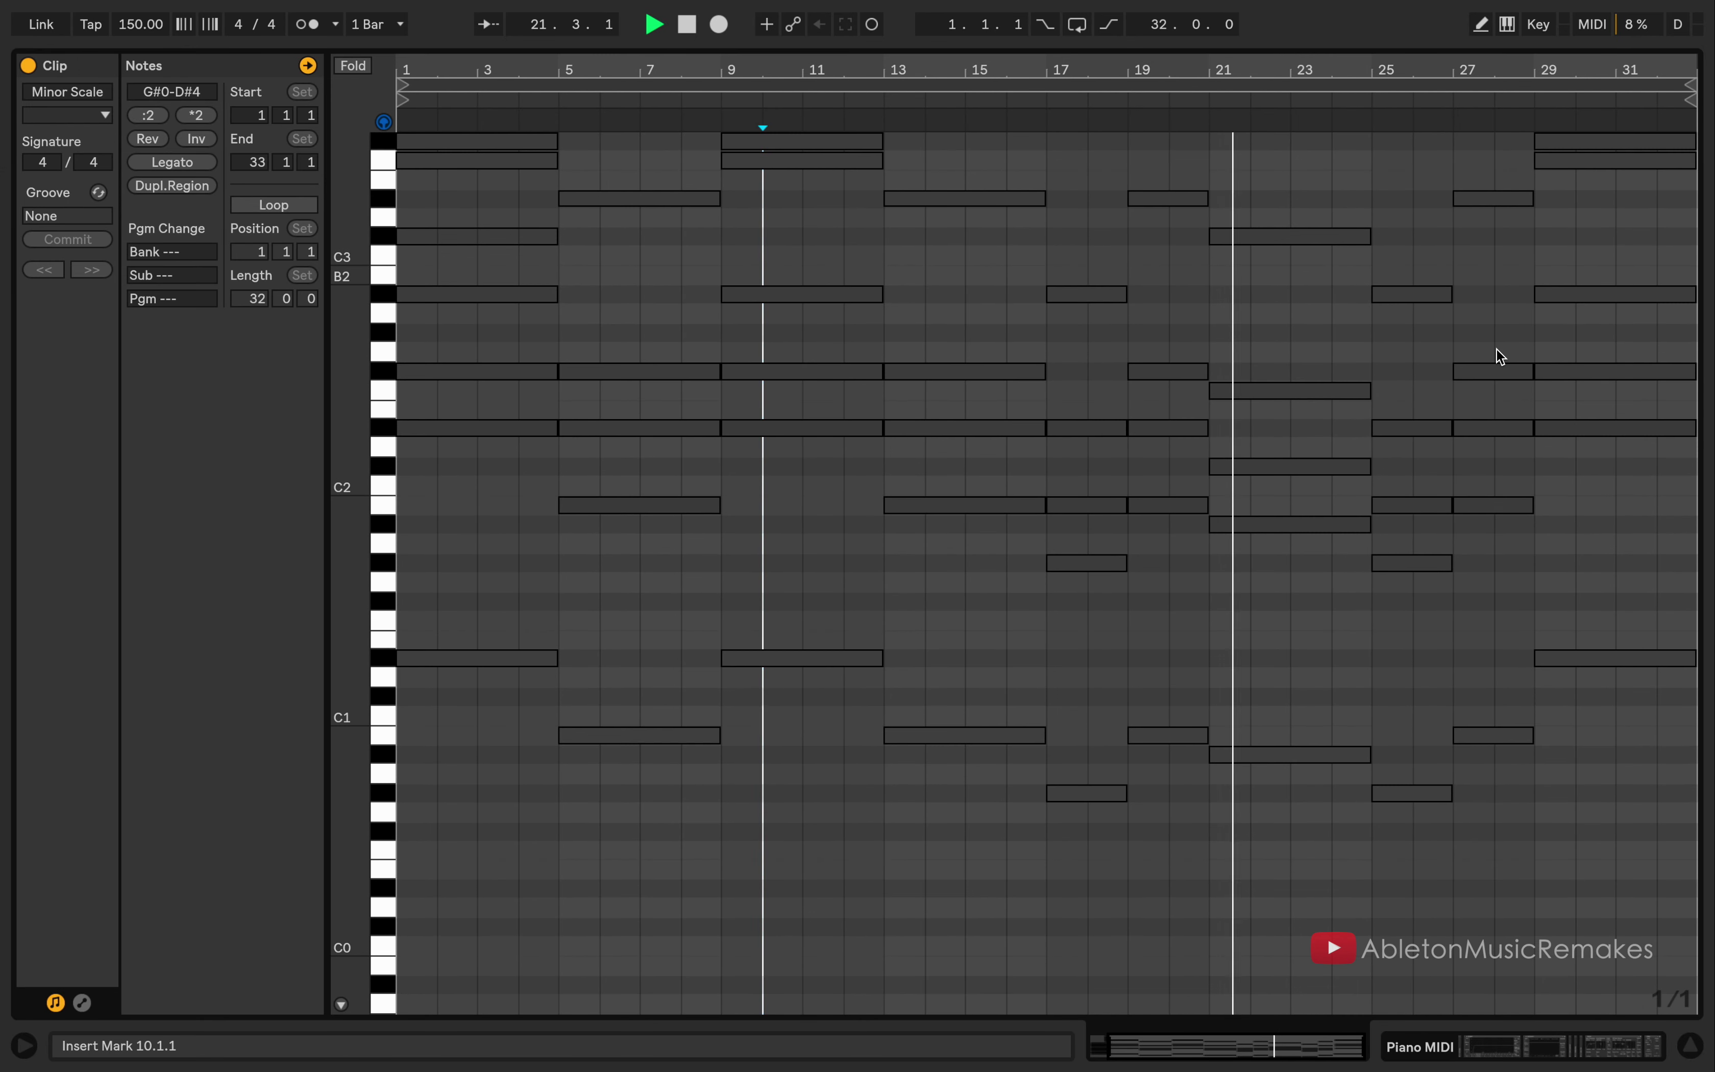
scroll(1497, 355, "up", 1)
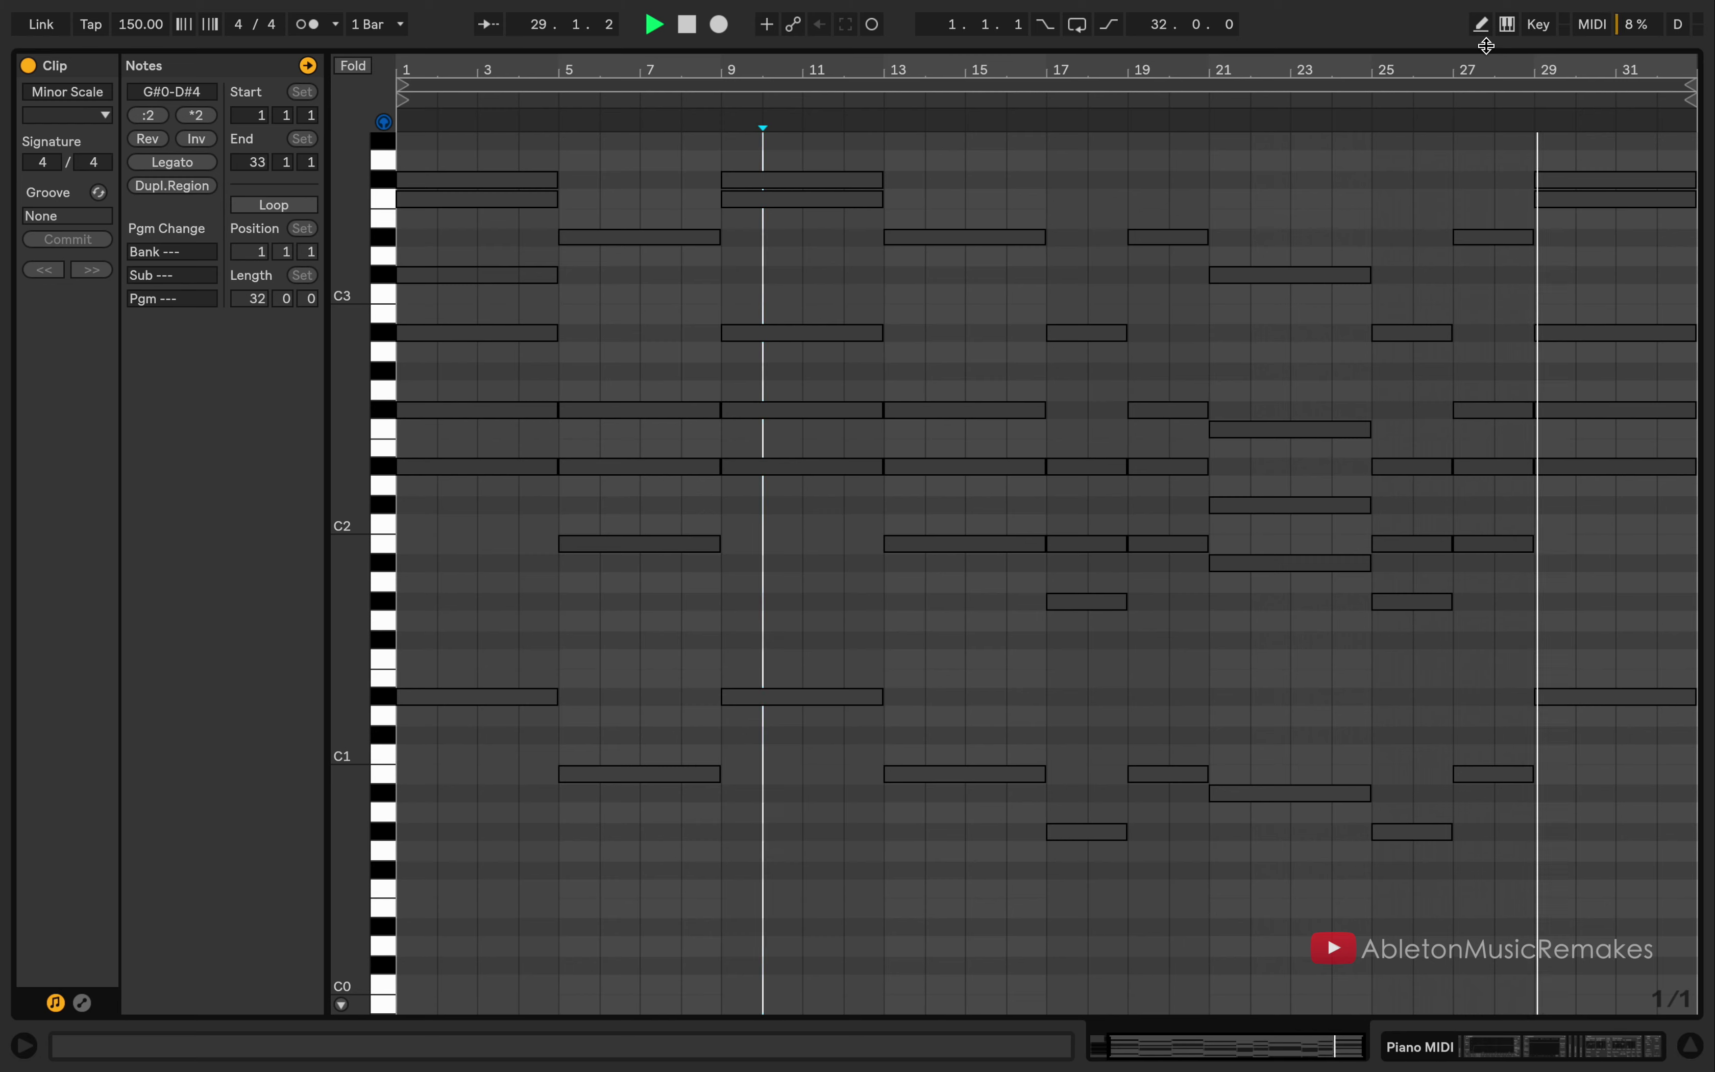
Step: Return to the arrangement tracks and fold the MIDI Backup group
key("Tab")
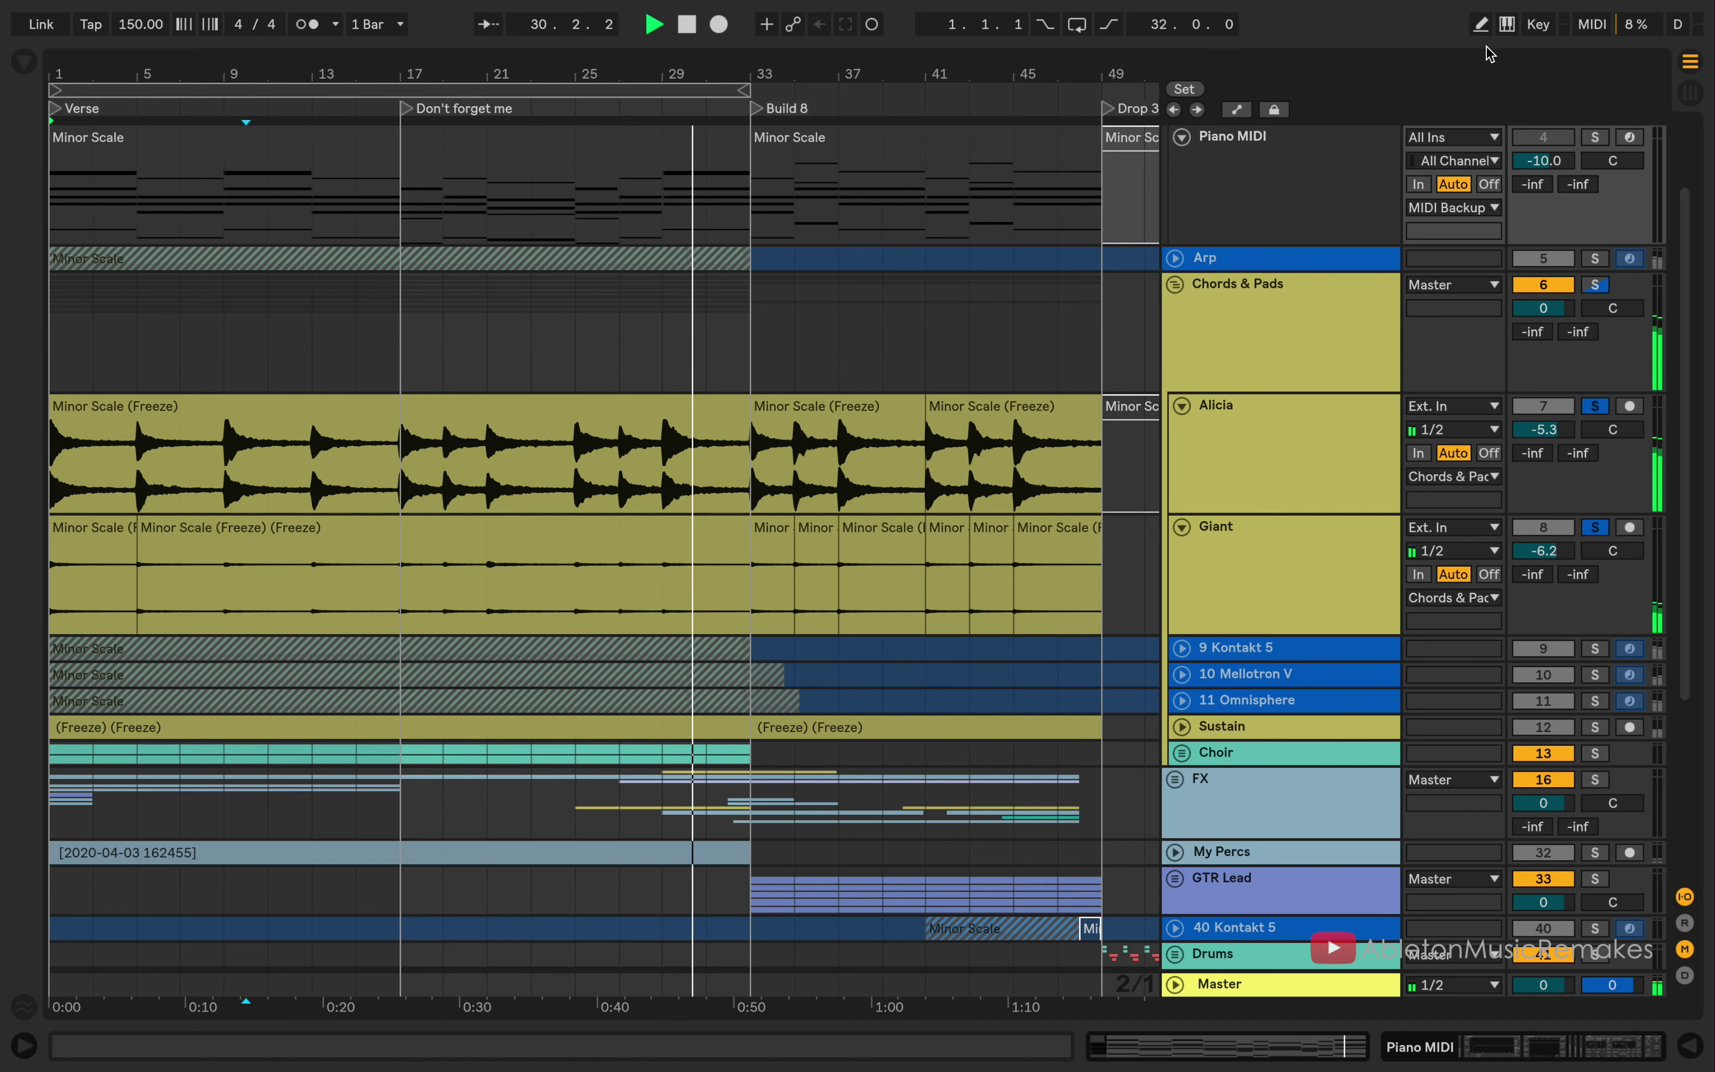
scroll(1065, 325, "up", 1)
scroll(1064, 324, "up", 3)
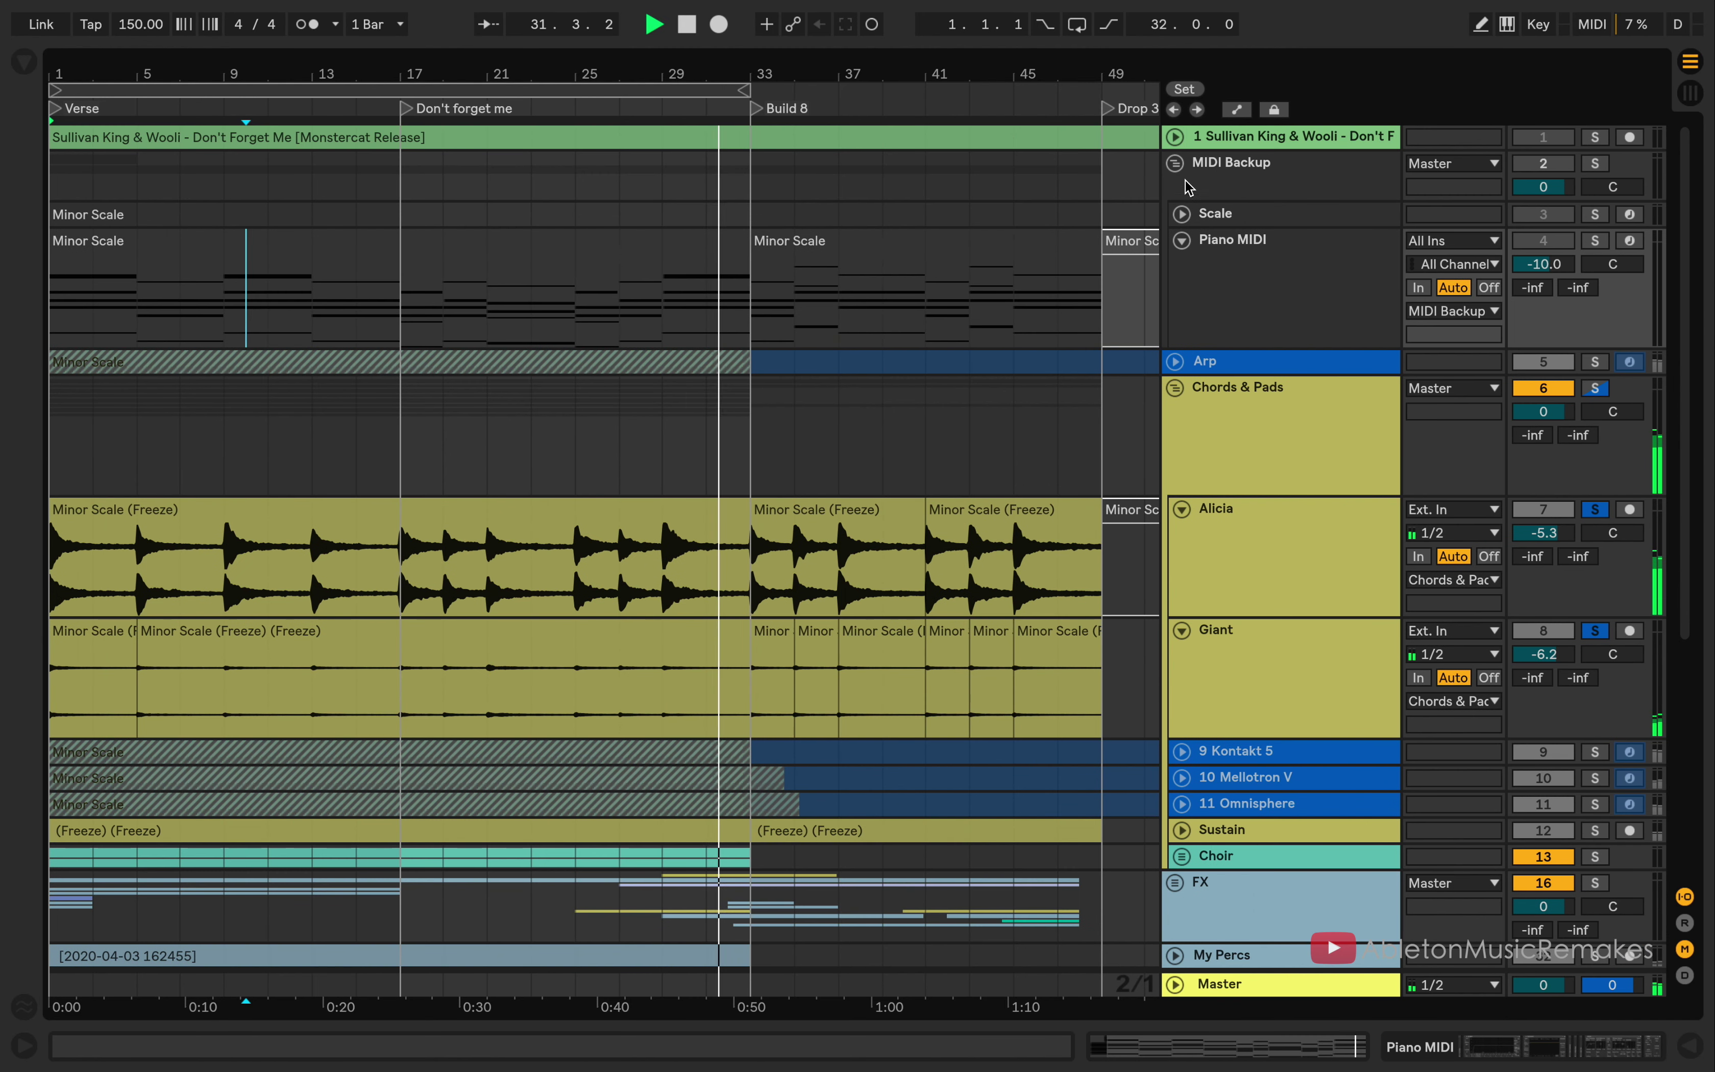
left_click(1175, 165)
scroll(1178, 172, "down", 3)
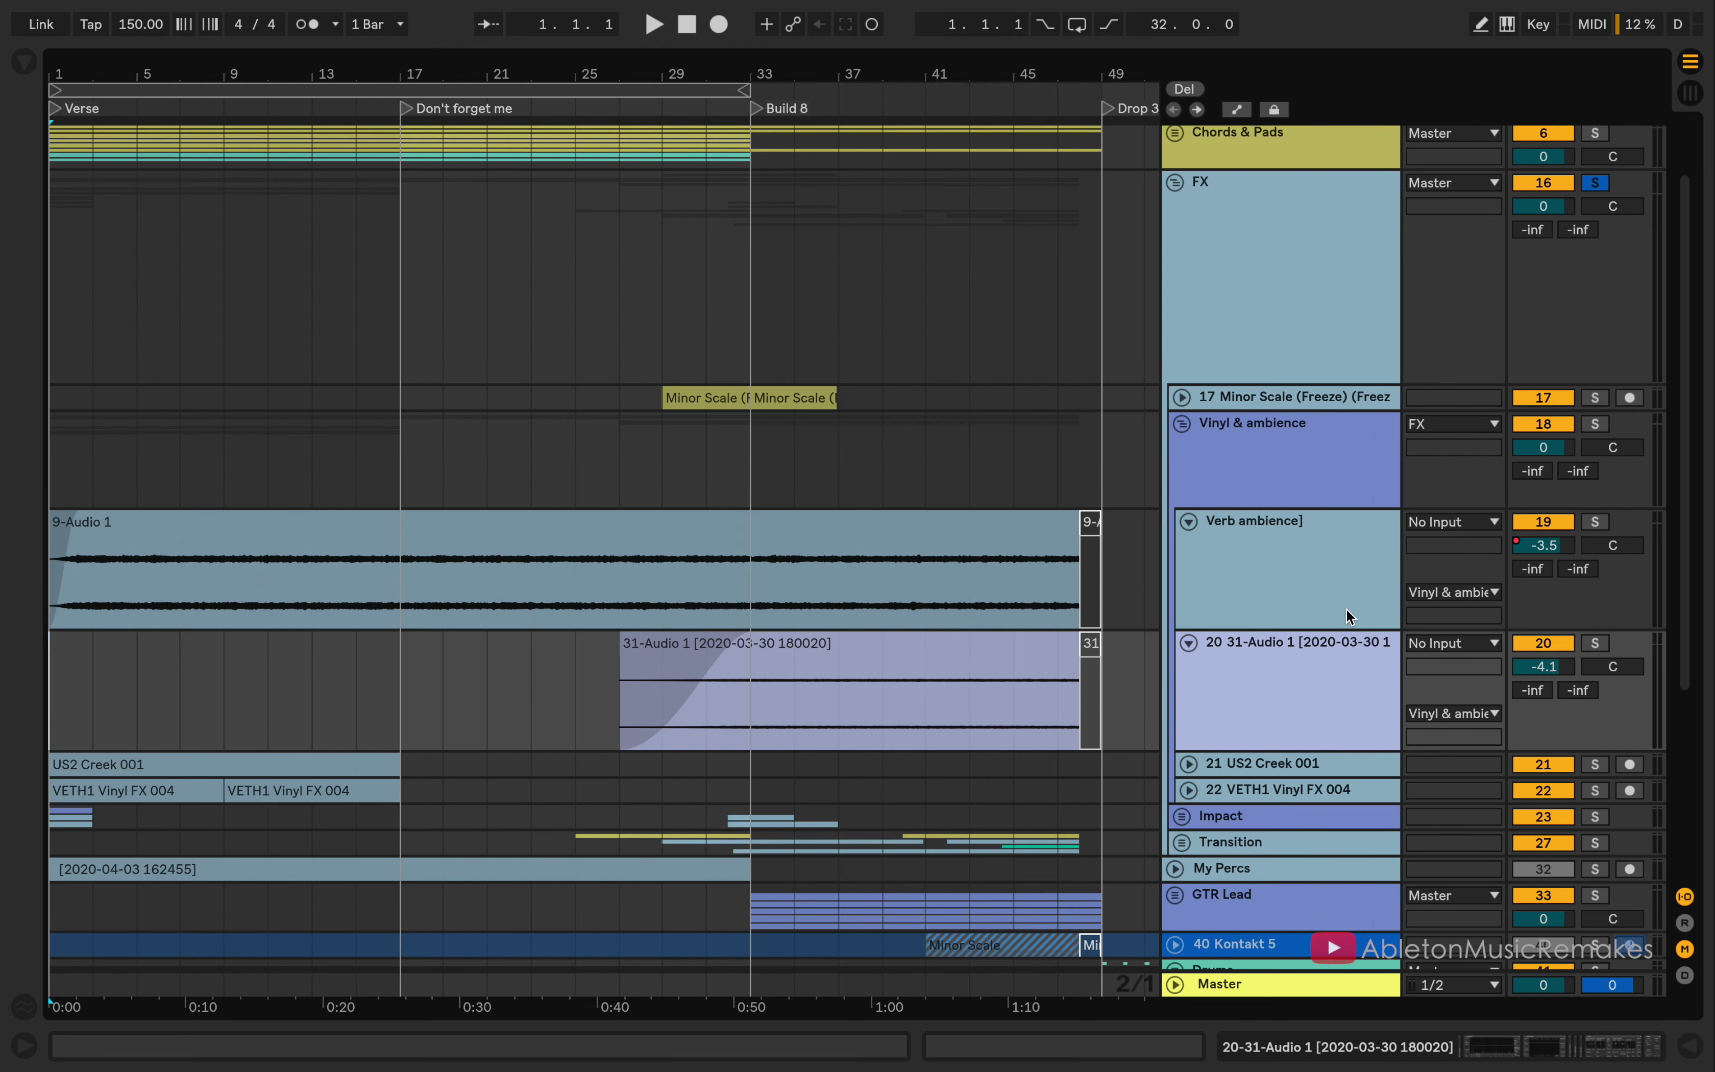
Step: Play the soloed FX group and unfold the Impact group and the US2 Creek 001 and VETH1 Vinyl FX 004 tracks
key("space")
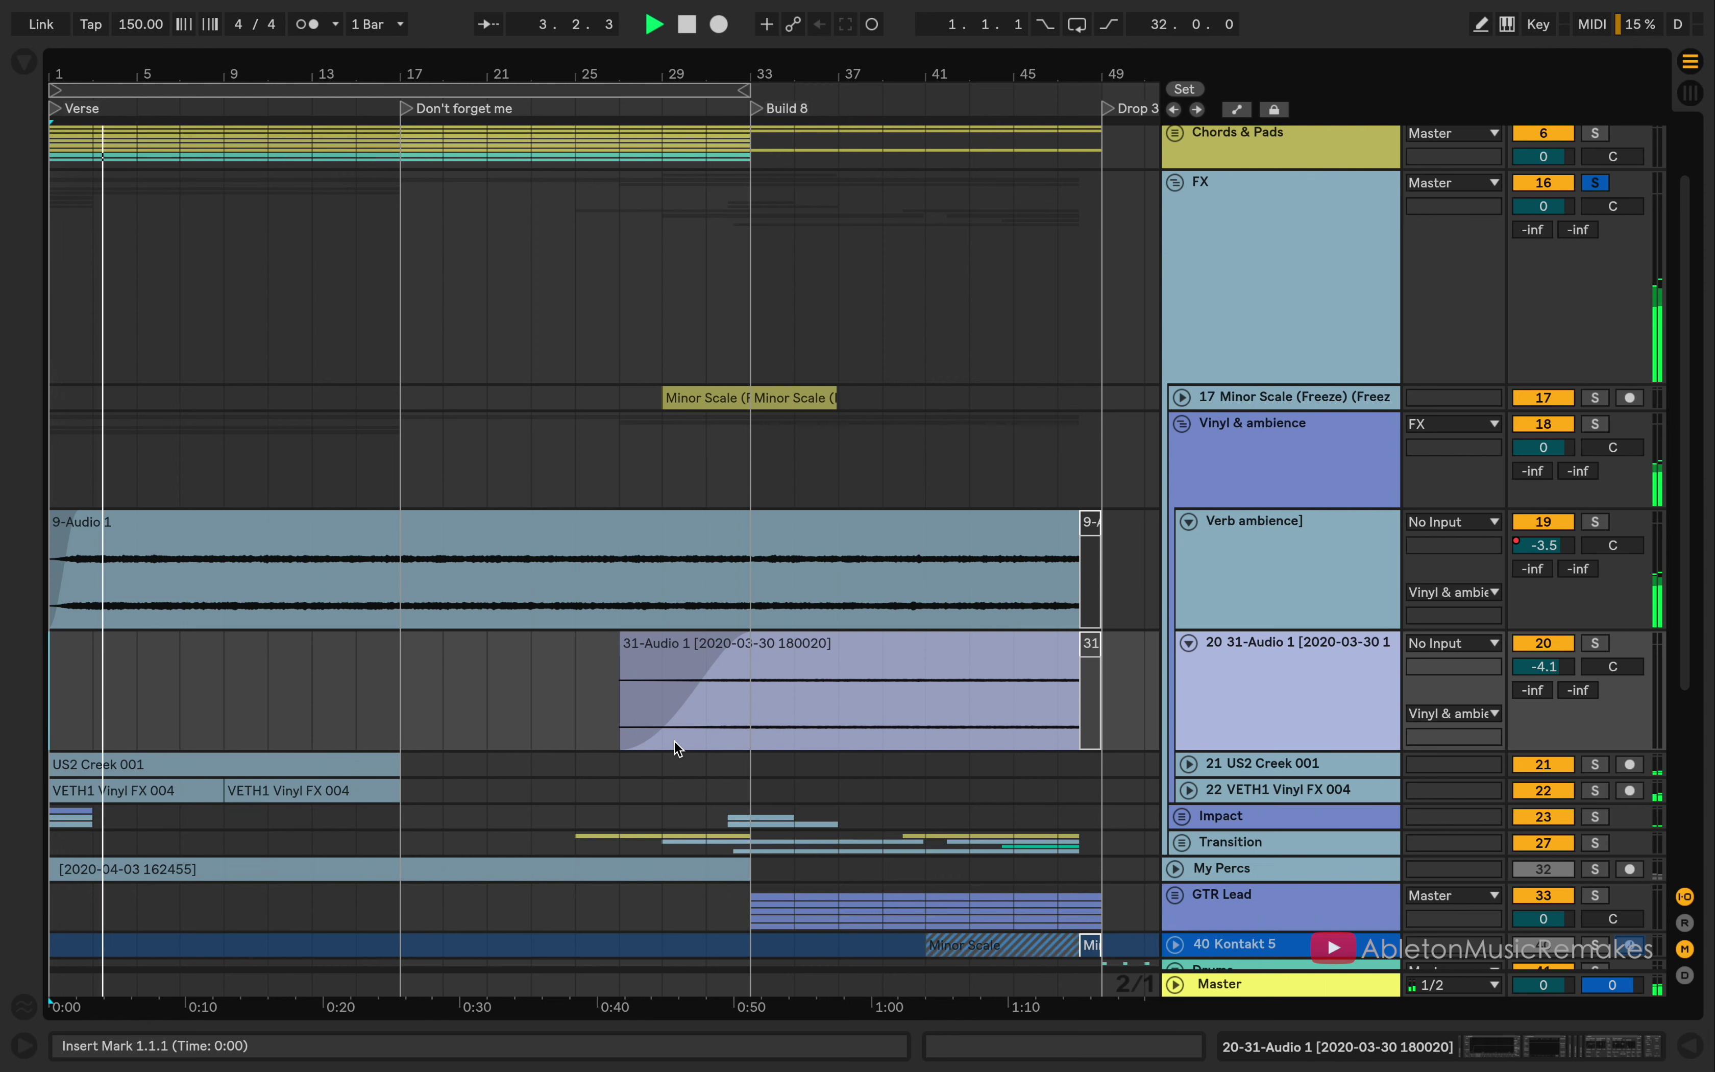
scroll(1144, 591, "down", 5)
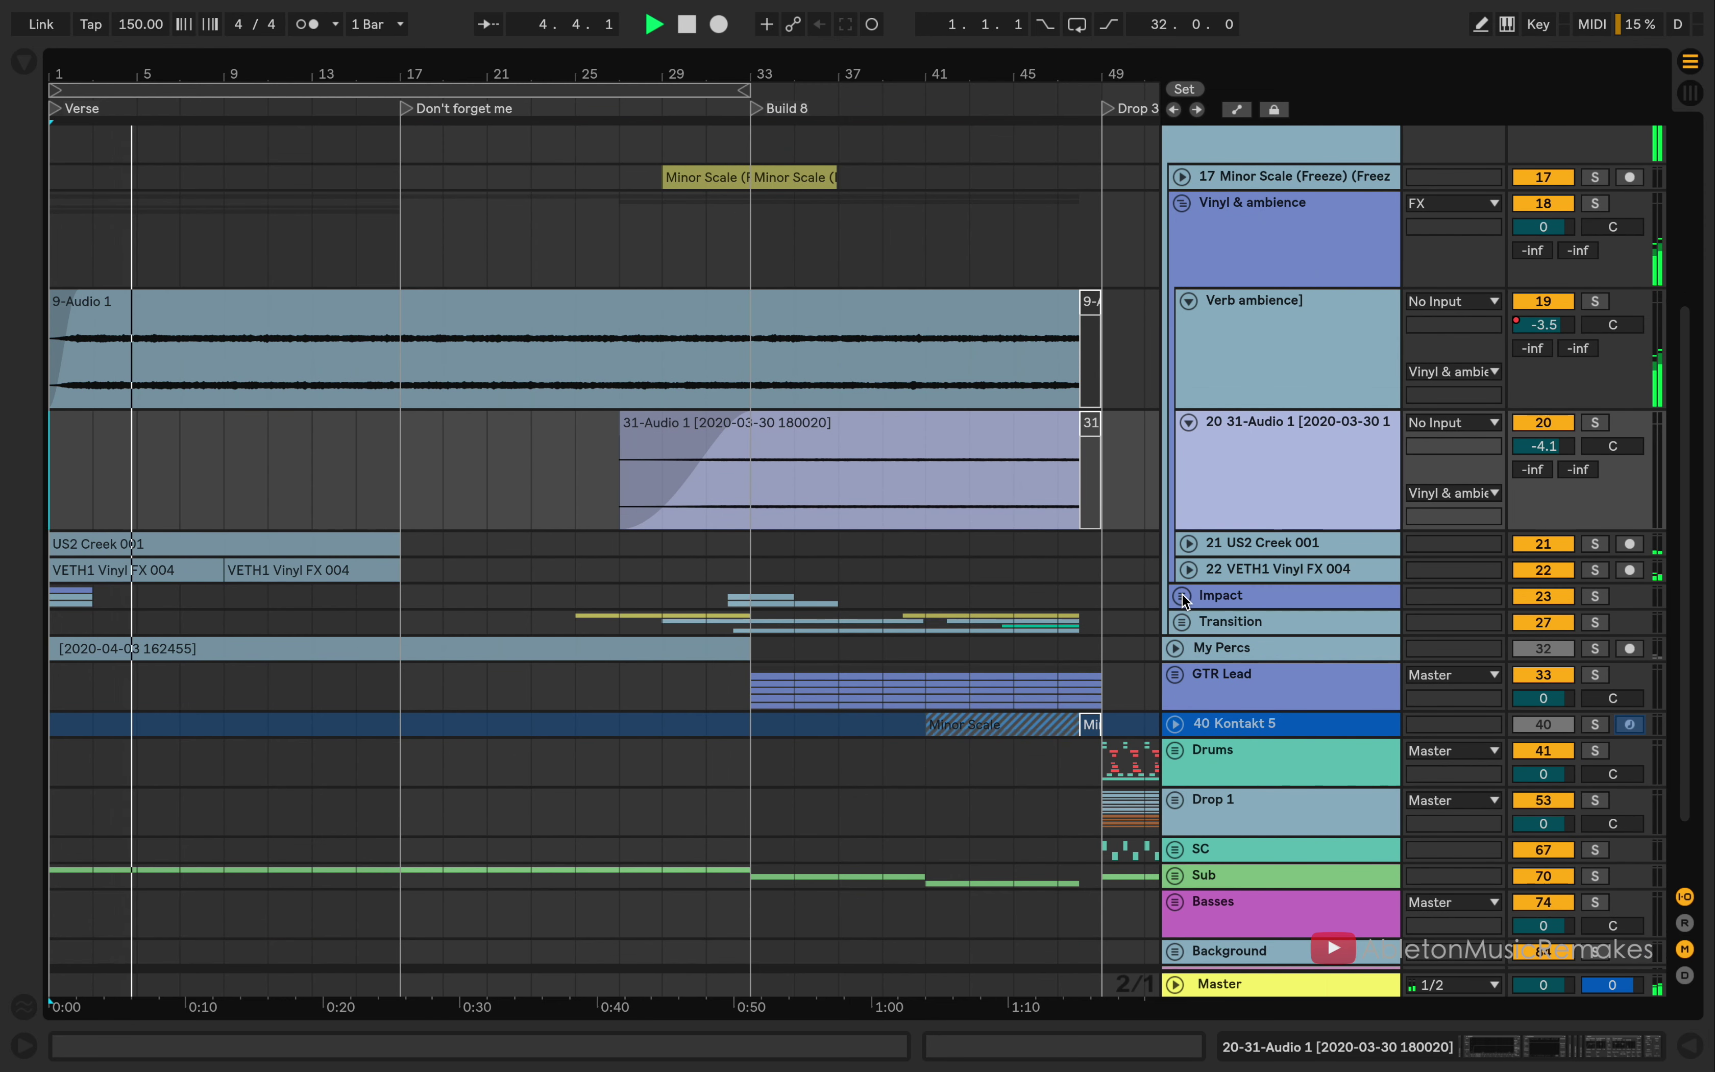
left_click(1181, 594)
scroll(1102, 691, "down", 2)
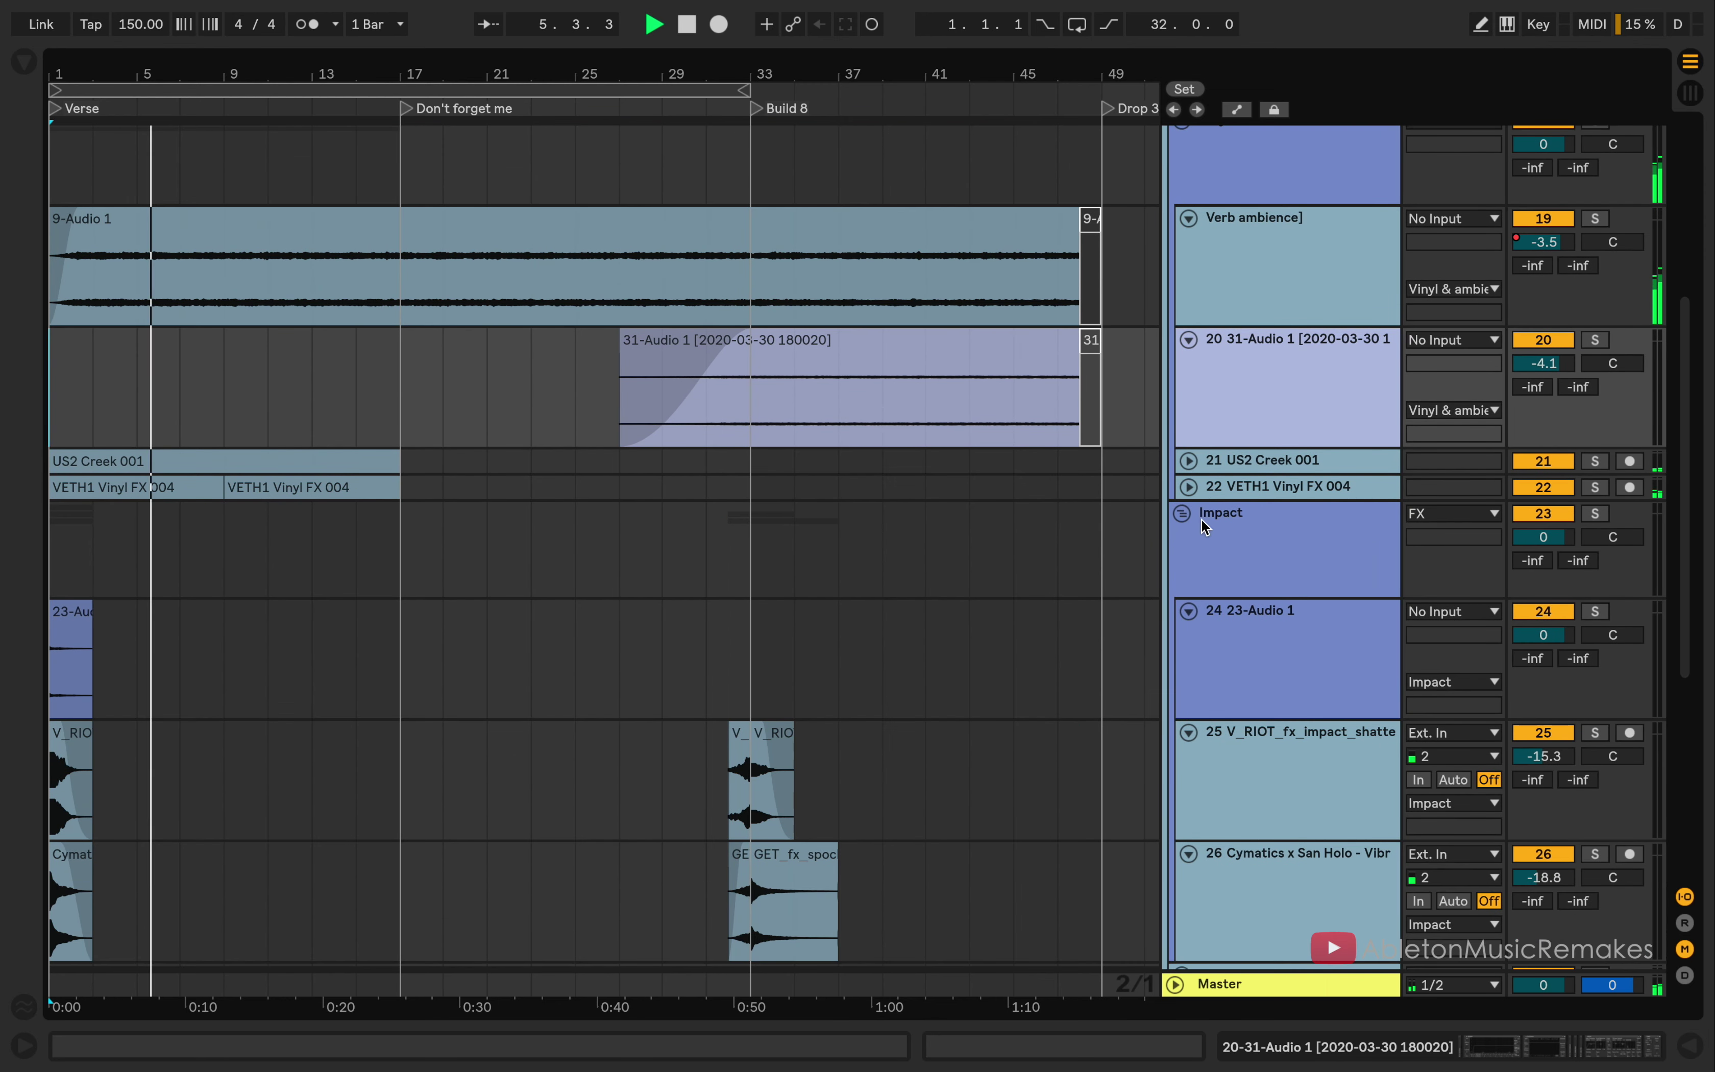
left_click(1188, 461)
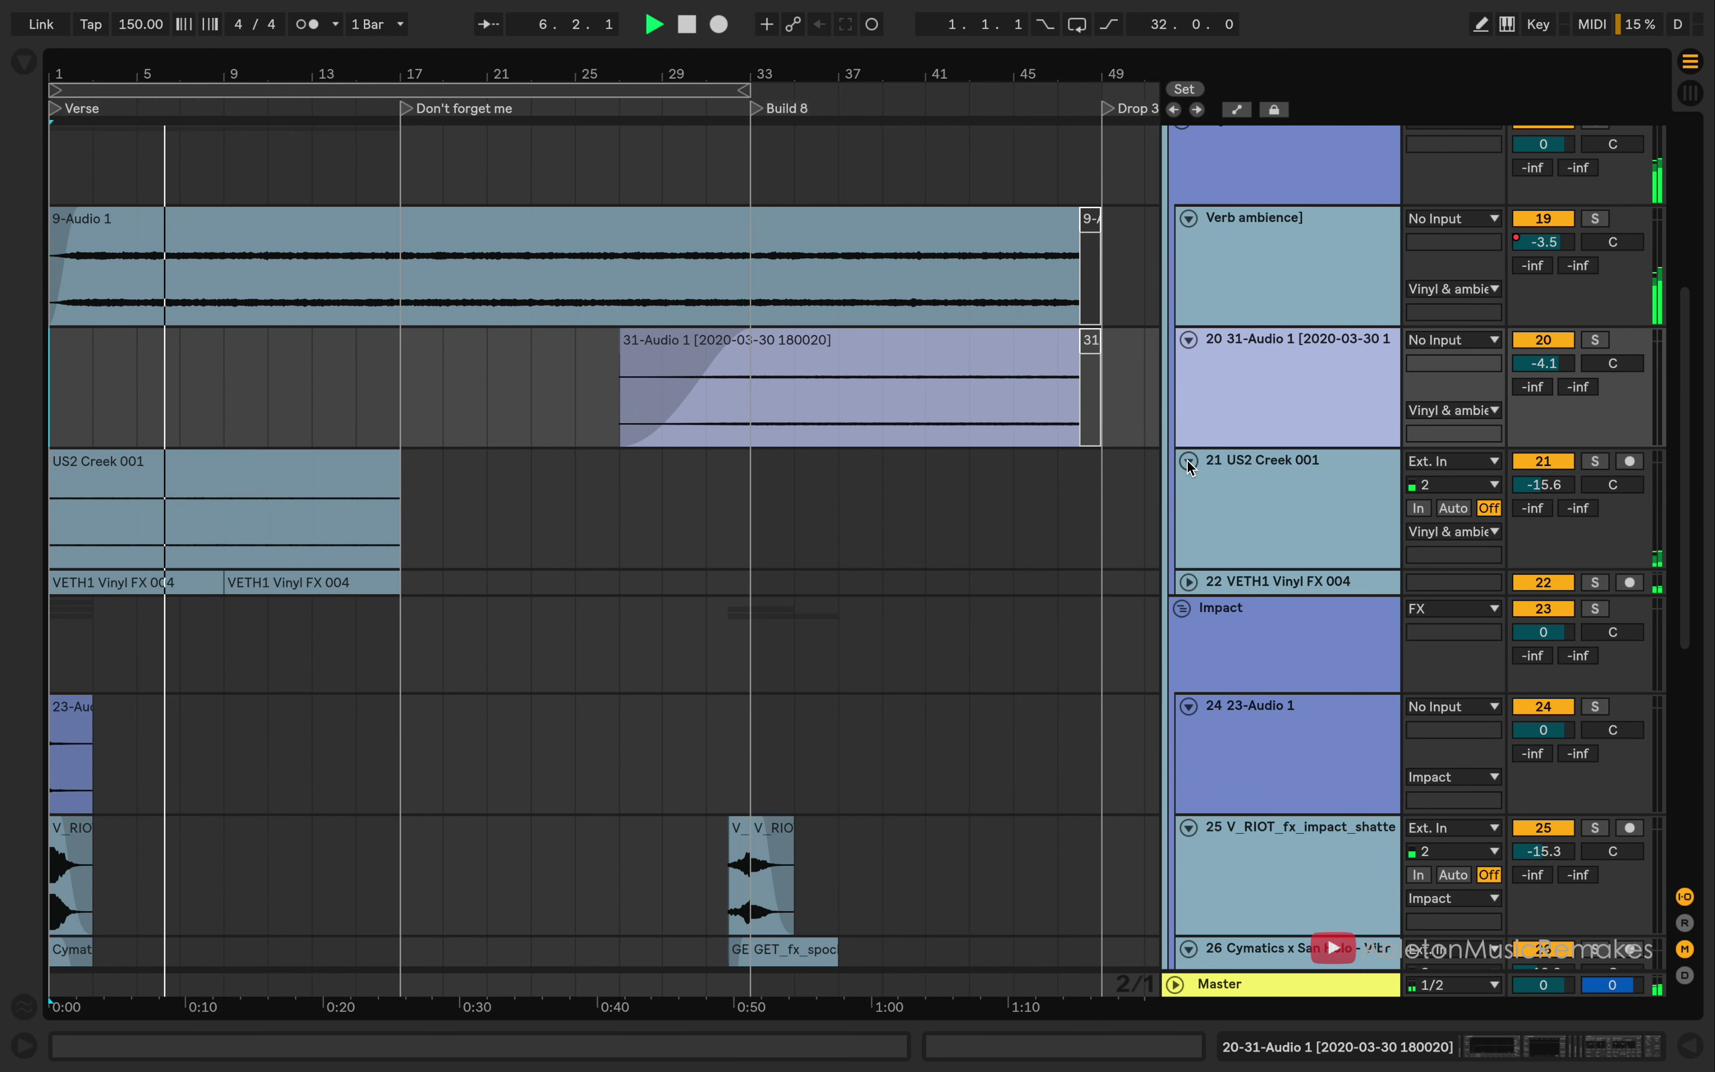
left_click(1188, 581)
scroll(1168, 562, "up", 1)
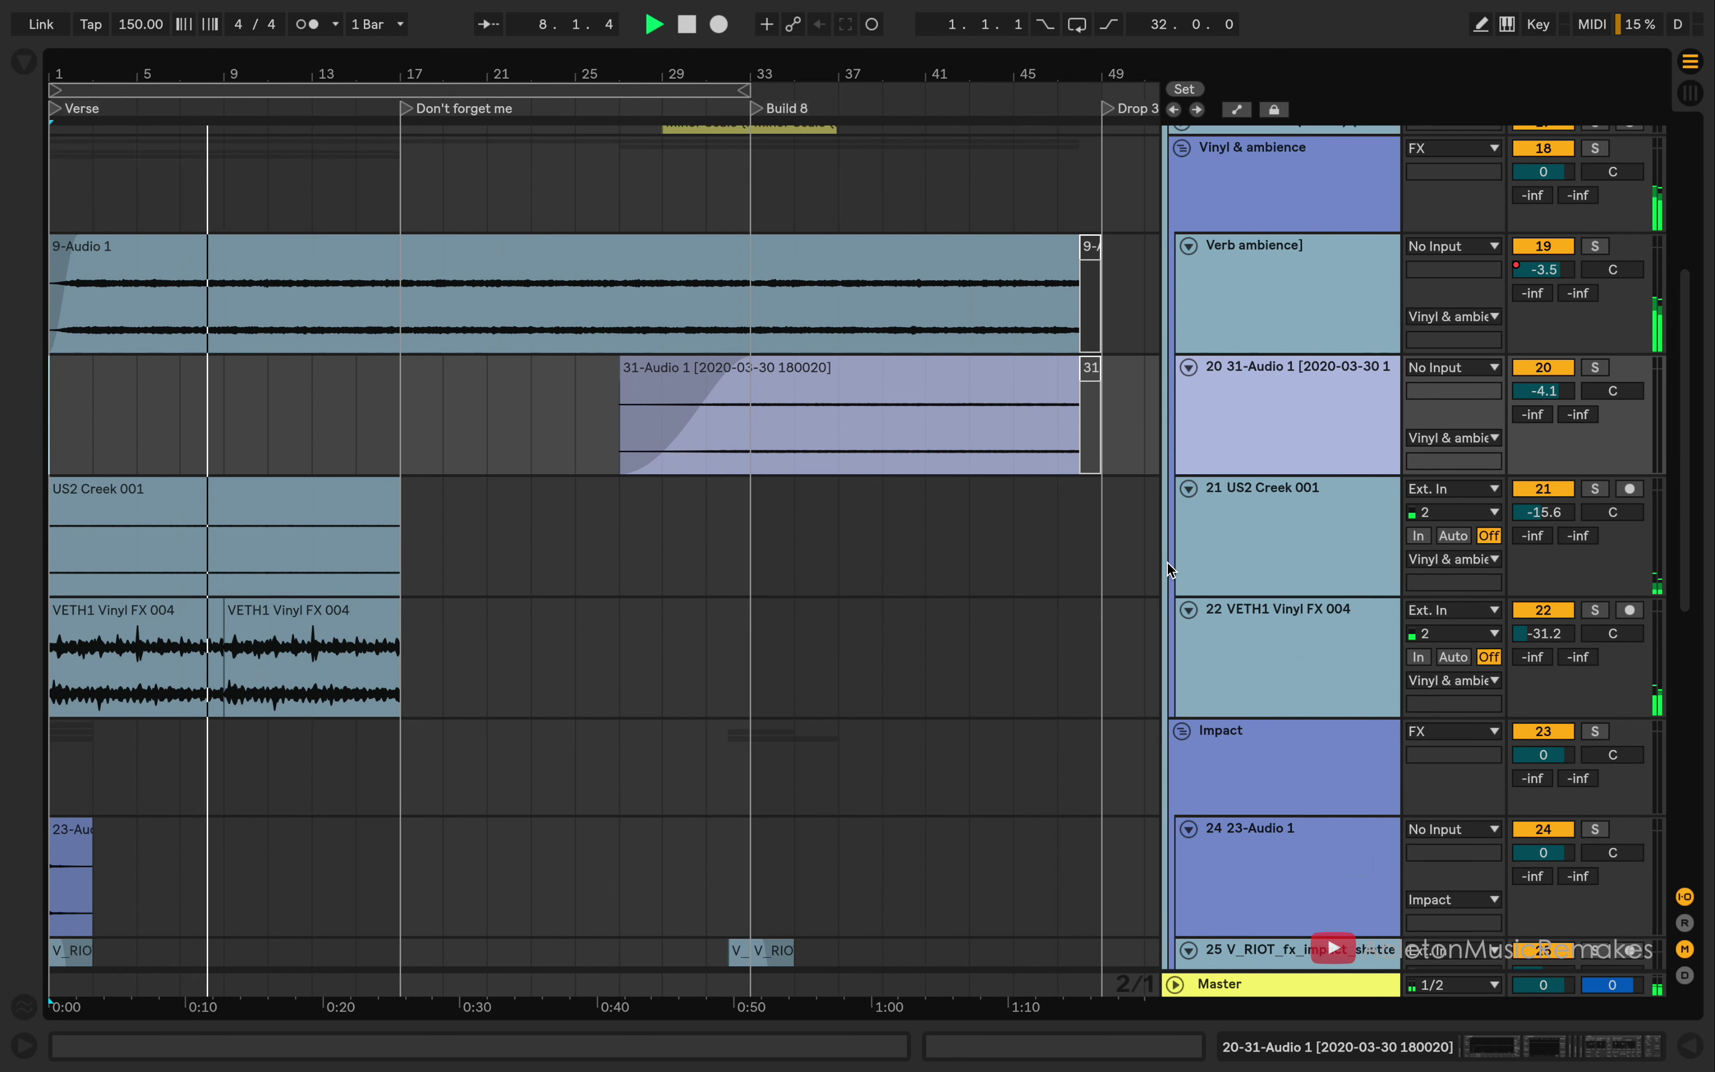
Step: Play the FX layers from bar 43, fold the FX group and stop playback
left_click(965, 464)
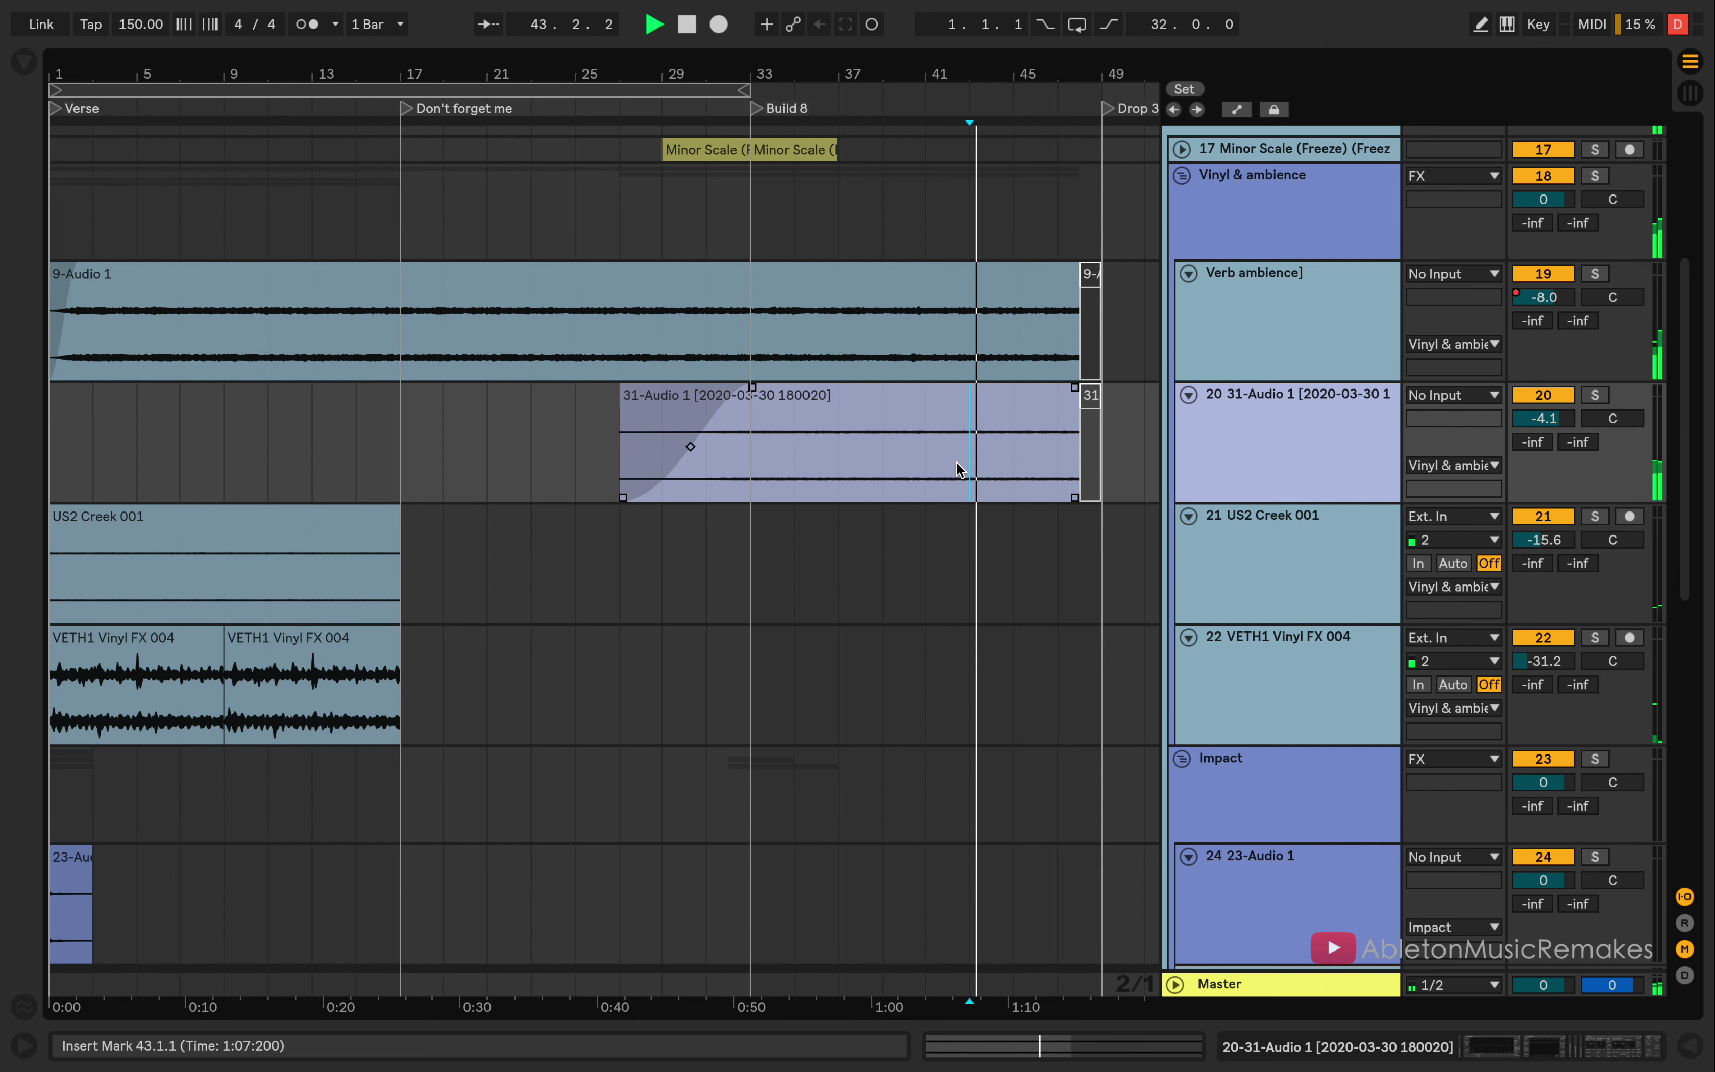
scroll(1184, 259, "up", 2)
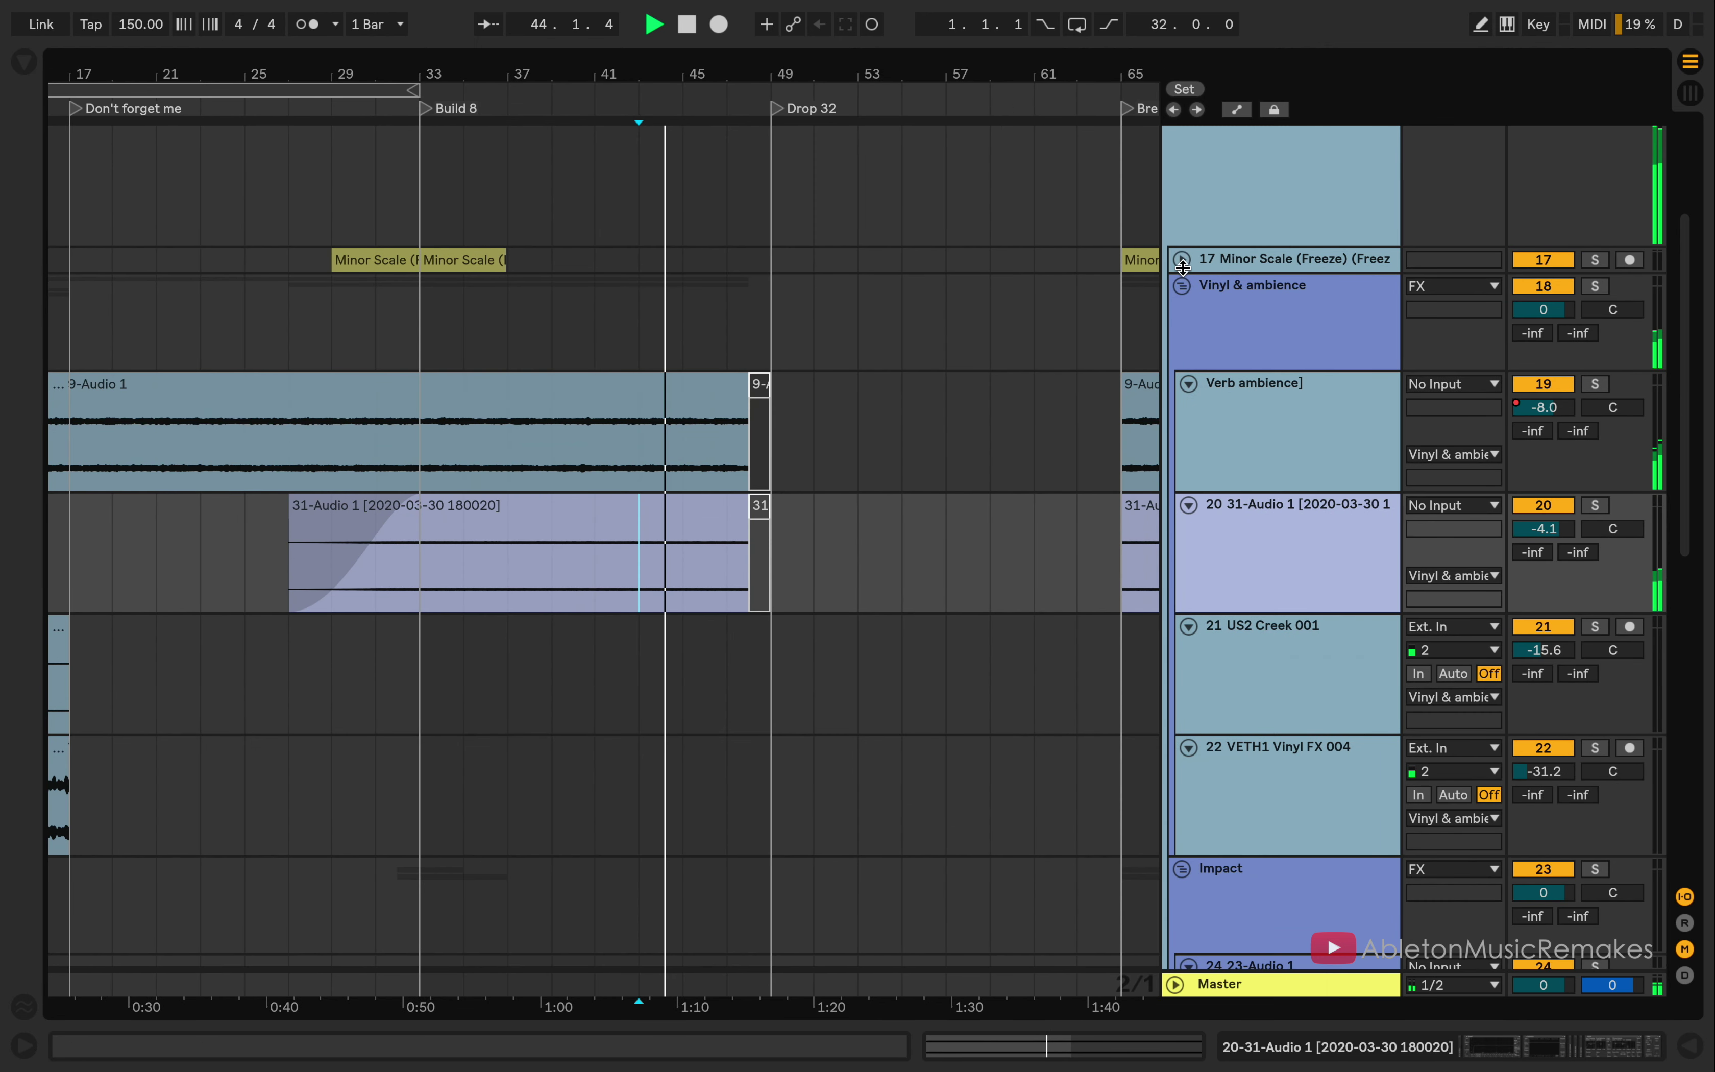
scroll(1180, 291, "up", 4)
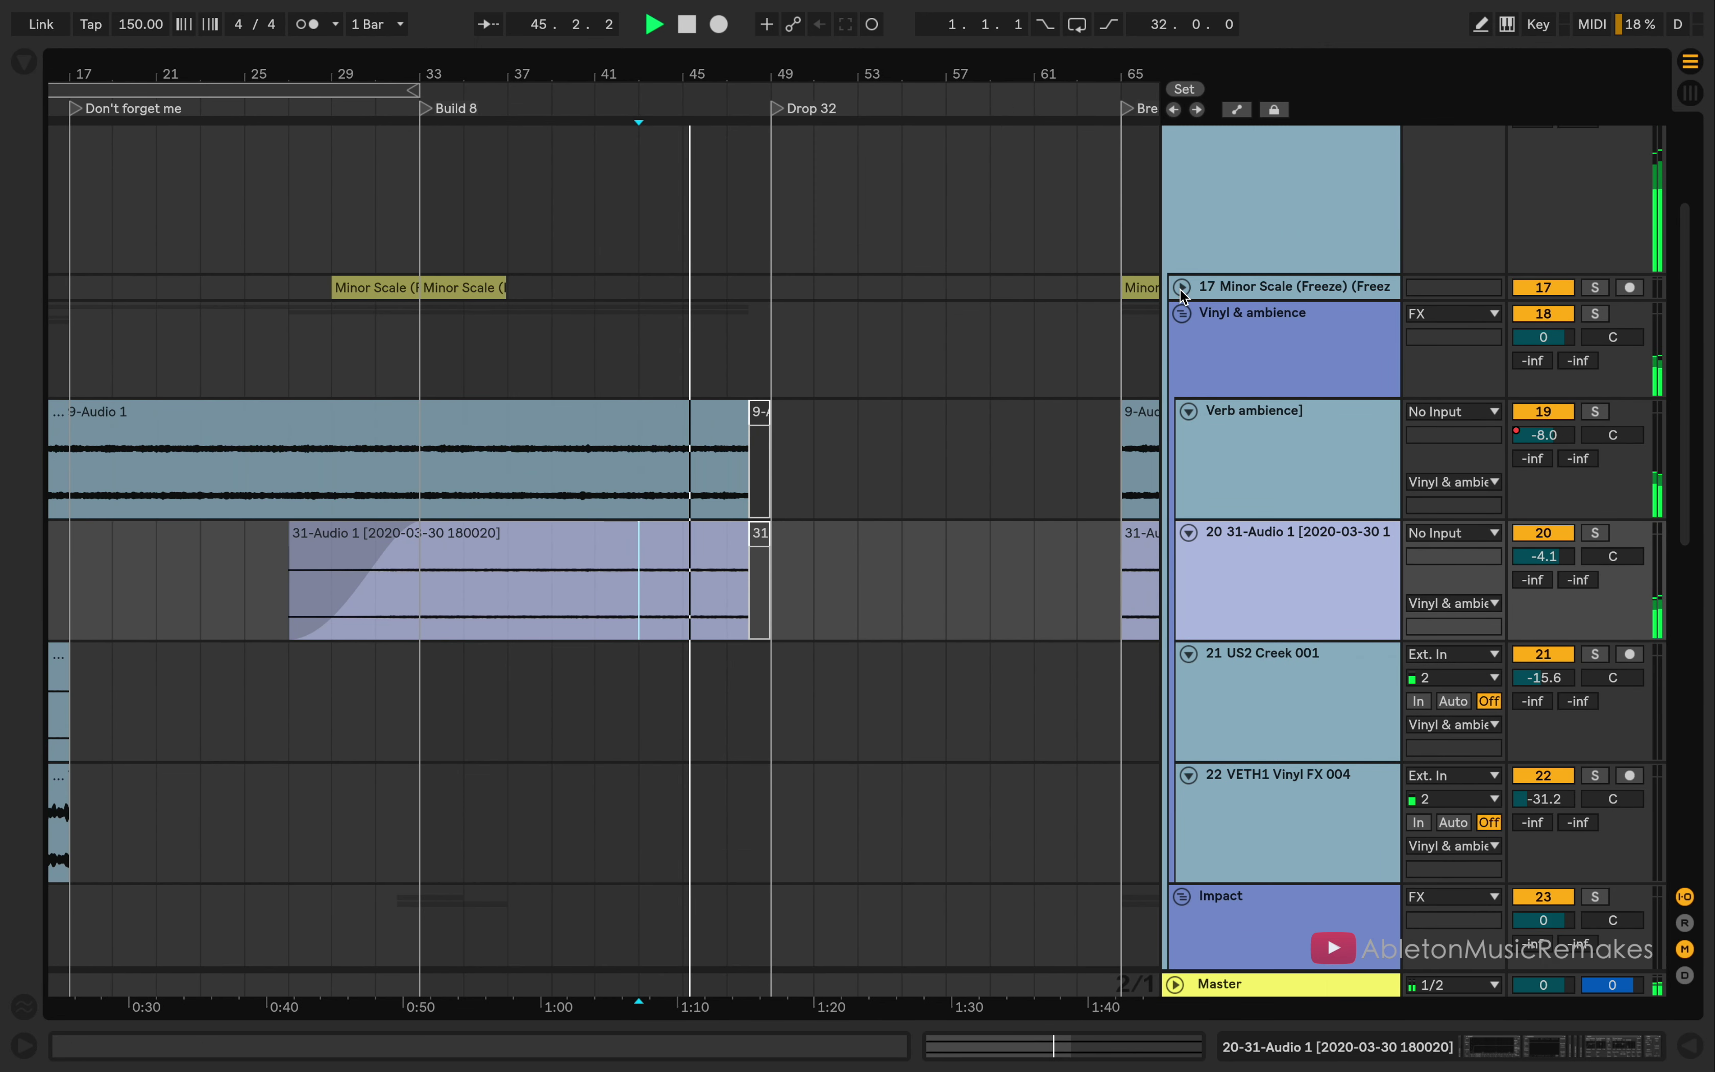
left_click(1178, 264)
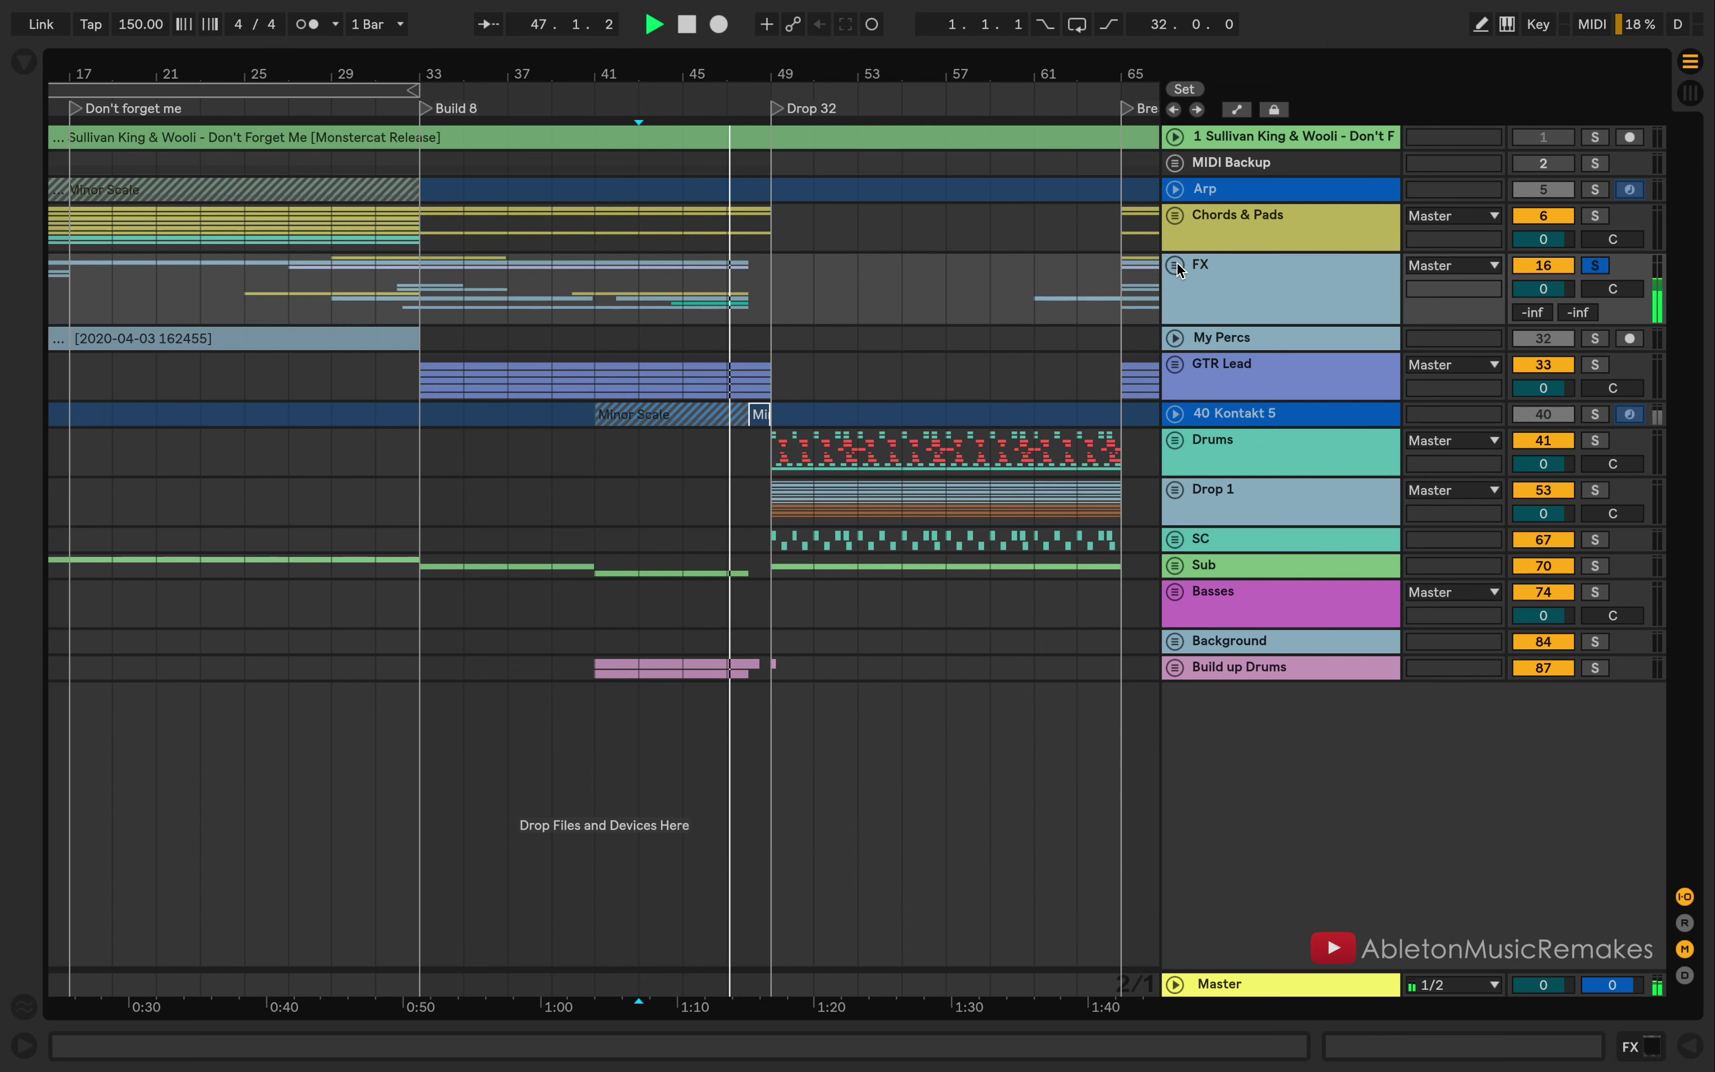
key("space")
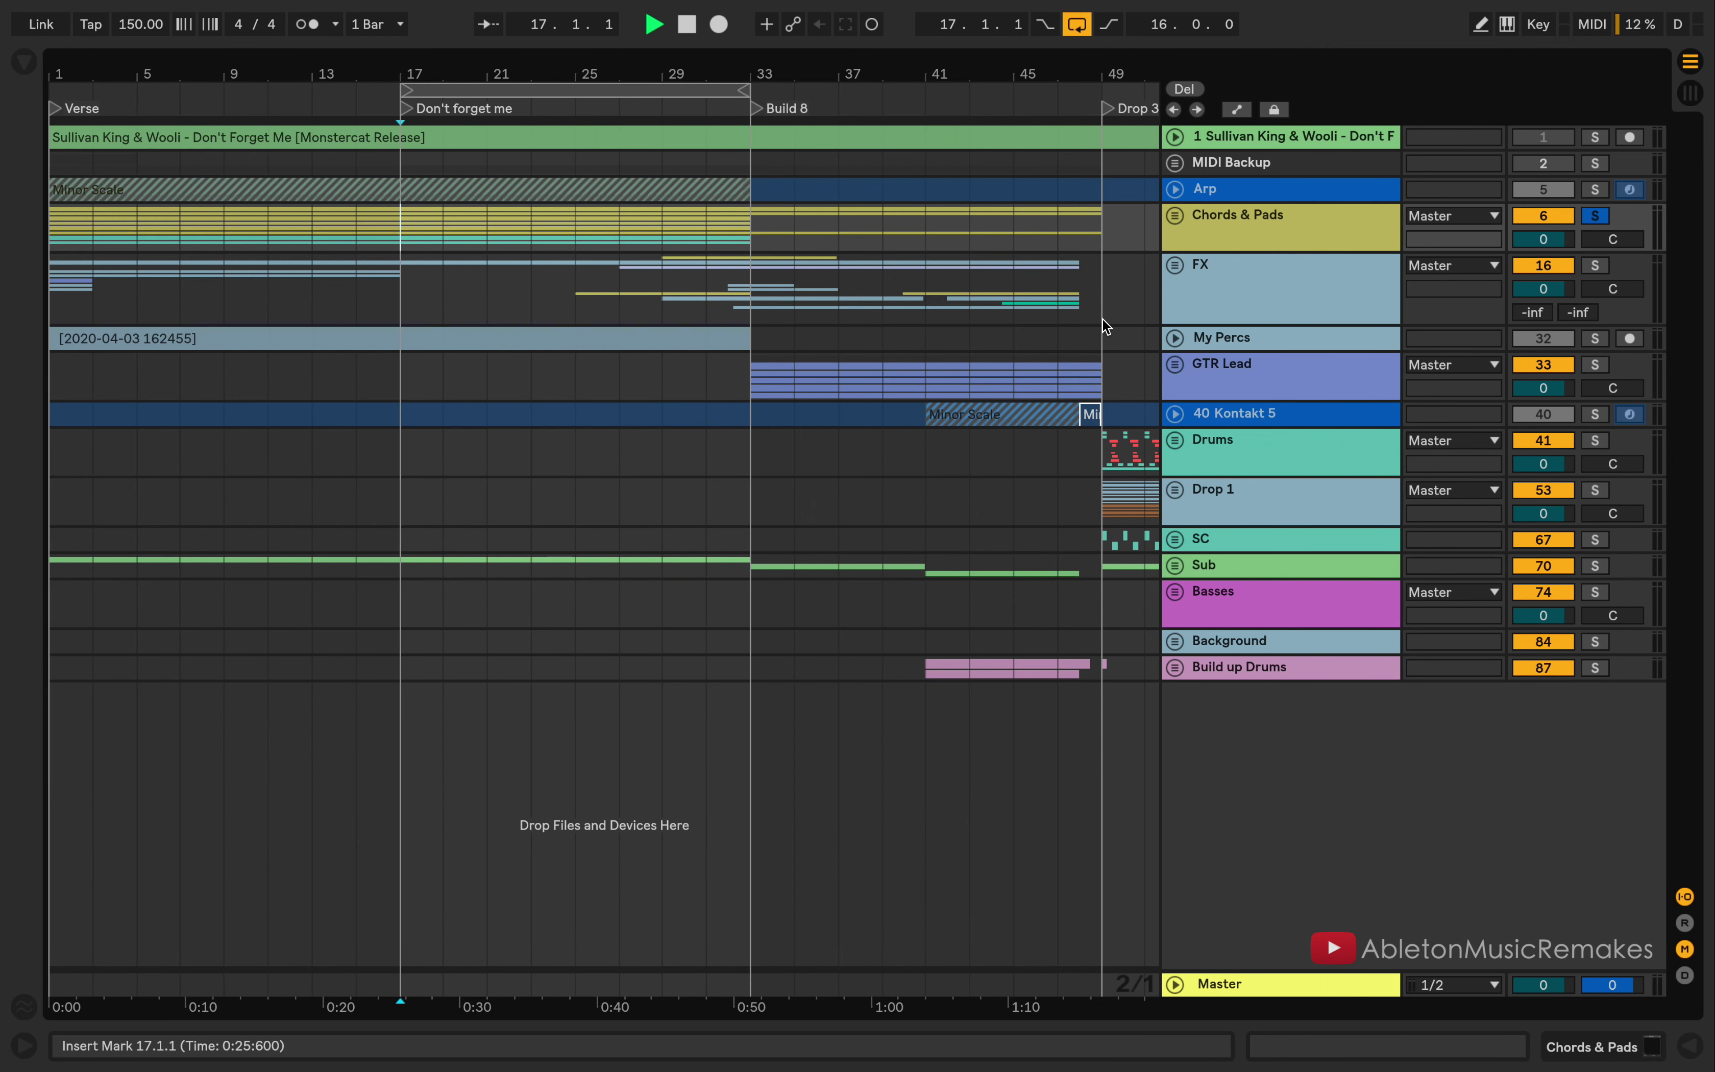
Step: Unfold the Chords & Pads group and focus the timeline on the looping Don't forget me section
left_click(1172, 224)
left_click(1173, 217)
scroll(862, 558, "down", 3)
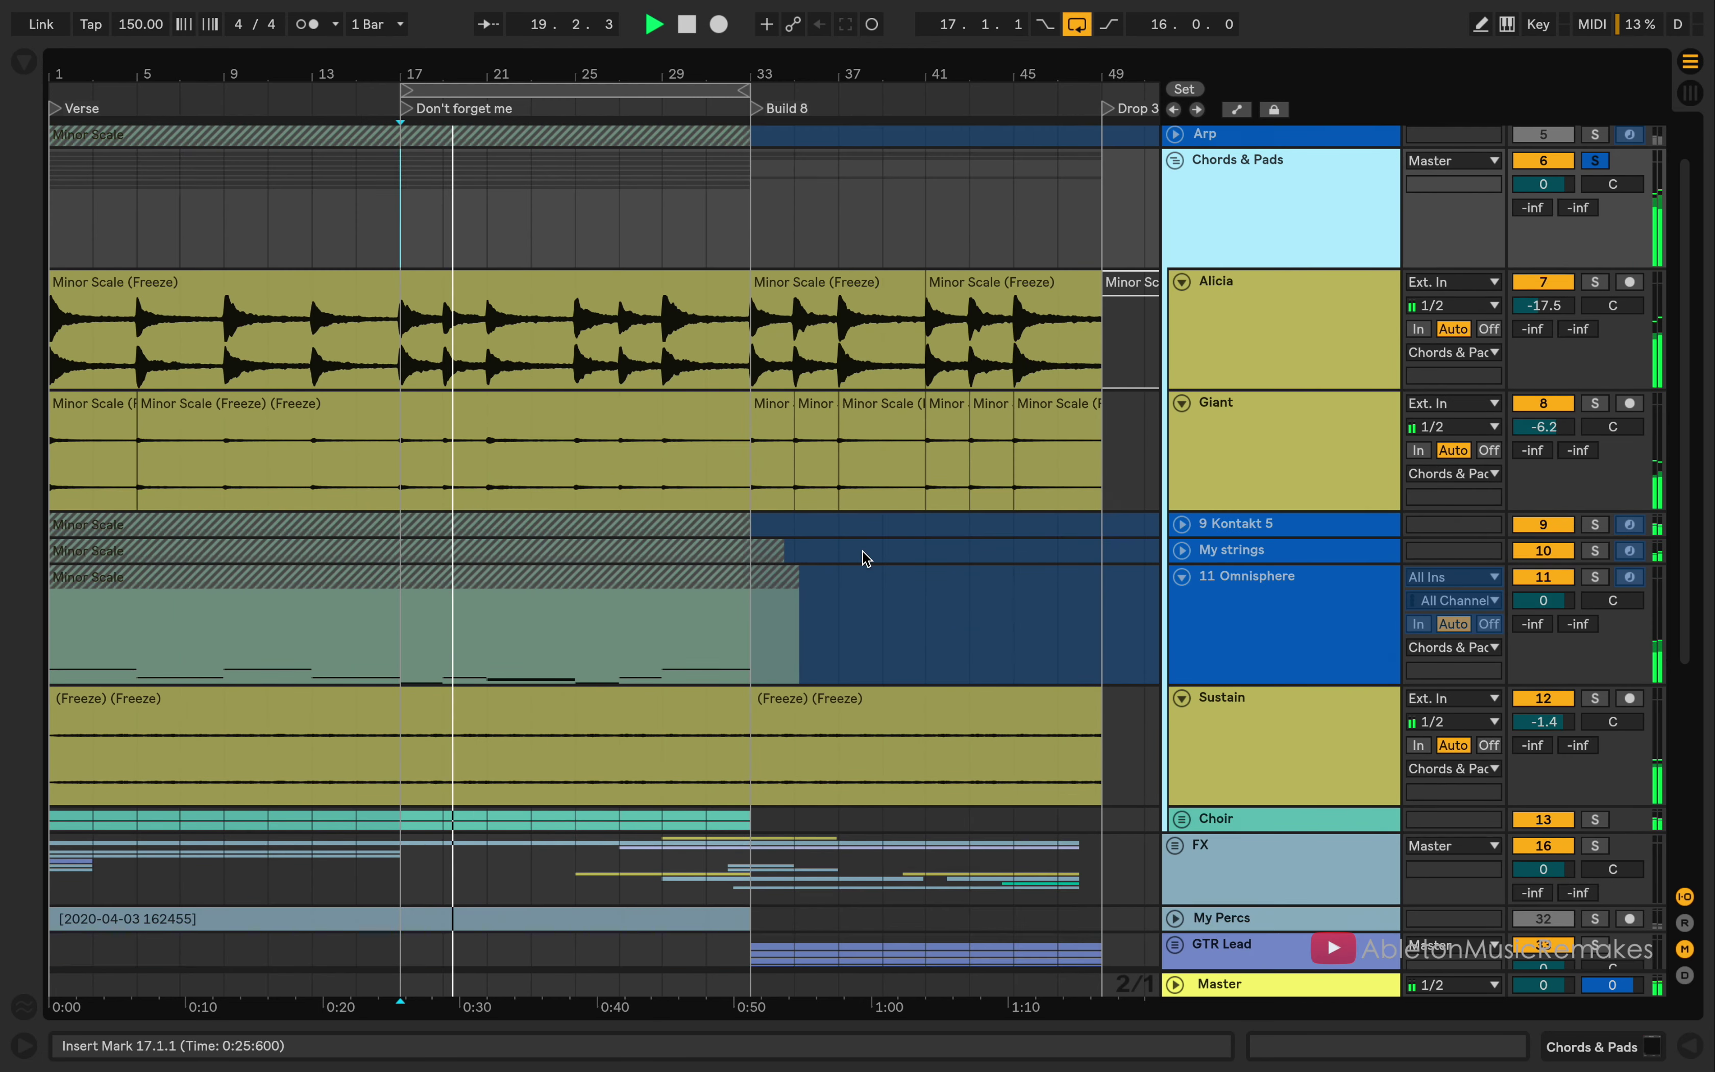
left_click_drag(502, 73, 522, 142)
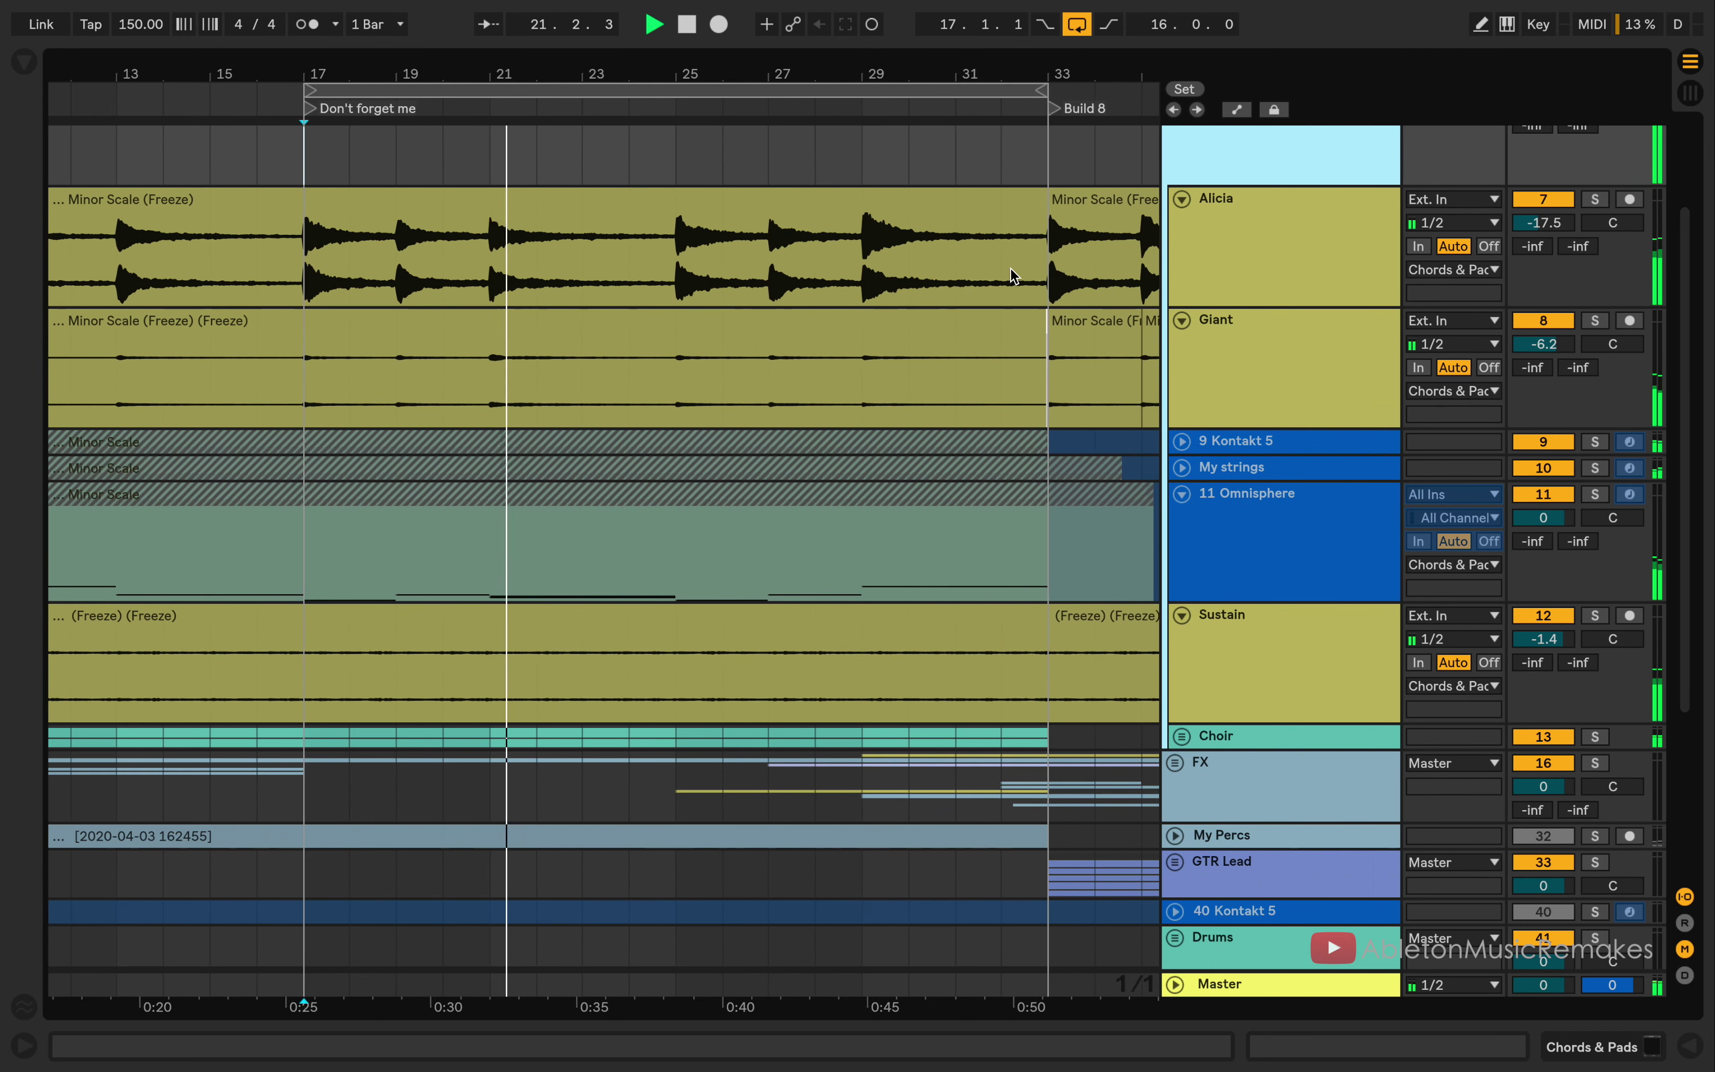
Step: Solo the 9 Kontakt 5 track, unfold it and select part of its Minor Scale clip
left_click(1595, 442)
left_click(1182, 441)
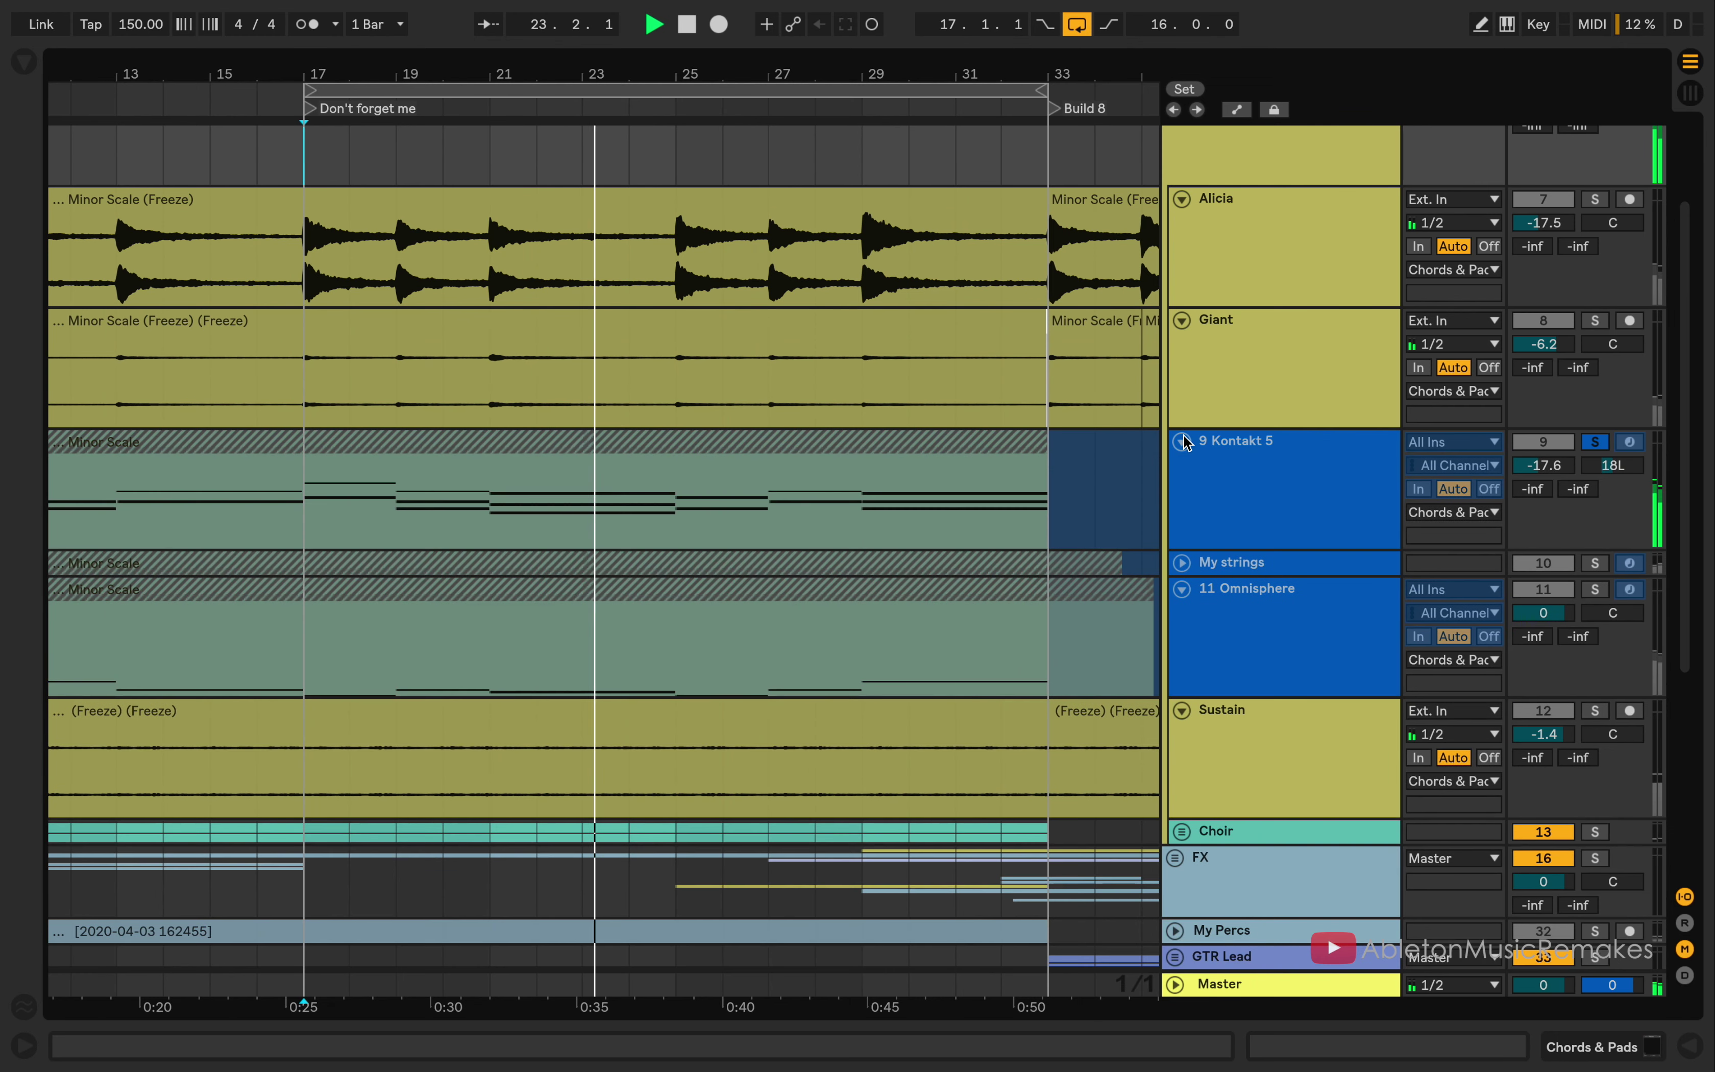
left_click(883, 457)
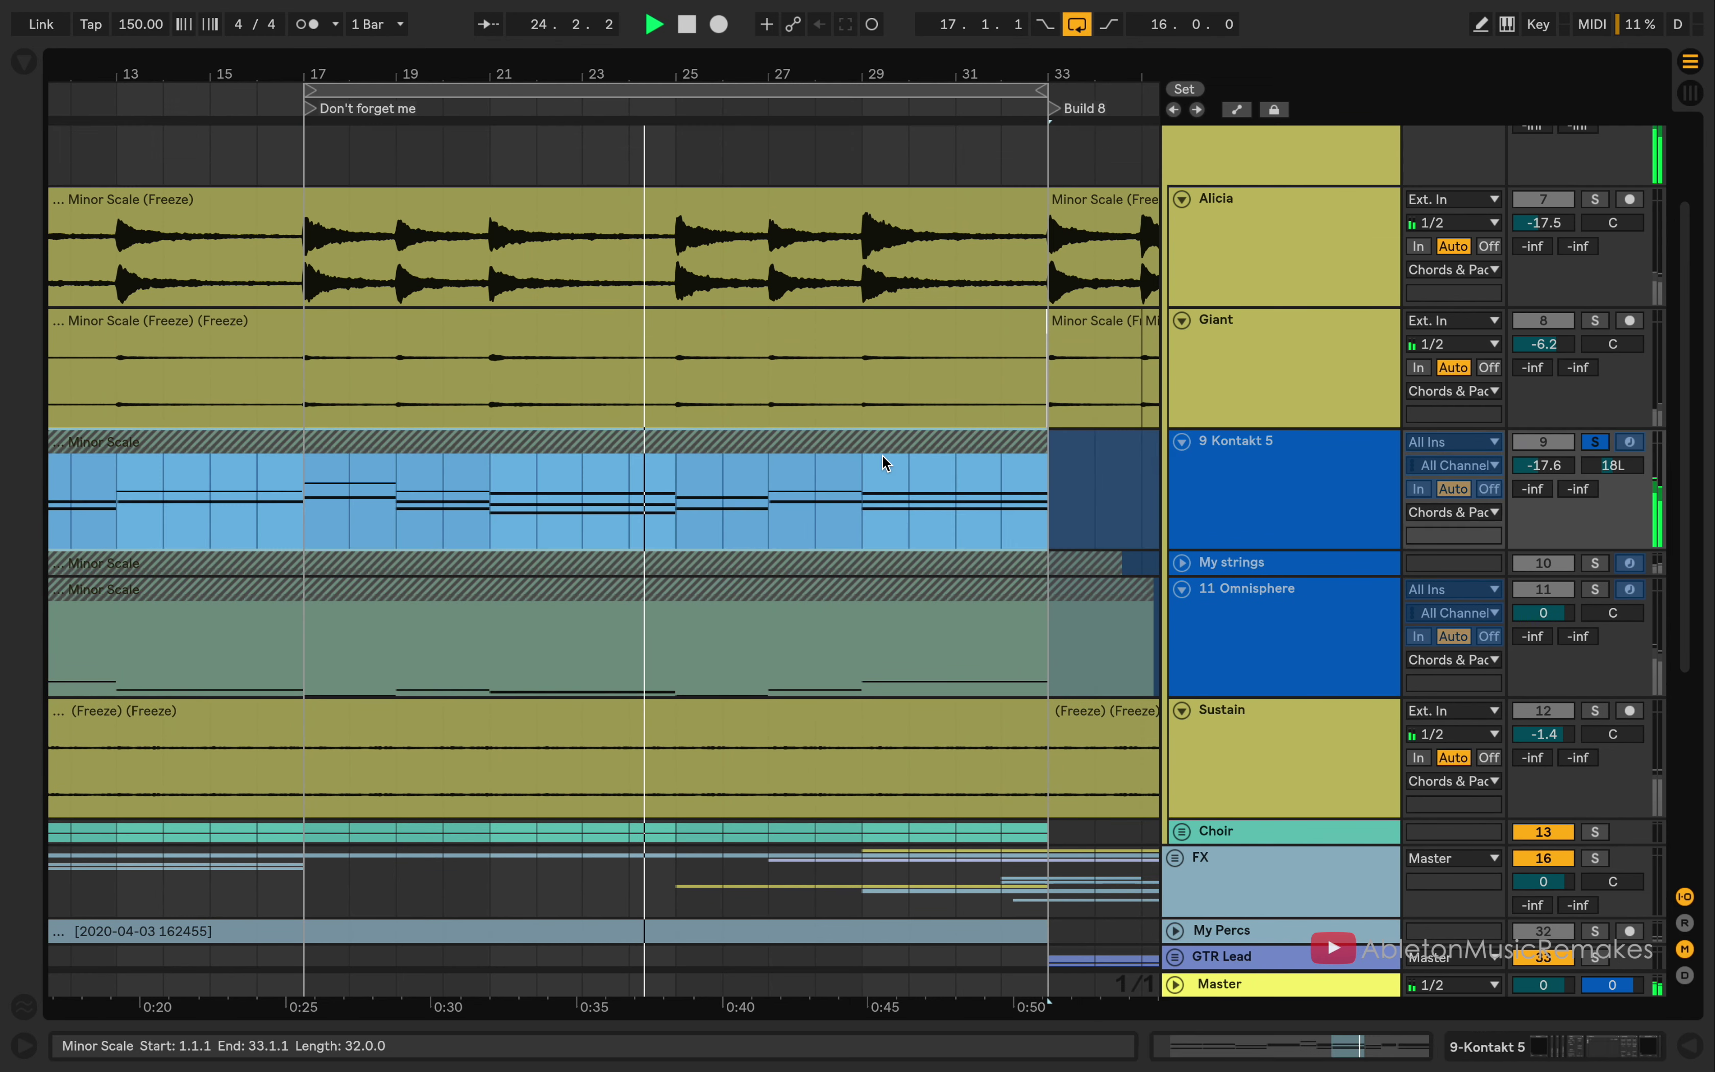
Step: Inspect the notes of the 9 Kontakt 5 track's Minor Scale clip and show the track's device chain
double_click(881, 455)
scroll(902, 596, "up", 3)
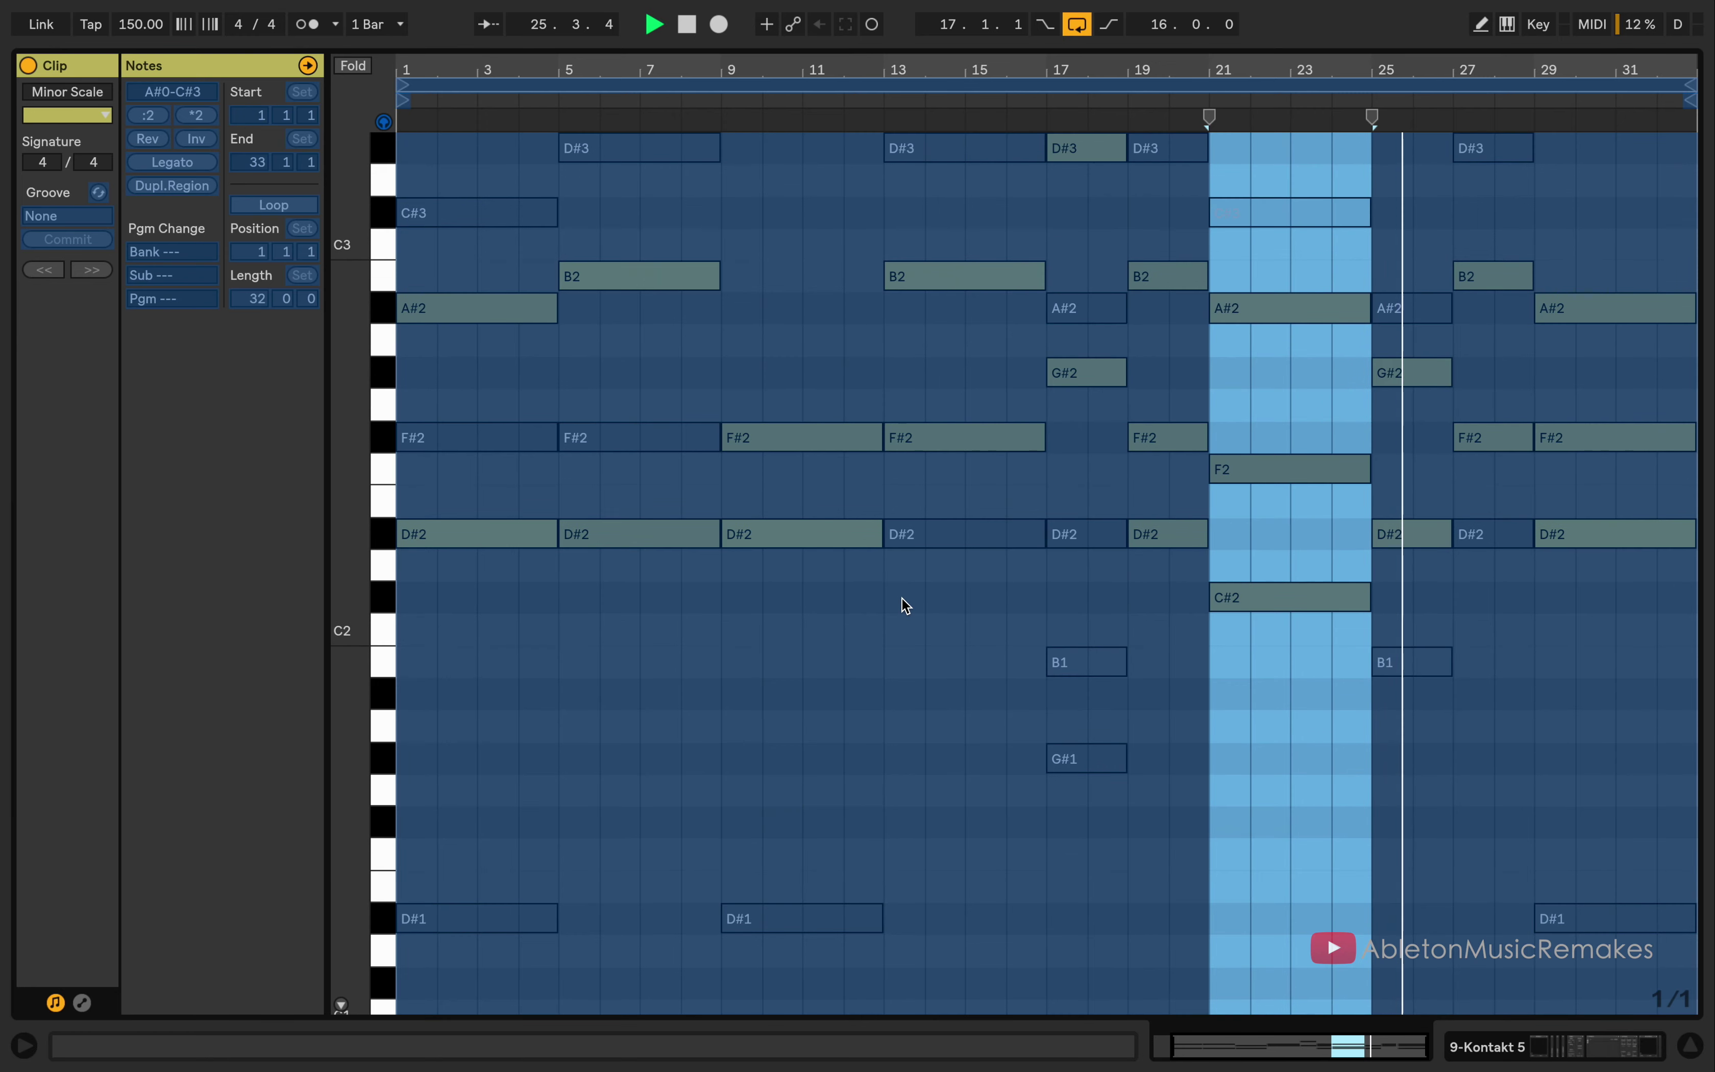
scroll(902, 597, "up", 2)
key("shift+Tab")
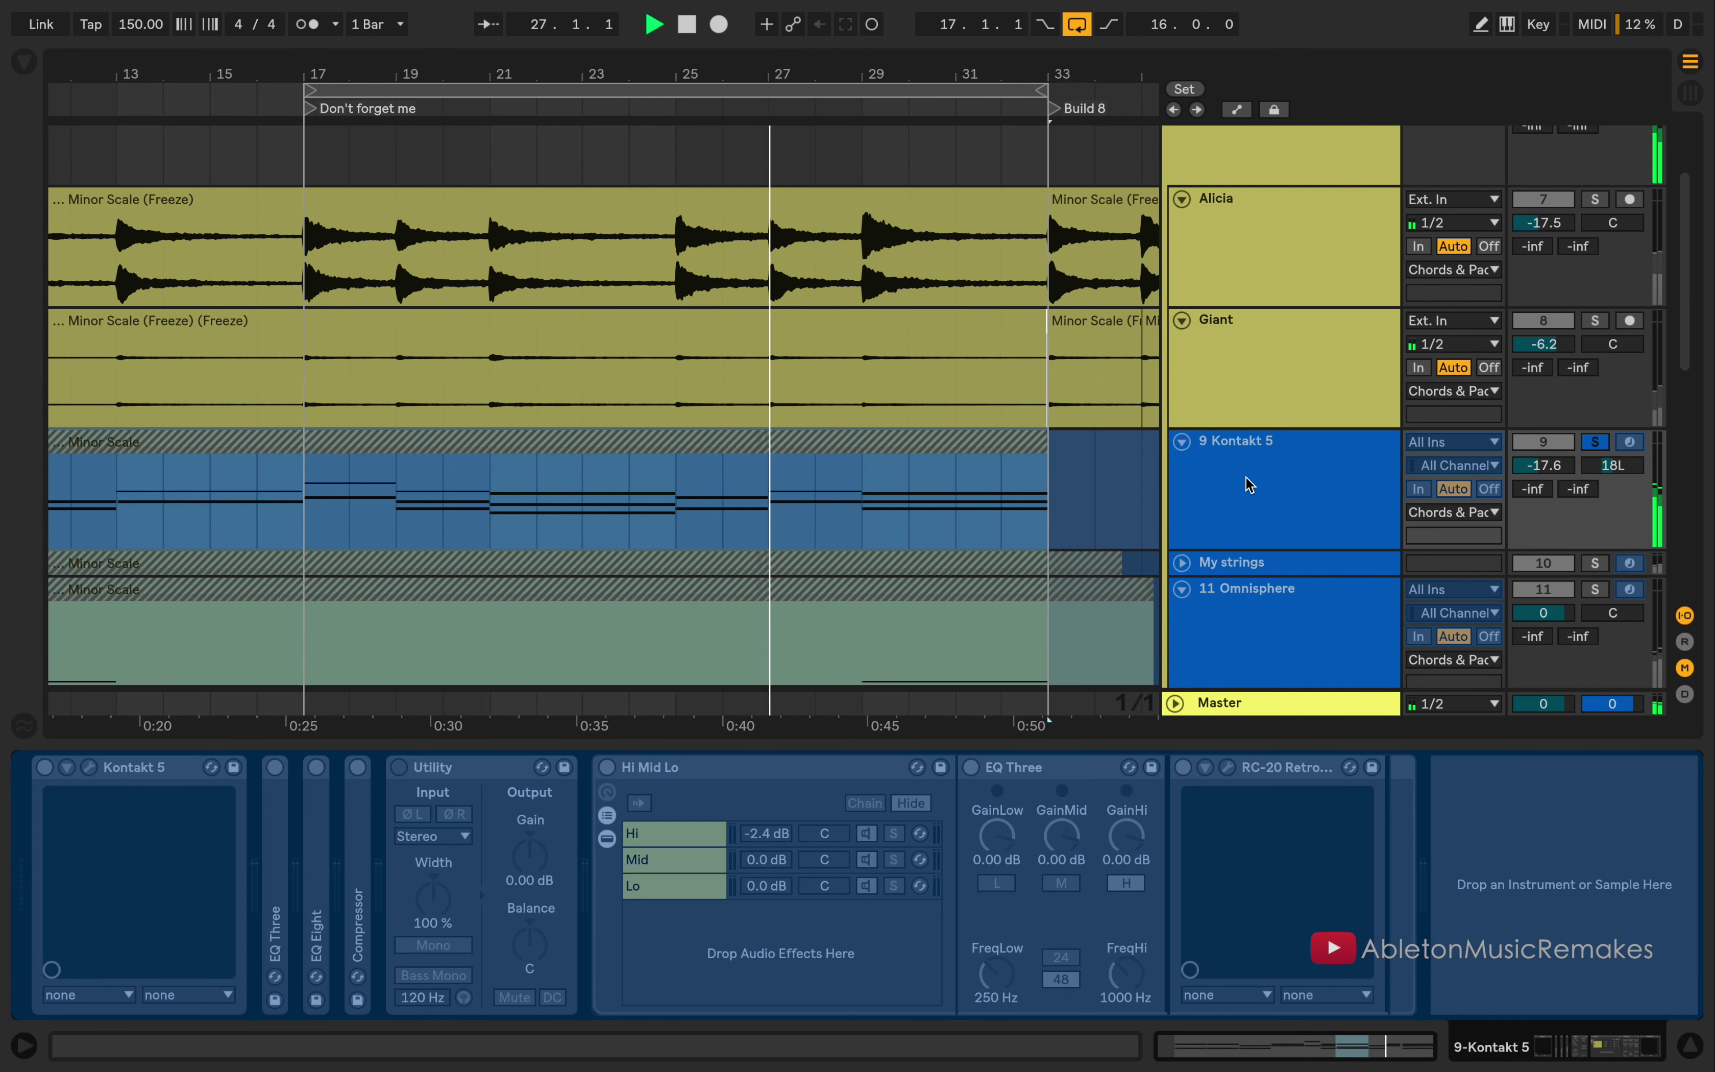
Step: Solo and unfold the My strings track, then solo the 11 Omnisphere track to hear its layer
left_click(1596, 565)
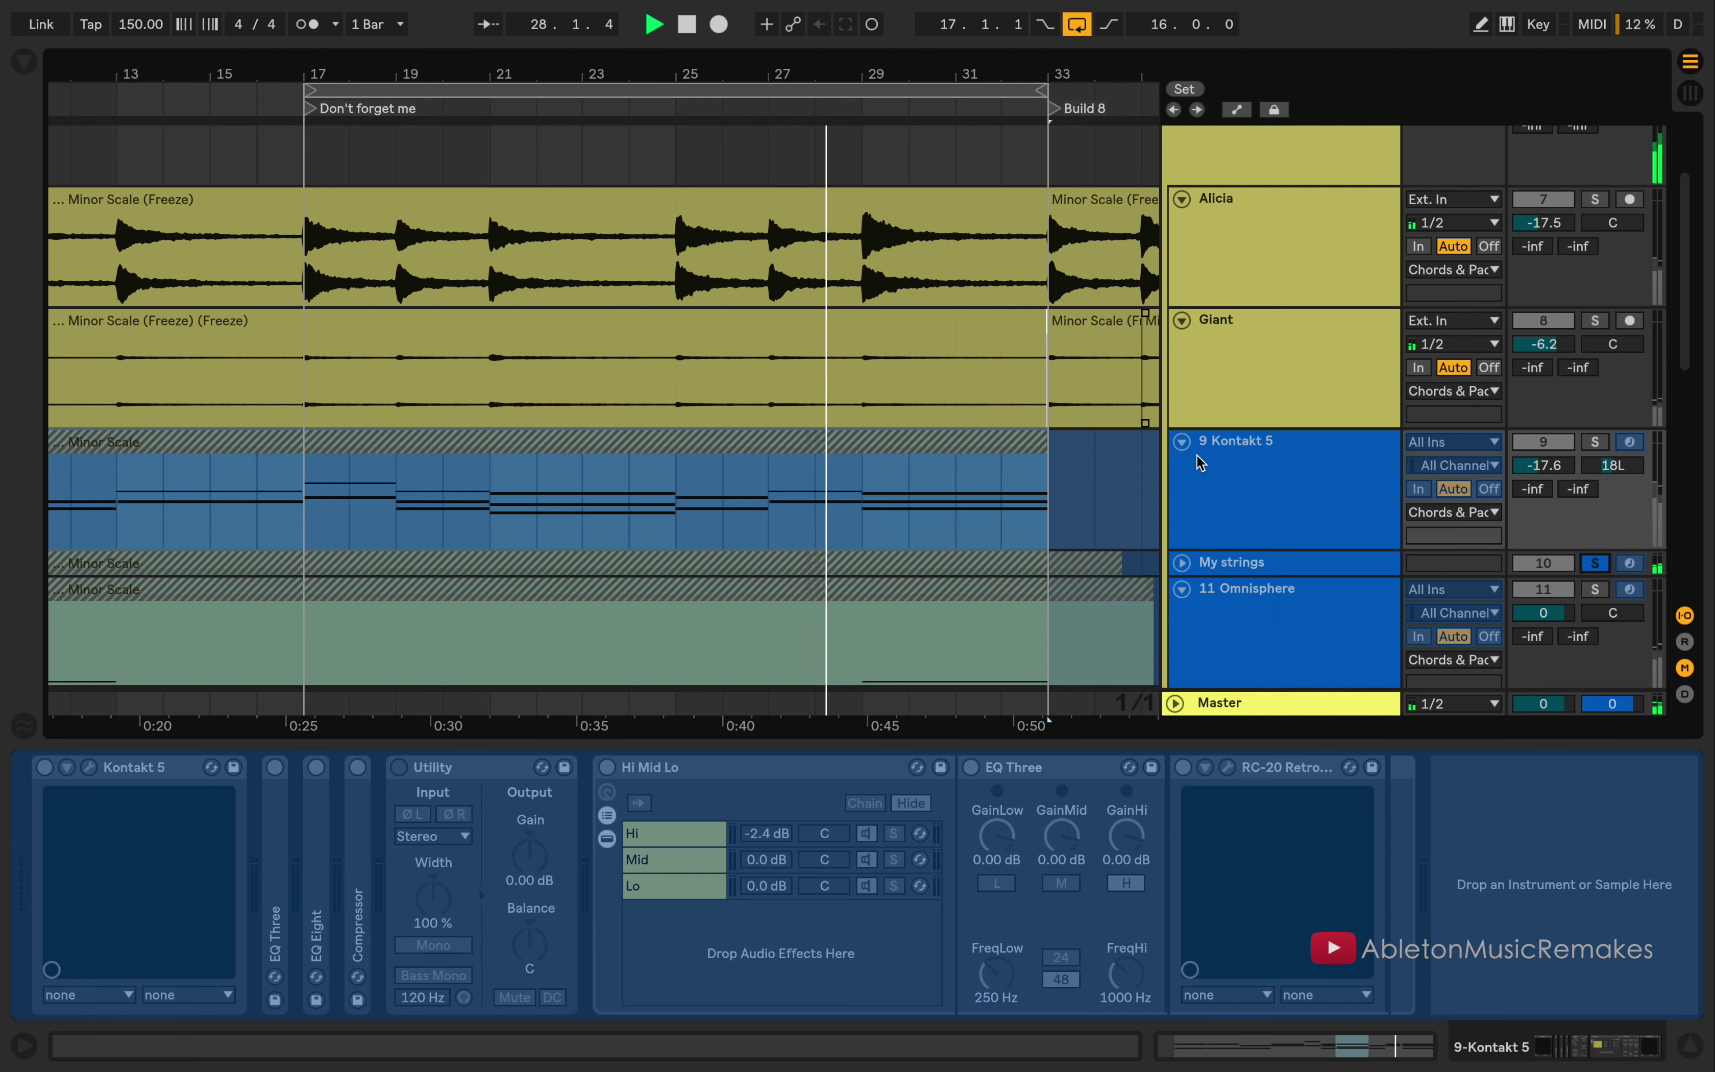
left_click(1183, 565)
scroll(1429, 464, "down", 5)
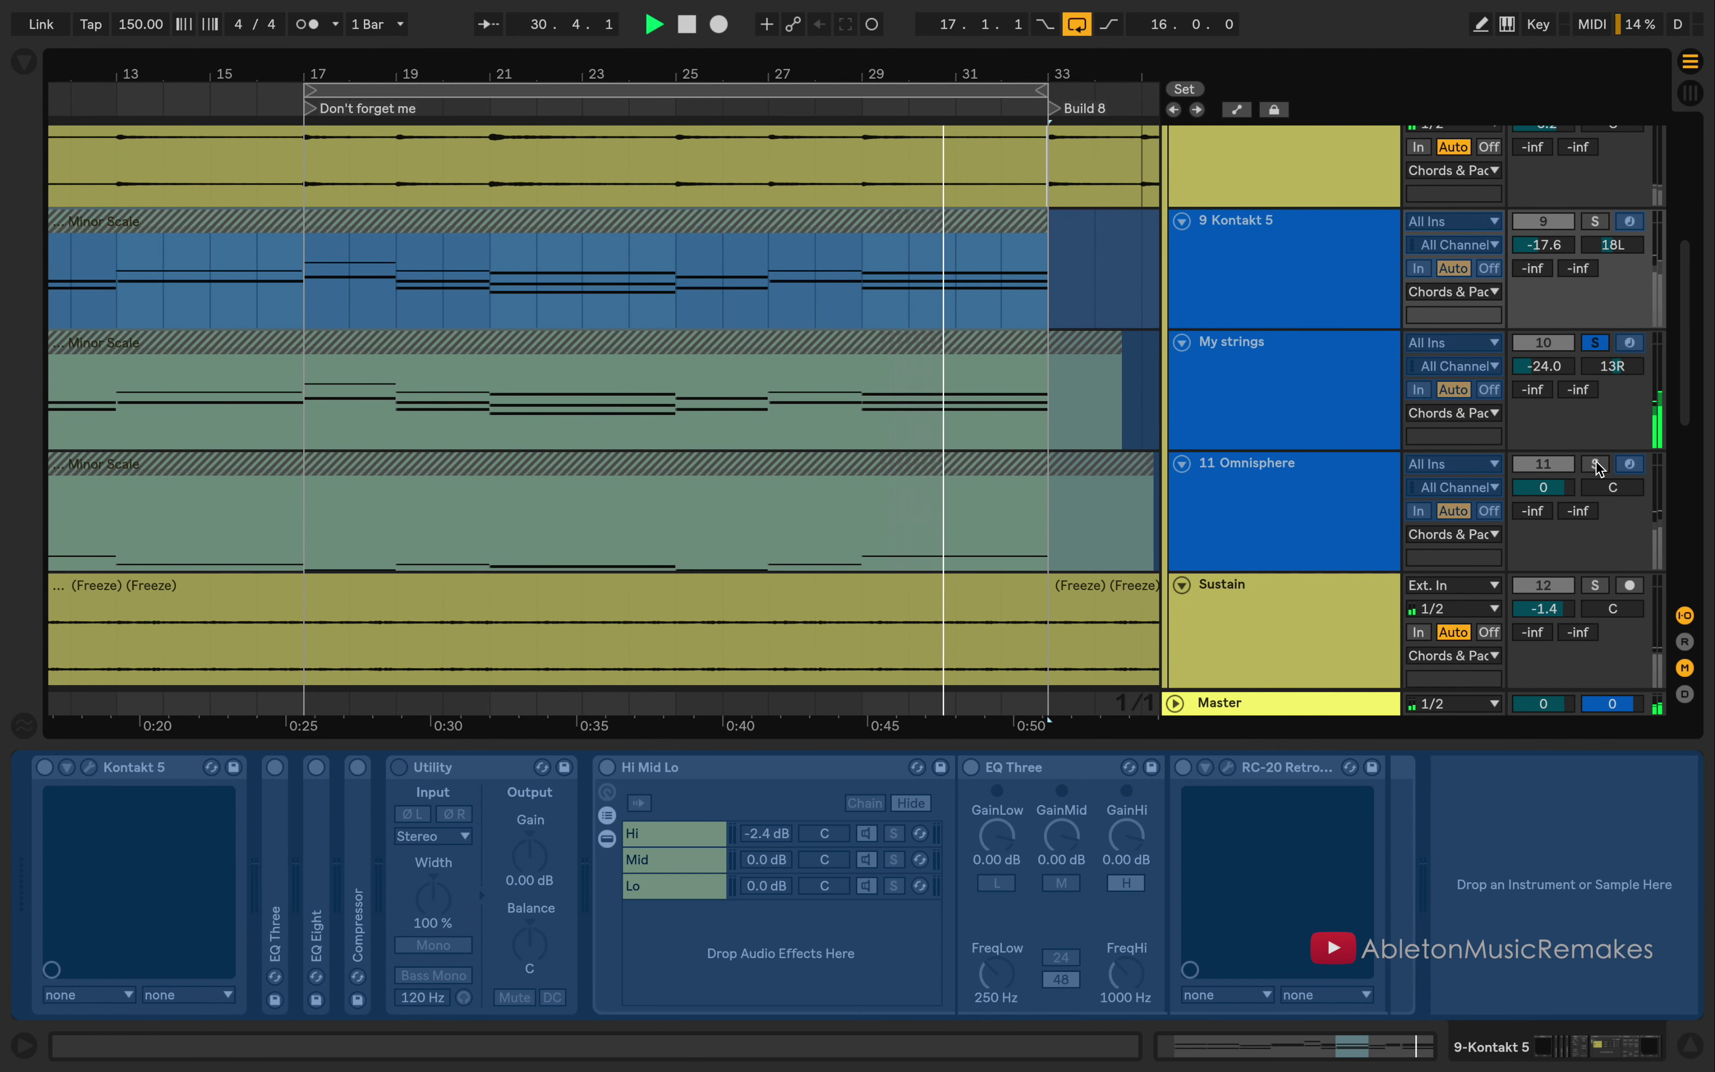
scroll(1552, 485, "down", 3)
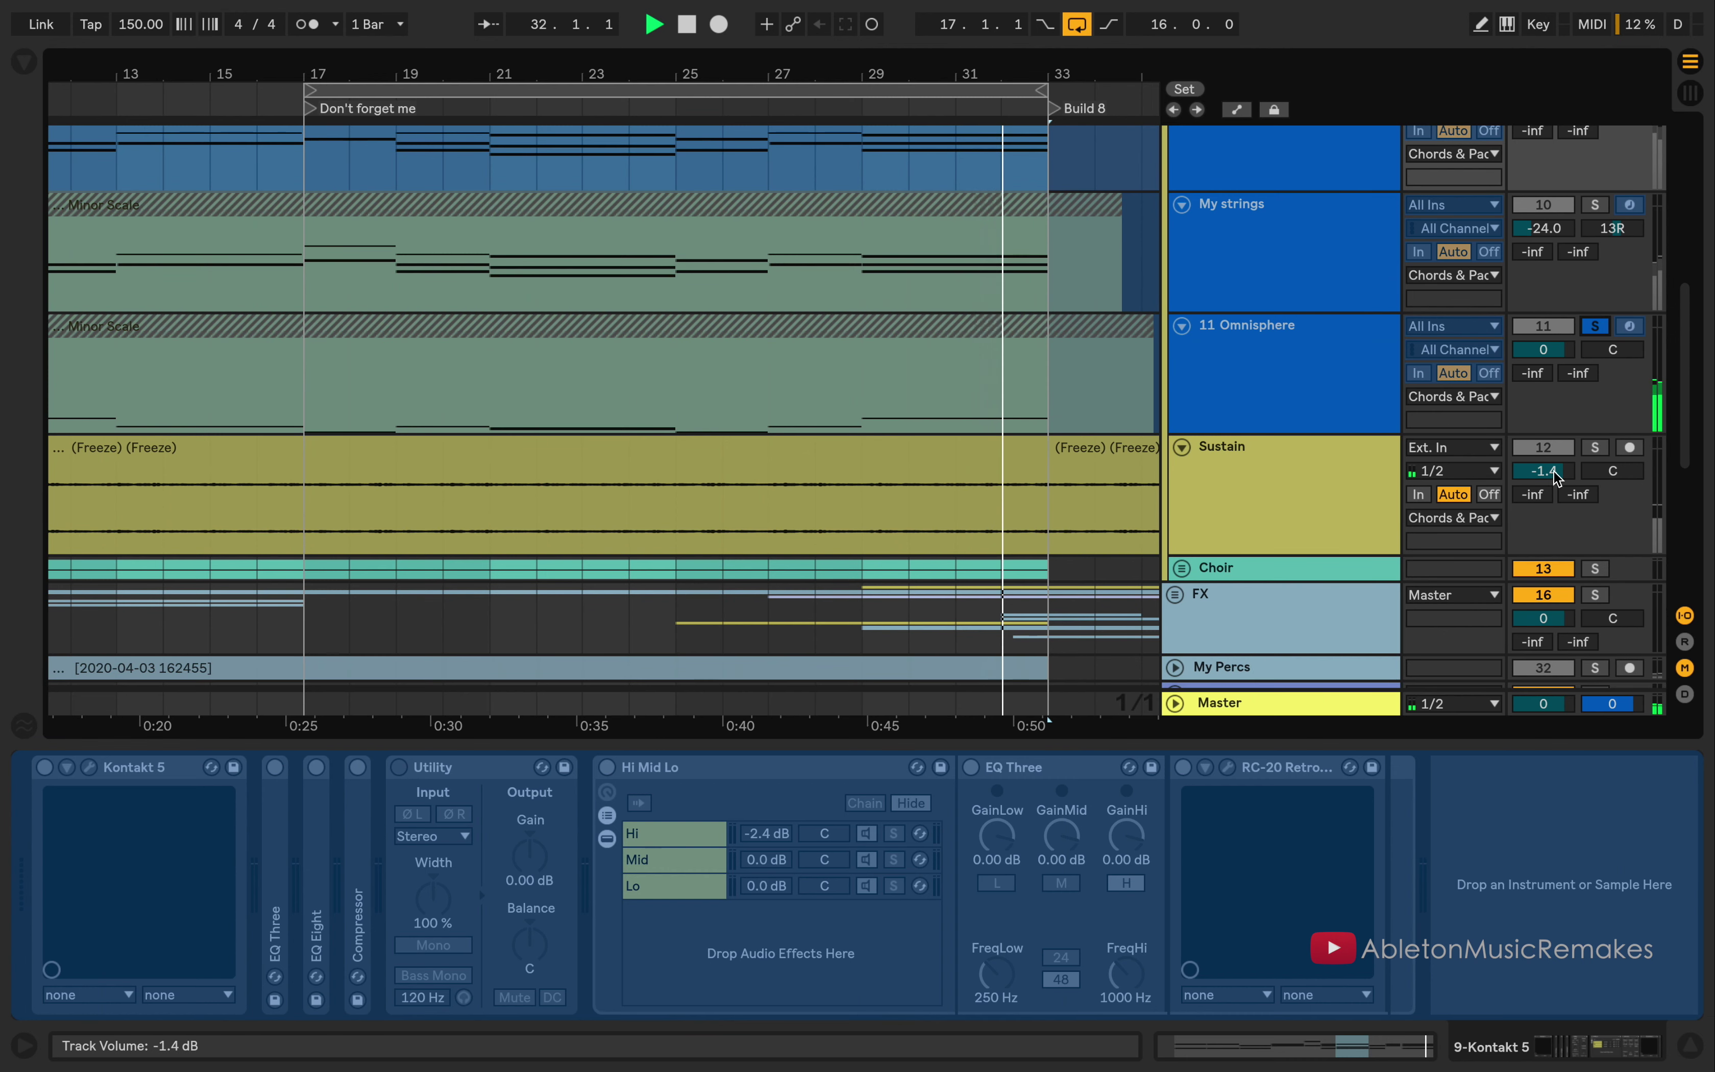
Step: Solo the Sustain track and set its volume to -3.4 dB
left_click(1595, 447)
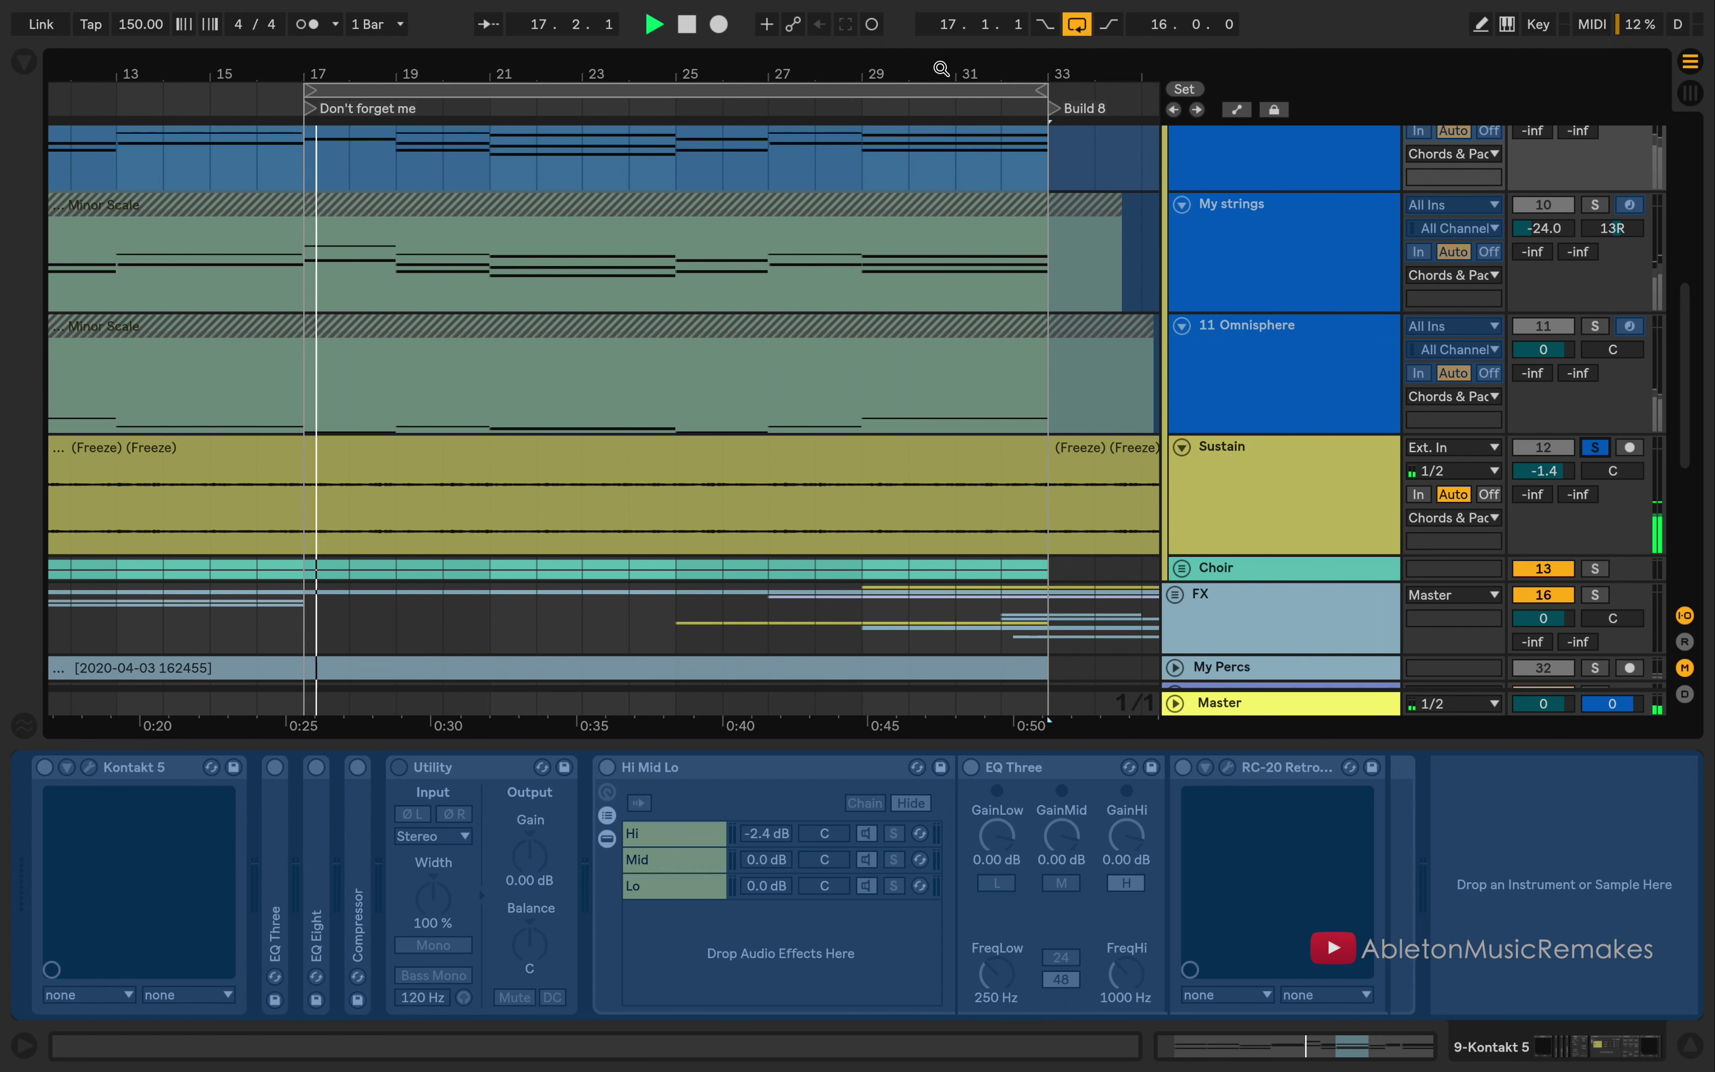
left_click_drag(940, 78, 941, 67)
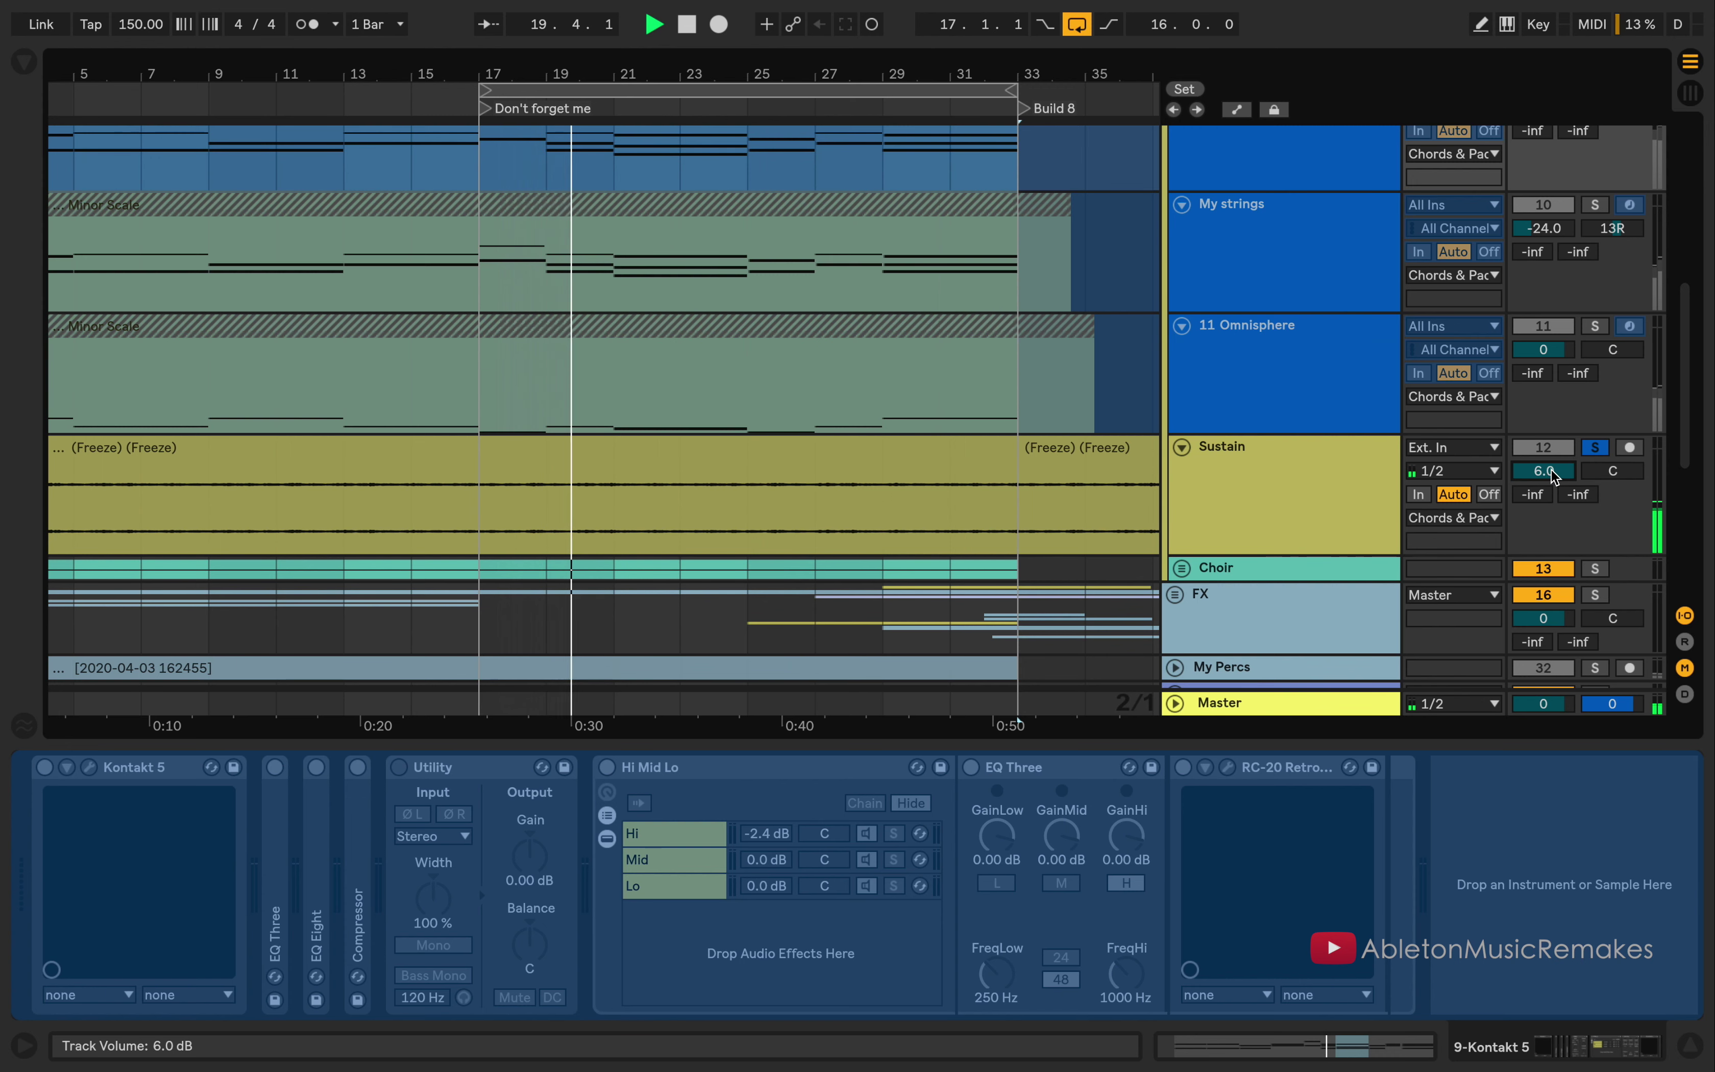
left_click_drag(1543, 471, 1507, 518)
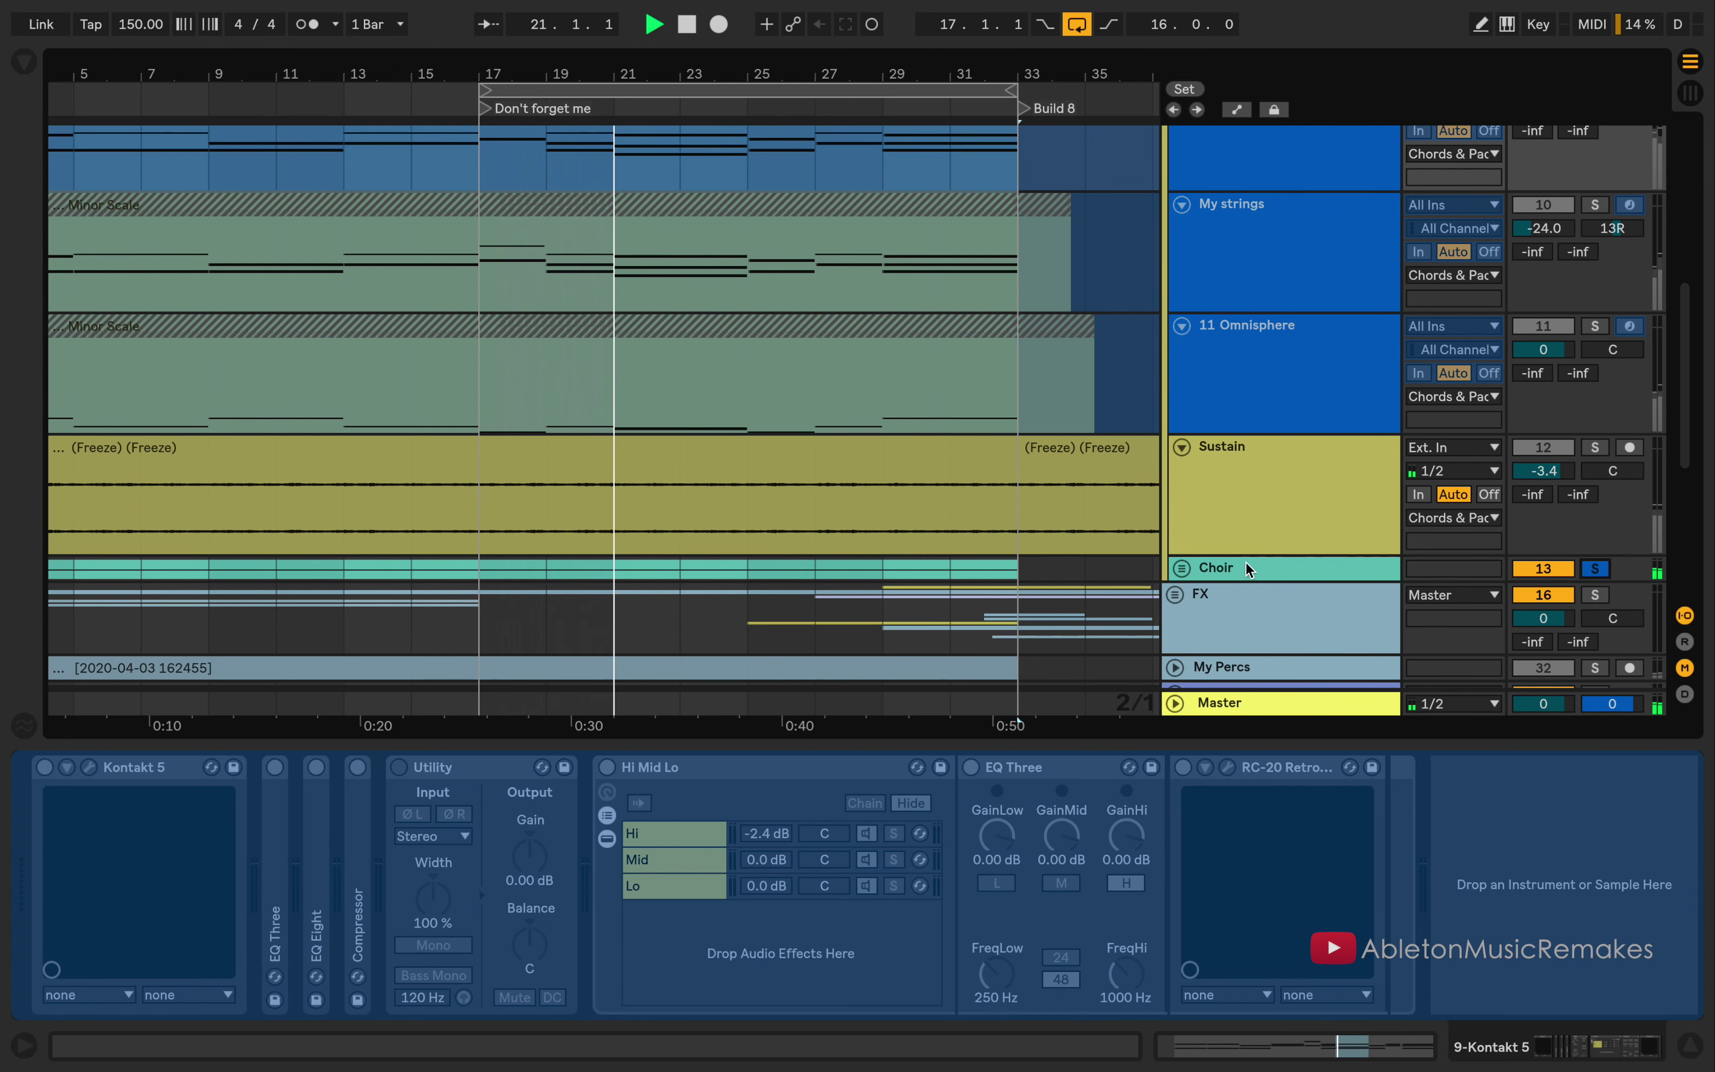
Step: Solo and unfold the Choir group, setting 14 Omnisphere to 6.0 dB and 15 choir 1 to 2.8 dB
left_click(1332, 572)
key("Right")
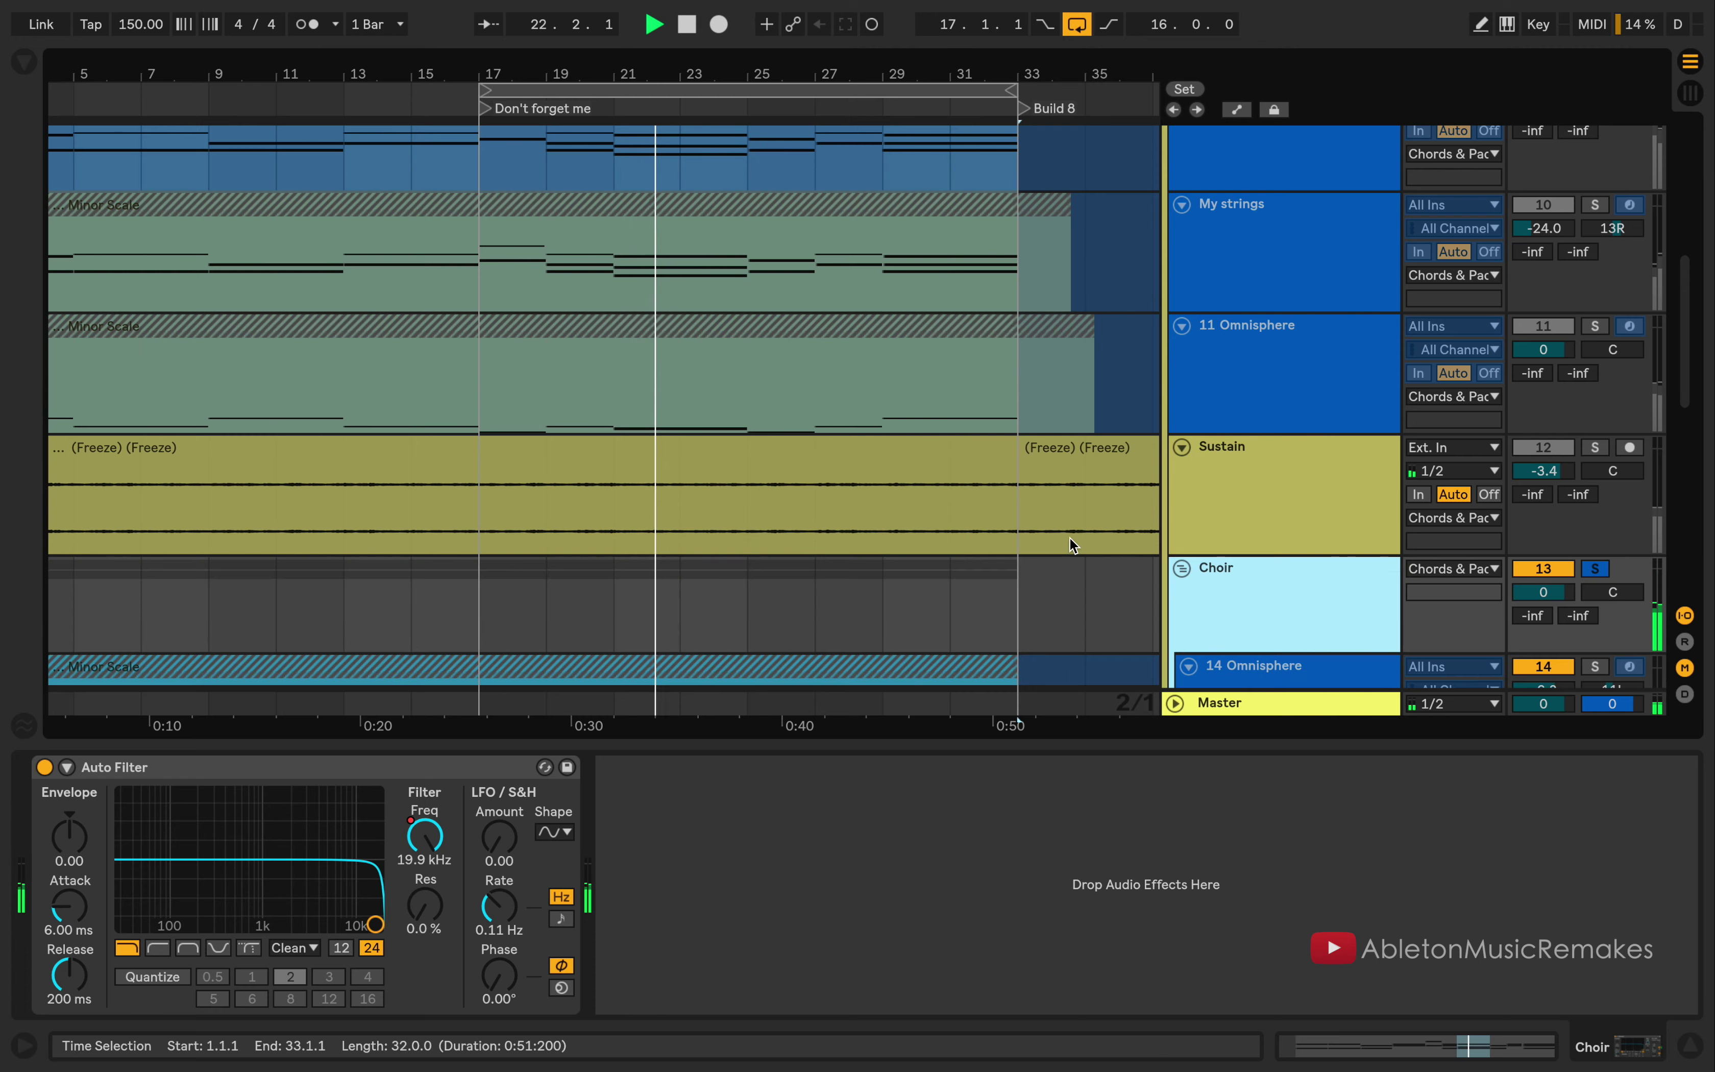
scroll(1071, 543, "down", 3)
left_click_drag(1545, 450, 1545, 404)
left_click_drag(1551, 560, 1551, 576)
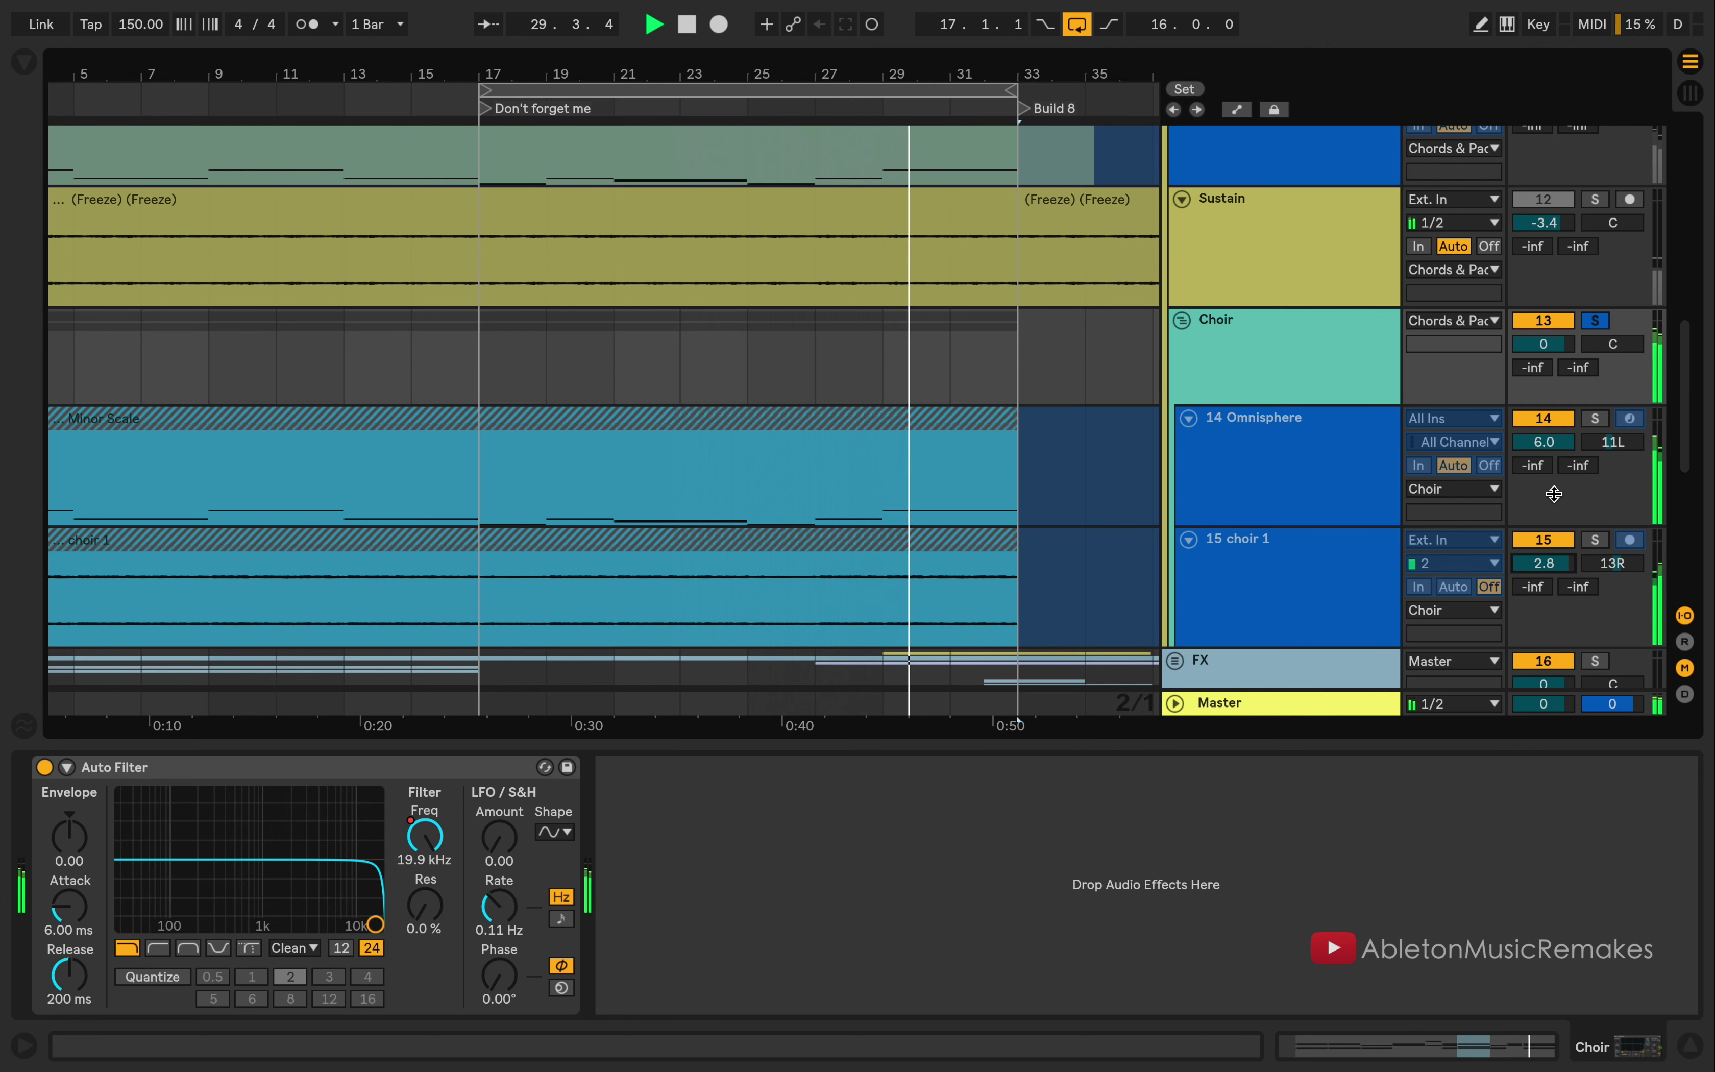
Step: Solo the whole Chords & Pads group to hear all its layers together
scroll(1603, 343, "up", 5)
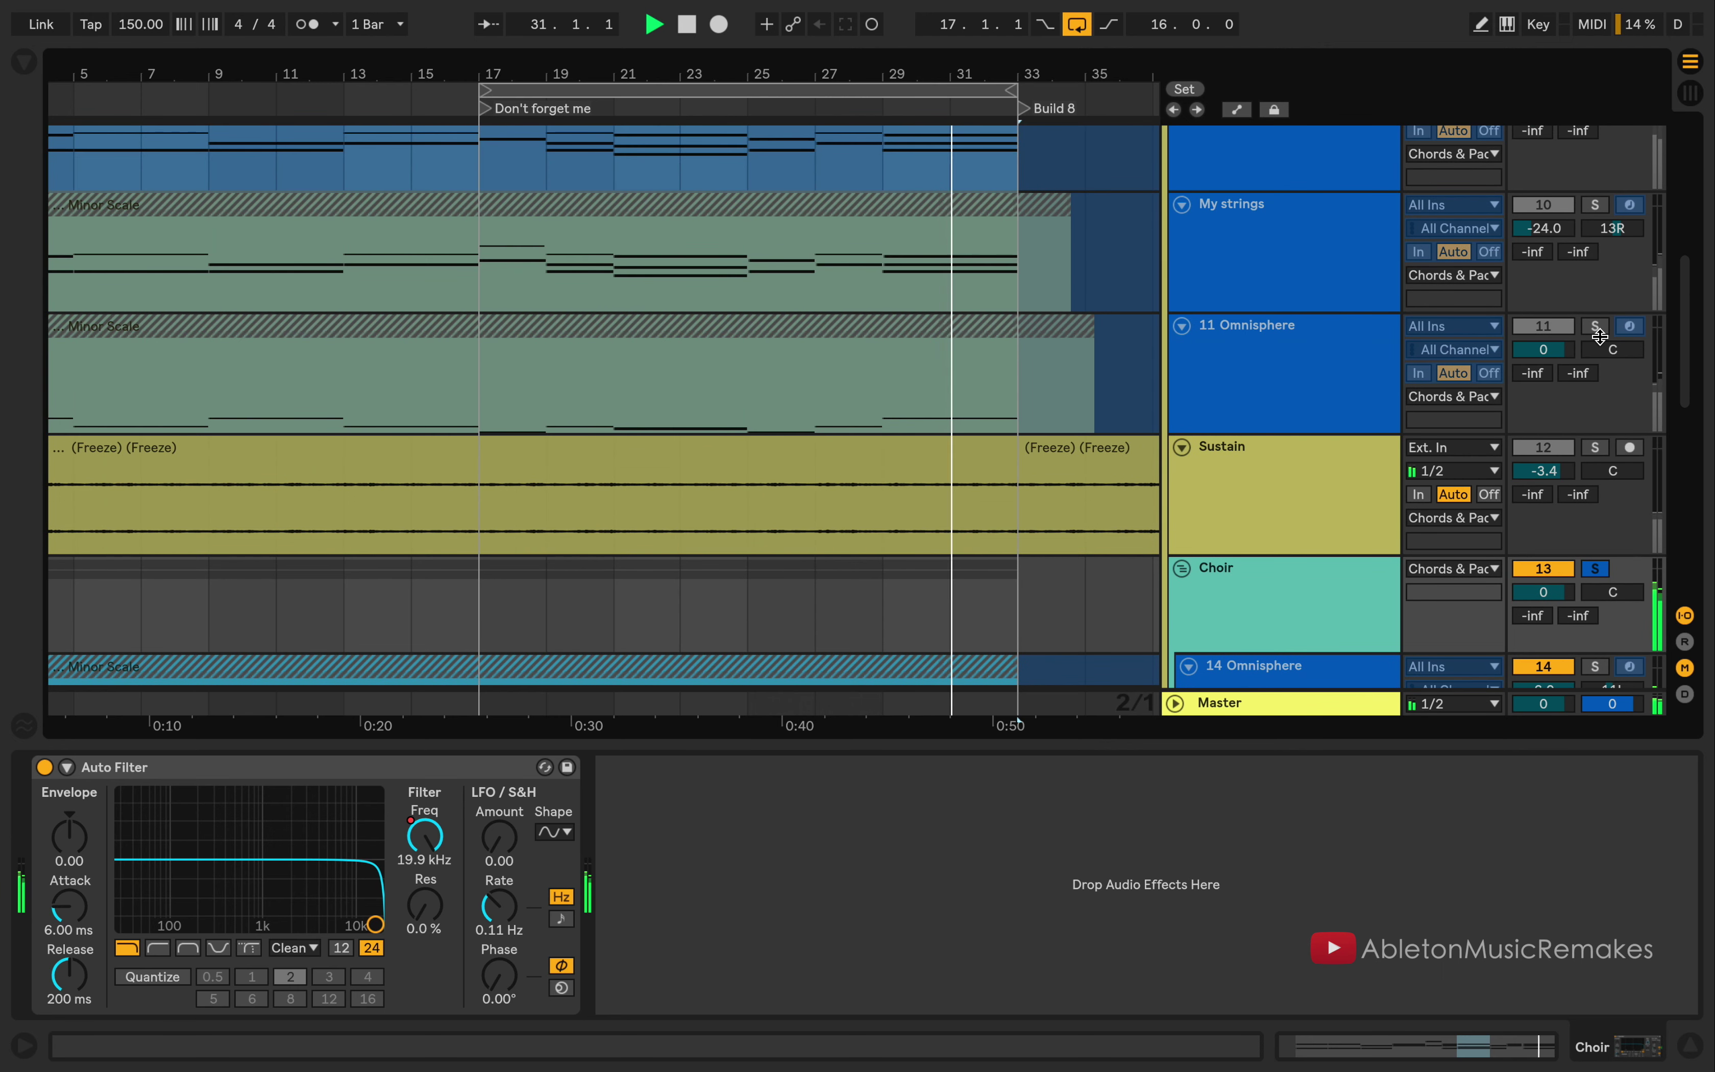
scroll(1599, 335, "up", 10)
left_click(1597, 216)
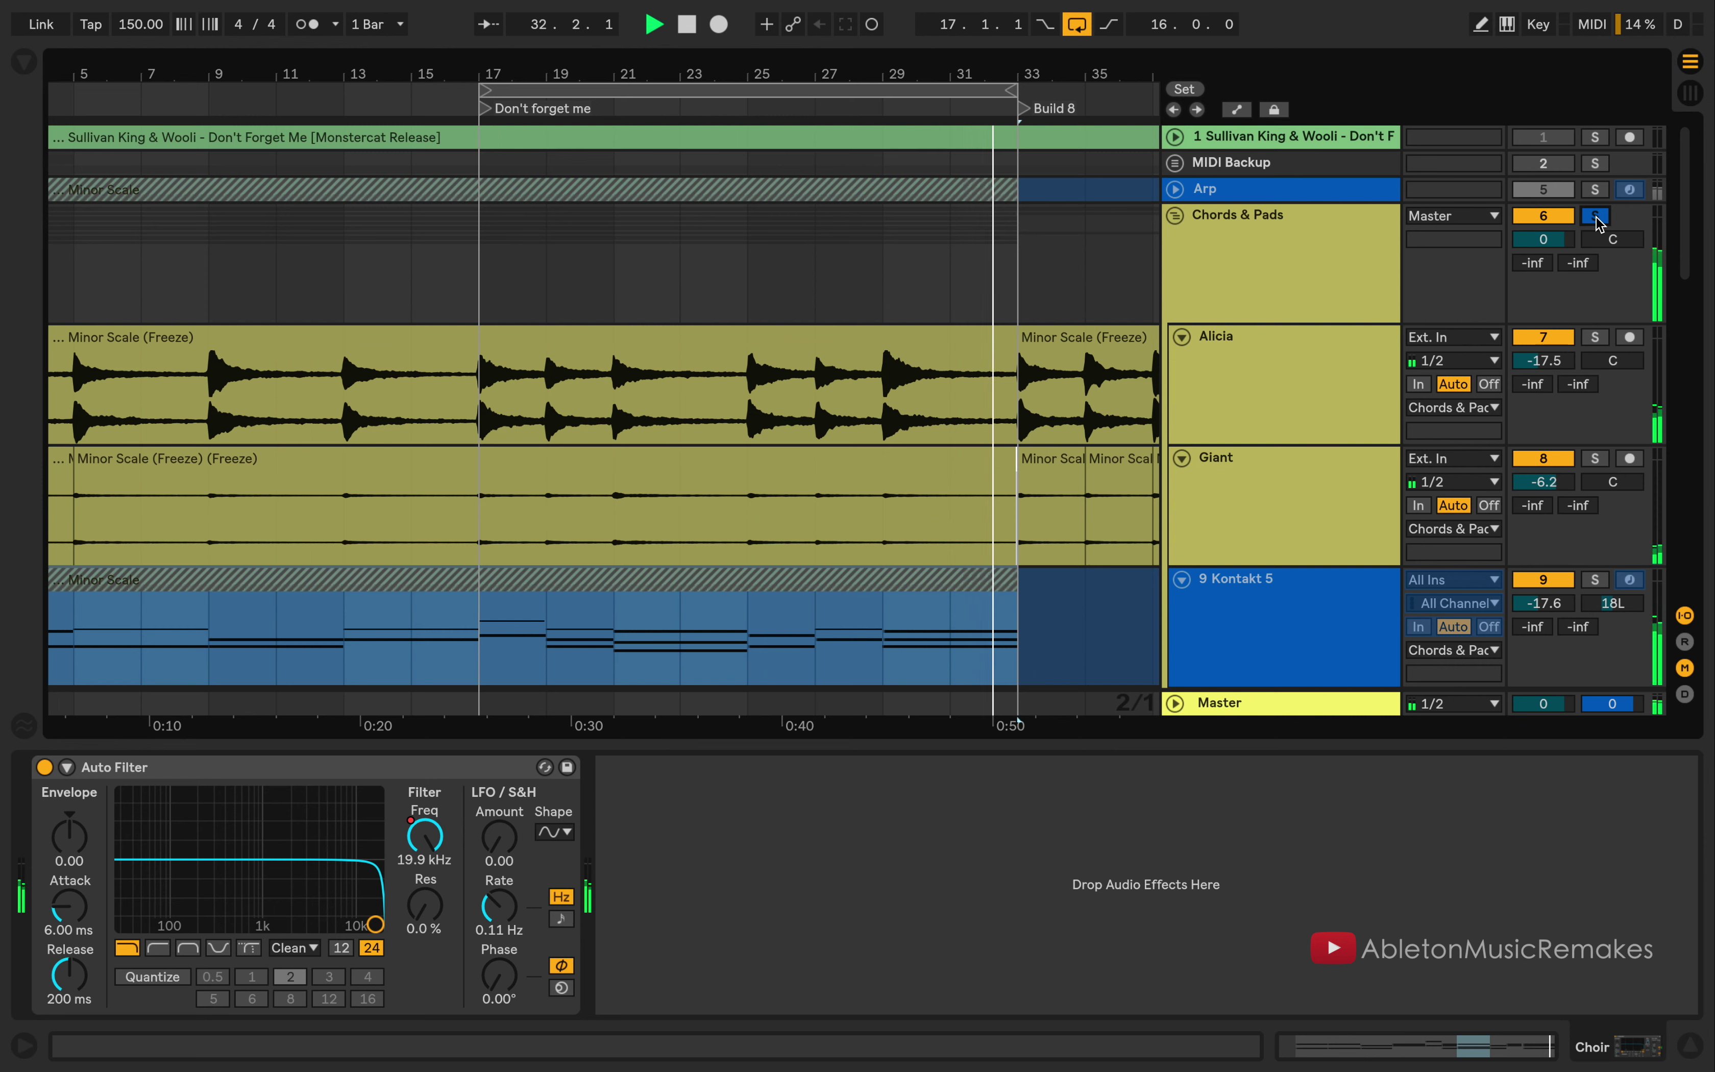
Step: Turn off looping, continue playback from the Build 8 locator and hide the device chain
left_click(1077, 24)
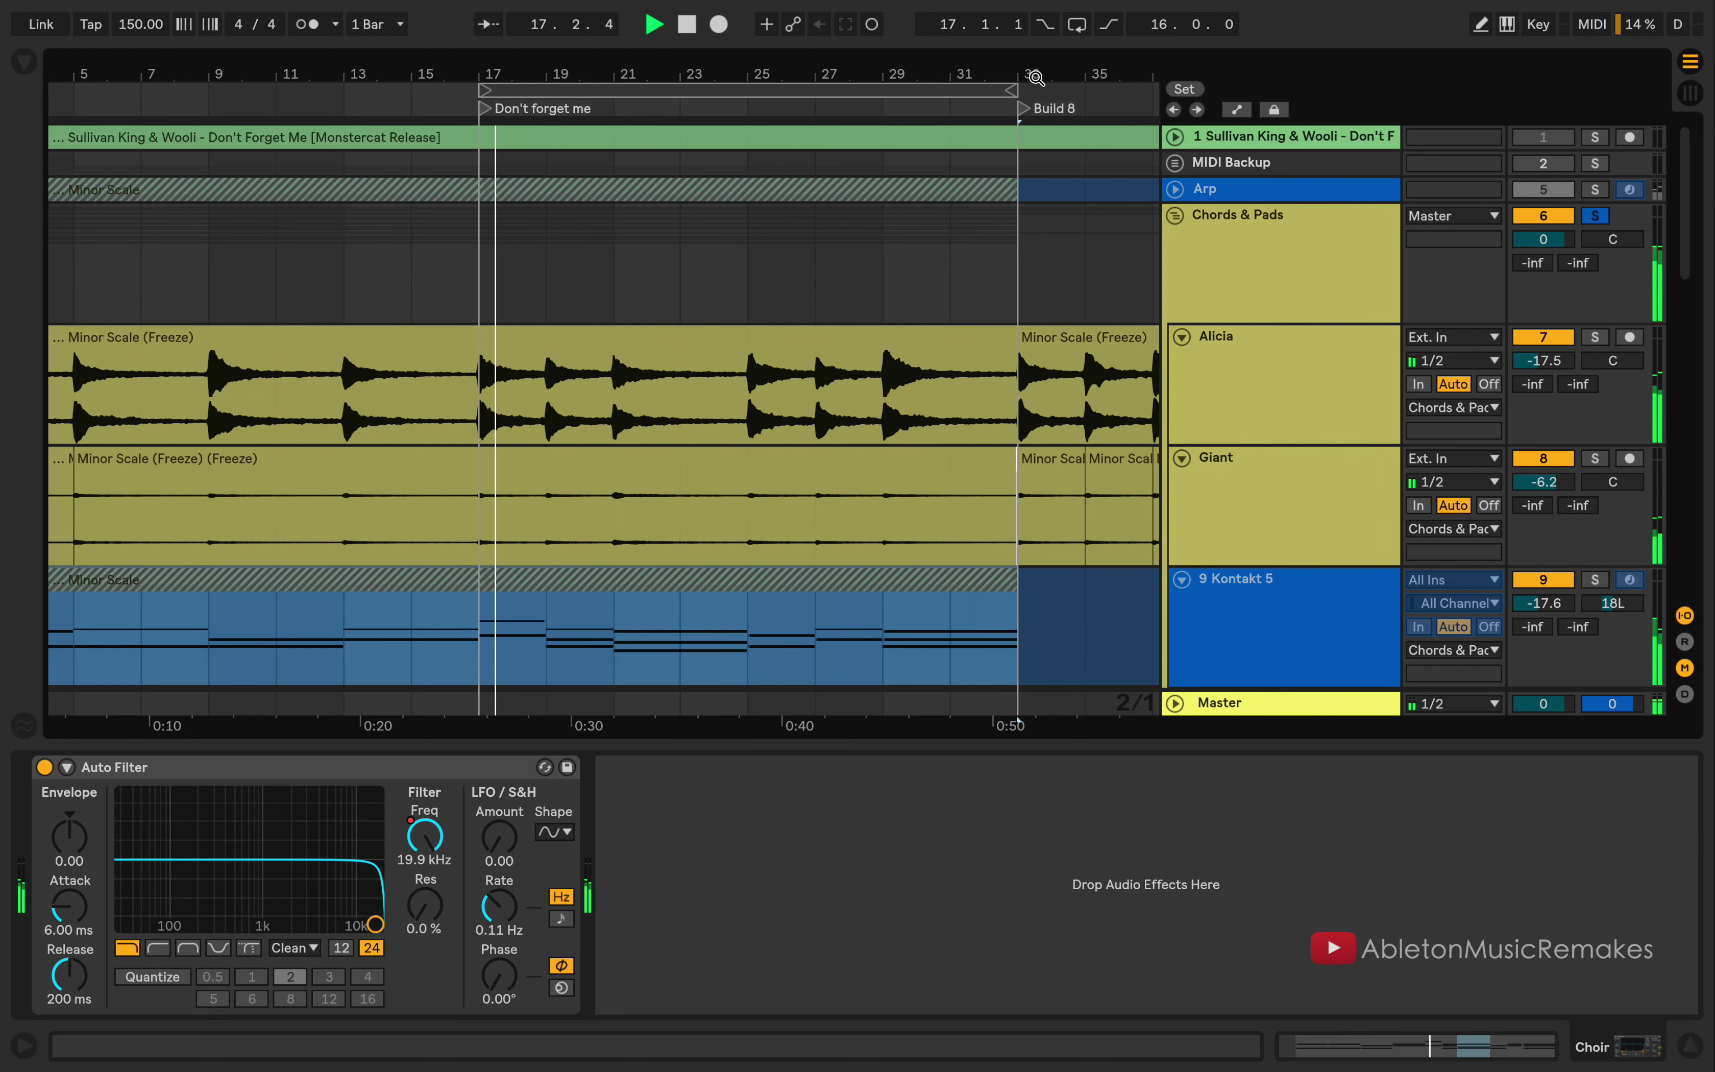
left_click_drag(771, 83, 771, 74)
left_click(765, 109)
left_click(1690, 1046)
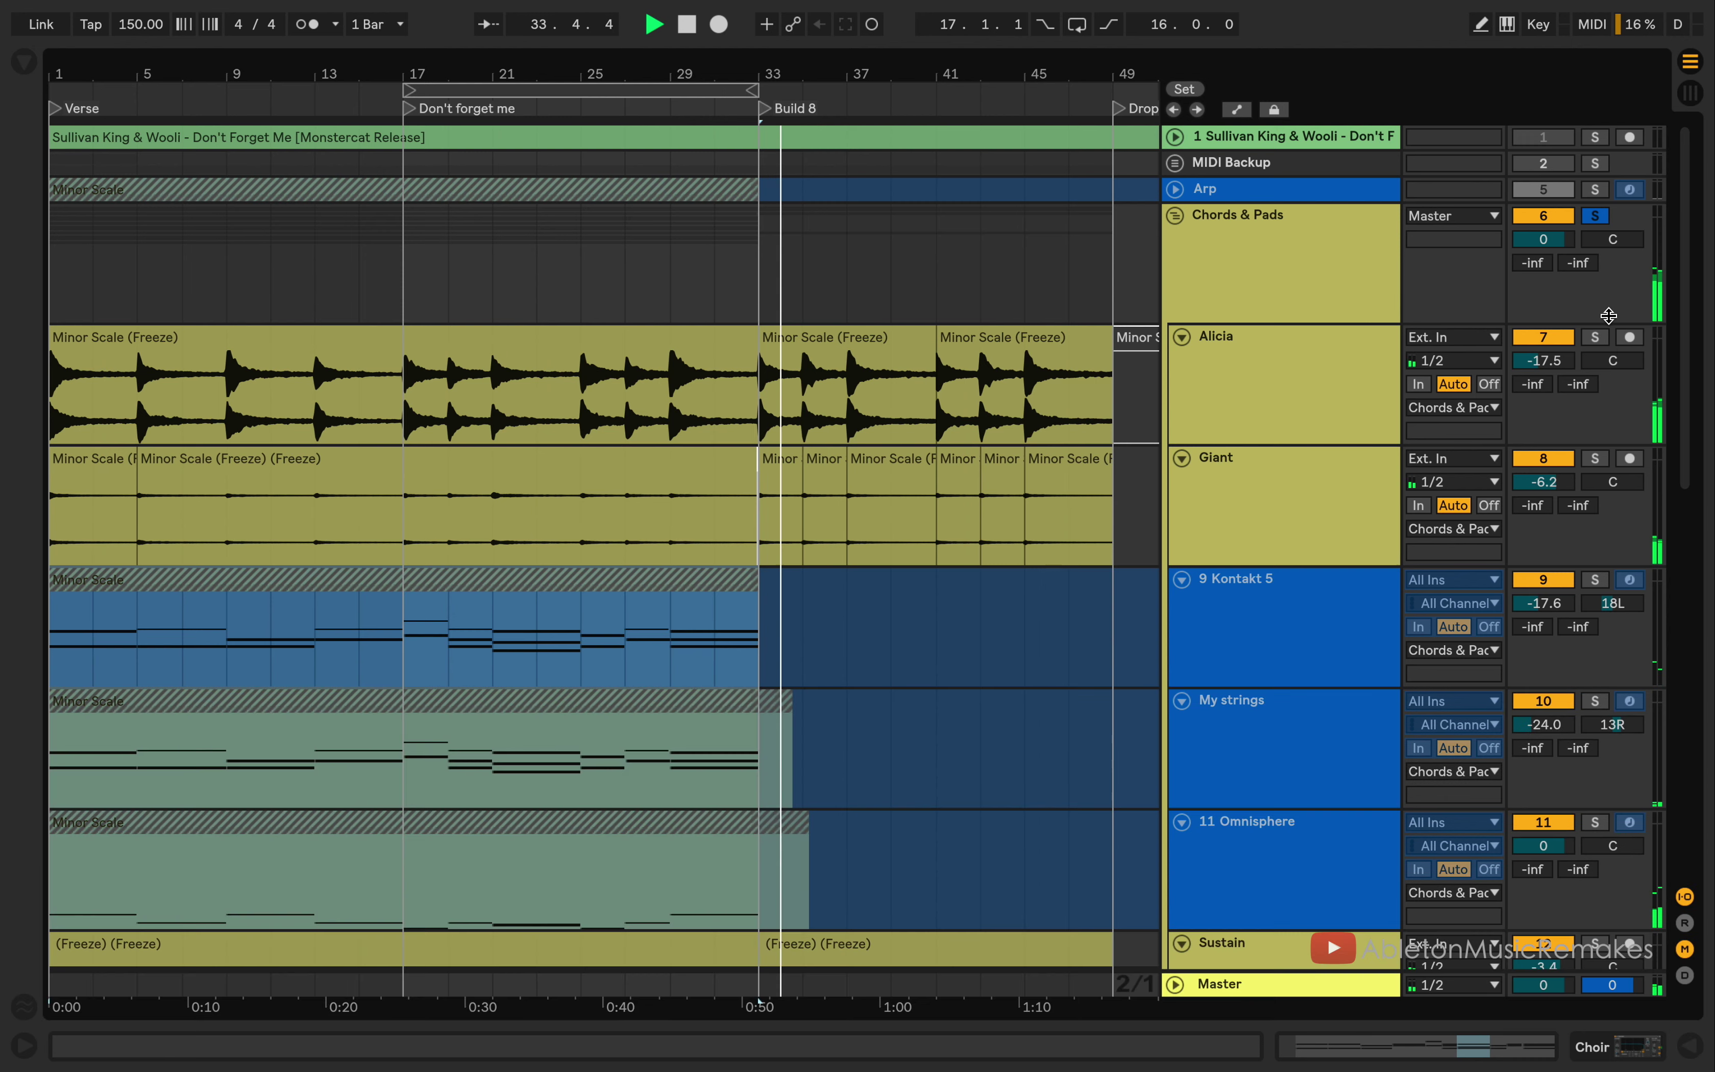
Step: Unsolo and fold the Chords & Pads group, and move the loop brace to the Build 8 section, bars 33 to 49
left_click(1597, 217)
left_click(1180, 216)
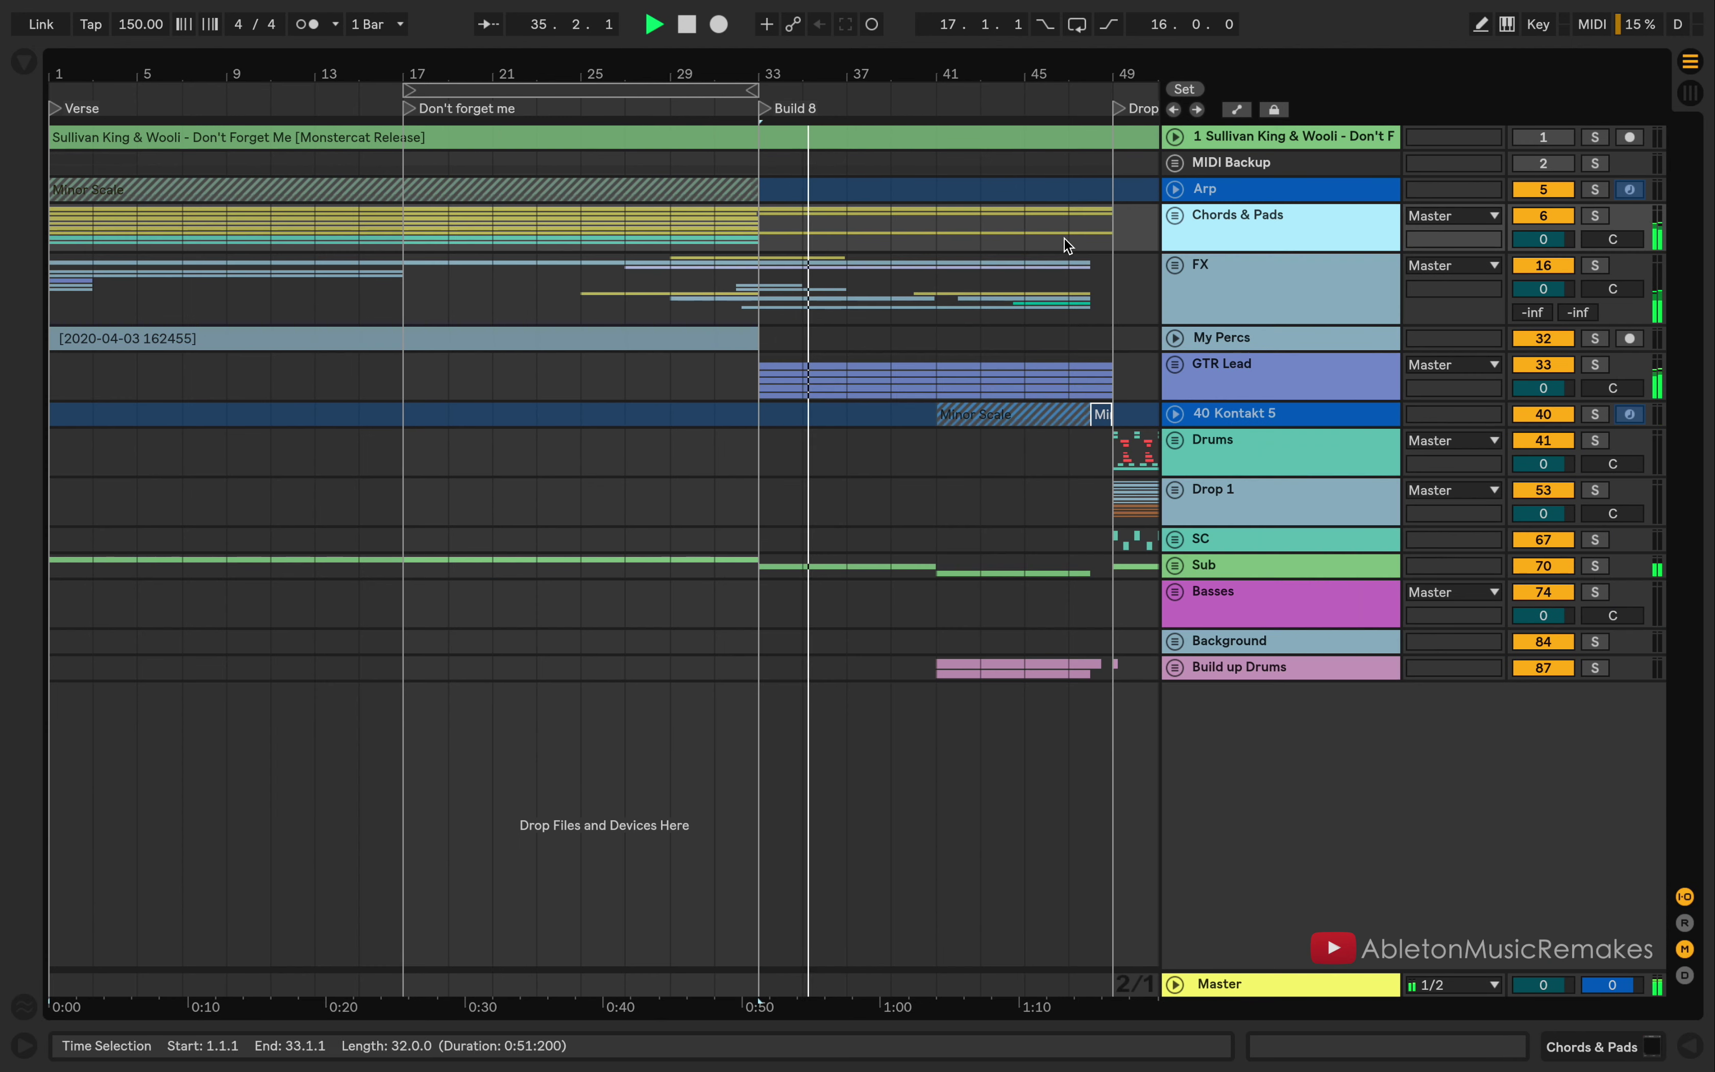
left_click_drag(683, 87, 1038, 88)
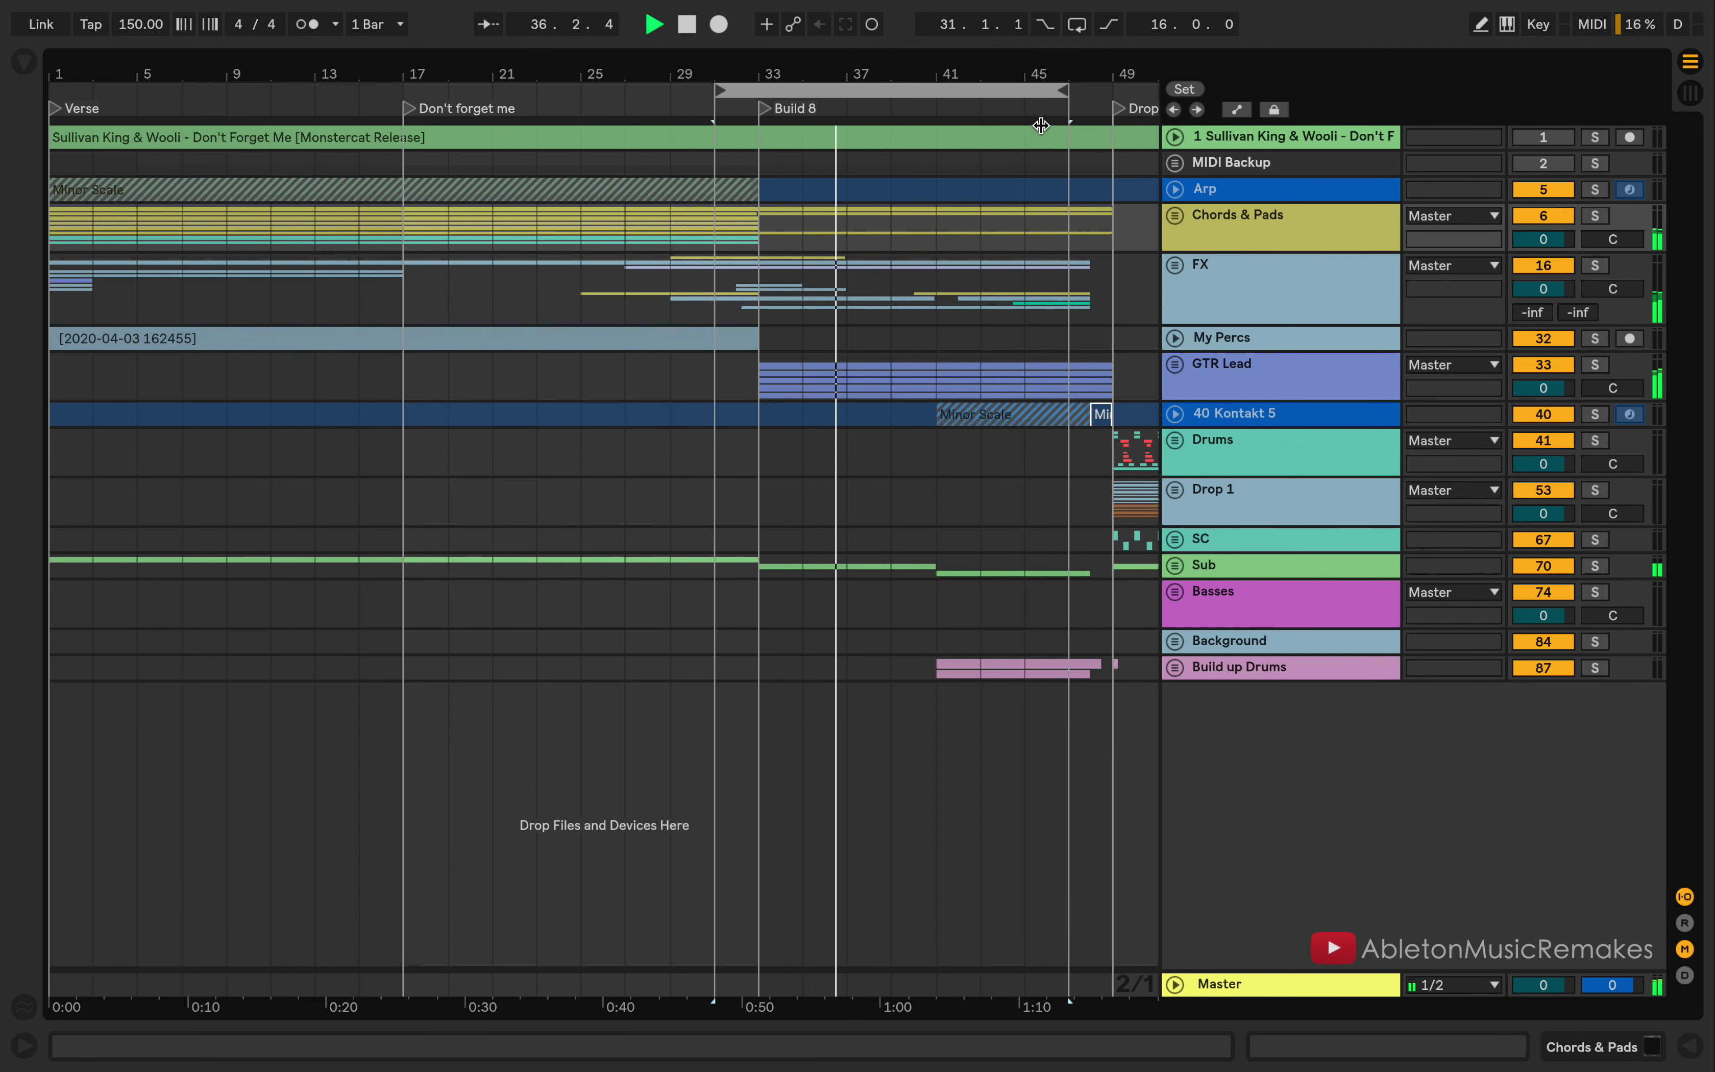
Step: Solo and unfold the GTR Lead group, then solo its Main GTR track
left_click(1595, 365)
left_click(1175, 364)
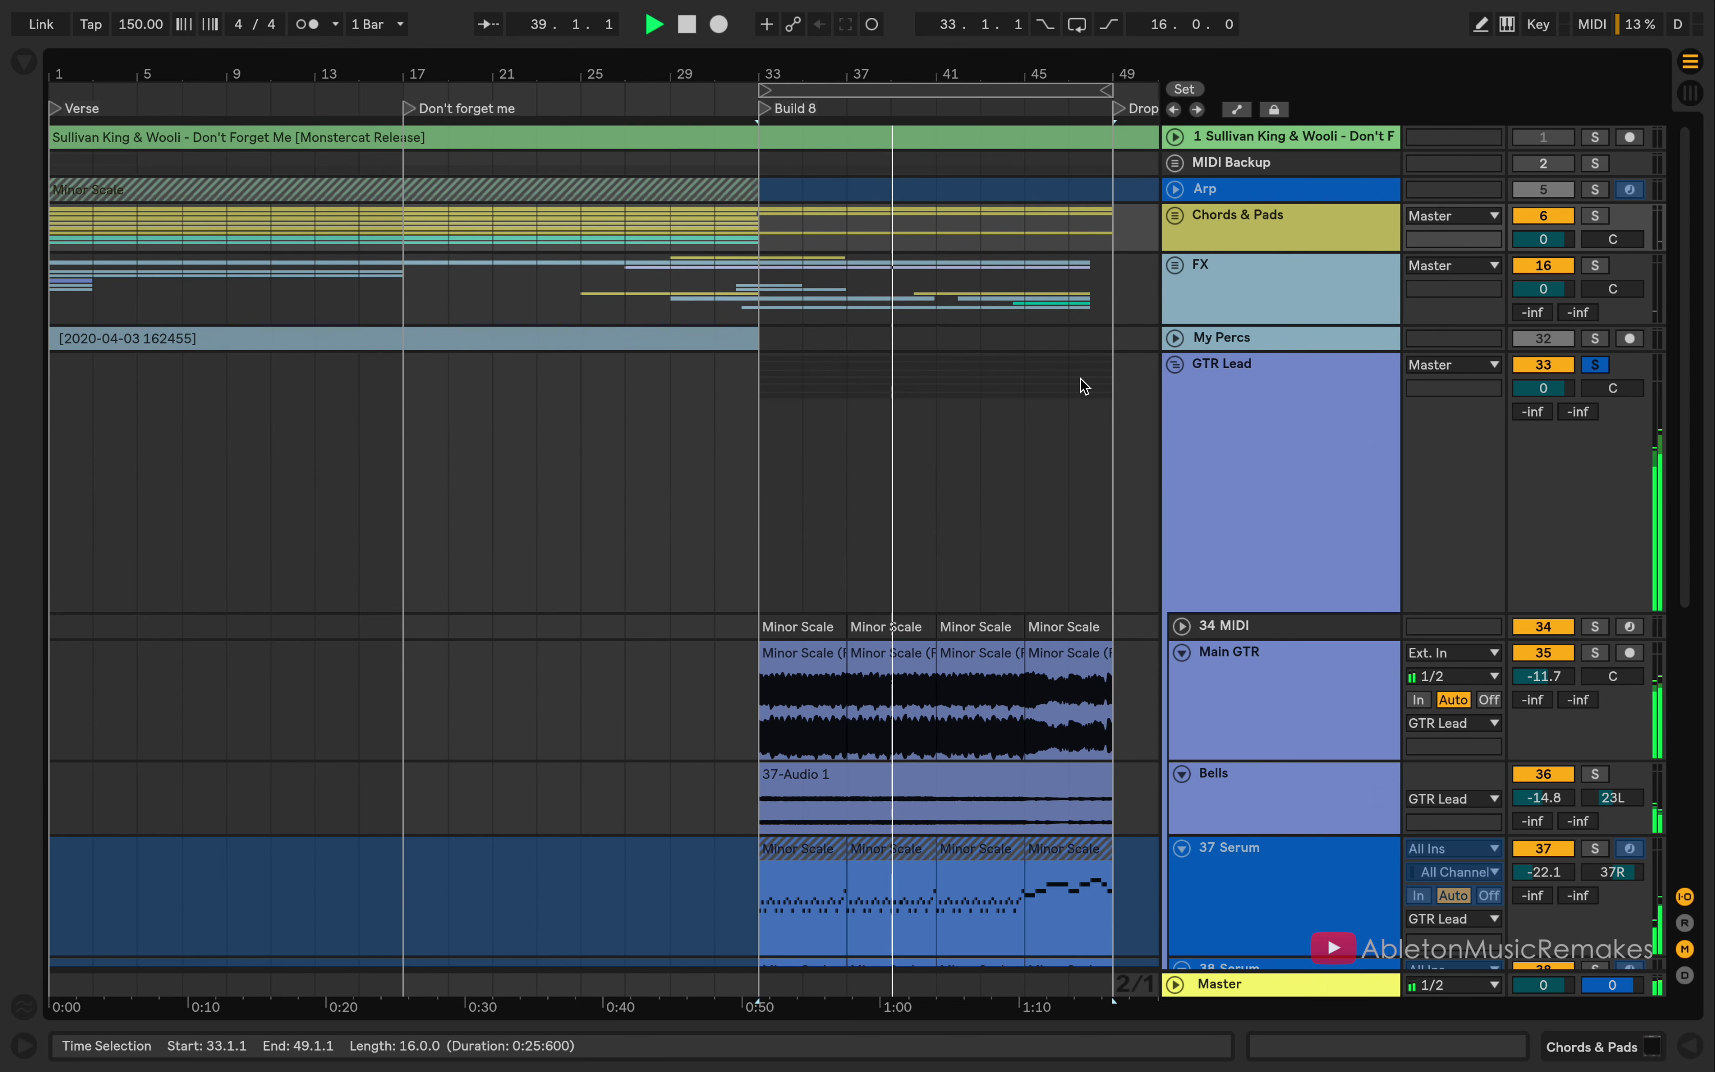
scroll(1080, 380, "down", 5)
scroll(1080, 379, "right", 4)
left_click(1623, 347)
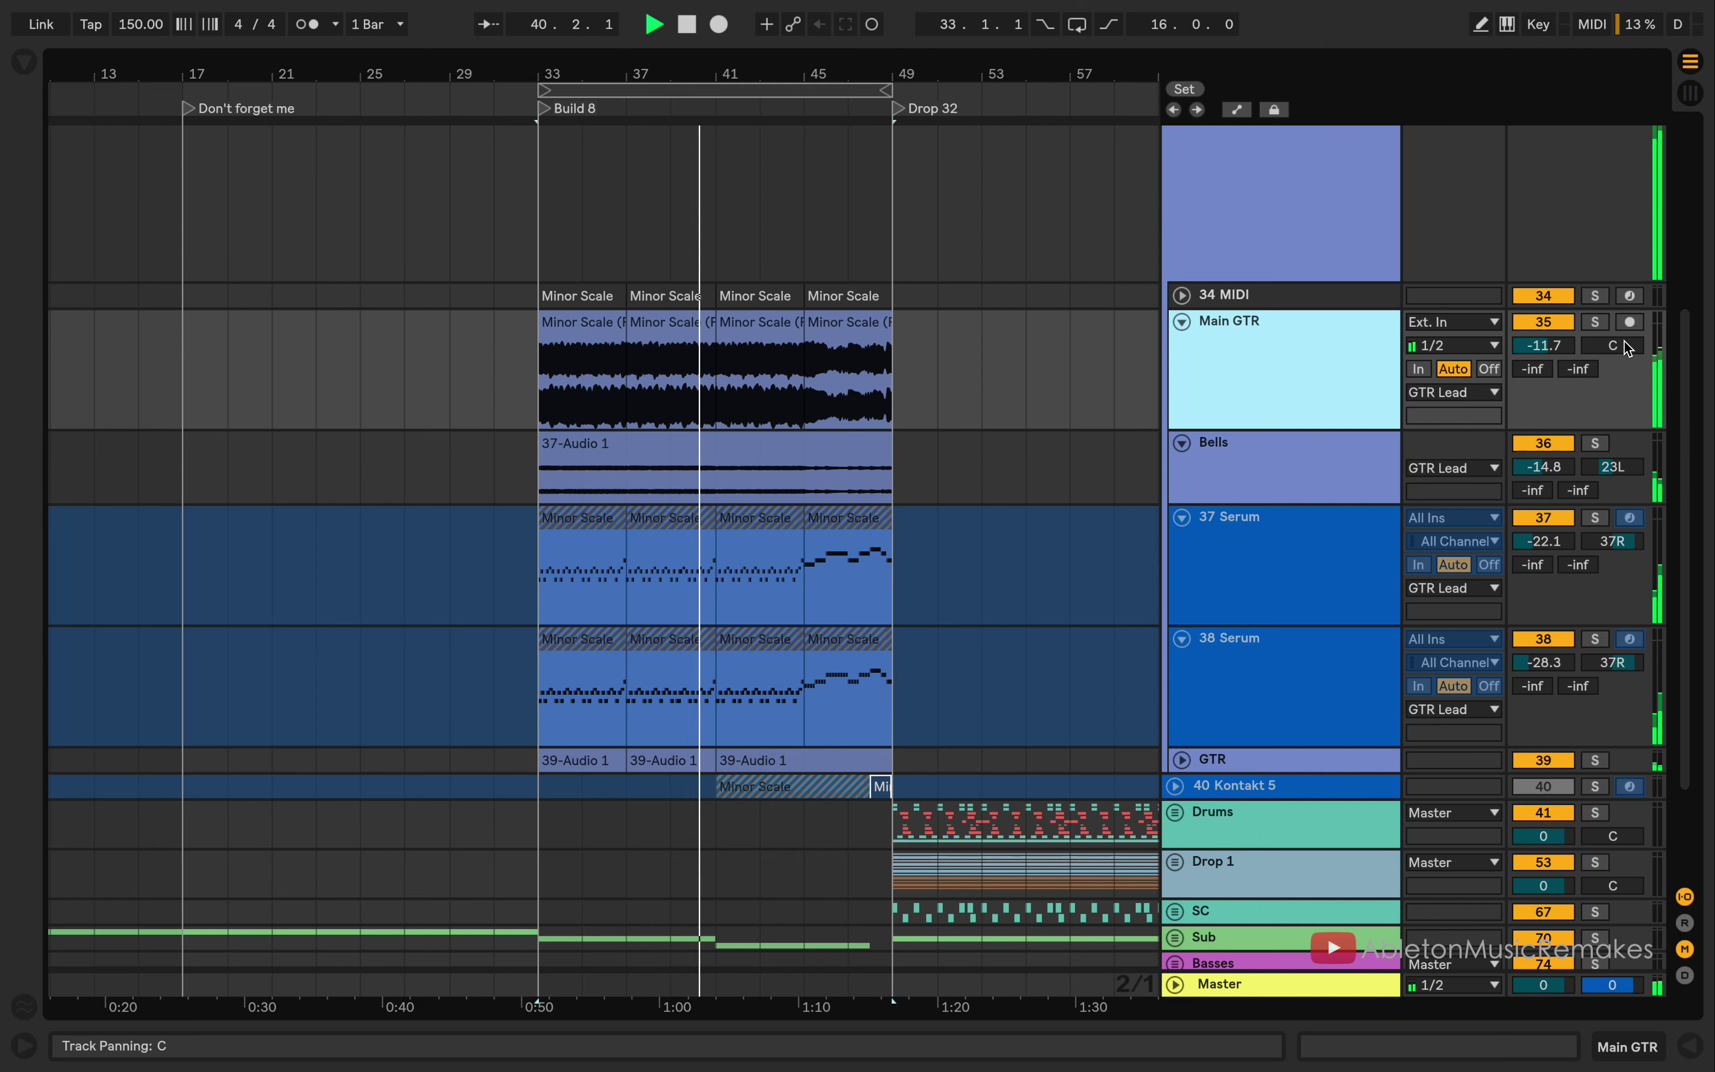
left_click(1595, 323)
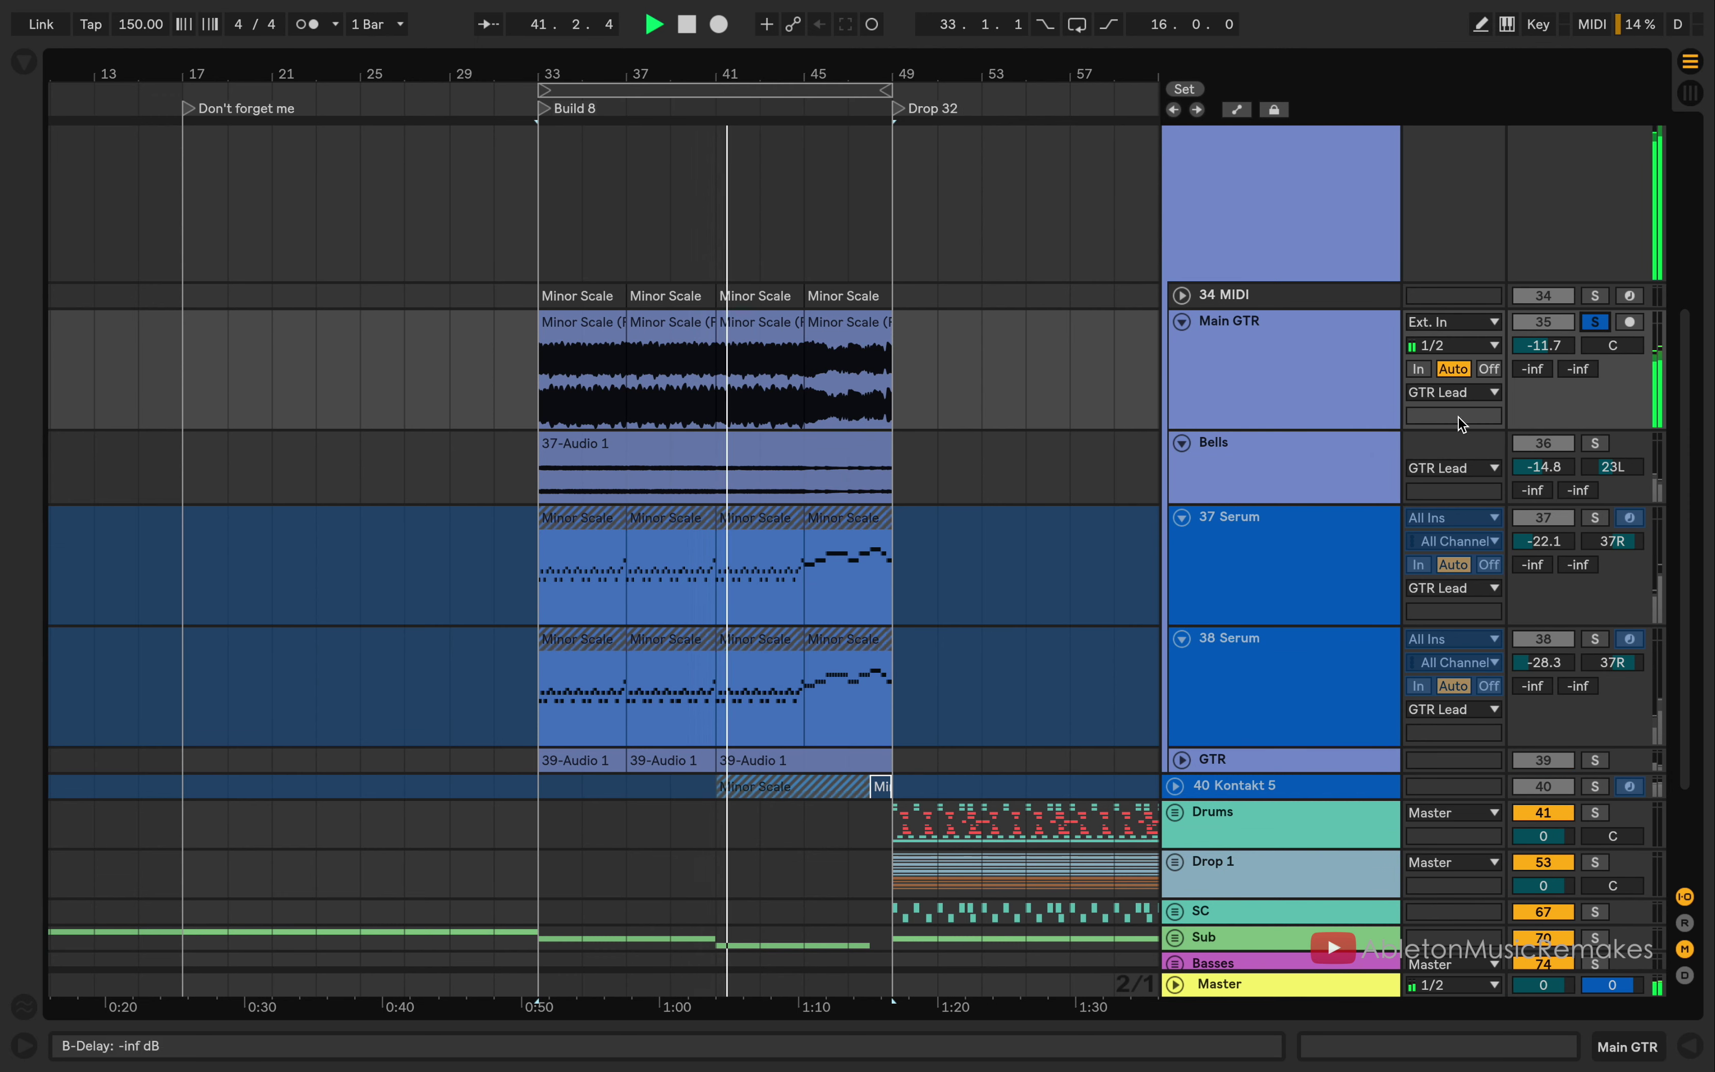
Step: Inspect the notes of the 37 Serum track's Minor Scale clip at bar 41 and show the track's device chain
double_click(757, 524)
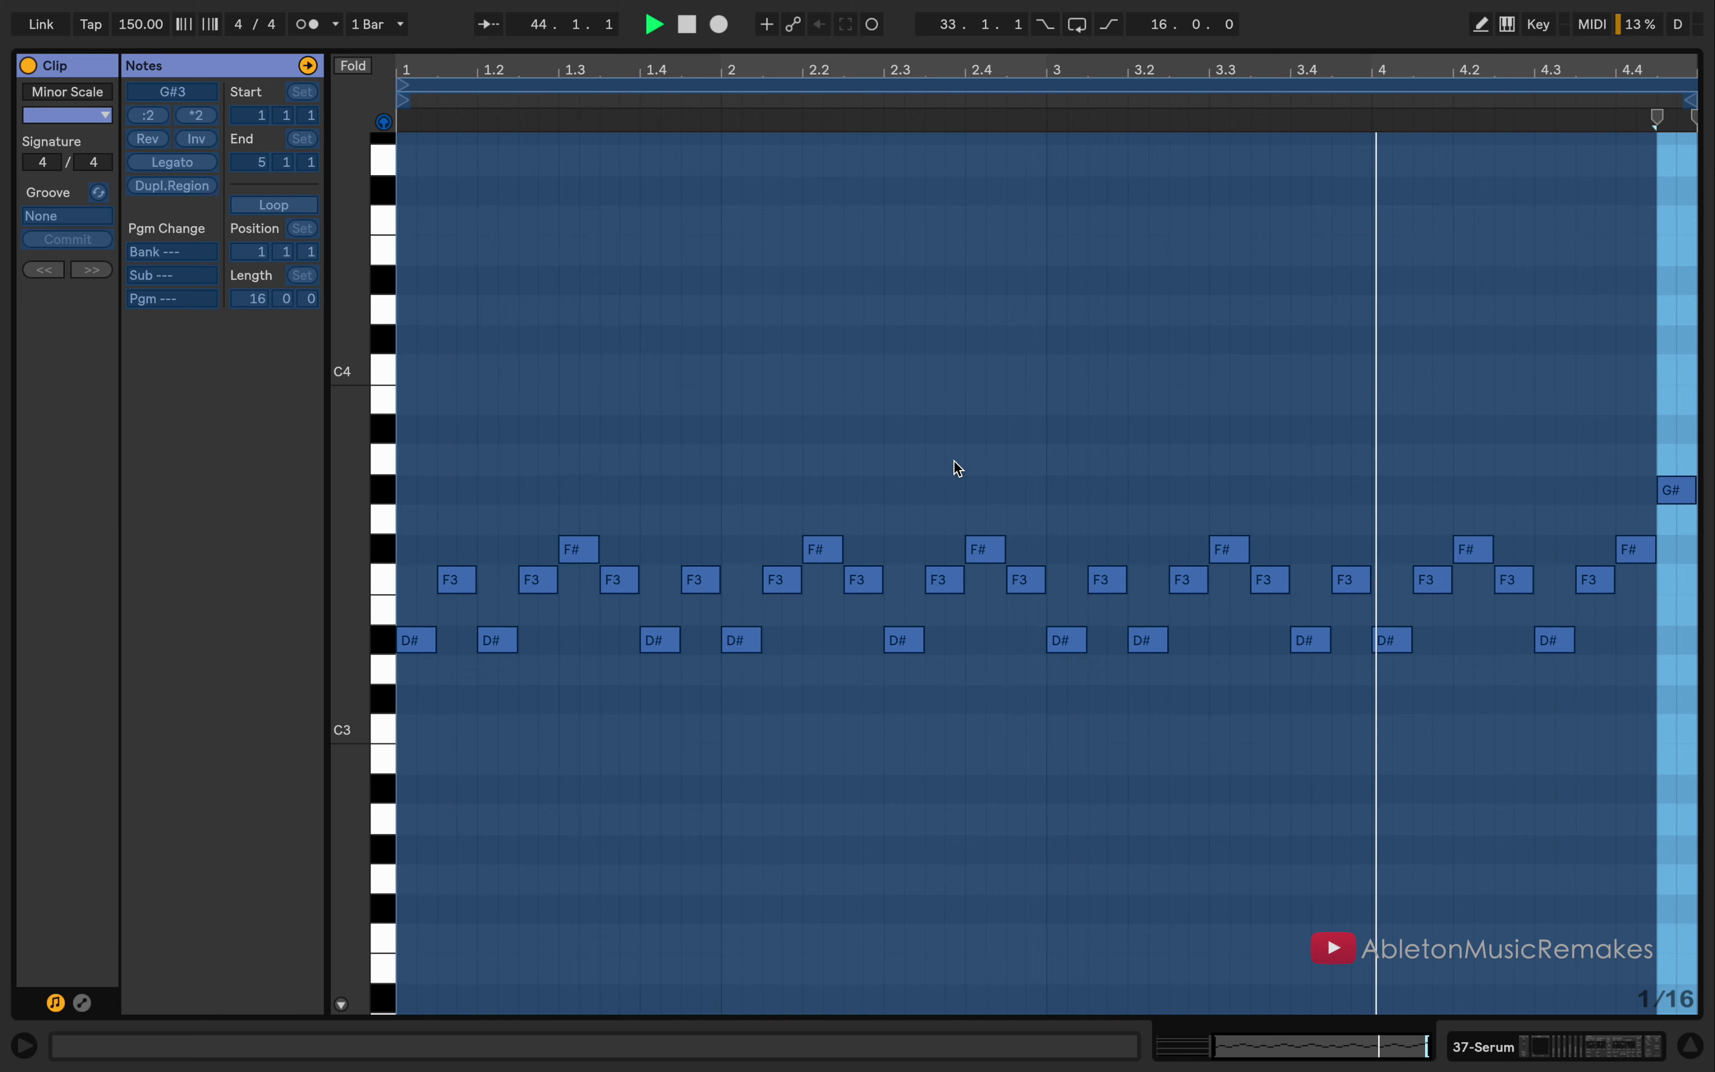
key("shift+Tab")
scroll(959, 325, "up", 10)
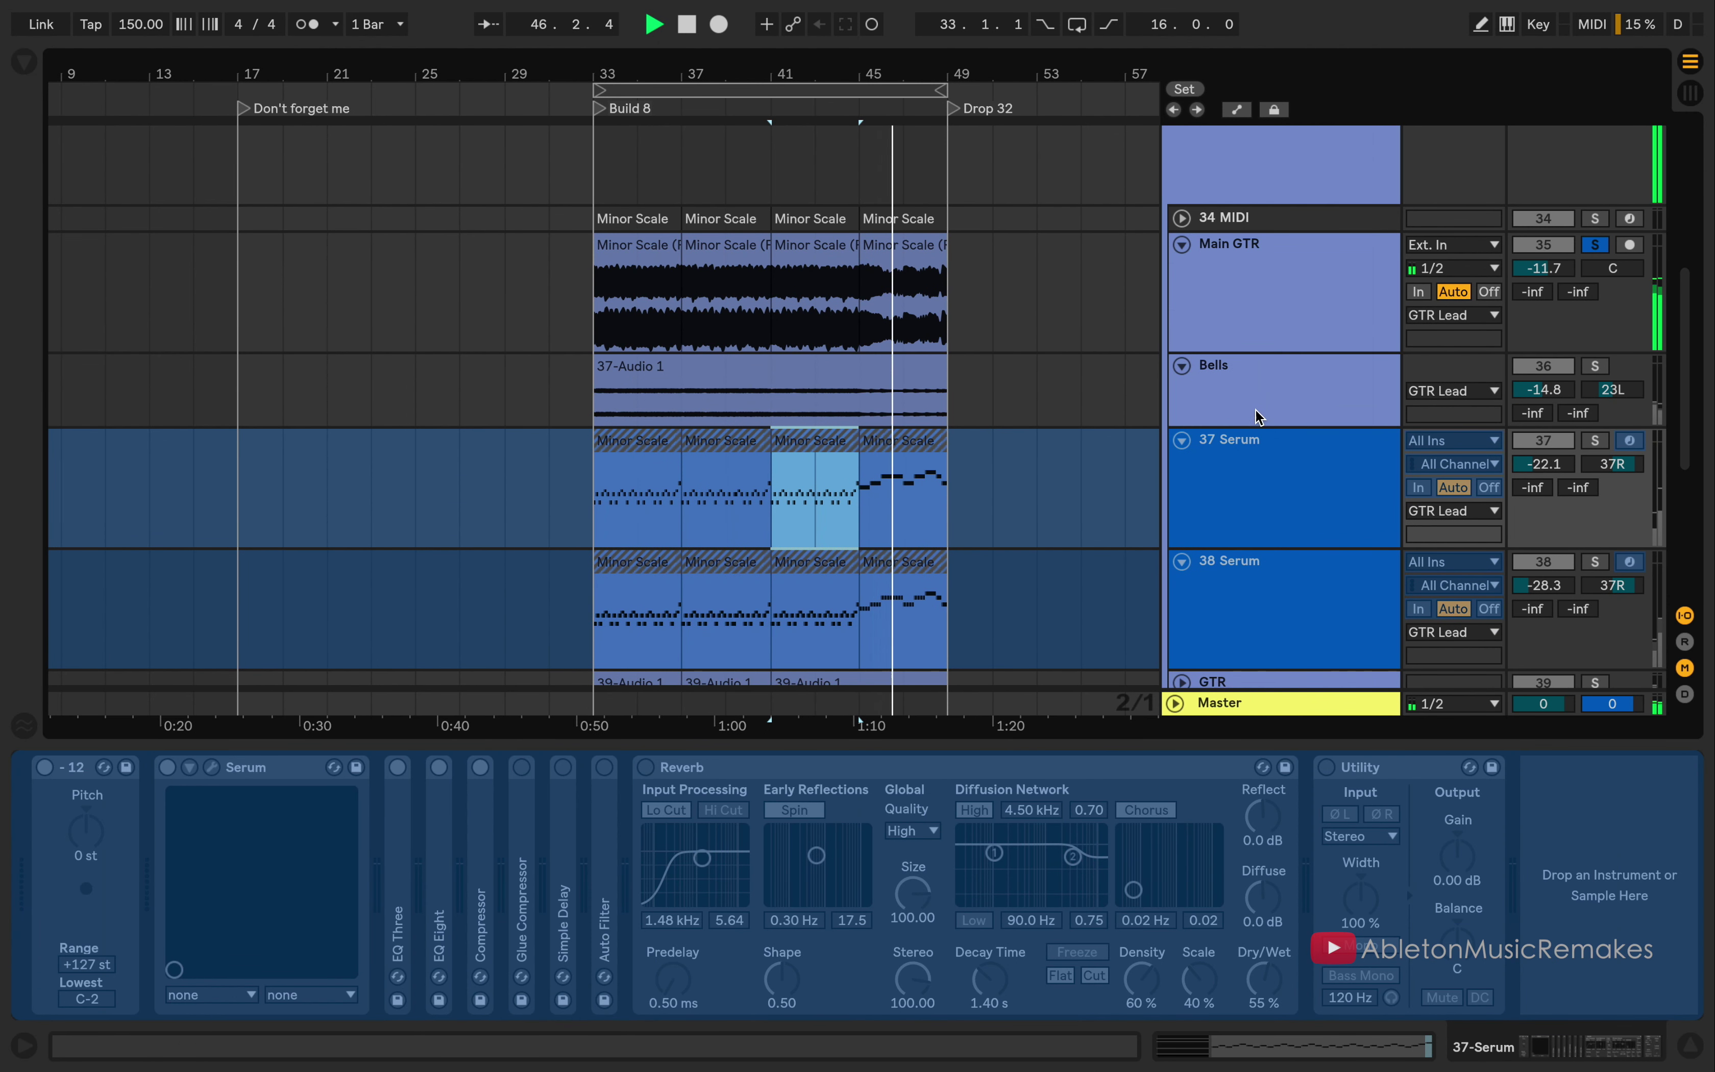
Step: Turn looping on, solo the Bells track and raise its volume to 6.0 dB while viewing its devices
left_click(1251, 406)
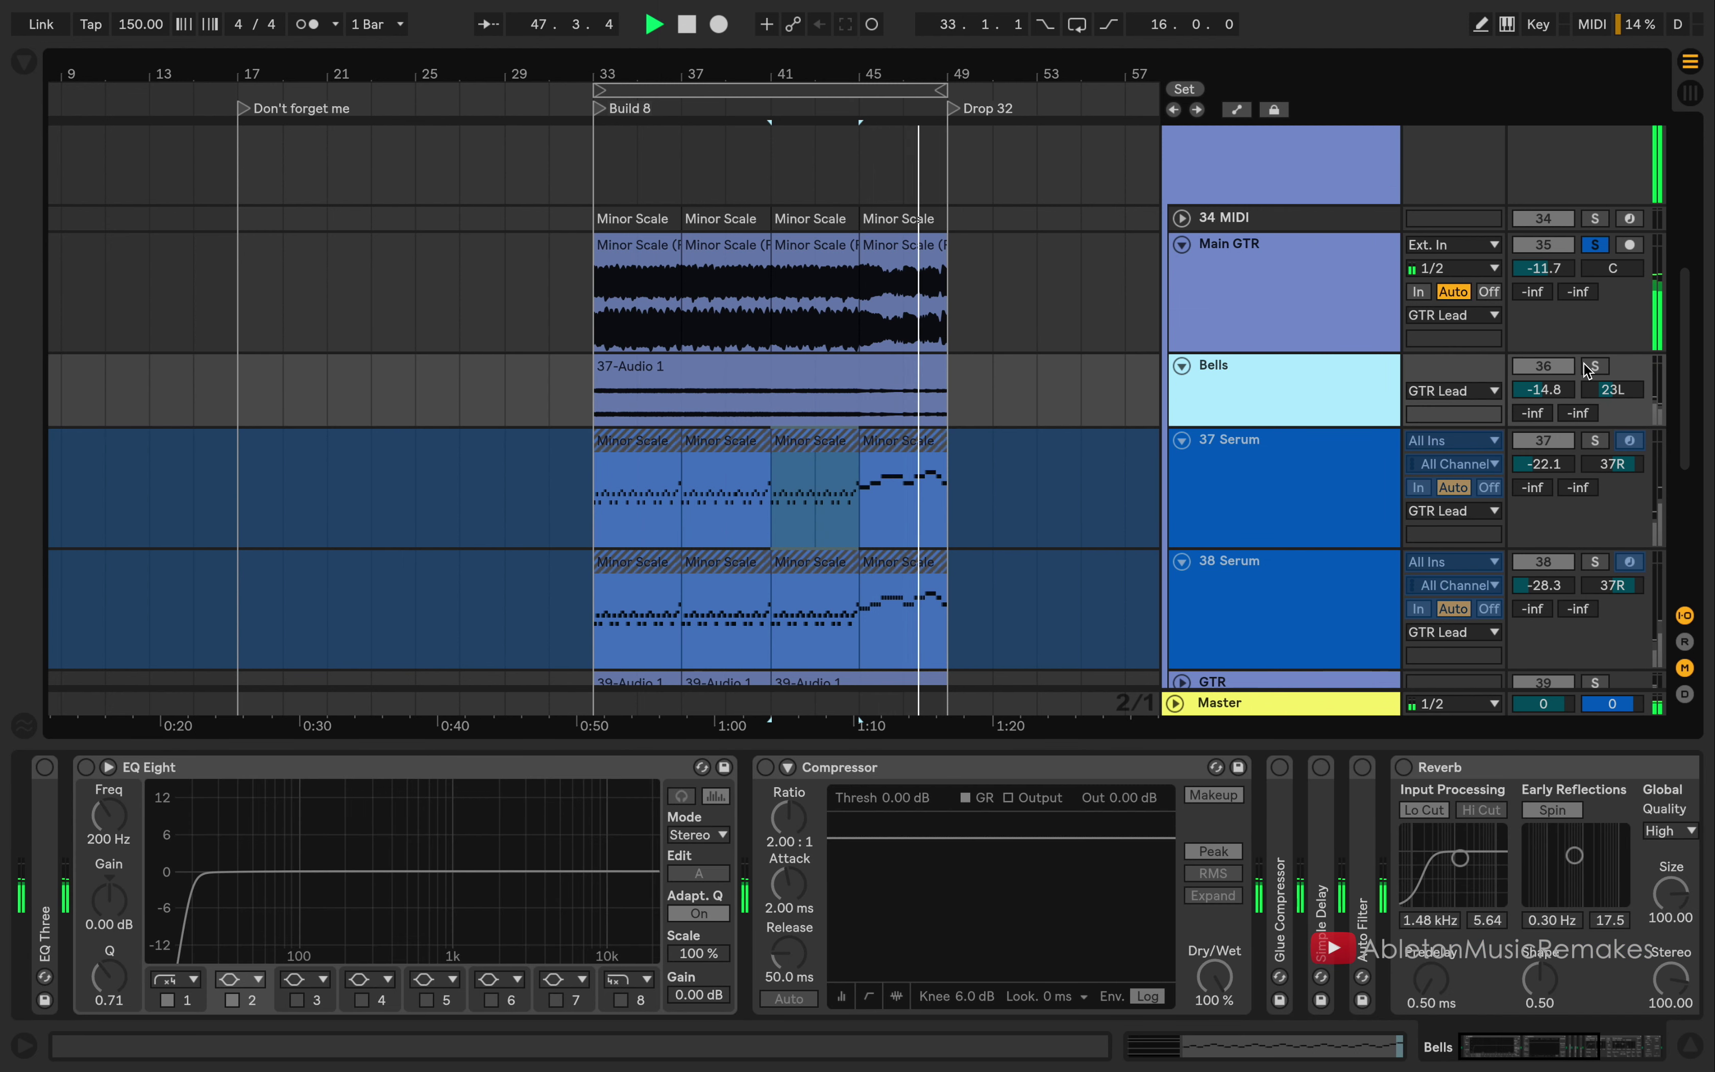
left_click(1080, 25)
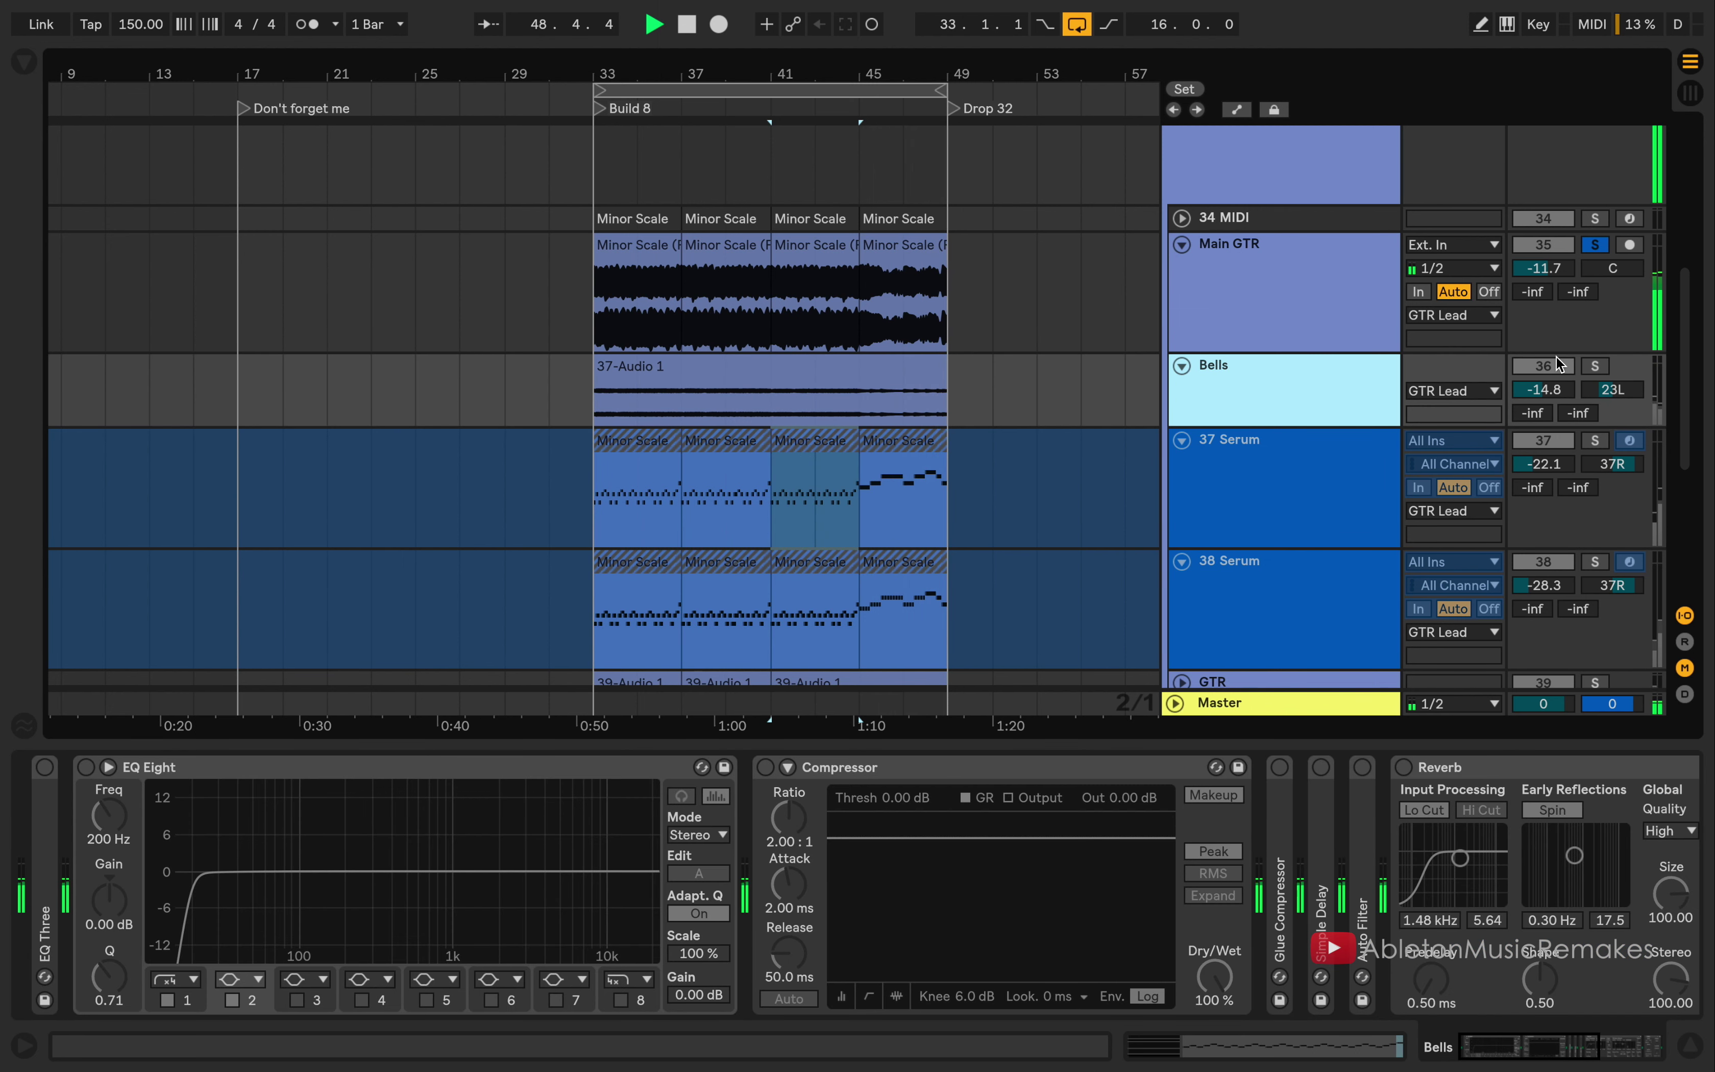
left_click(1604, 370)
left_click_drag(1533, 399, 1533, 369)
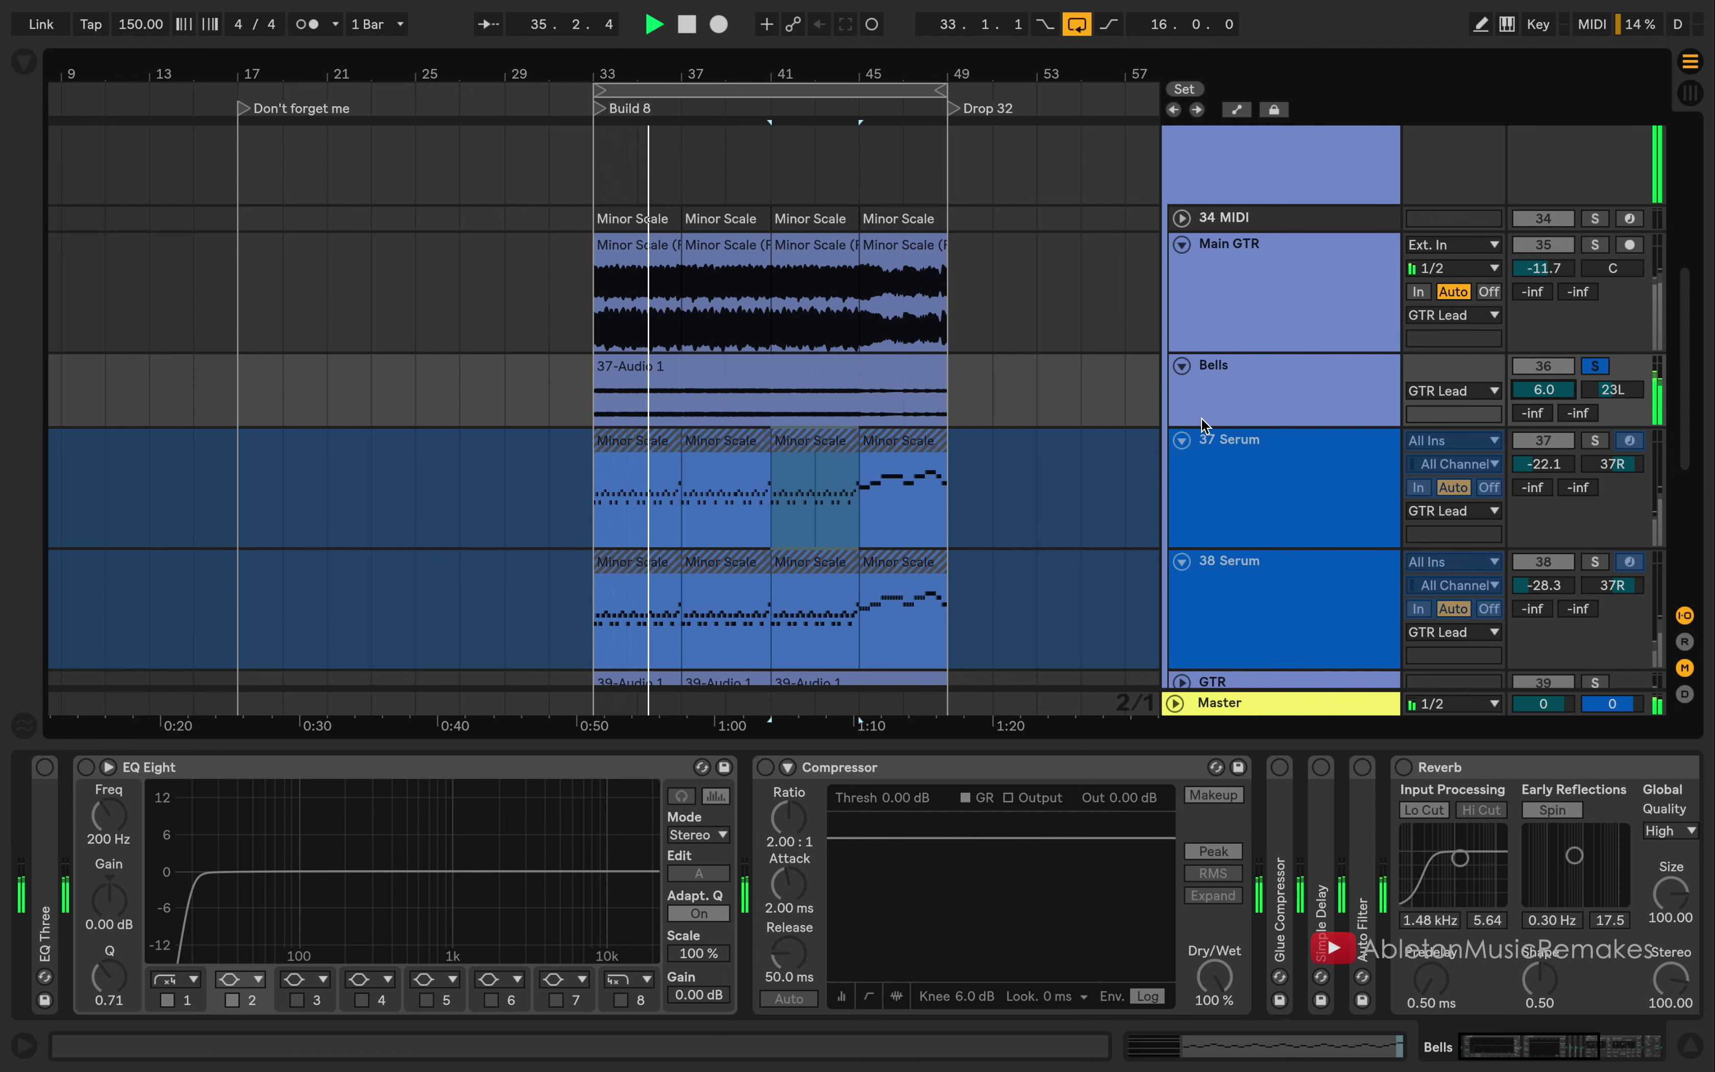
Step: Listen to 37 Serum and 38 Serum soloed one after the other, with 38 Serum raised to -11.0 dB
left_click(1596, 441)
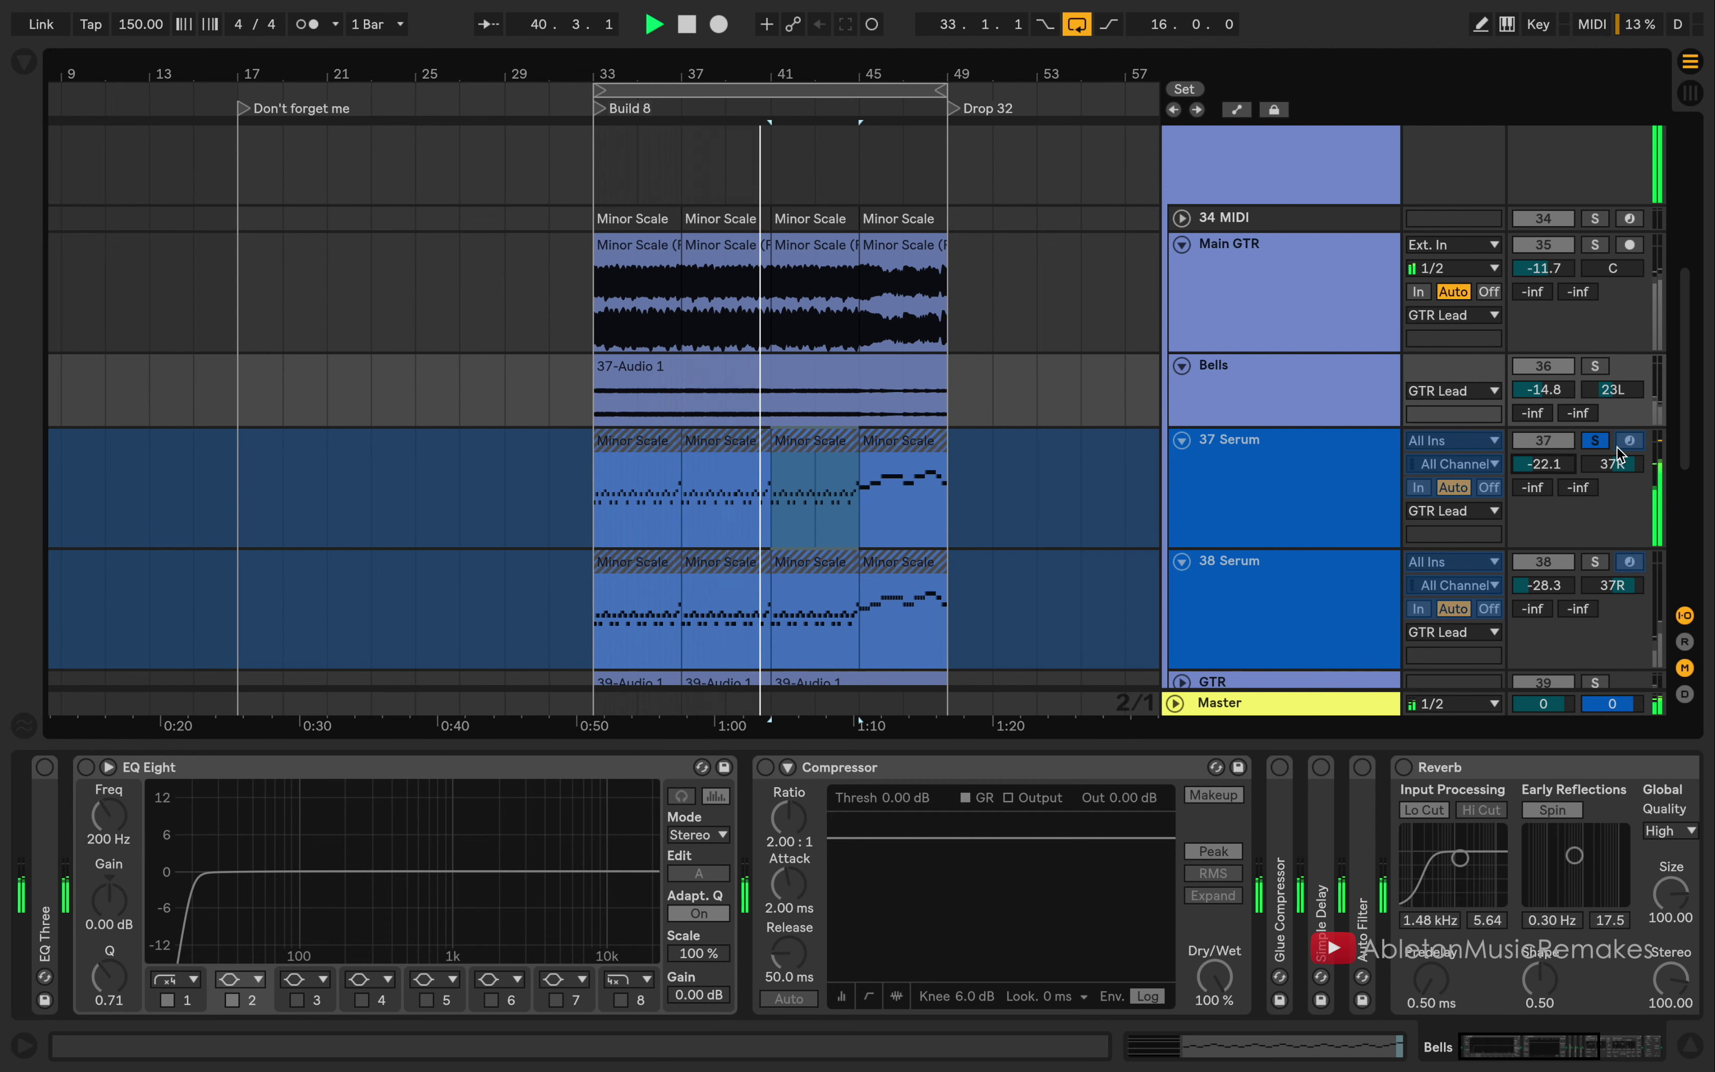
scroll(1350, 614, "down", 3)
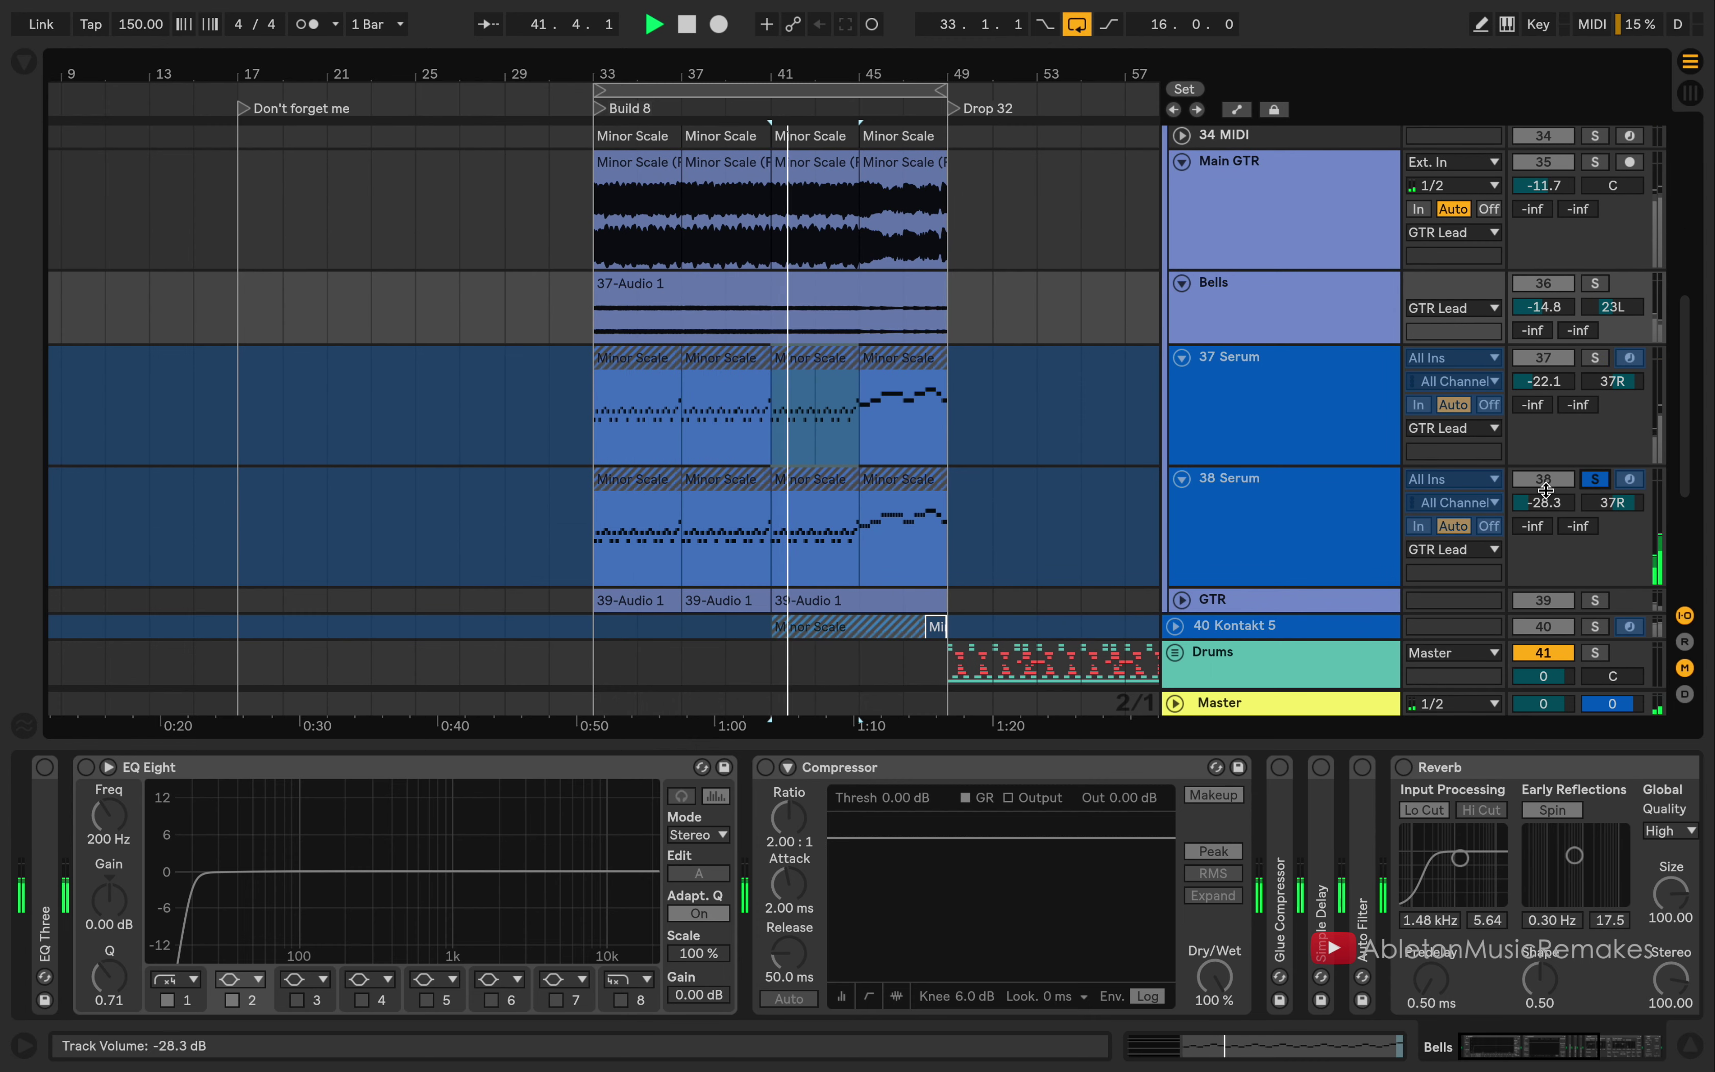
Step: Unfold and solo the GTR track, set its volume to -1.5 dB and place the insert marker at bar 45
left_click(1182, 599)
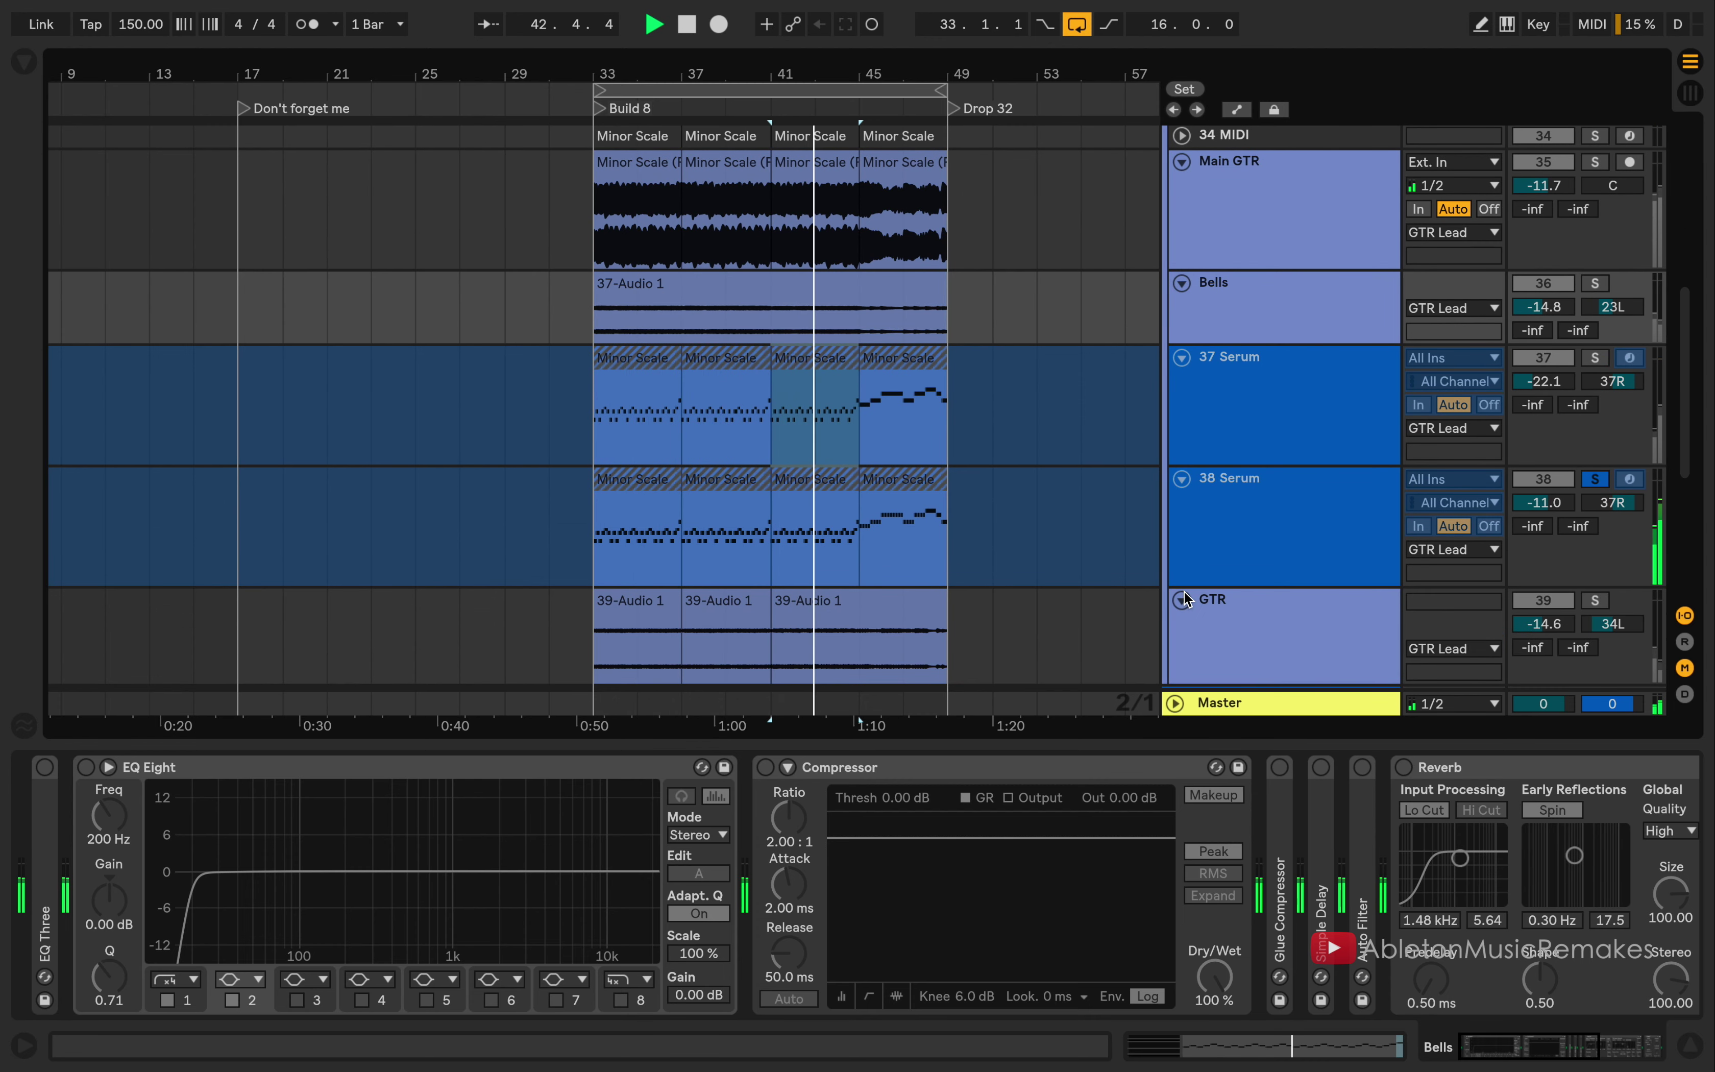
scroll(1532, 532, "down", 6)
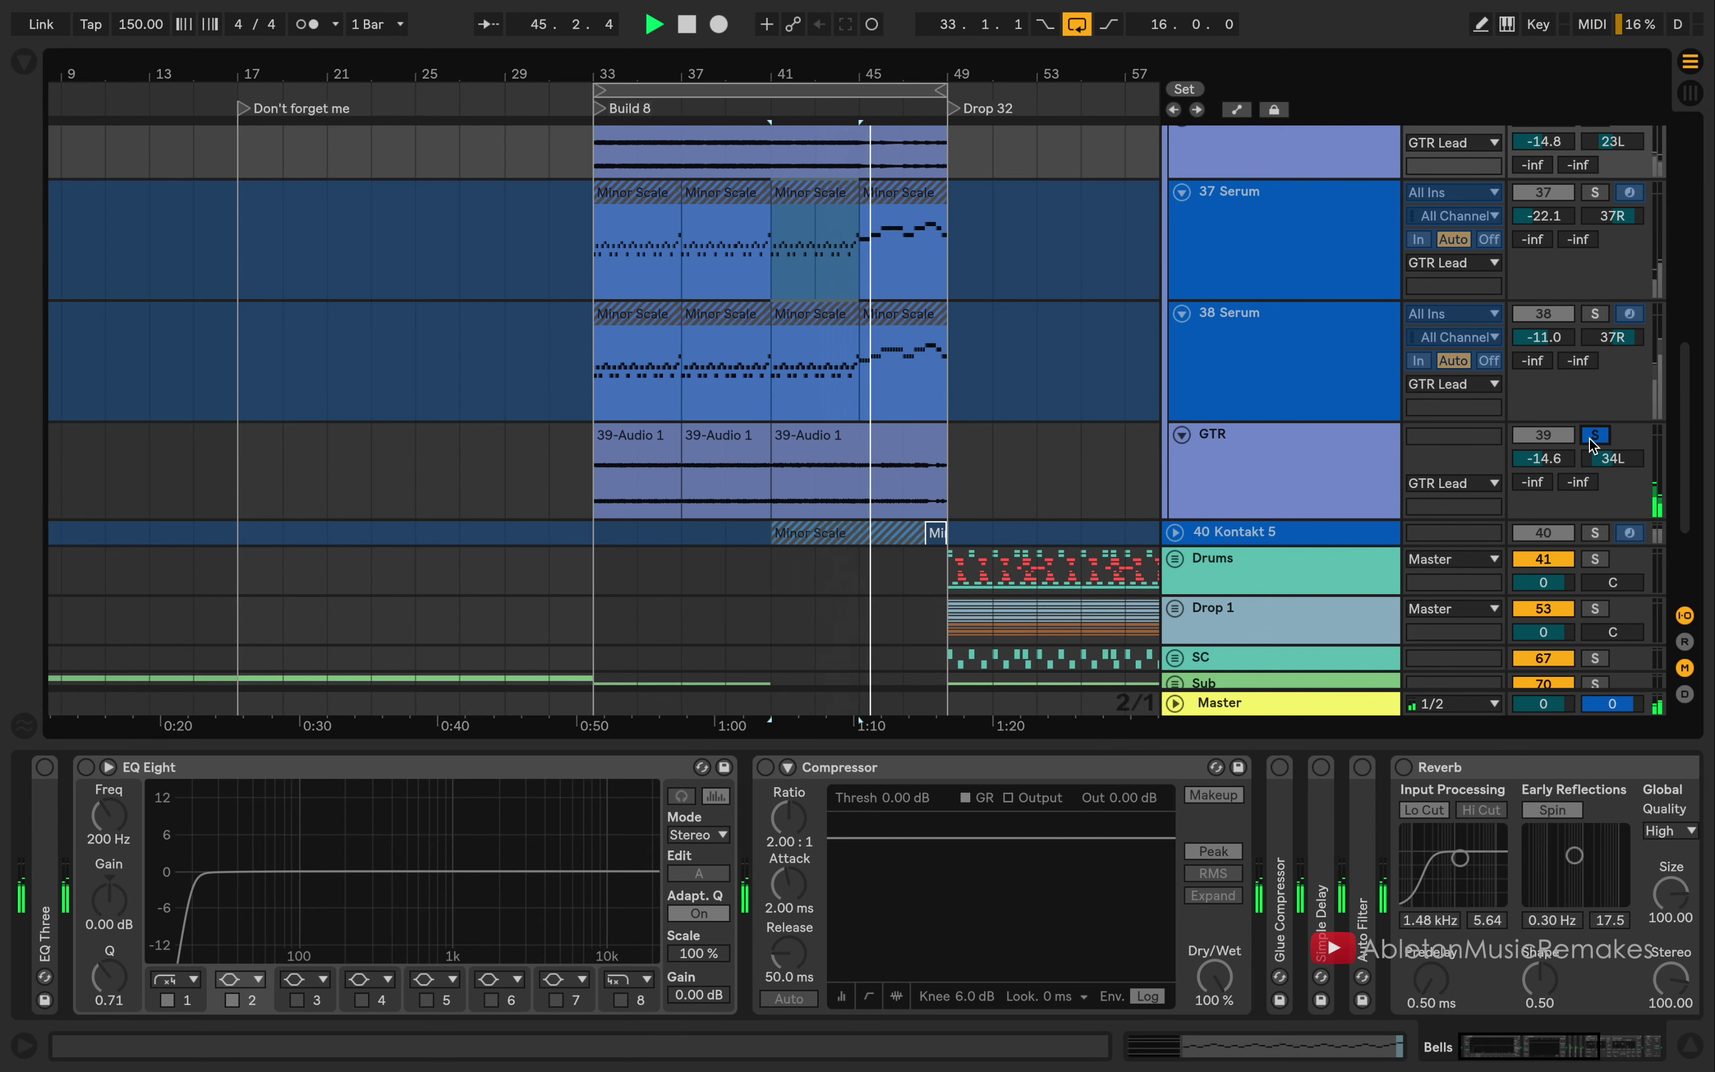
key("space")
left_click(877, 387)
scroll(1286, 443, "up", 1)
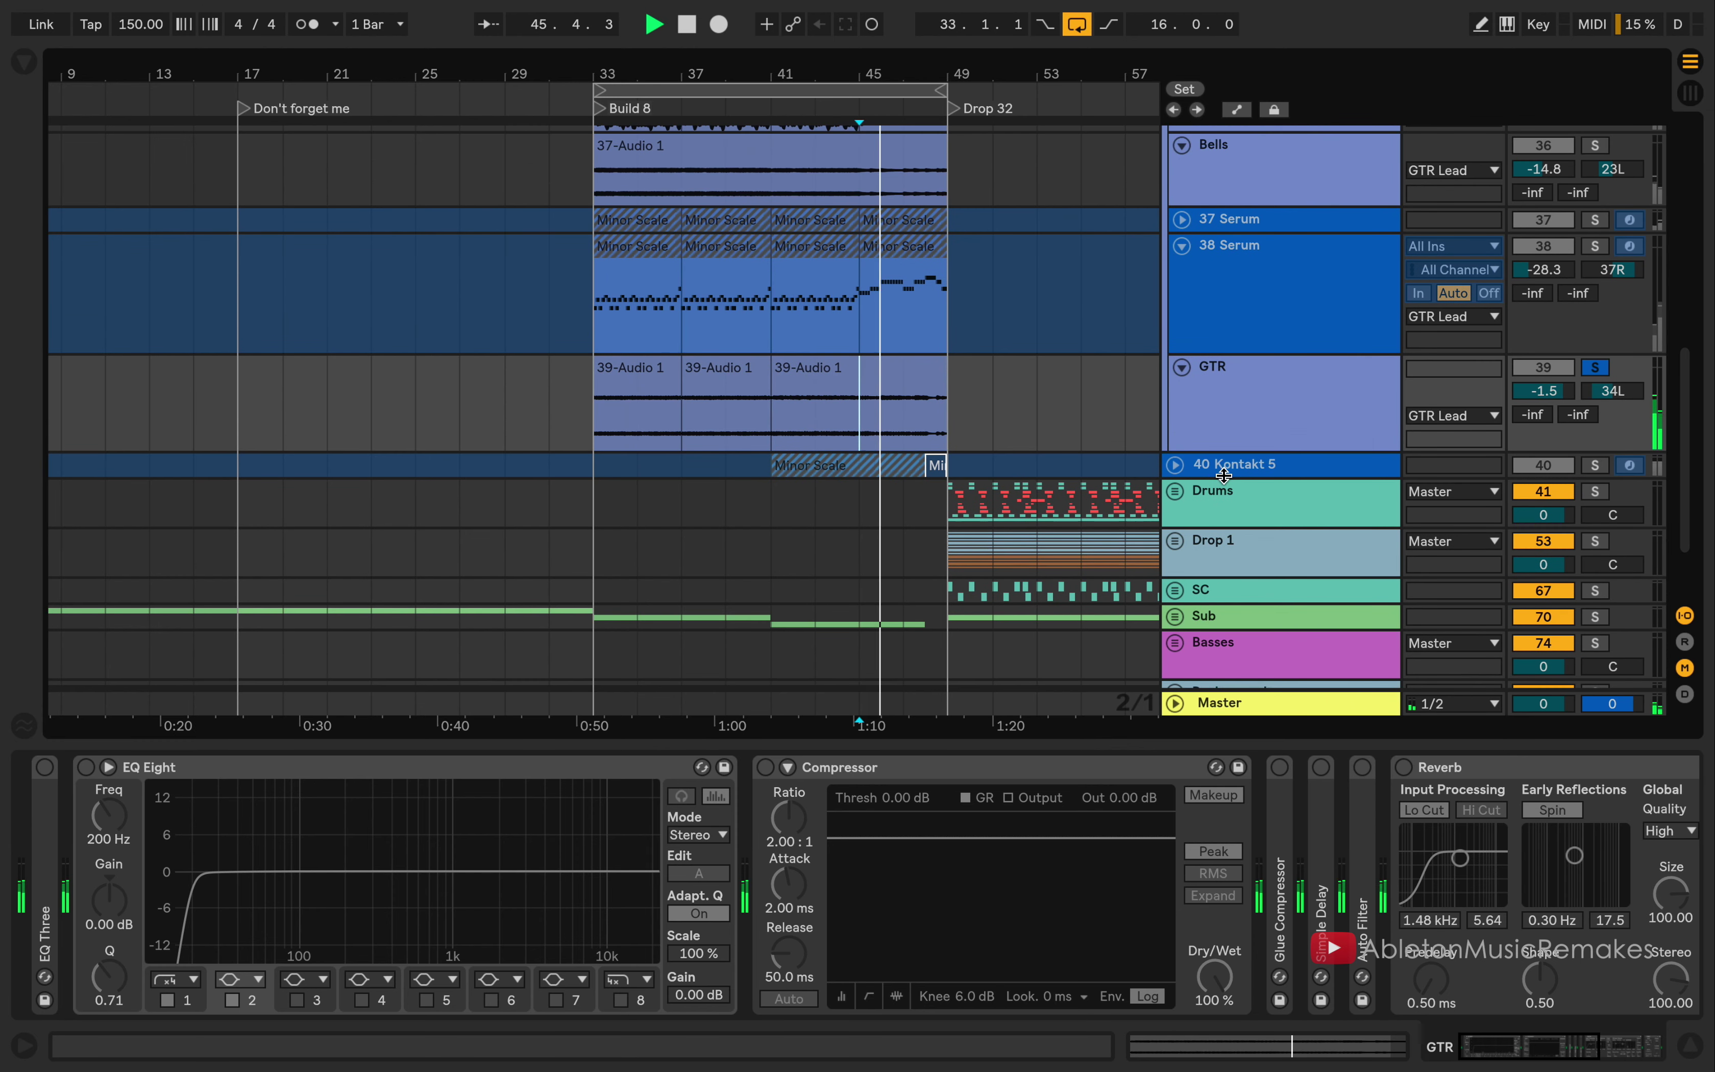
Step: Unfold and solo the 40 Kontakt 5 track and play its Minor Scale clip from bar 41
left_click(1175, 465)
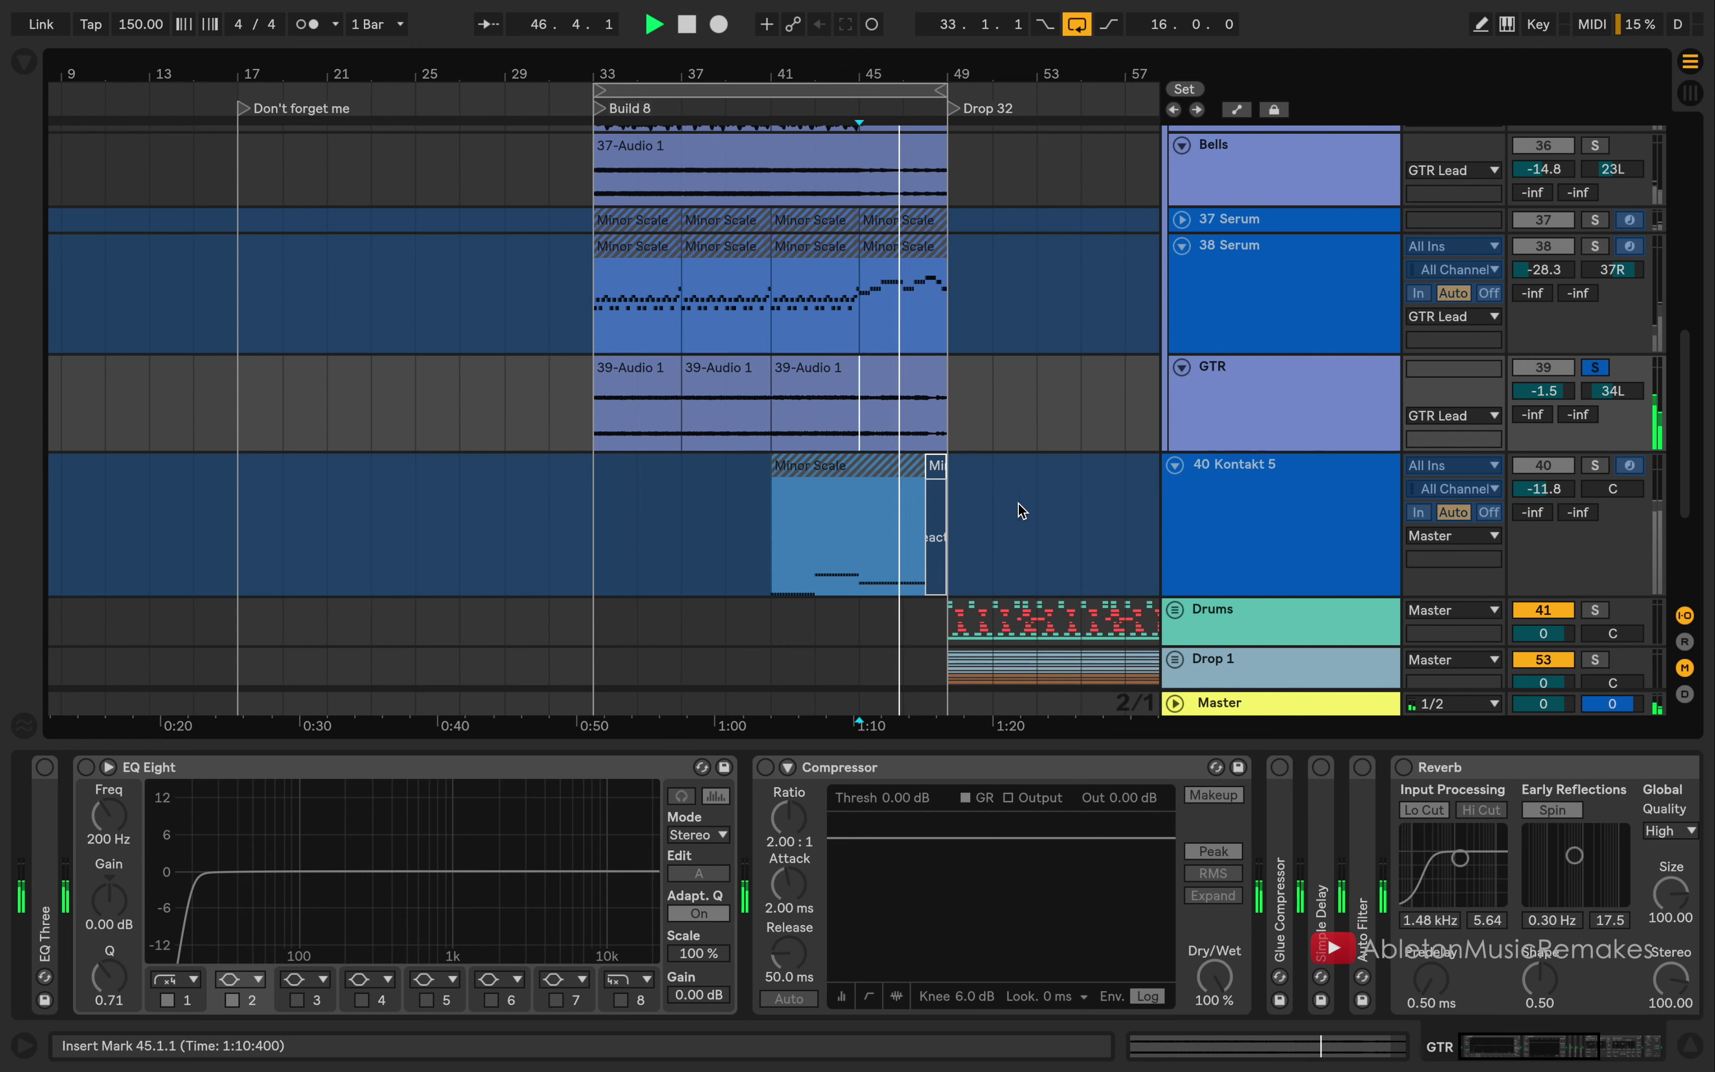
left_click(774, 546)
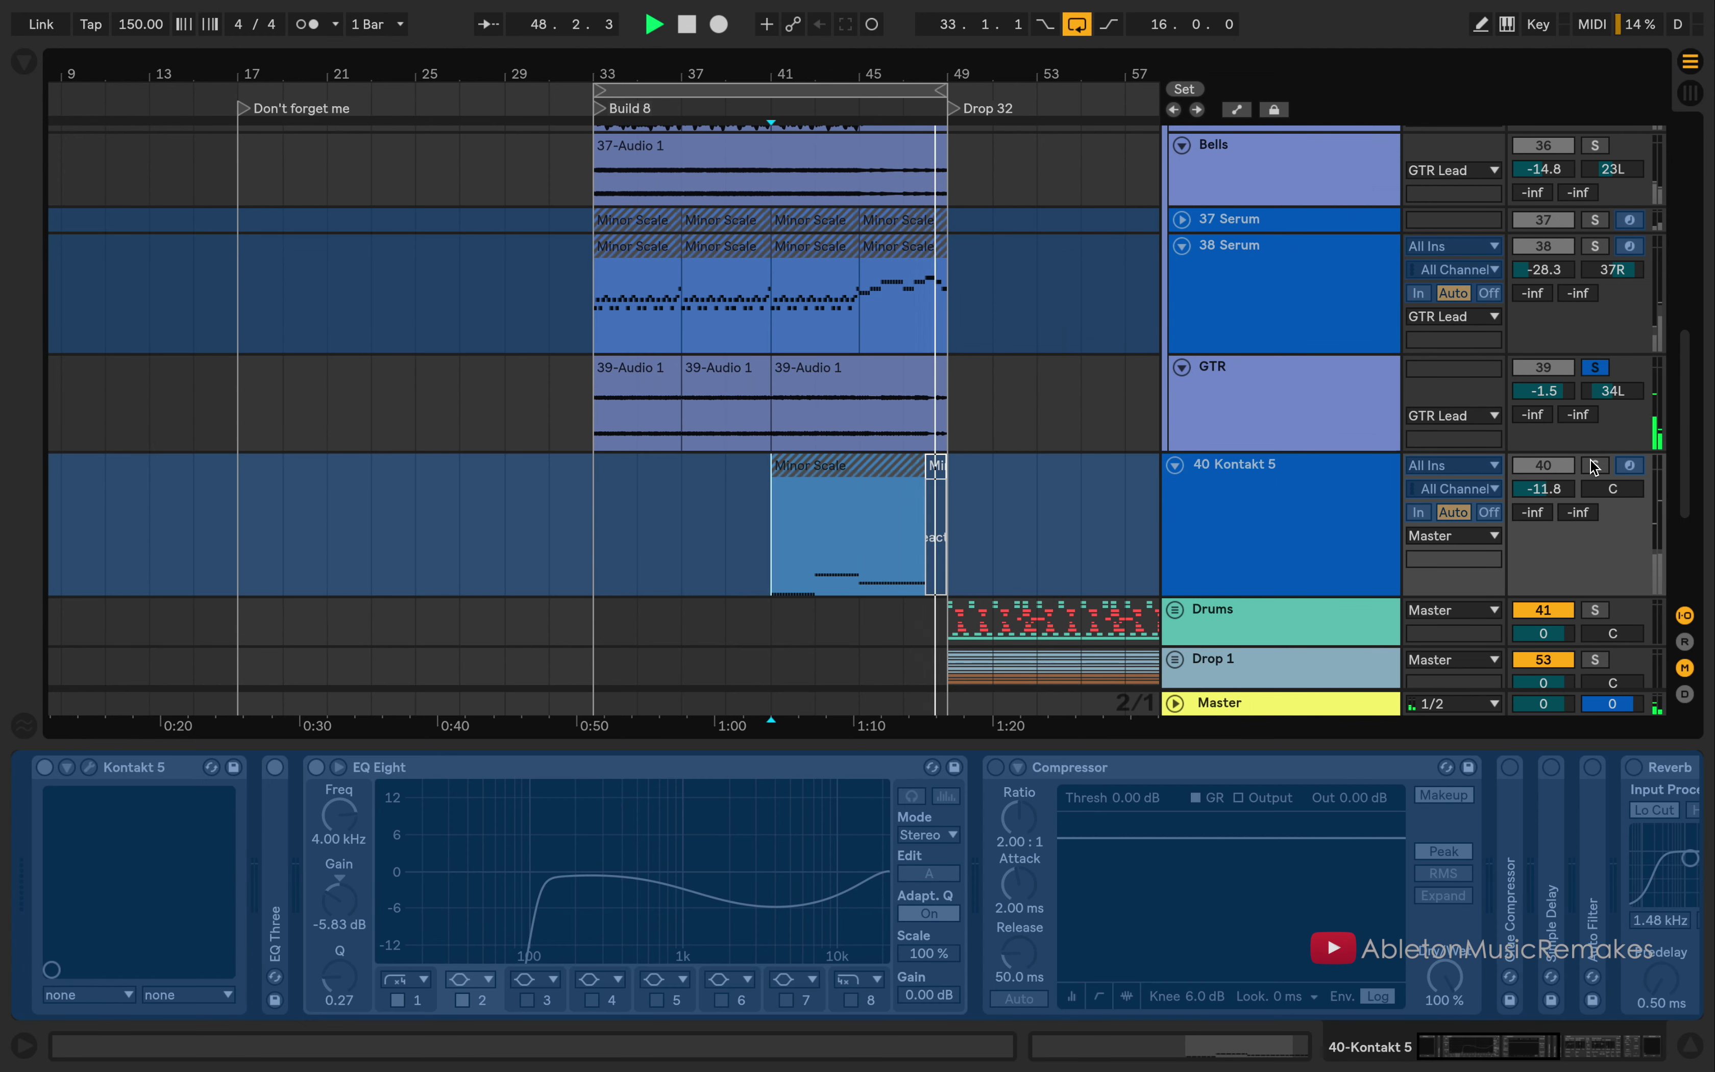
key("space")
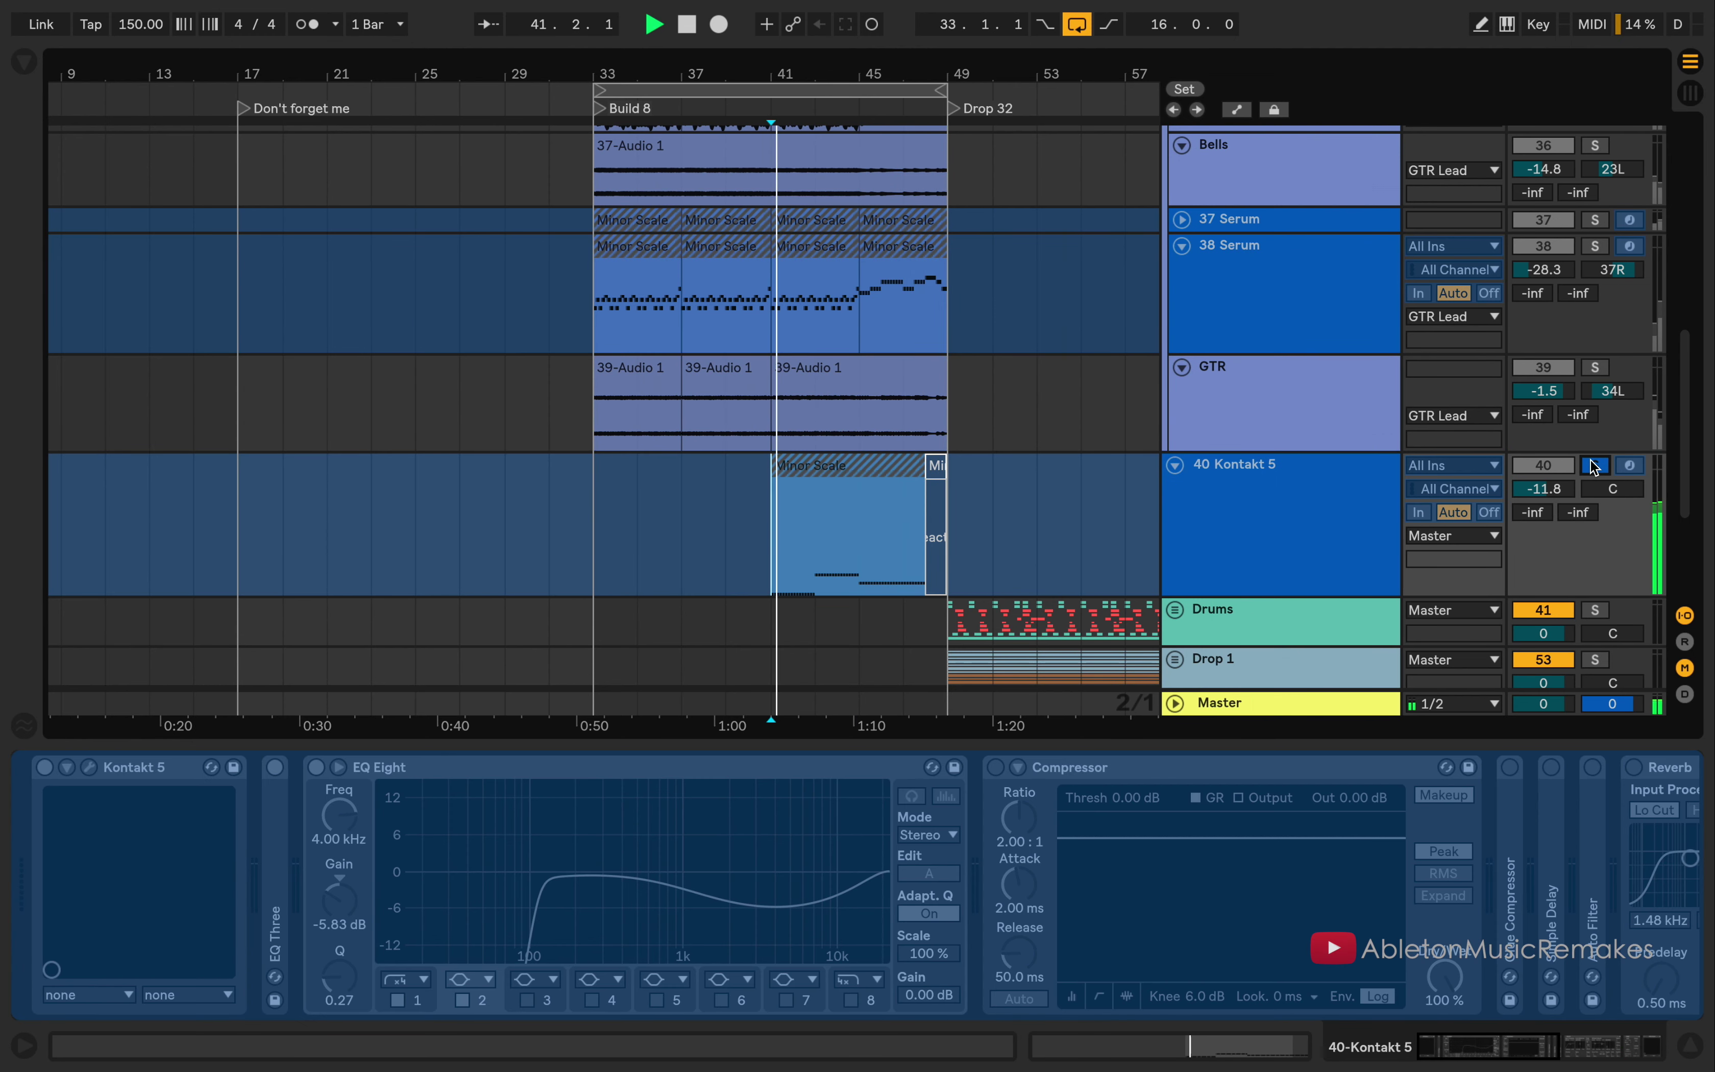
Step: Hide the 40 Kontakt 5 track's device chain and bring the GTR Lead group back into view
scroll(1180, 351, "up", 3)
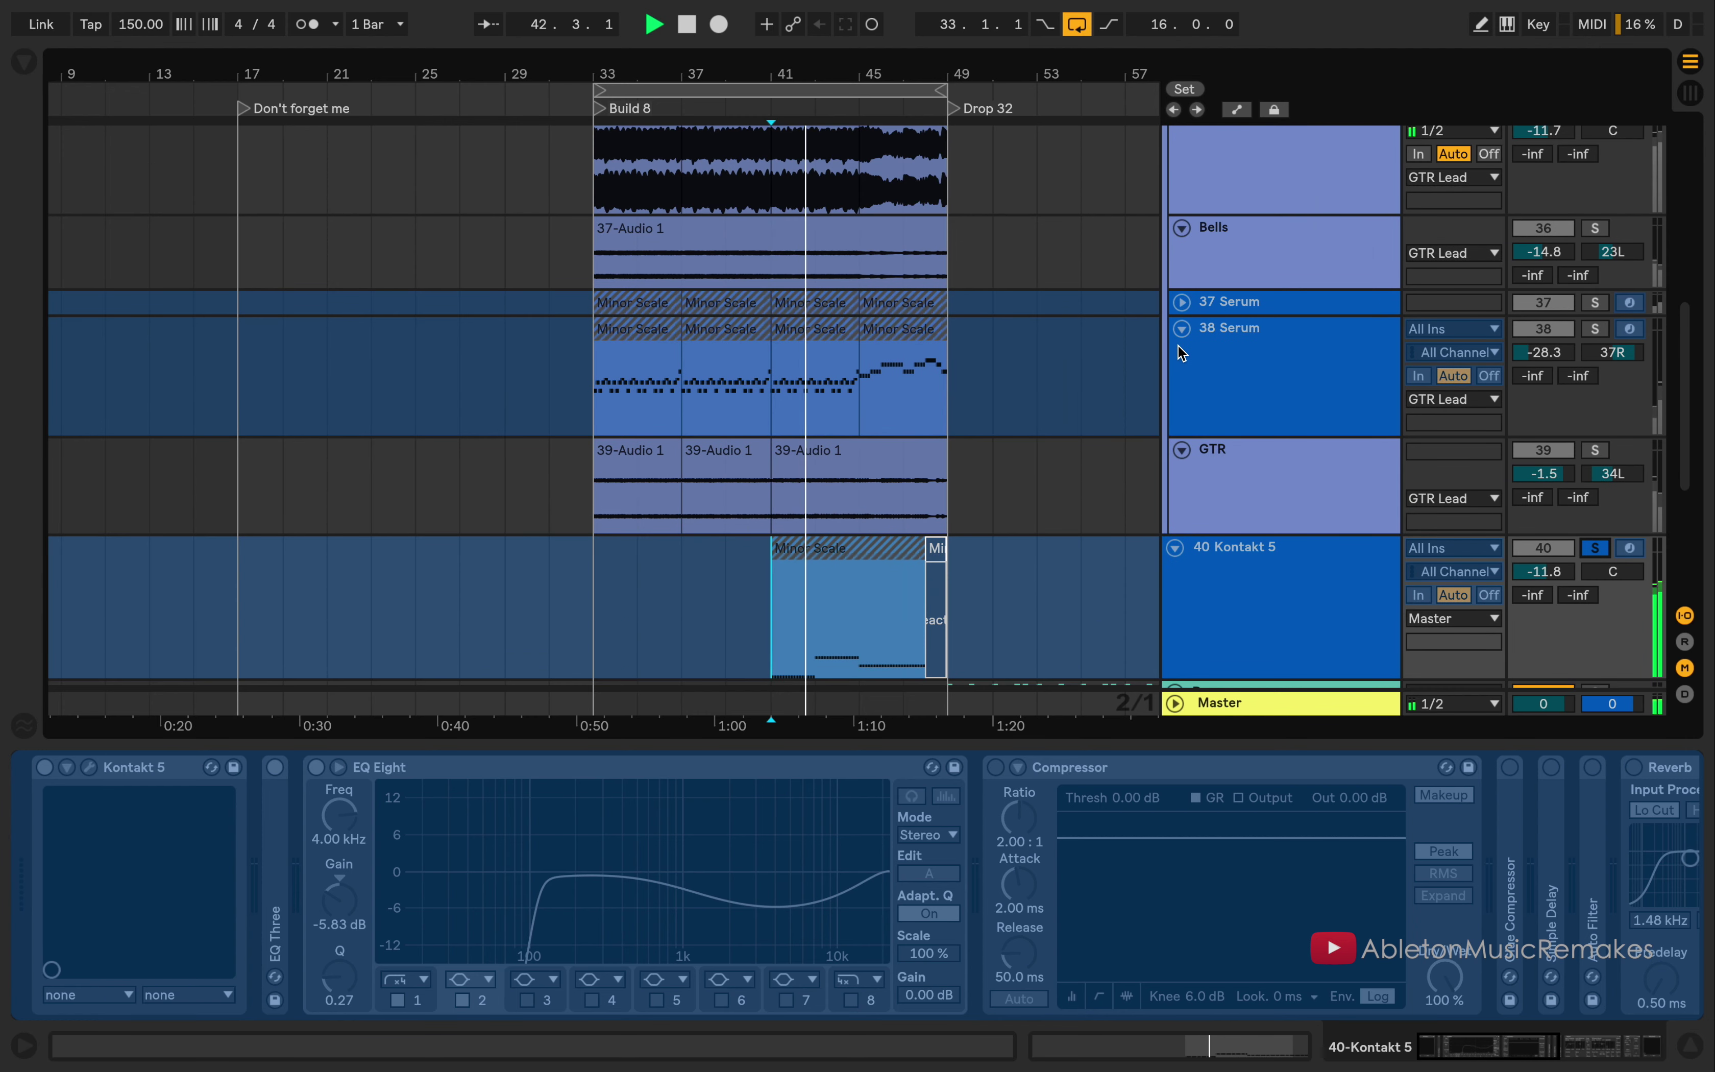
left_click_drag(1194, 737, 1193, 1006)
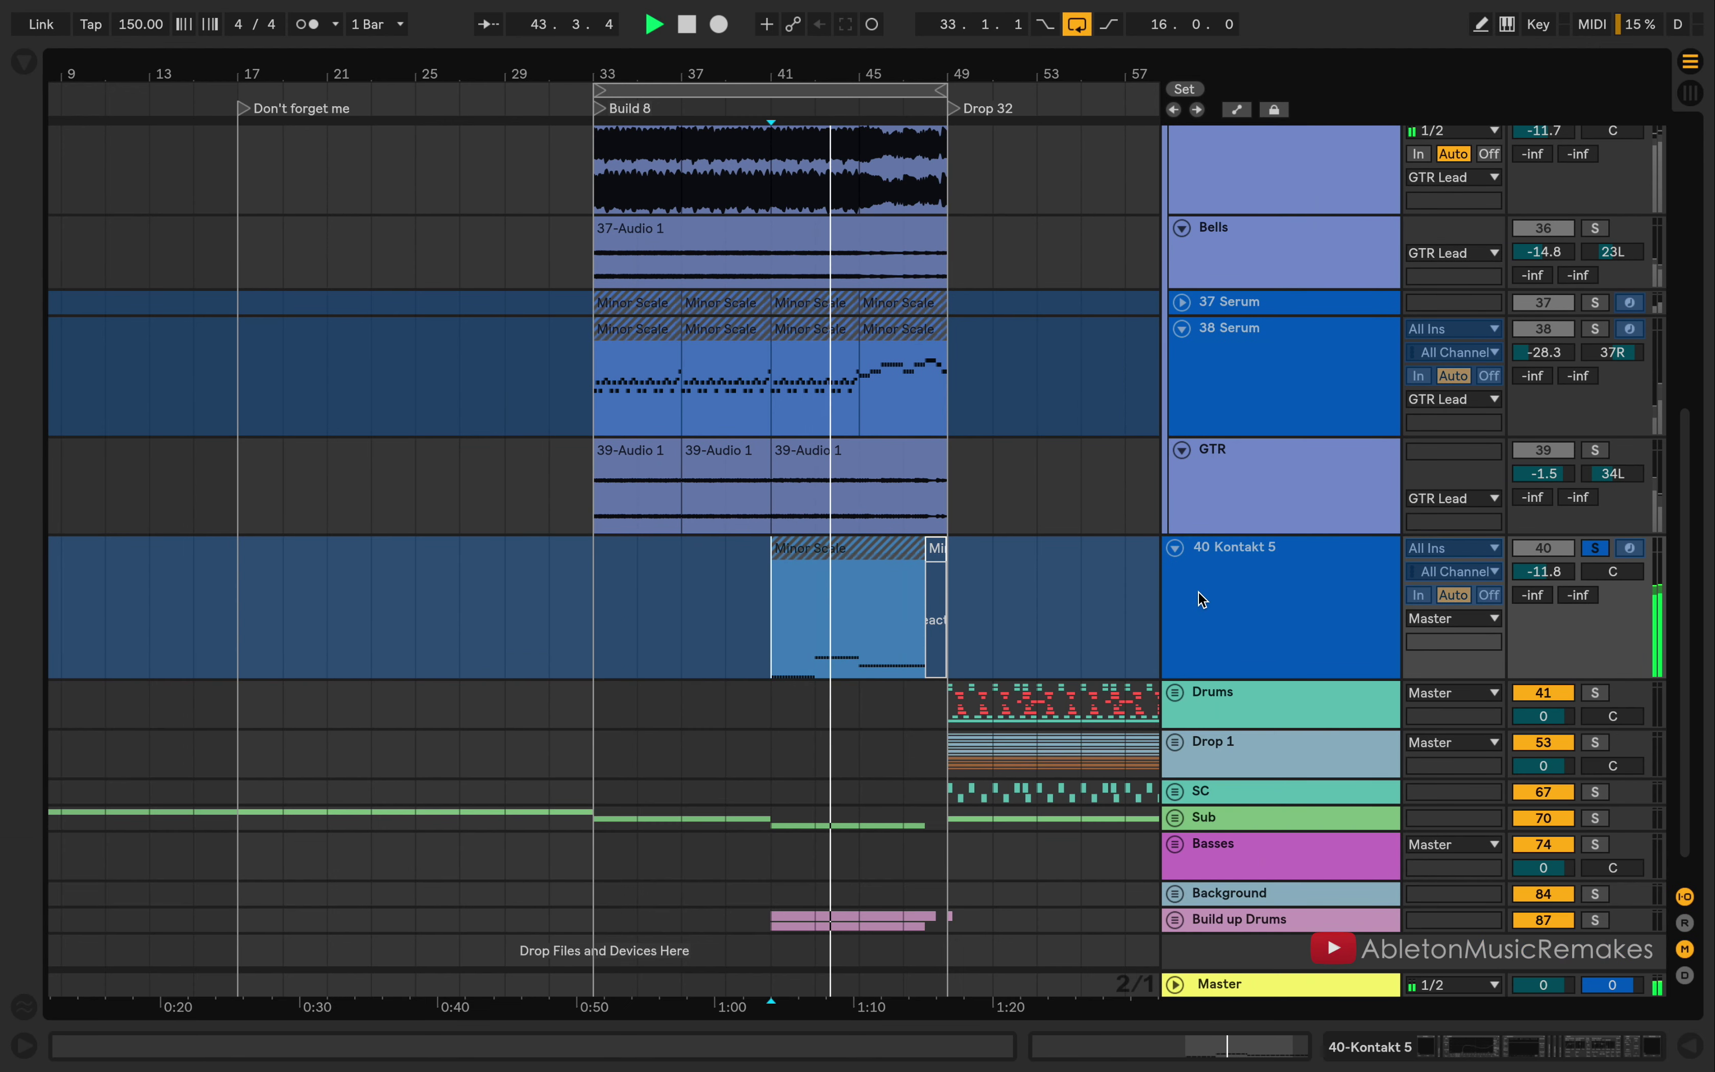
scroll(1197, 595, "up", 10)
scroll(1197, 601, "up", 6)
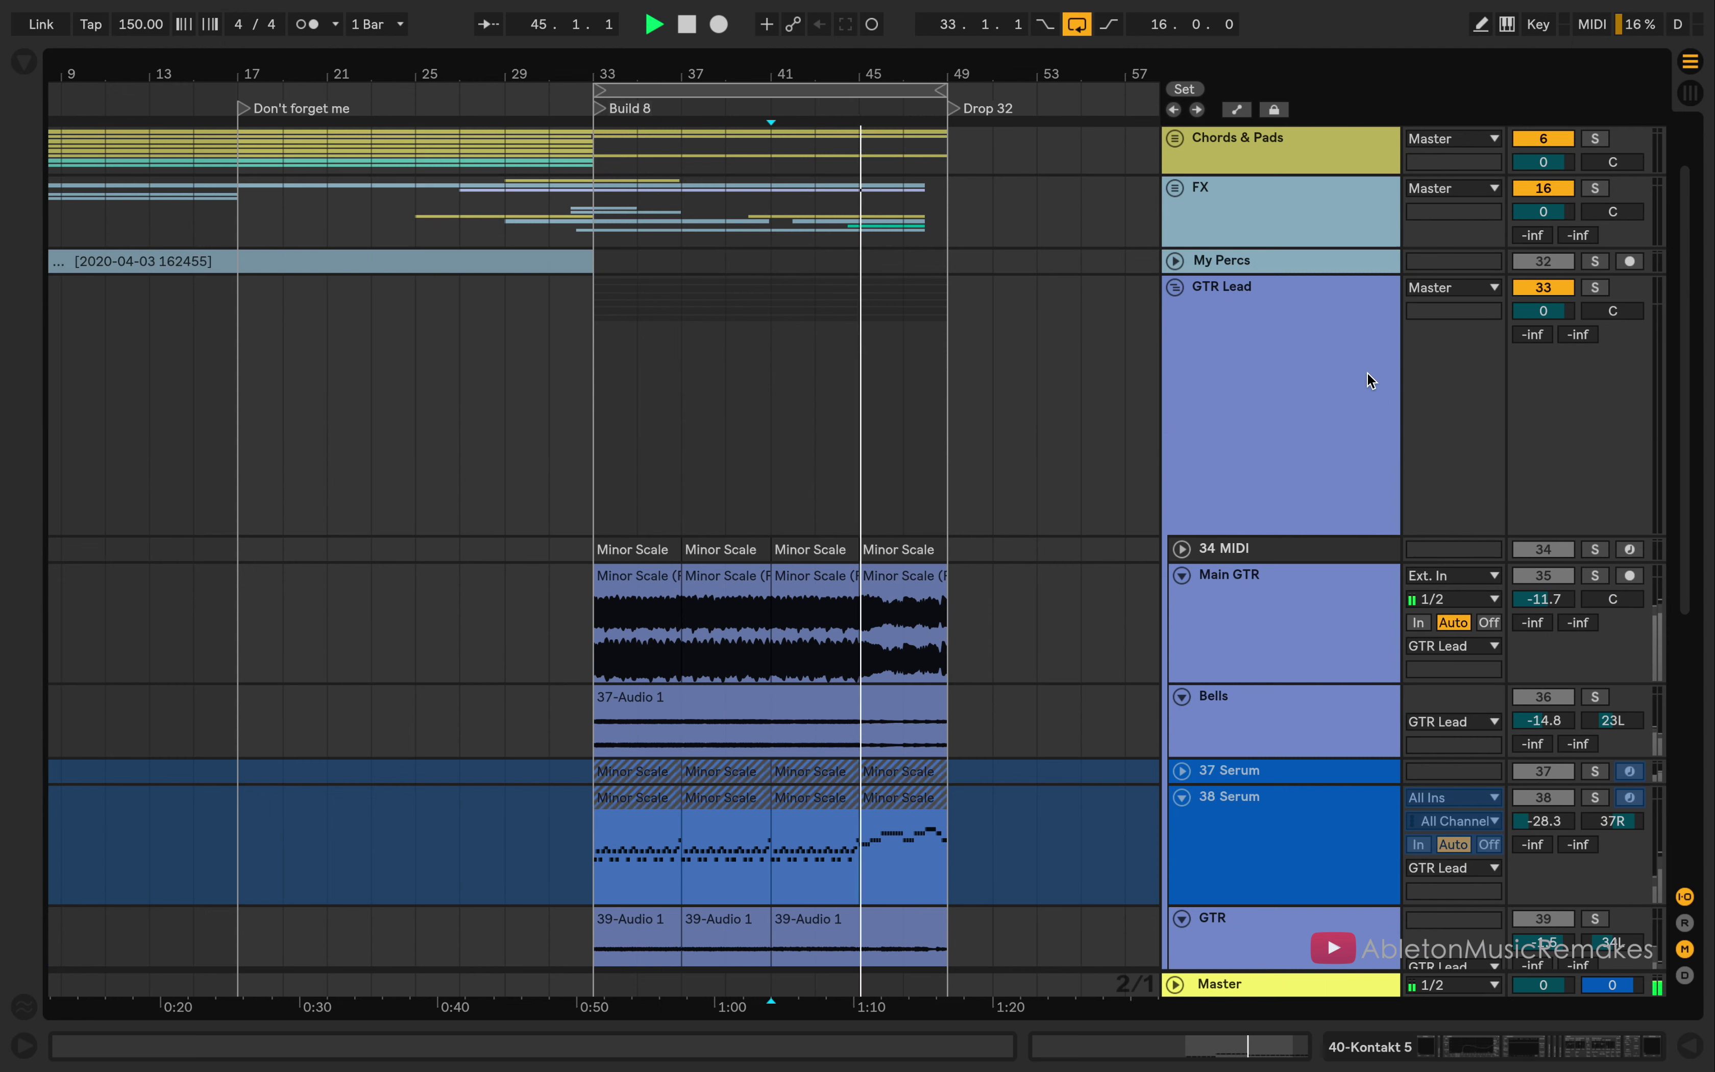
Step: Clear the solo so all tracks play, and move the loop brace to the Drop 32 section, bars 49 to 65
left_click(1597, 287)
left_click(1596, 287)
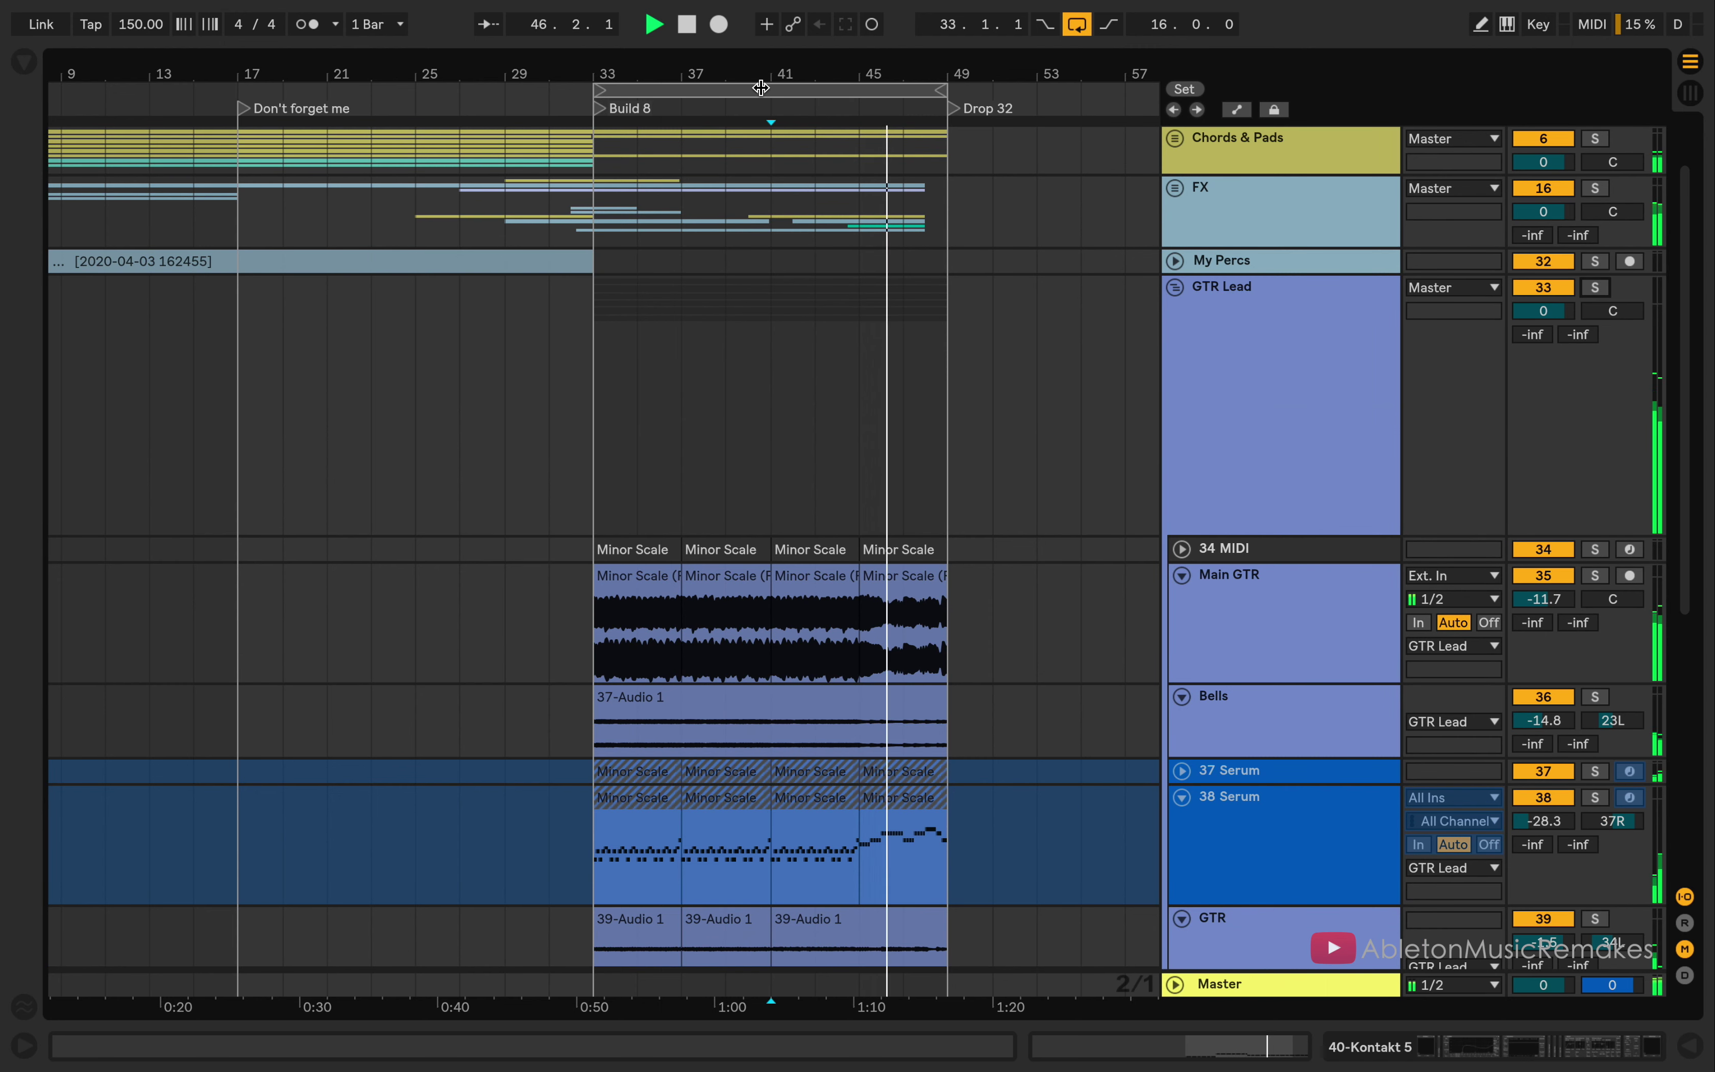
left_click_drag(872, 90, 1109, 191)
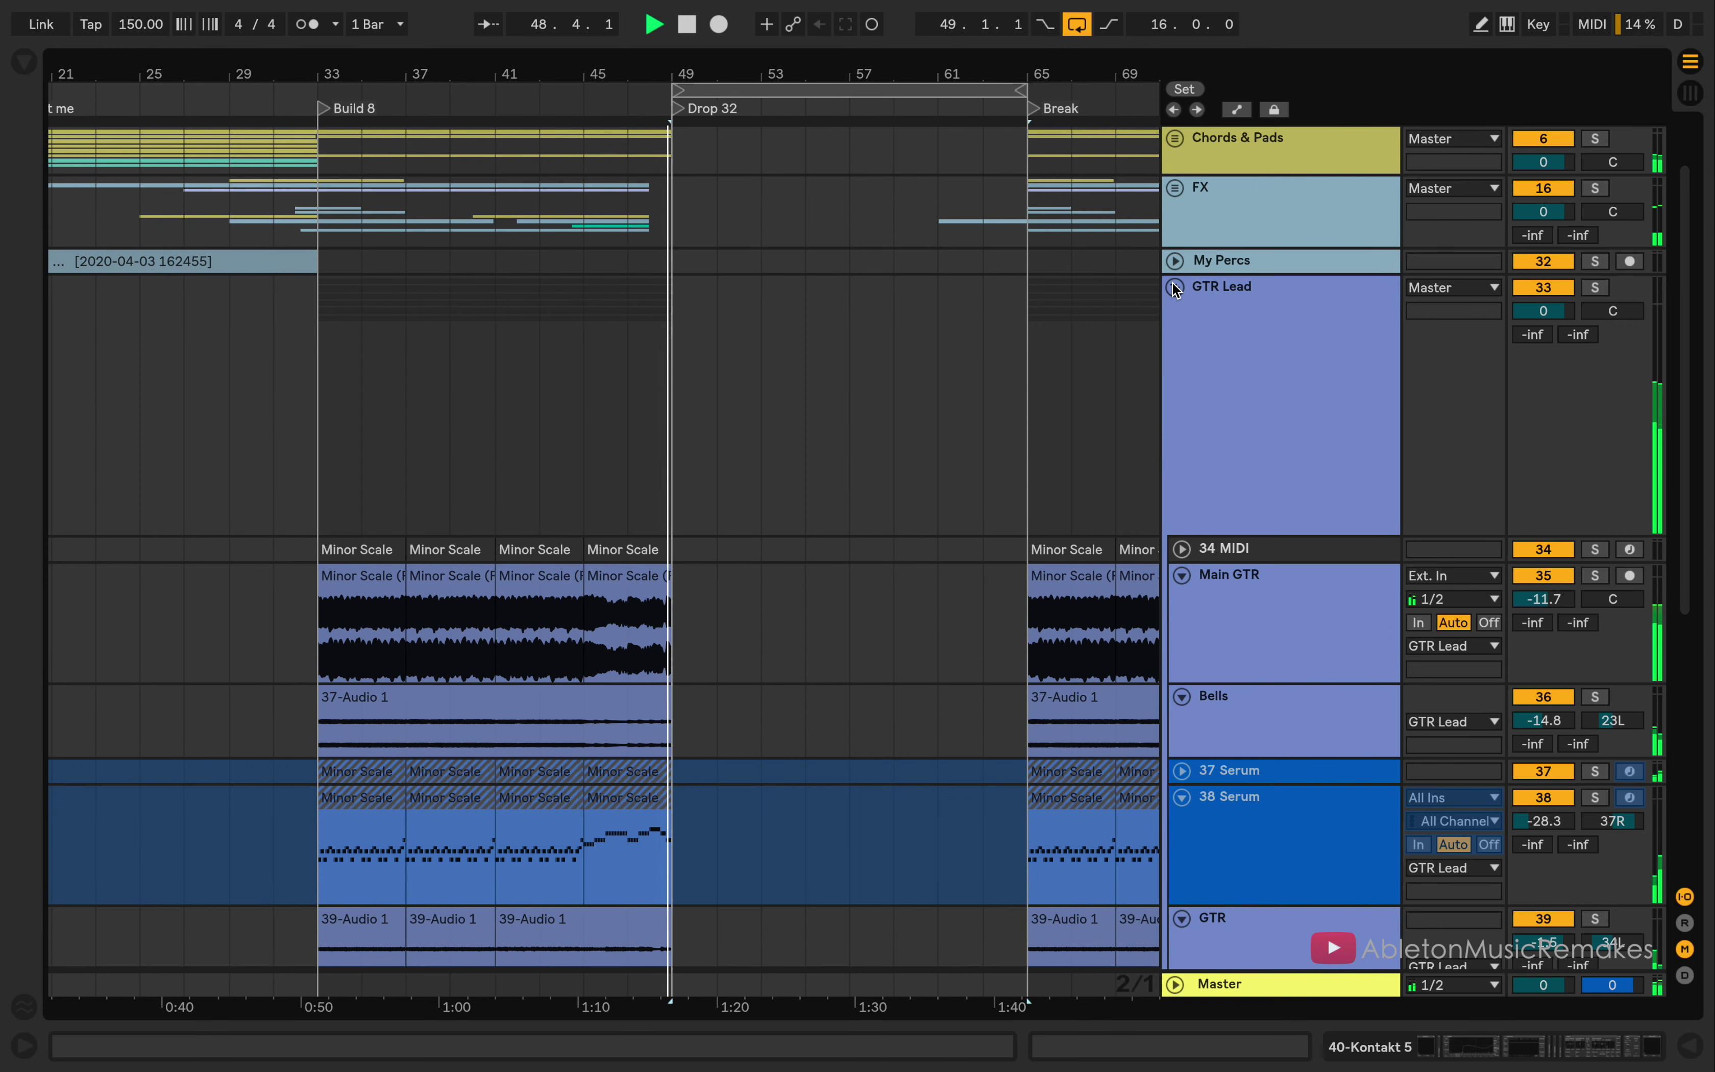
Step: Fold the GTR Lead group and the 40 Kontakt 5 track
left_click(1173, 284)
left_click(1108, 421)
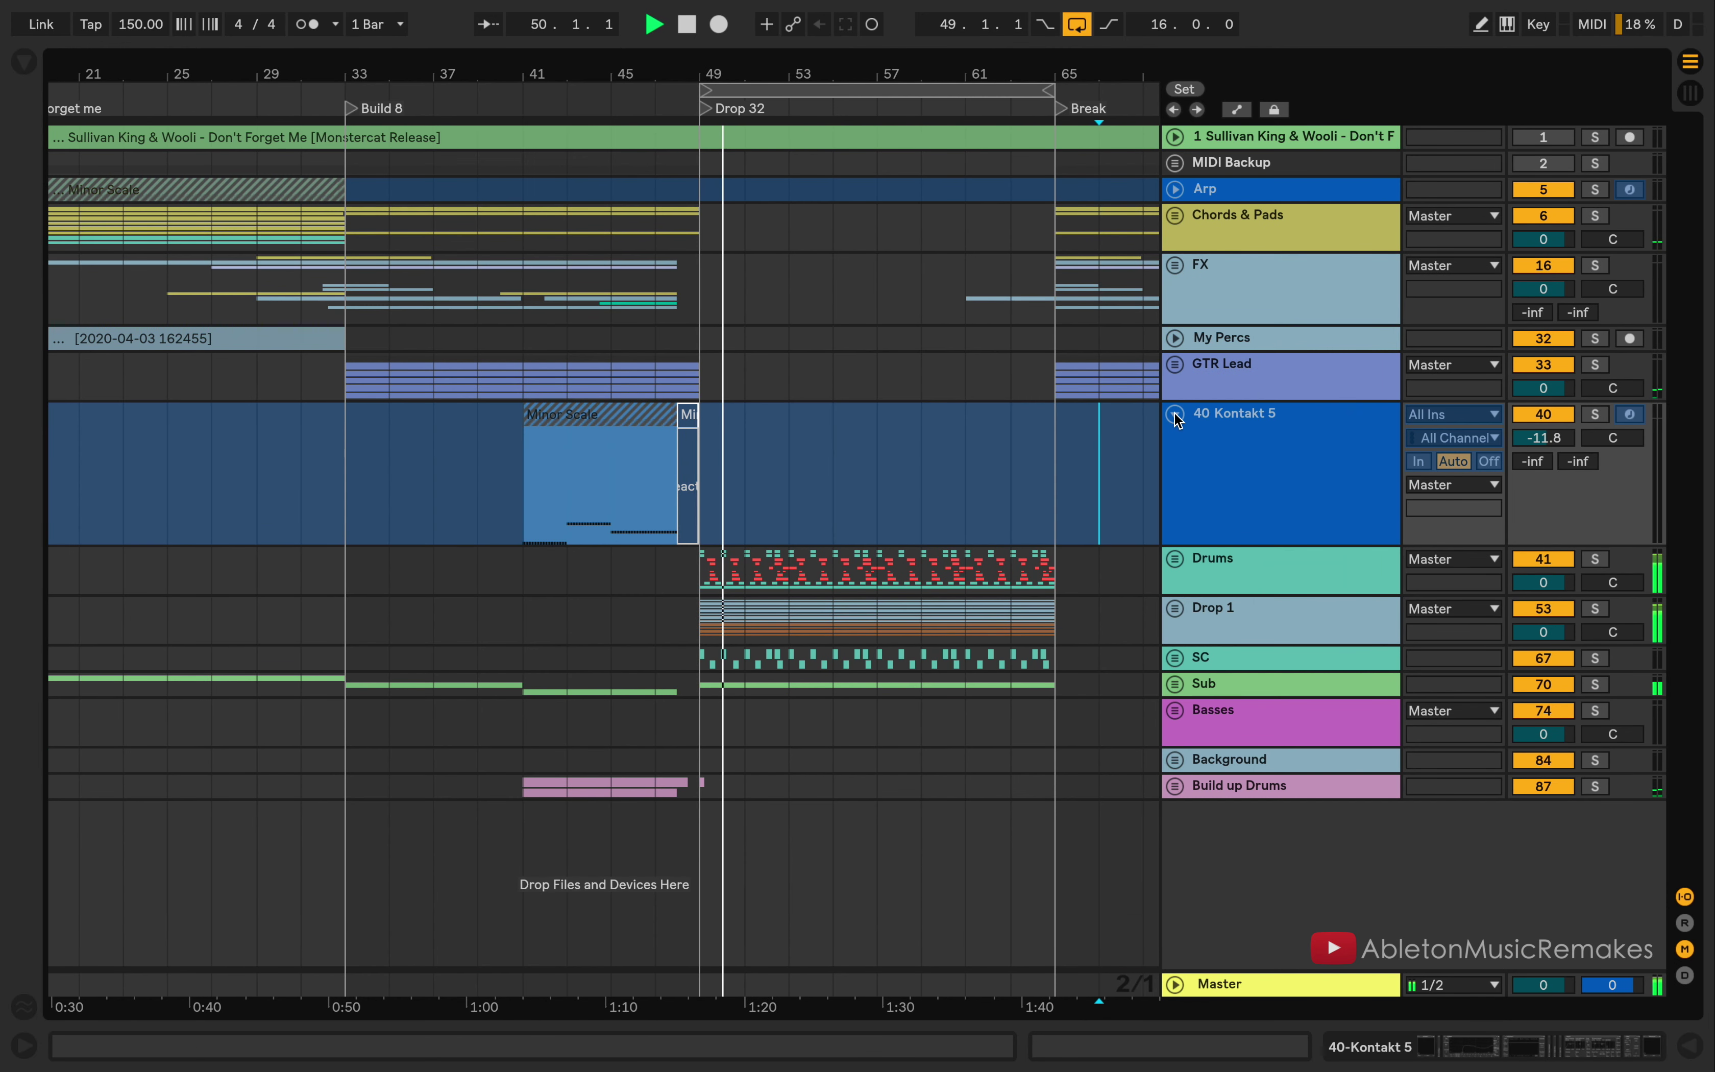
key("u")
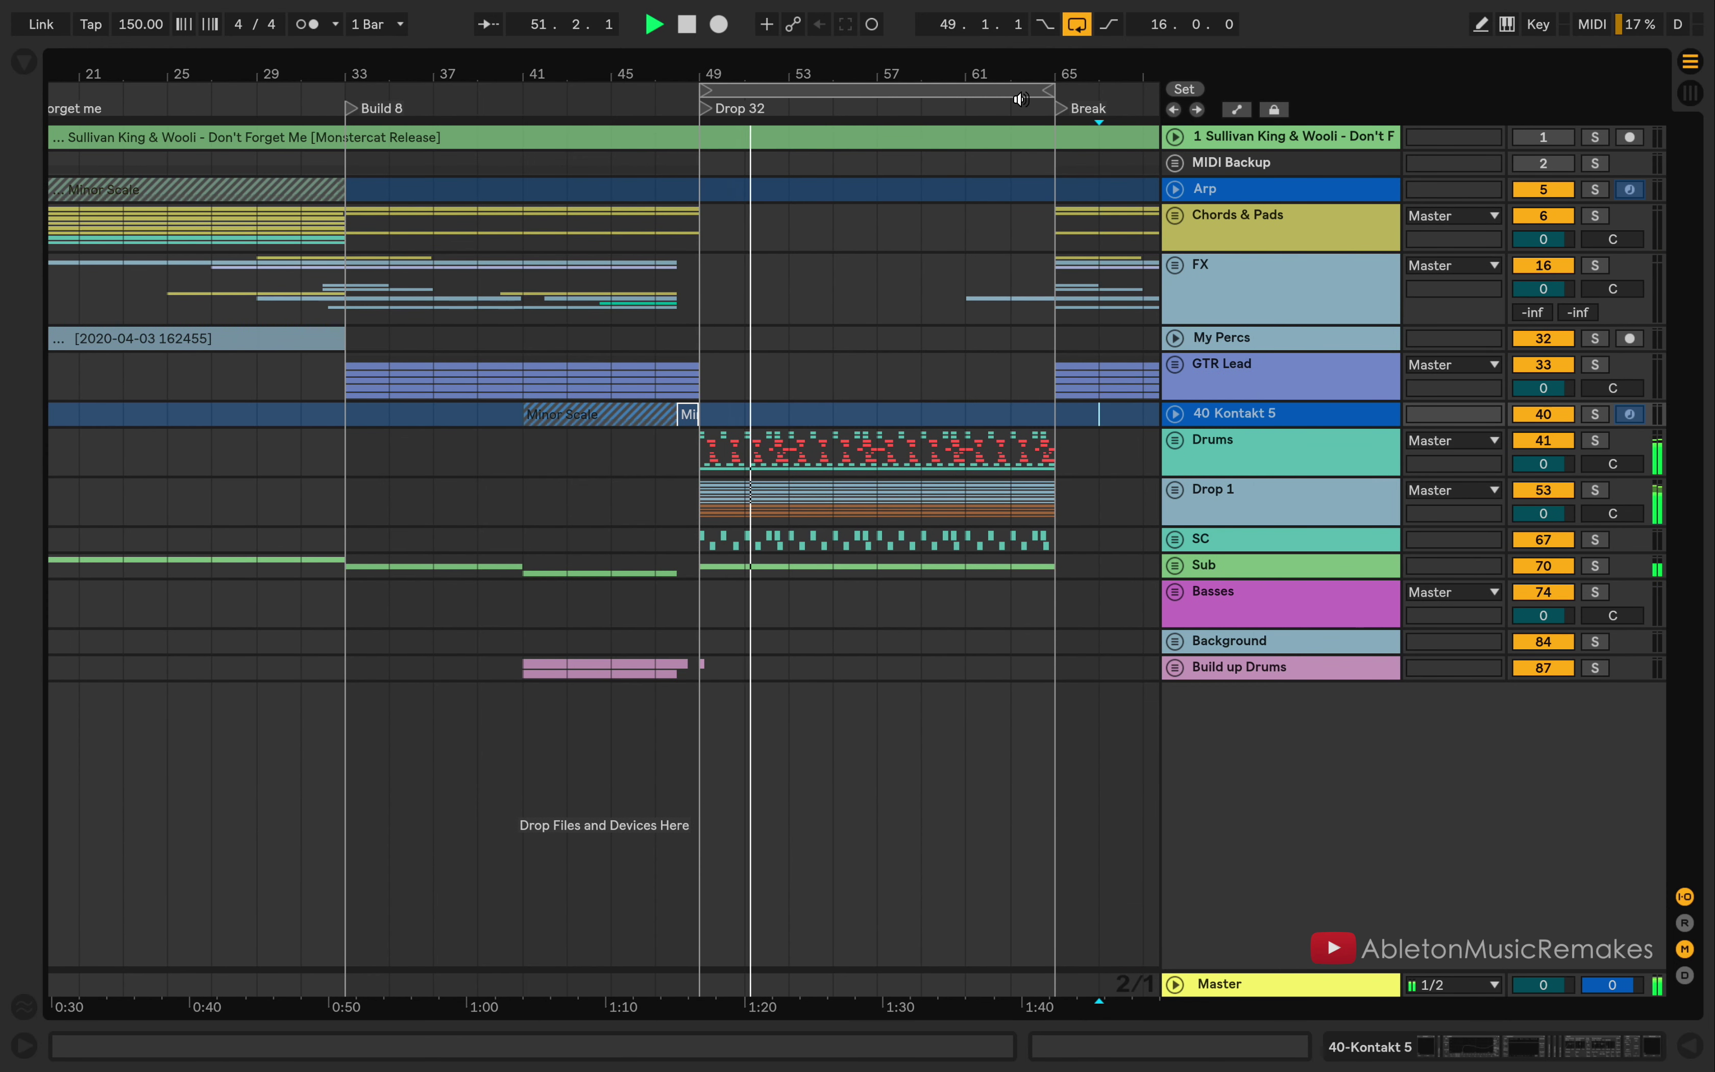
Step: Unfold the Drums group, fold its 51 Cymatics open hi-hat track and solo the Drums group over Drop 32
left_click_drag(946, 74, 946, 106)
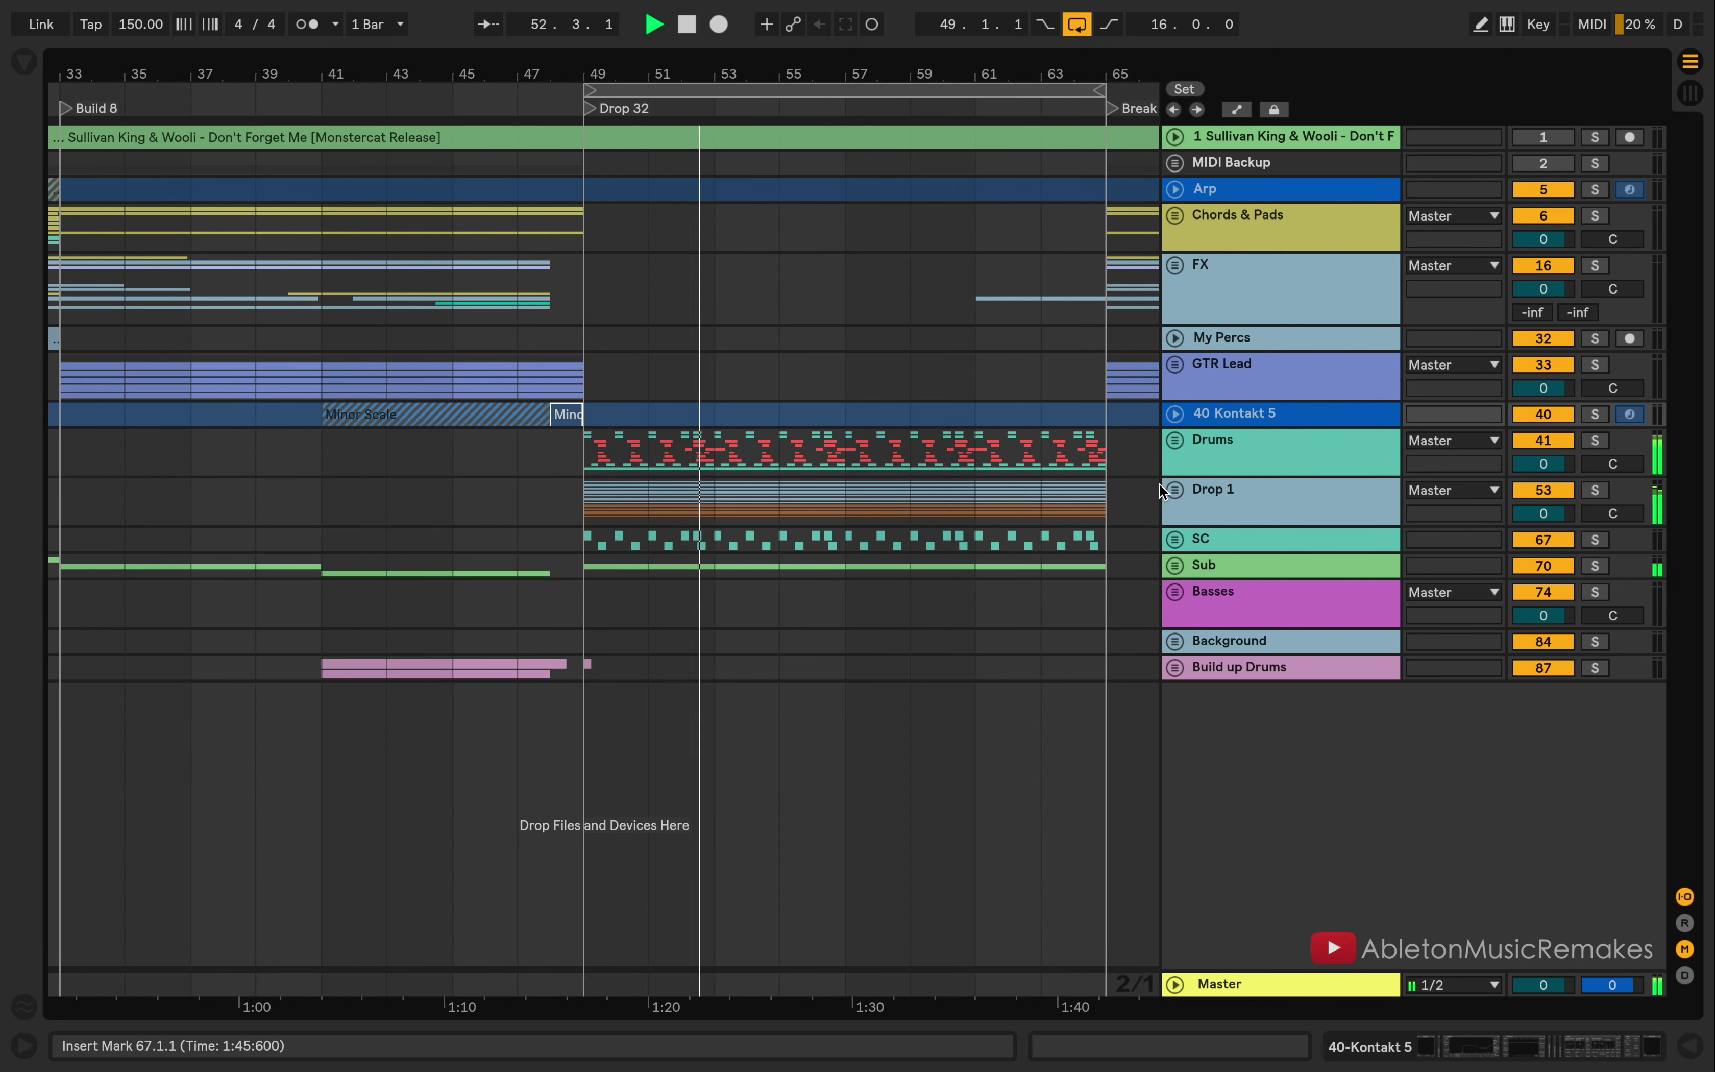
left_click(1171, 440)
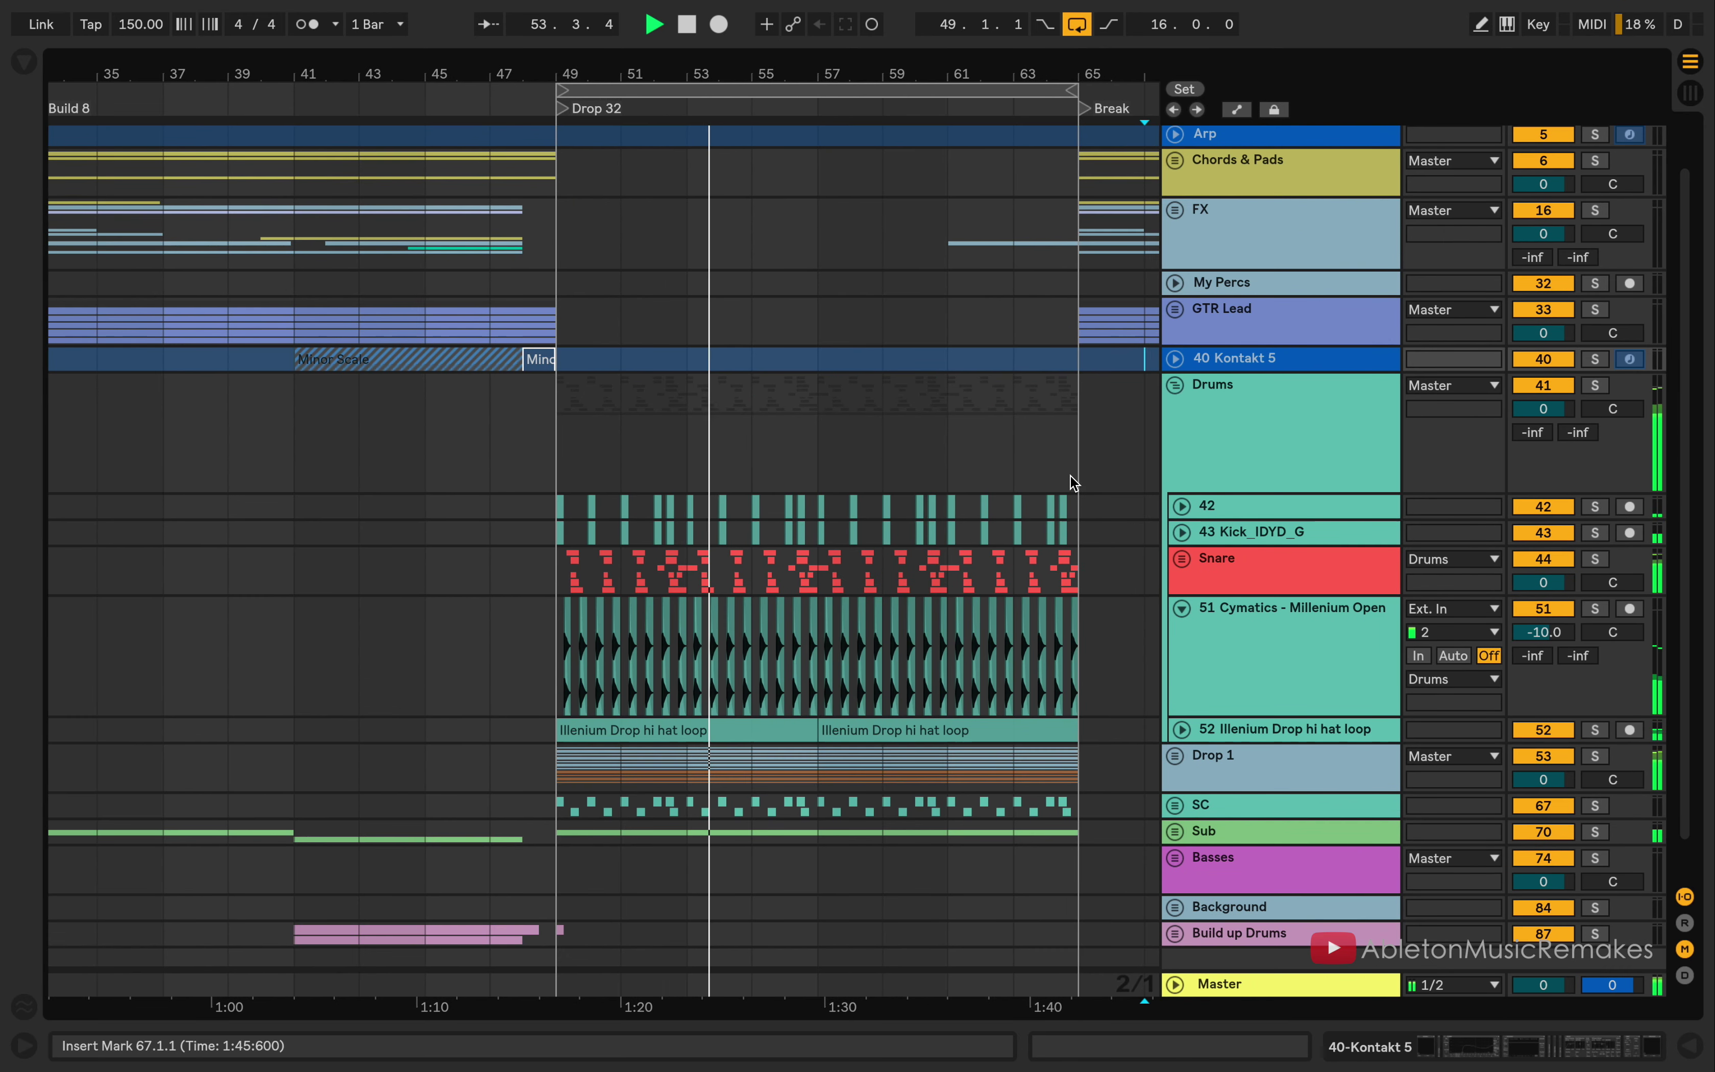
left_click_drag(776, 75, 718, 103)
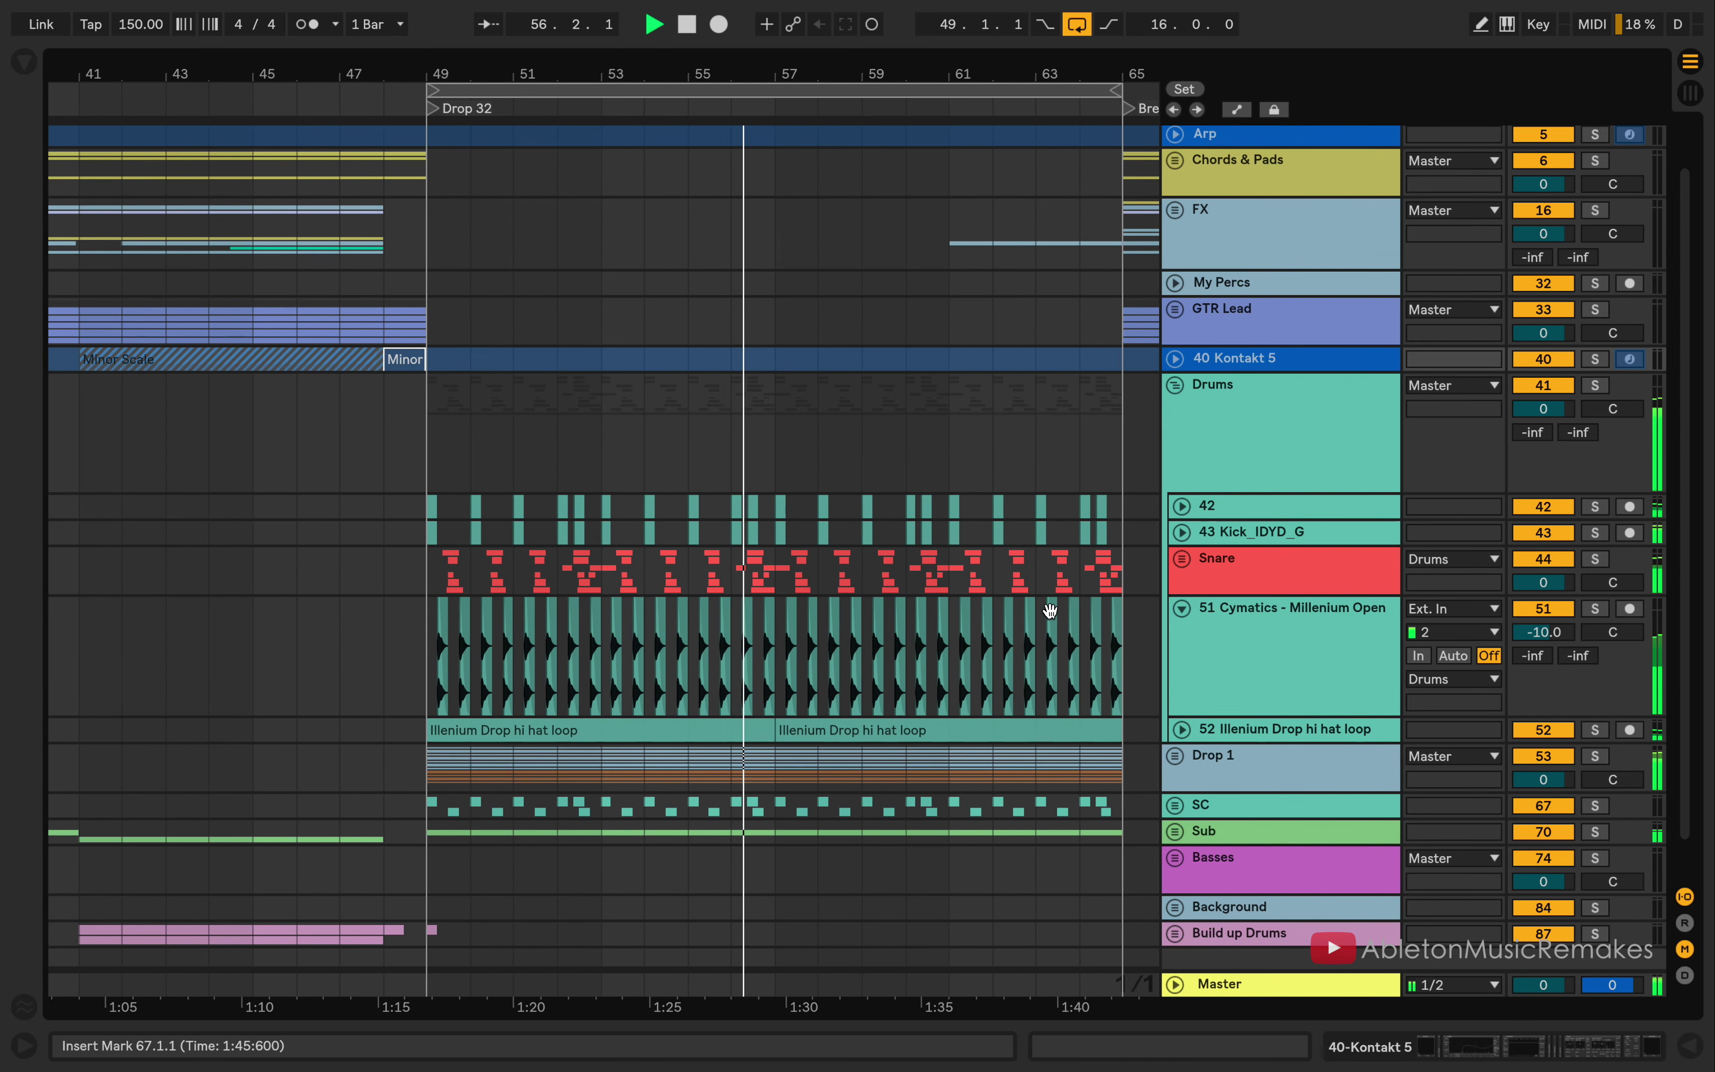
left_click(1182, 609)
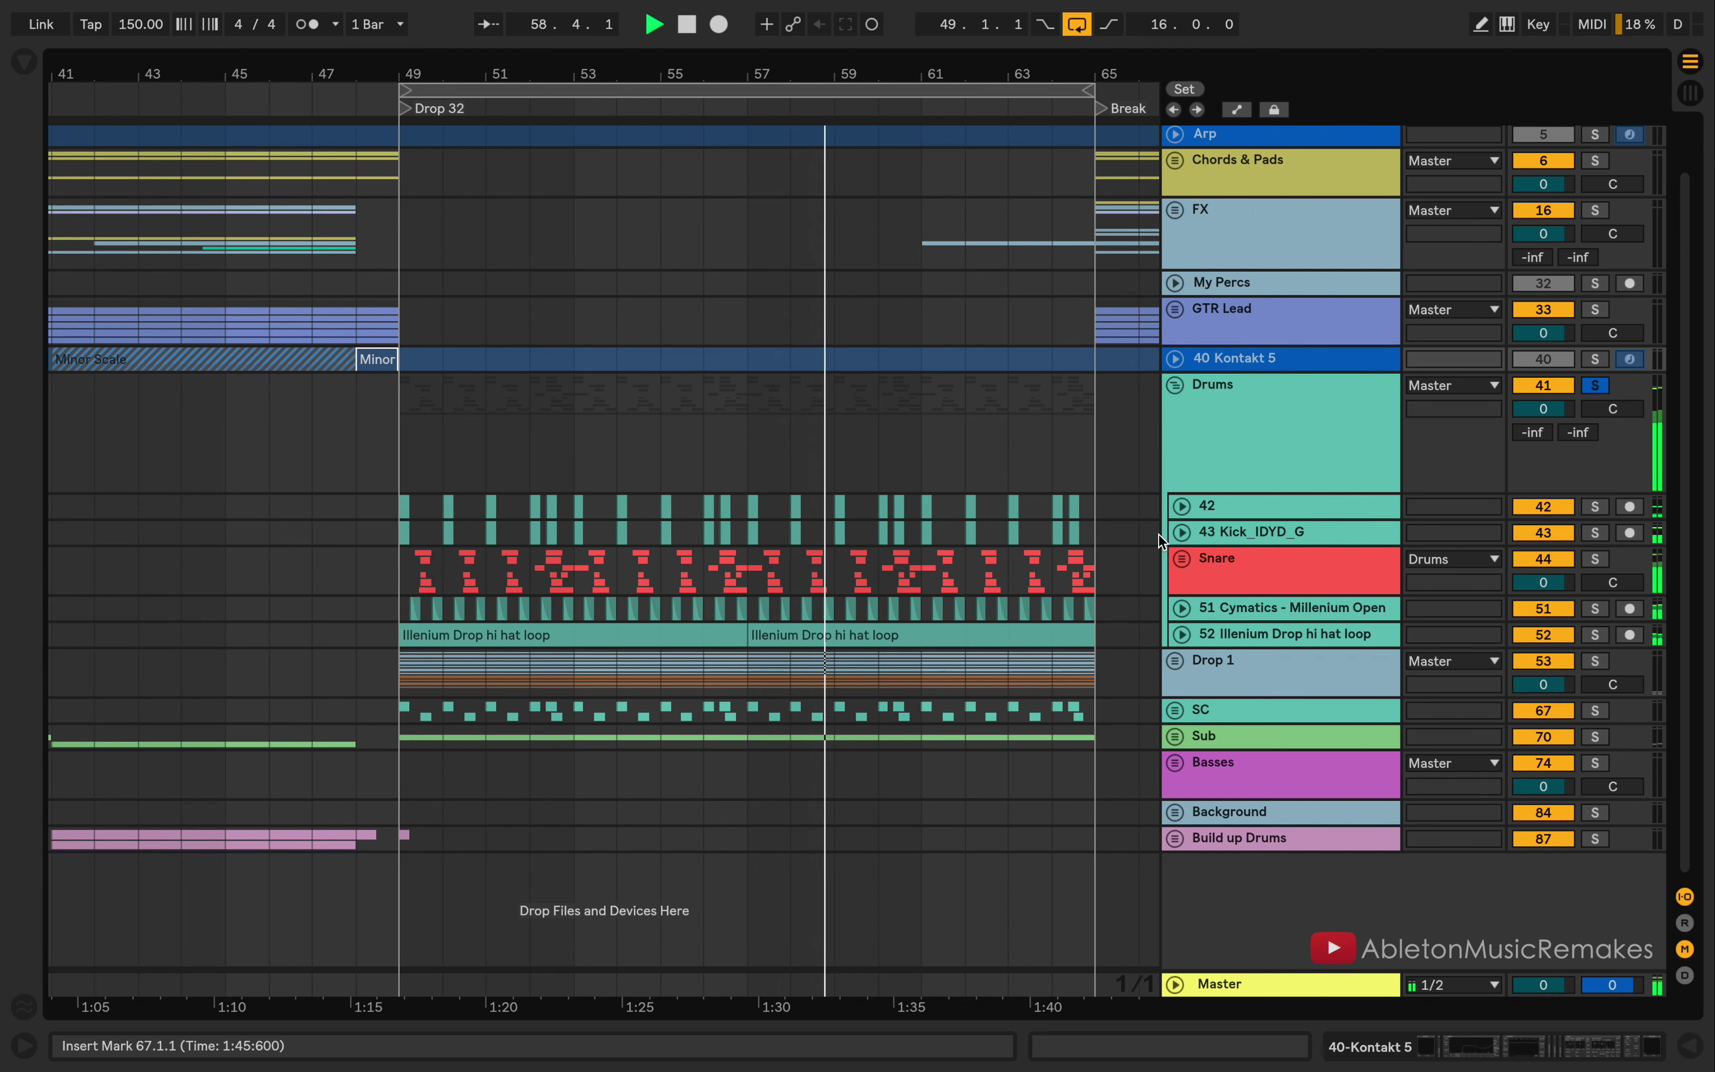
Step: Unfold tracks 42 and 43 Kick_IDYD_G in the Drums group and solo them one after the other
left_click(1182, 506)
left_click(1268, 549)
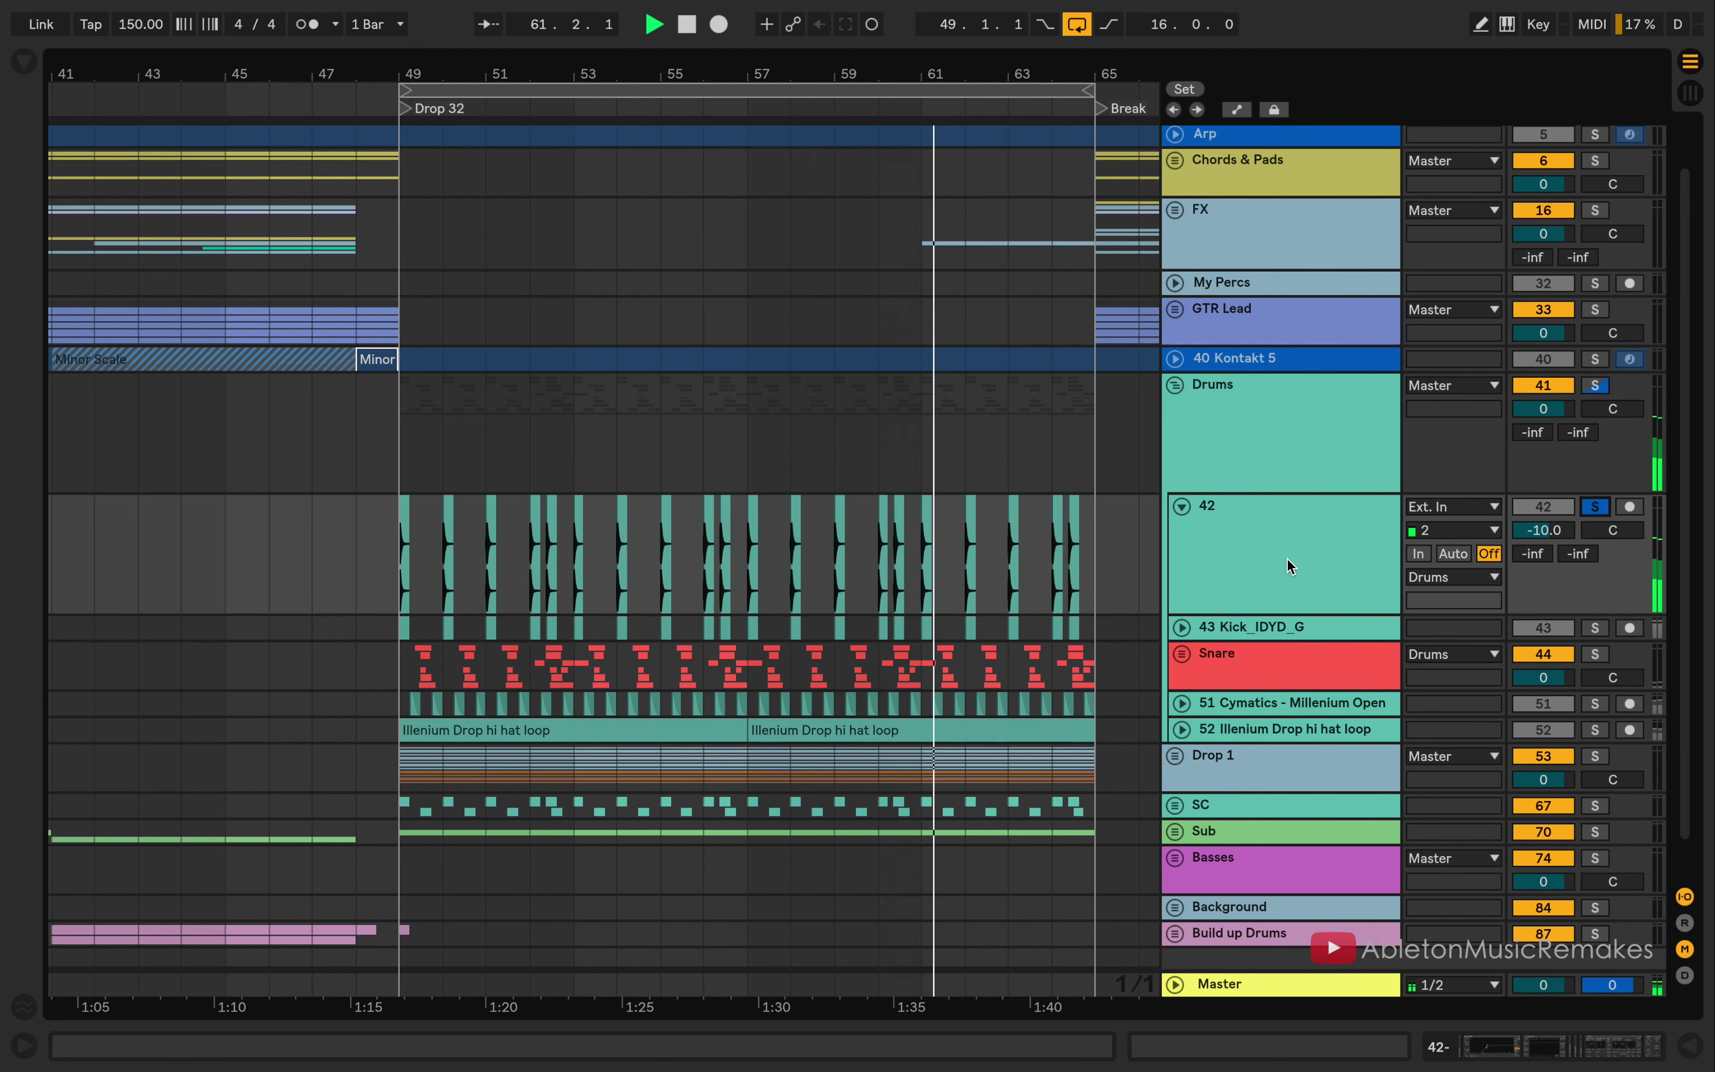
left_click(1182, 627)
left_click(1595, 629)
scroll(1217, 716, "down", 5)
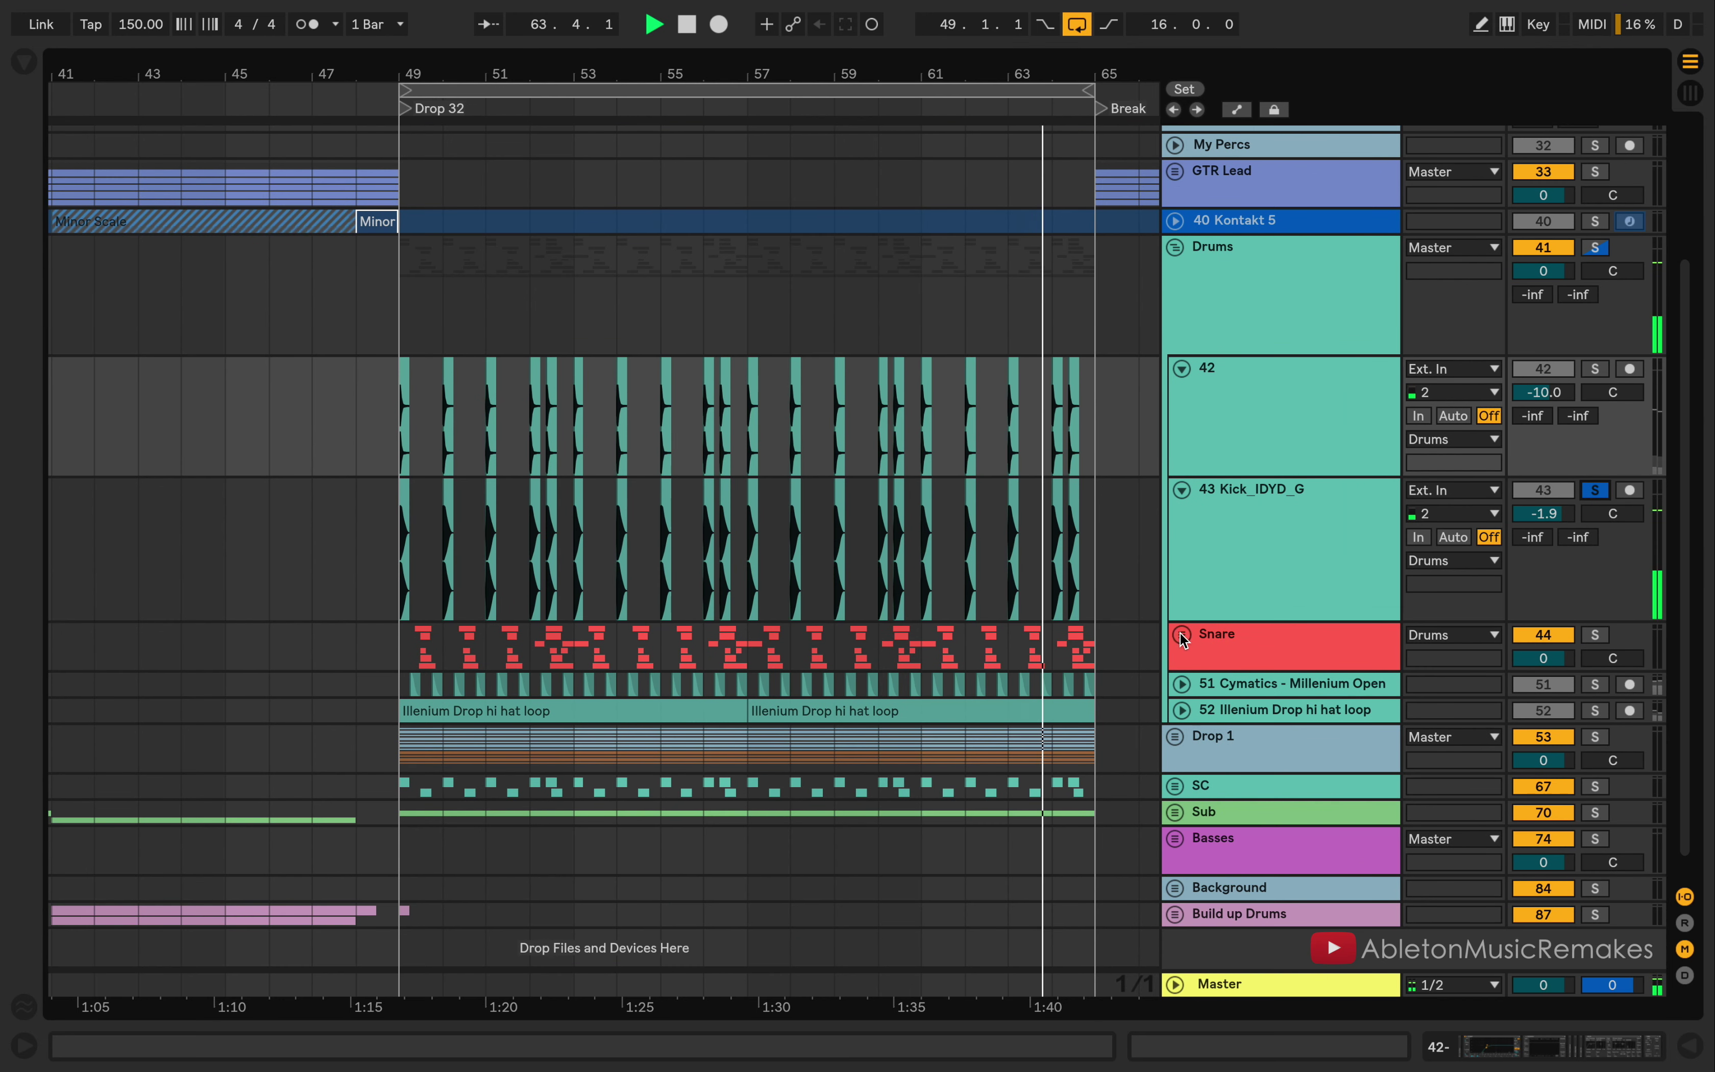
Step: Solo the Snare group, unfold the 51 Cymatics open hi-hat track and add it to the solo
left_click(1595, 634)
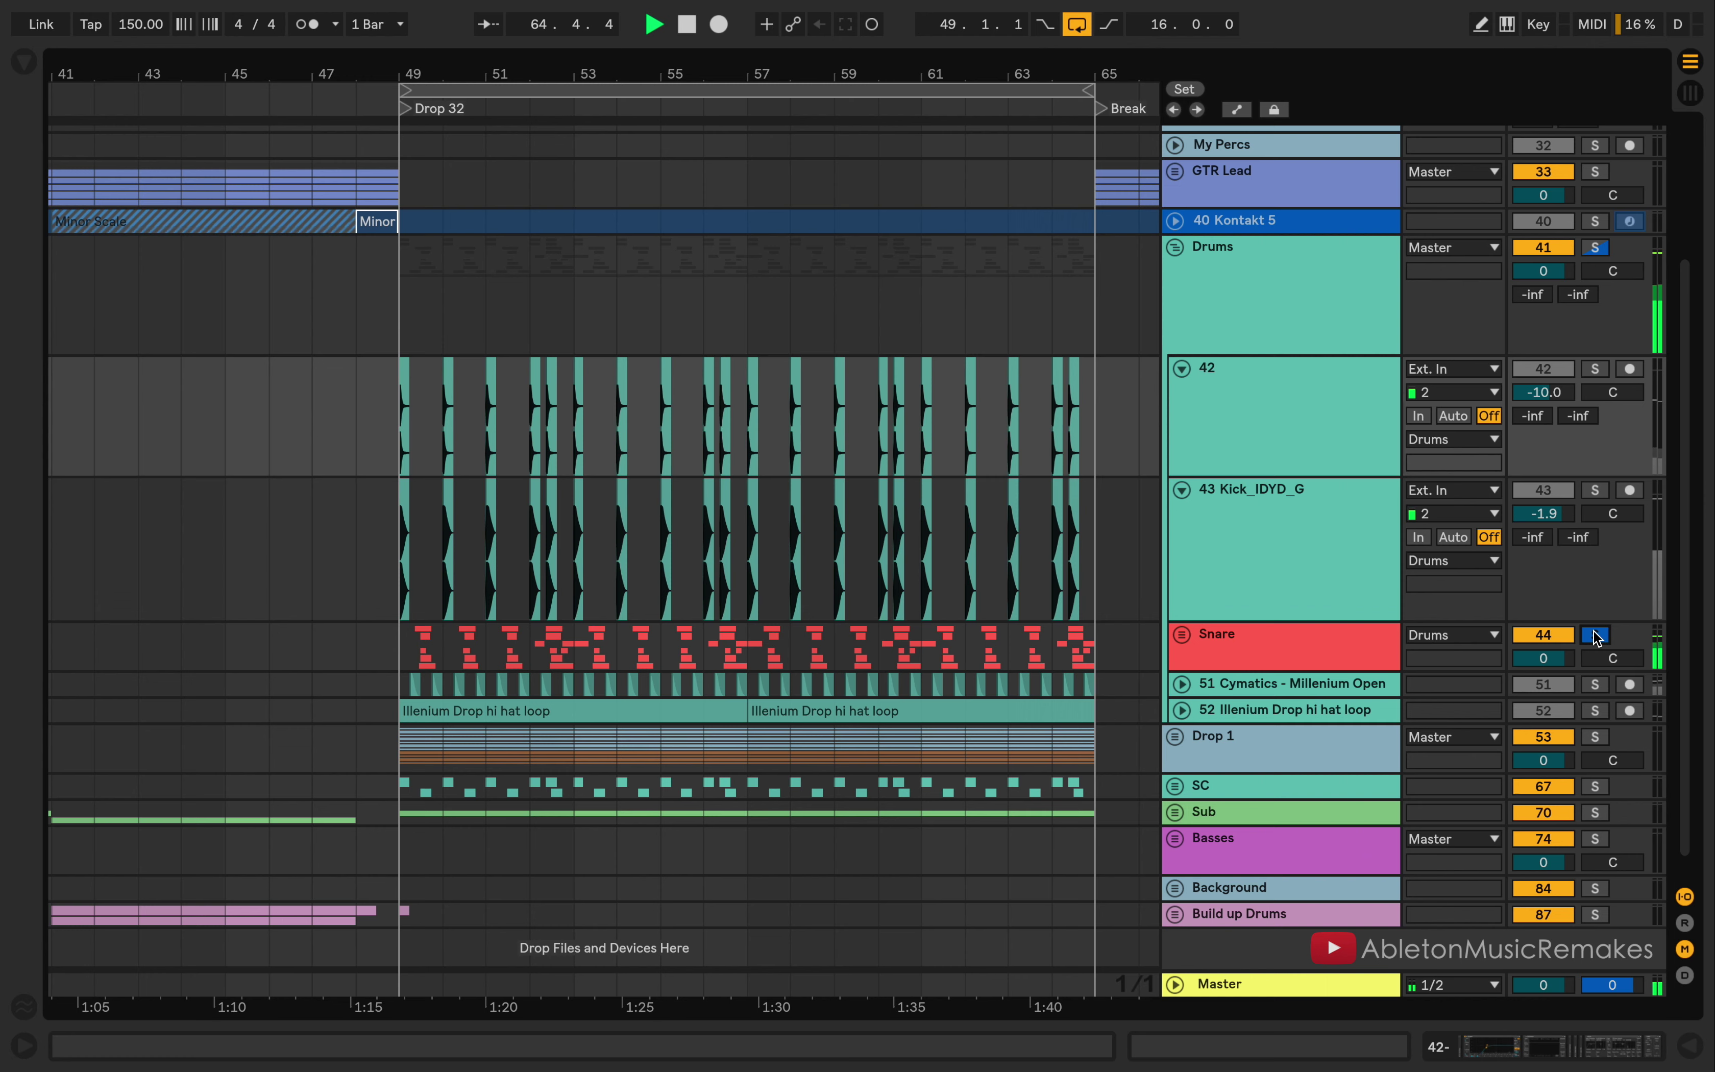
left_click(1185, 682)
scroll(1134, 684, "down", 4)
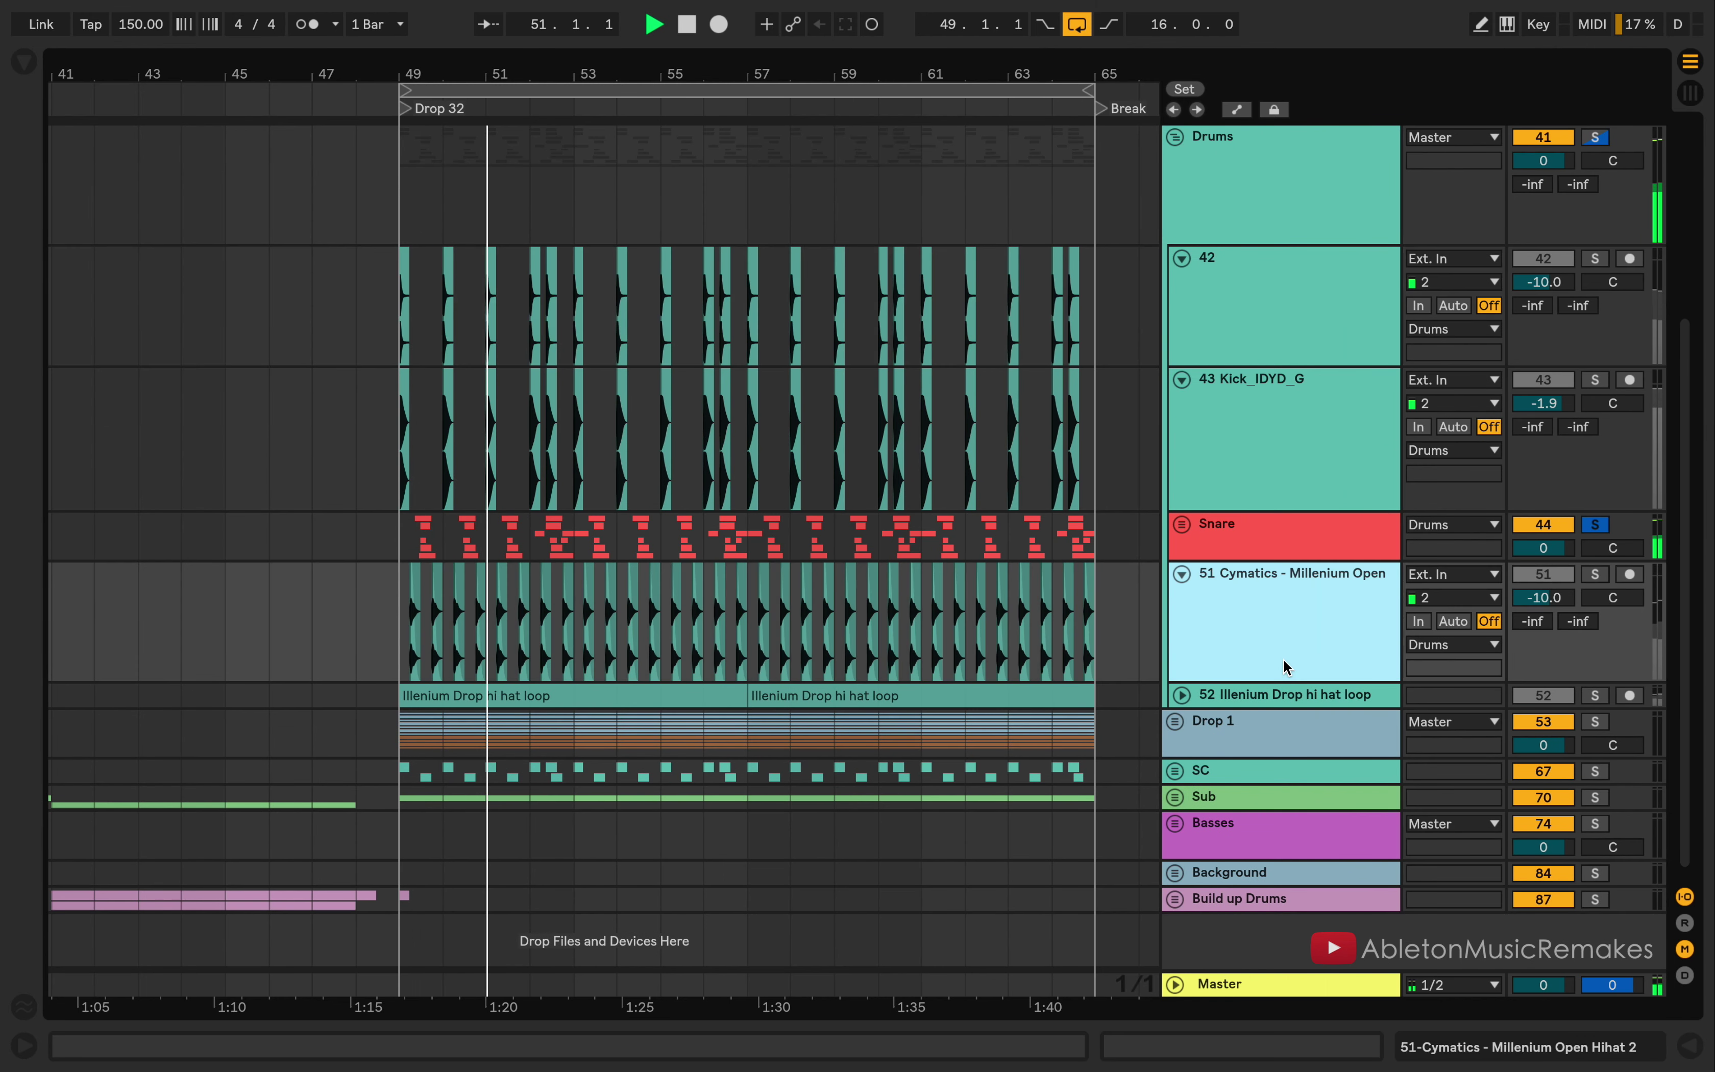
left_click(1596, 577, "super")
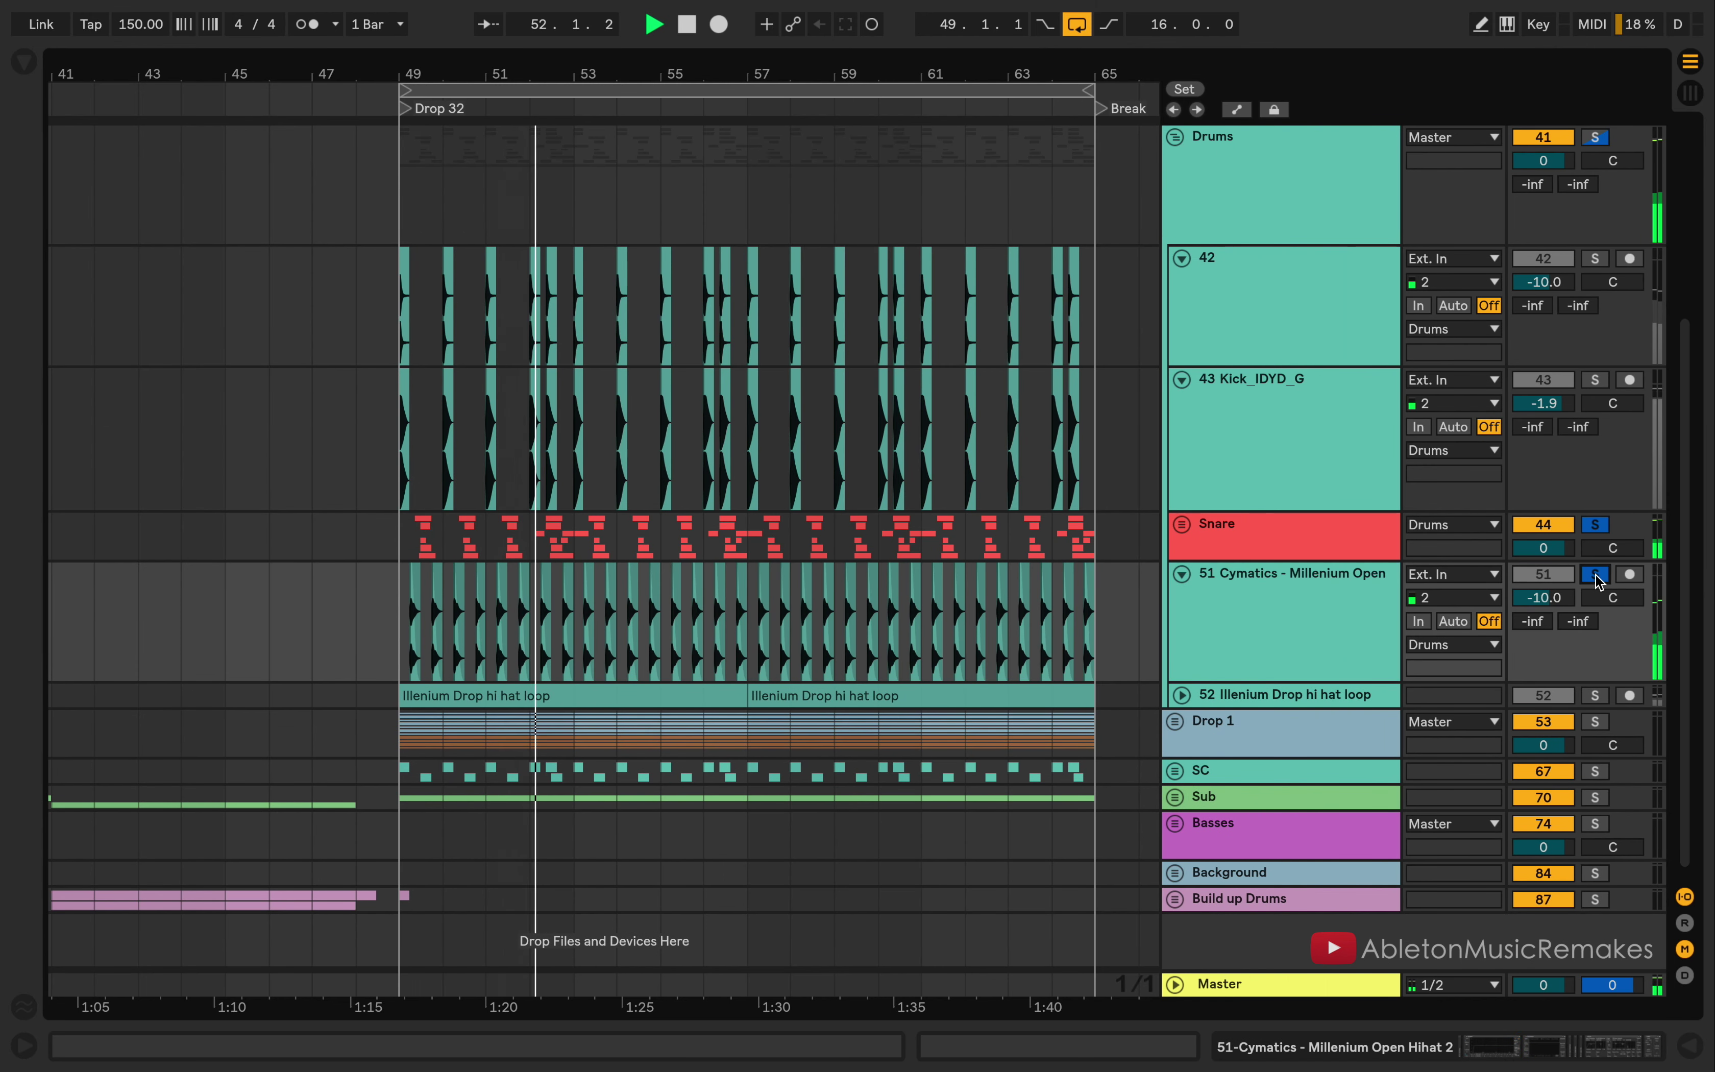
Step: Unfold the 52 Illenium Drop hi hat loop track, add it to the solo and set its volume to -8 dB
left_click(1182, 695)
left_click(1595, 696, "super")
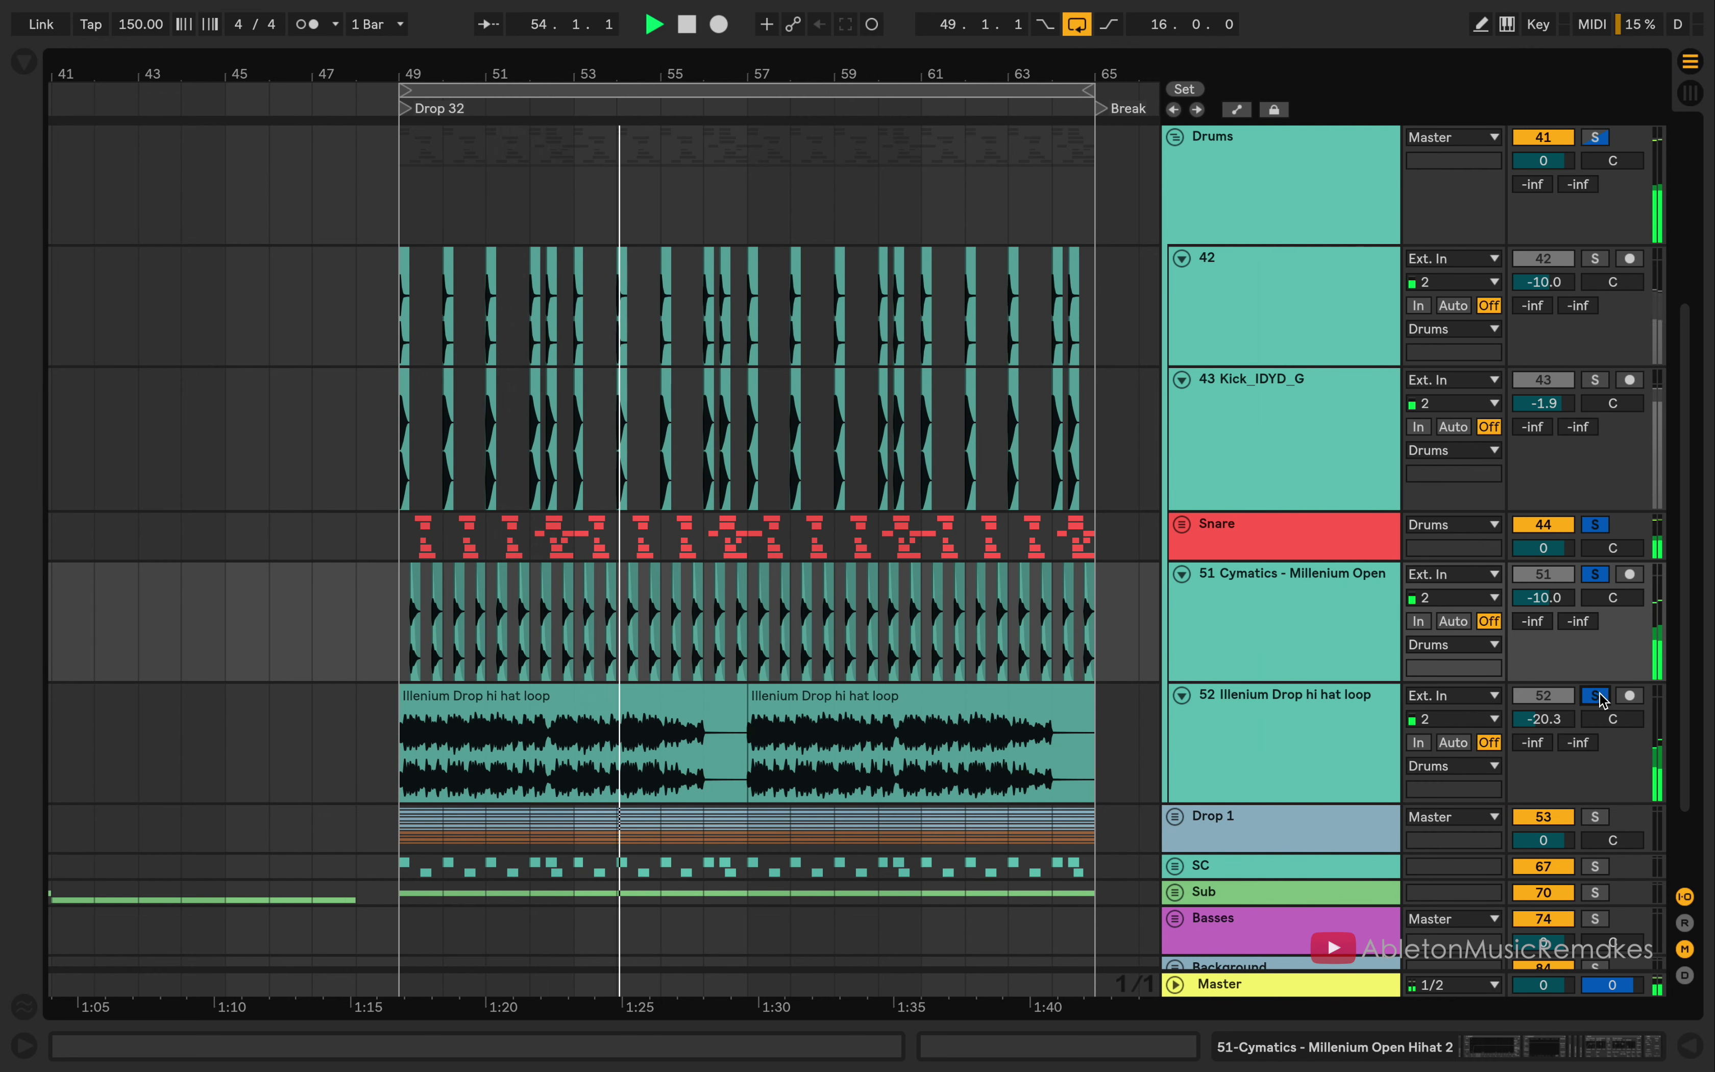
left_click(1551, 719)
type("-8")
key("Return")
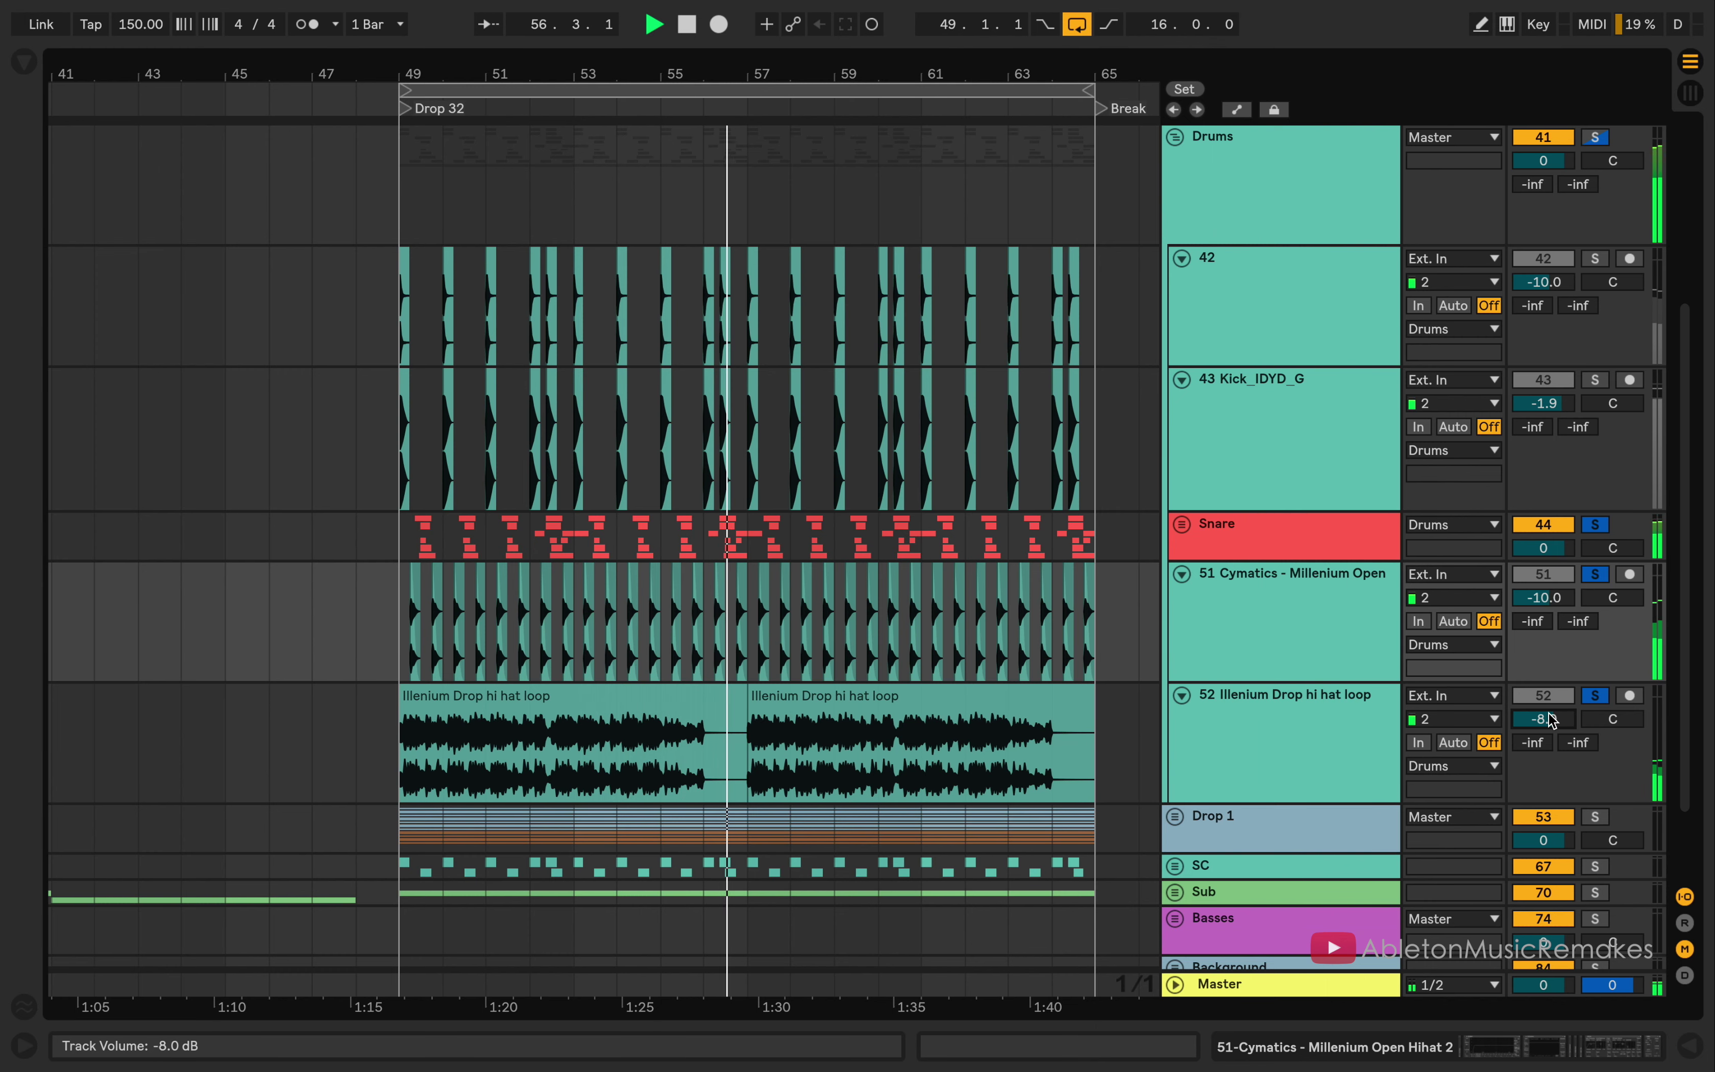
Step: Solo the whole Drums group instead of its individual tracks and fold the group
scroll(1573, 352, "up", 2)
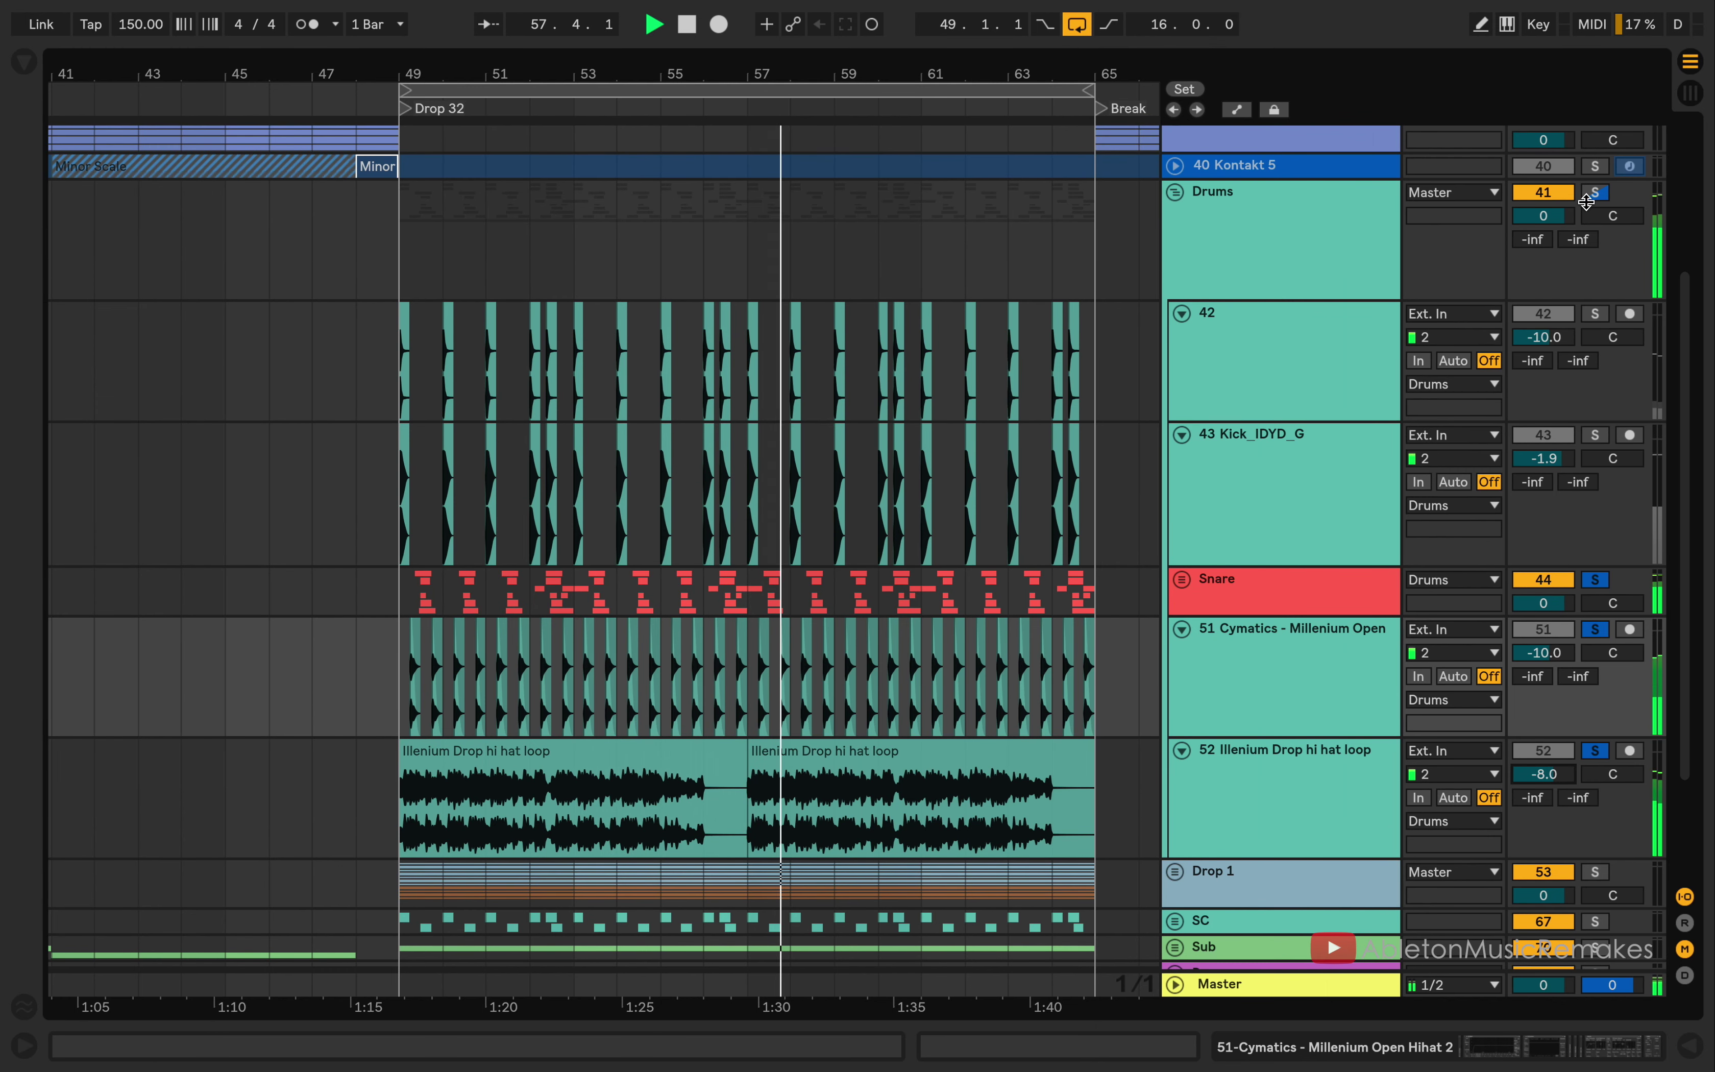
left_click(1600, 197)
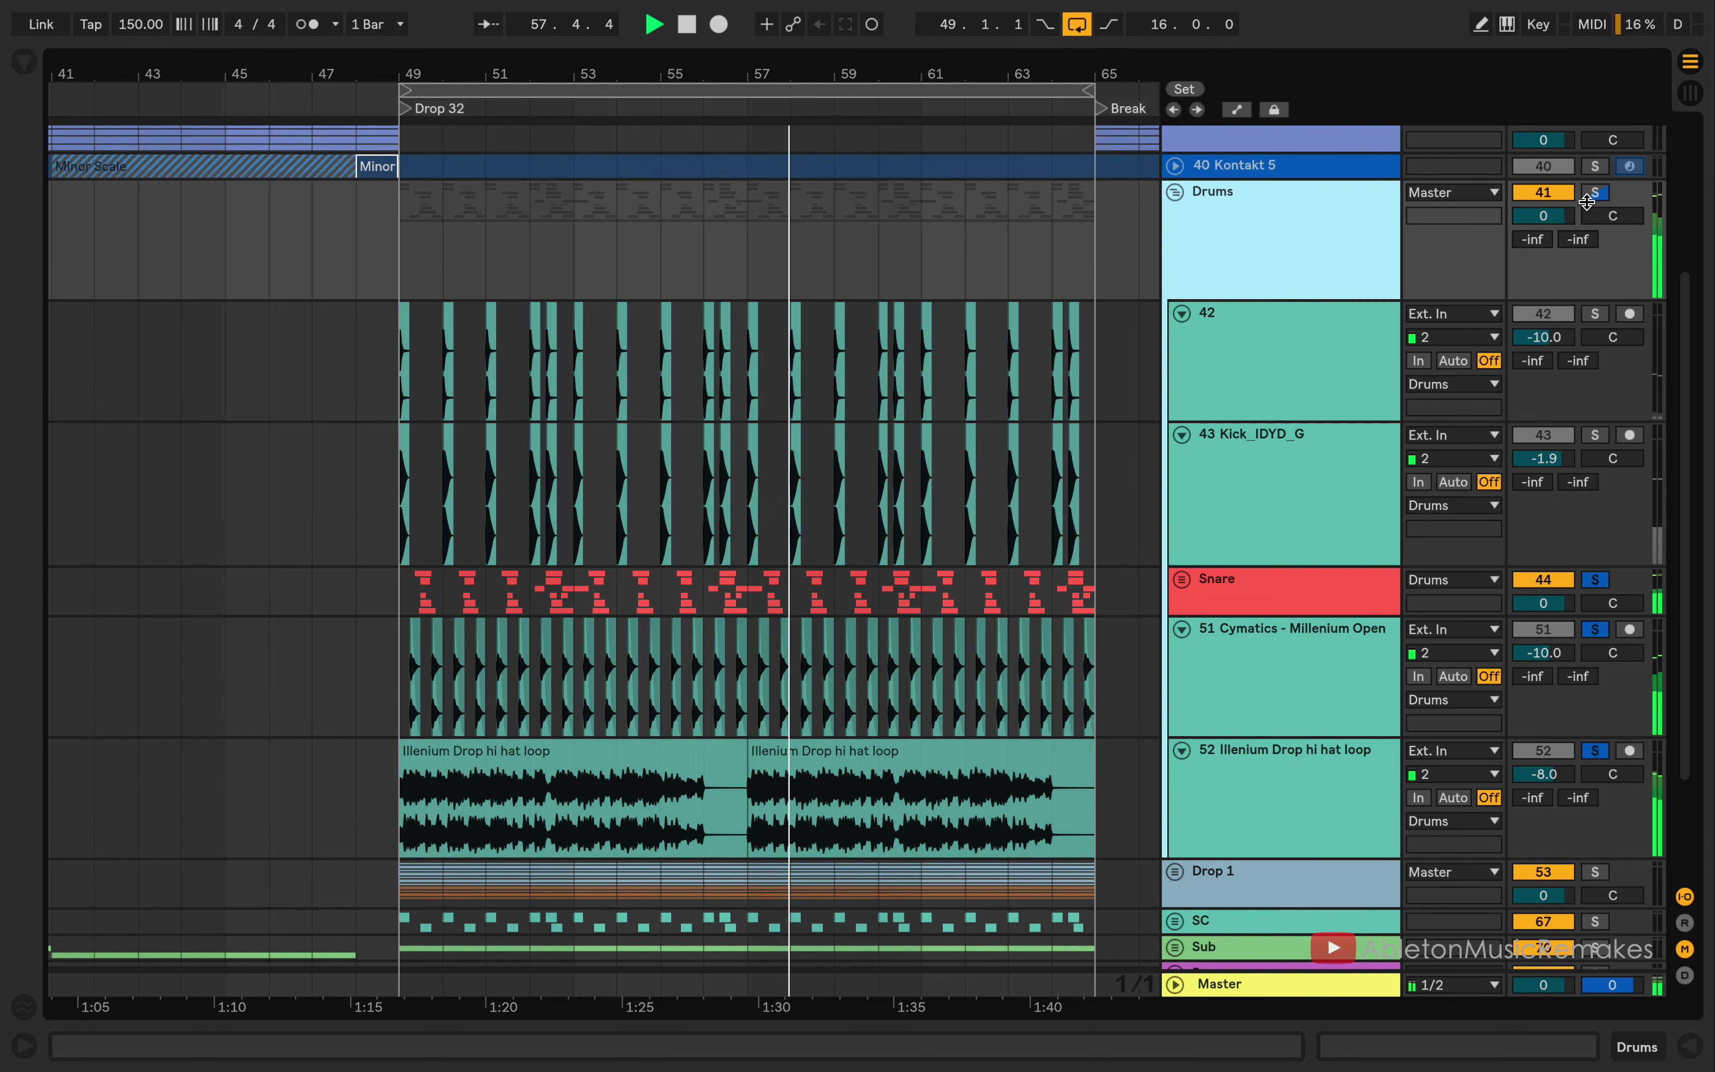
left_click(1175, 192)
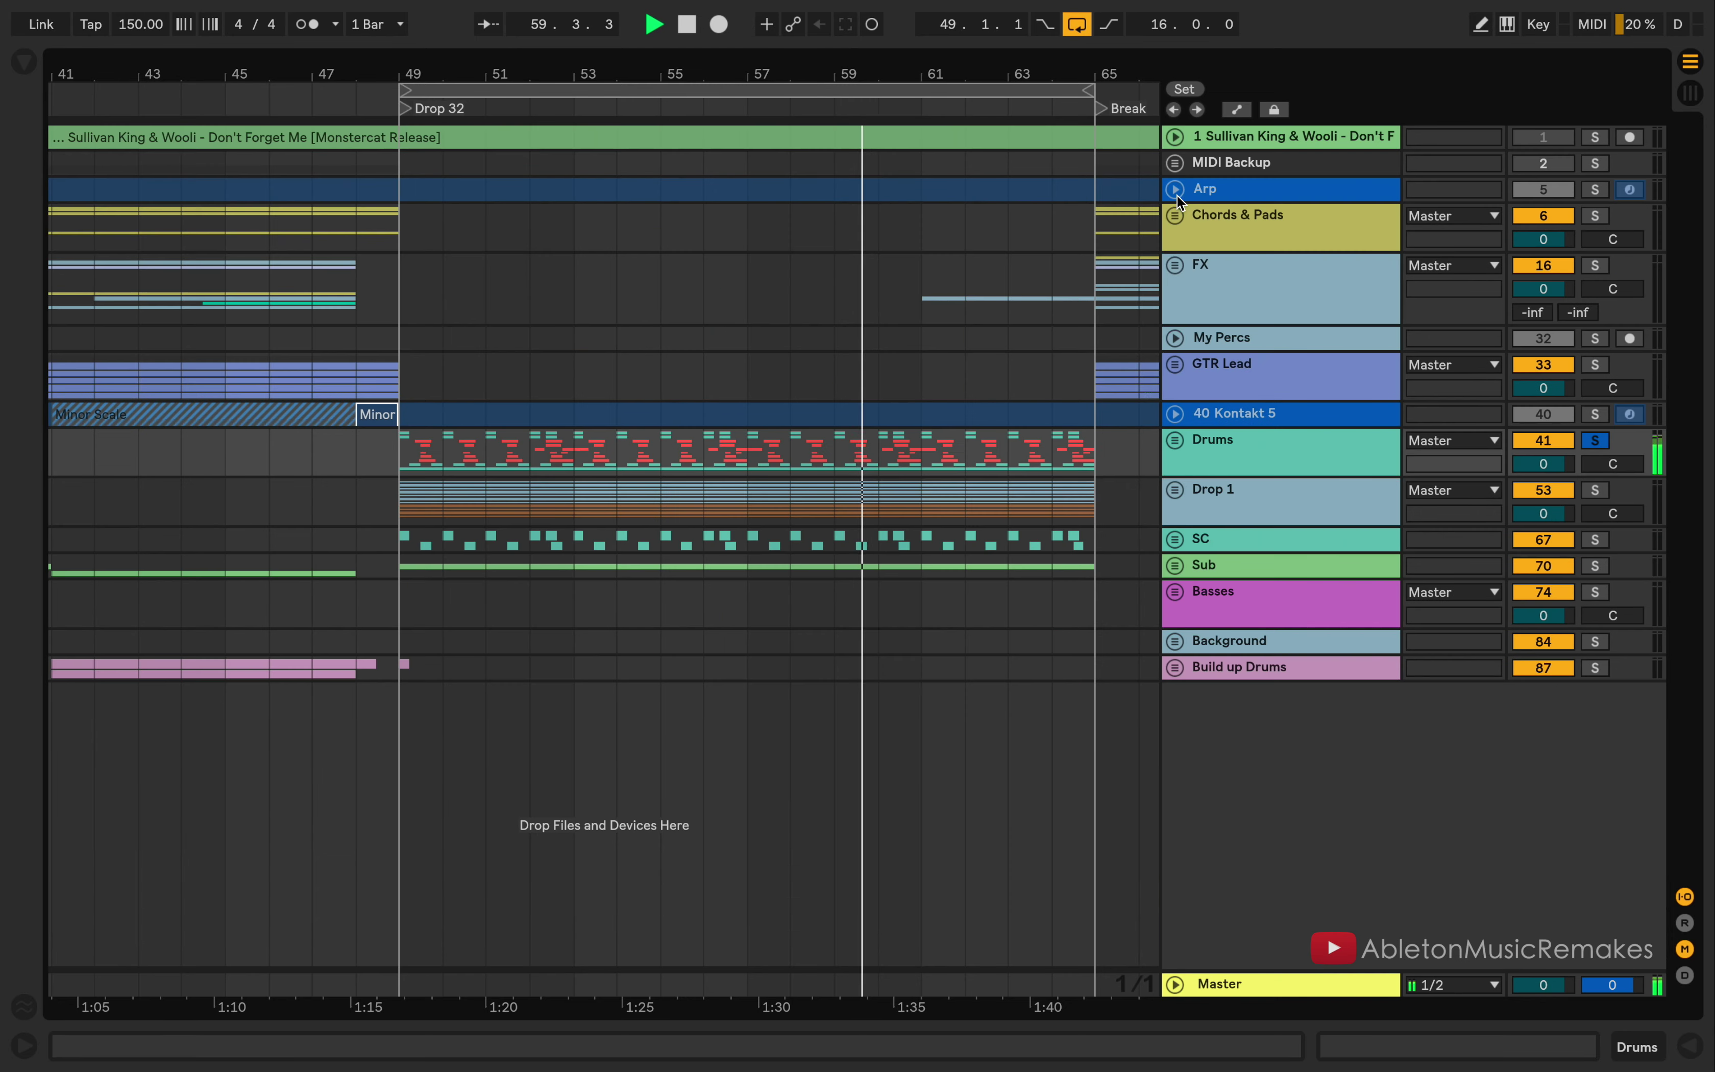
Step: Unfold the Drop 1 group and the Just amazing track in its Synth group, and solo Drop 1
left_click(1175, 490)
scroll(1085, 523, "down", 5)
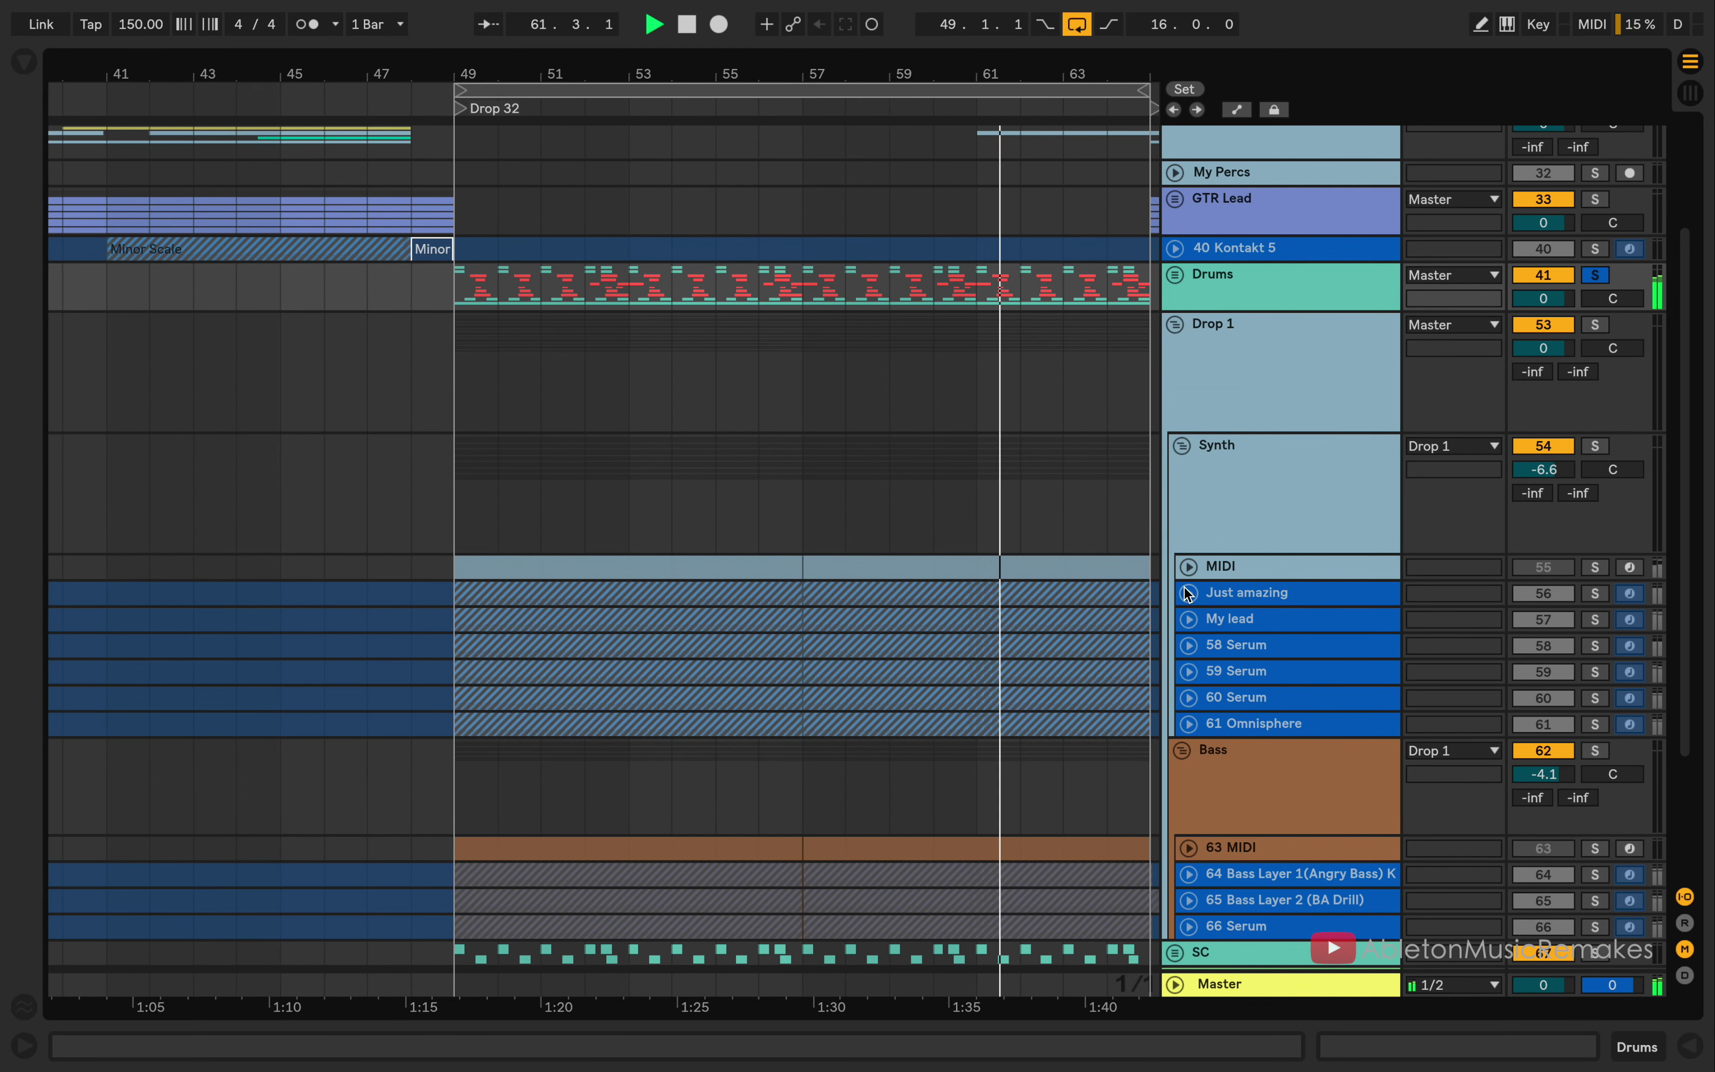
left_click(1188, 593)
scroll(1060, 547, "down", 1)
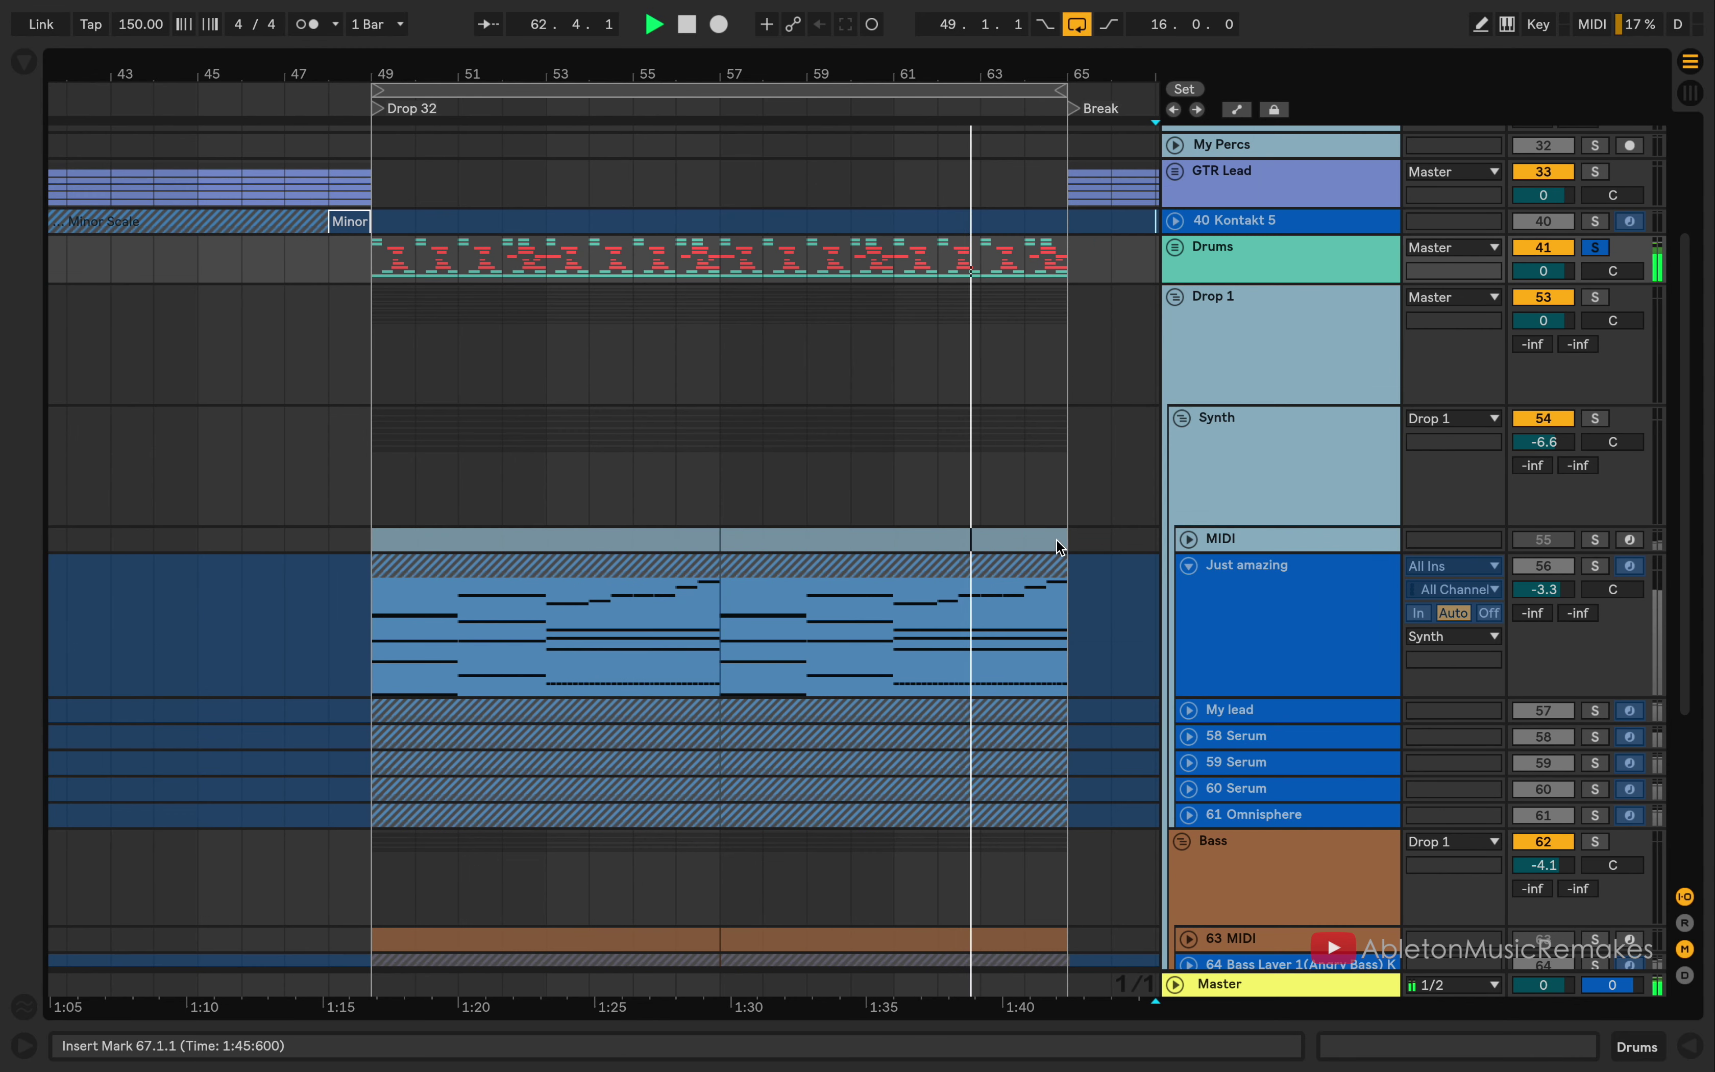
left_click(1596, 298)
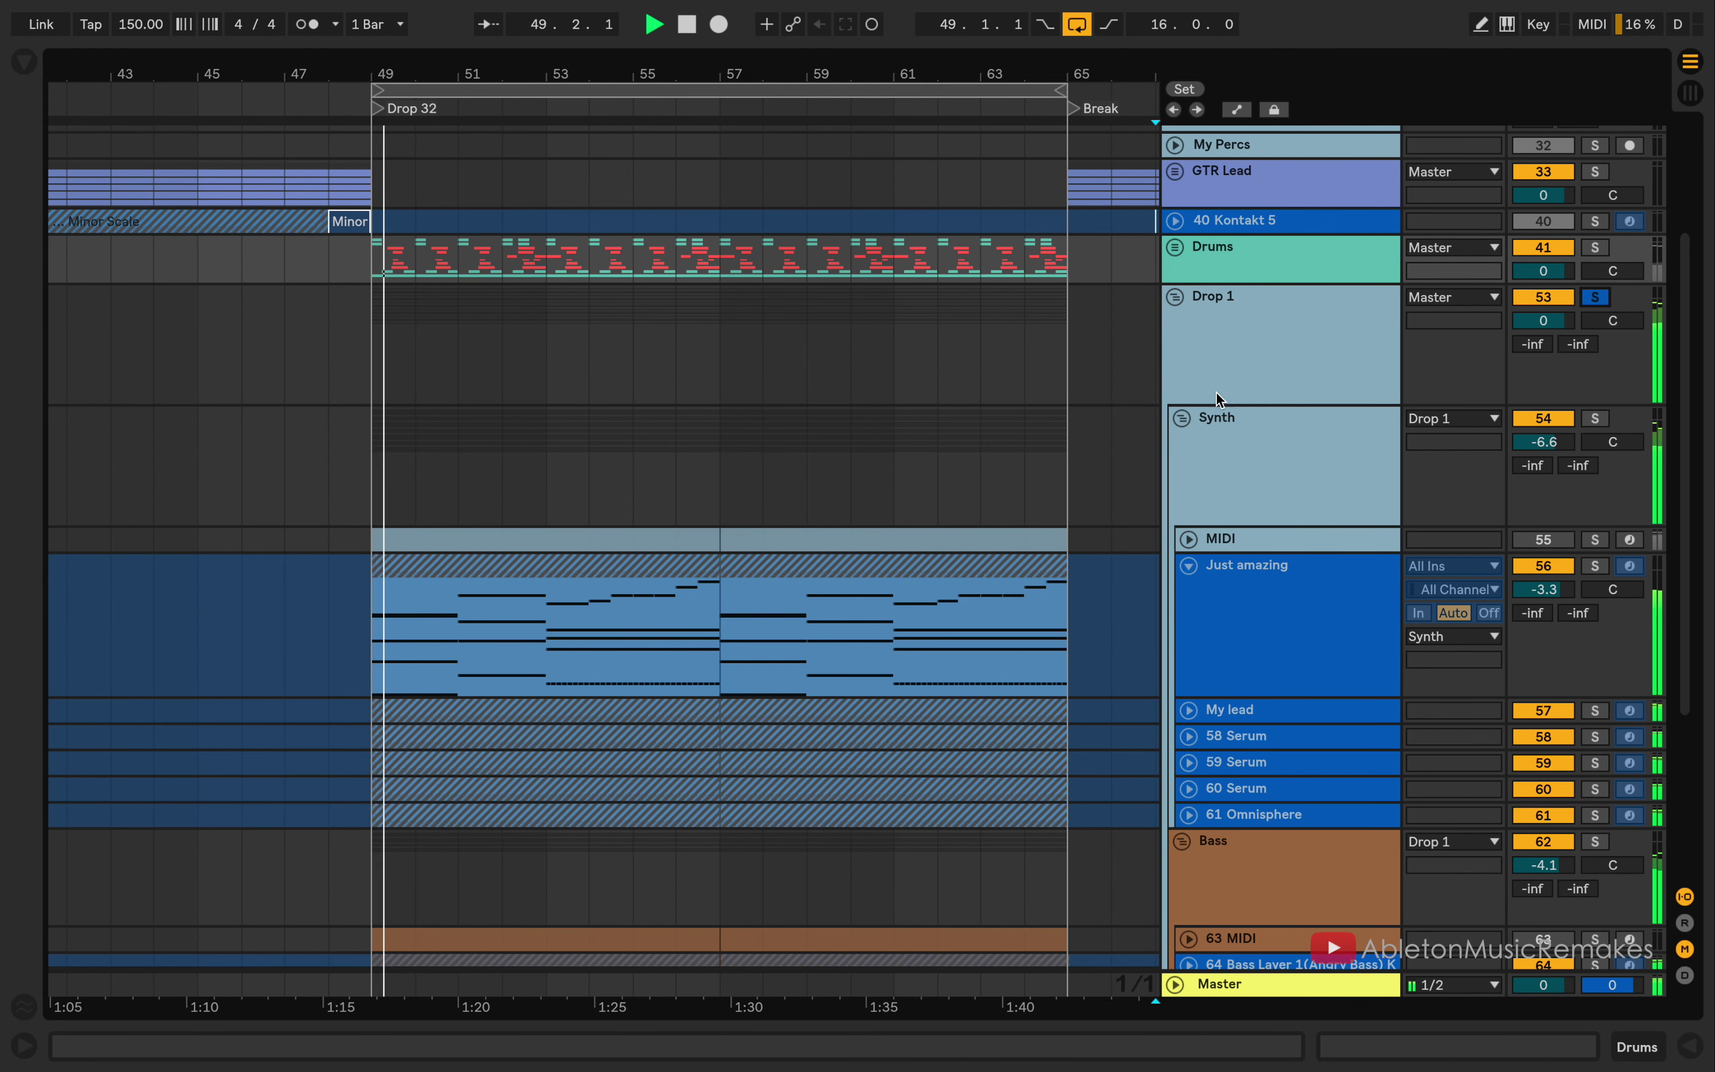
Step: Solo the Just amazing synth track and display its device chain
left_click(1593, 574)
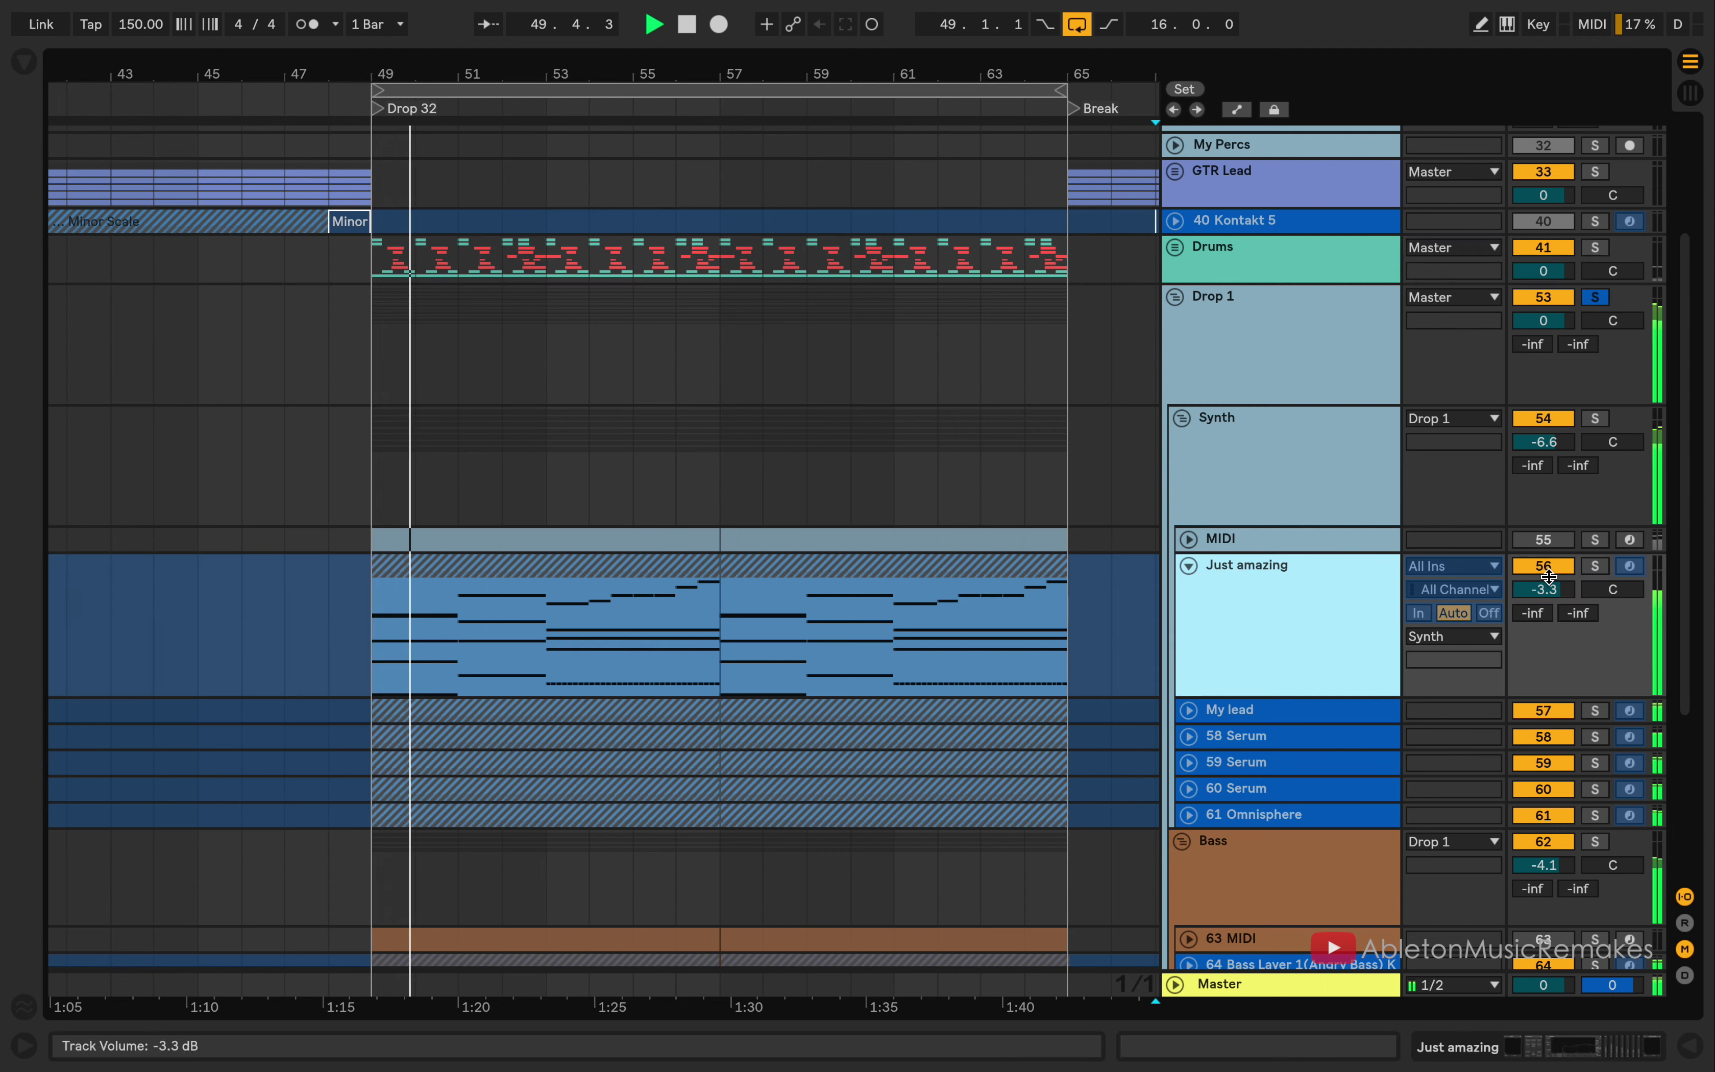
left_click(1595, 565)
left_click(1204, 609)
double_click(1205, 611)
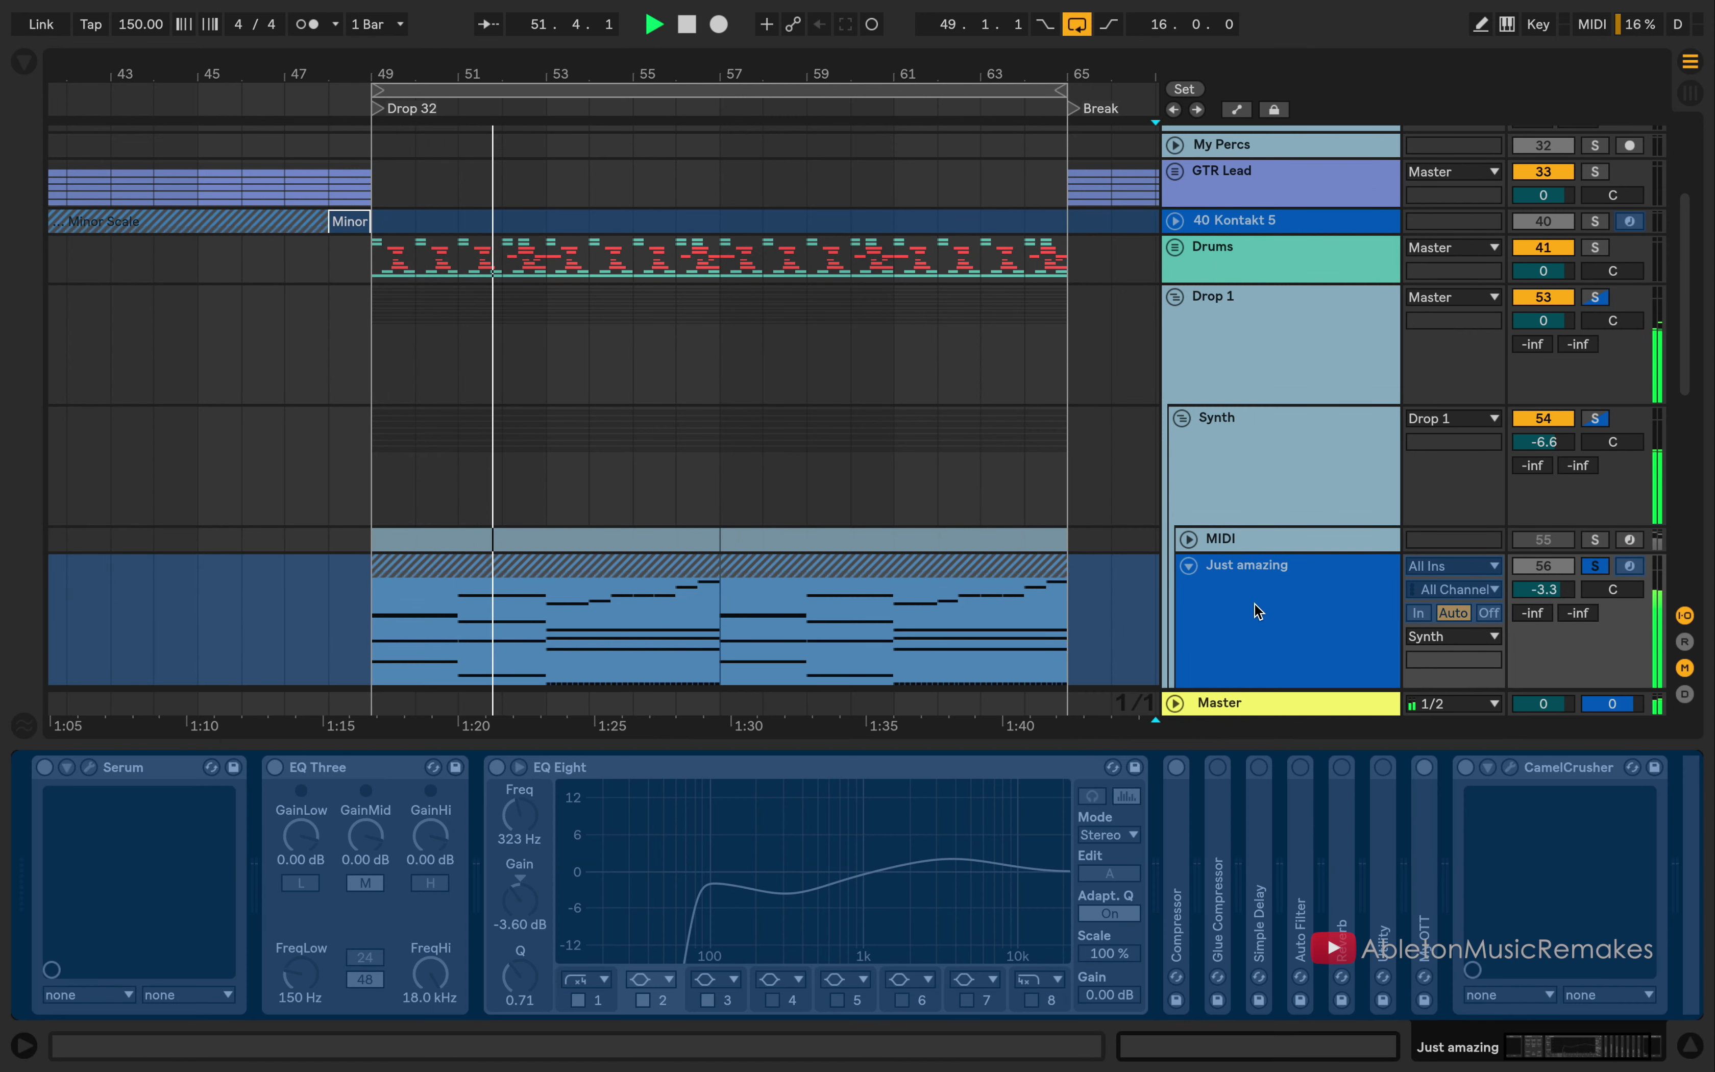
Step: Unfold the Synth group's MIDI track and display its Alicia rack device chain
scroll(1229, 549, "down", 3)
left_click(1188, 428)
scroll(921, 425, "down", 8)
scroll(922, 425, "left", 1)
left_click(595, 220)
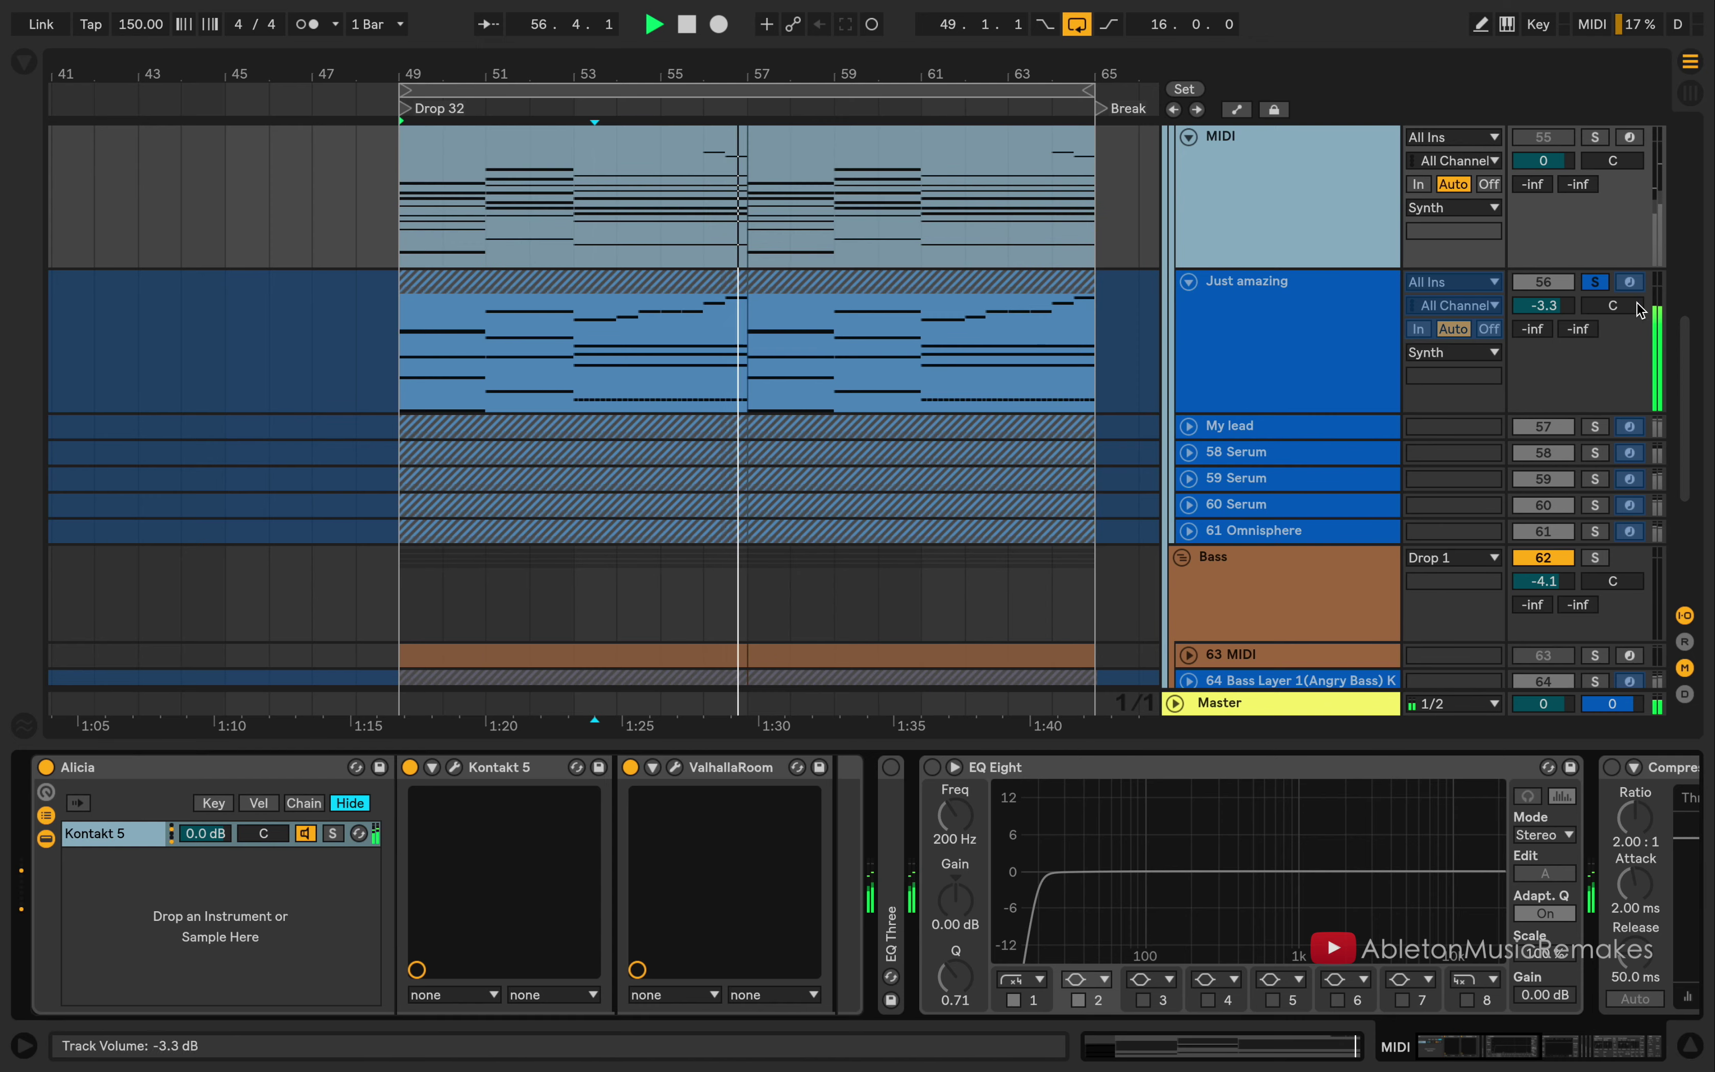
Step: Unfold the My lead and 58 Serum tracks in the Synth group and solo them in turn
left_click(1190, 428)
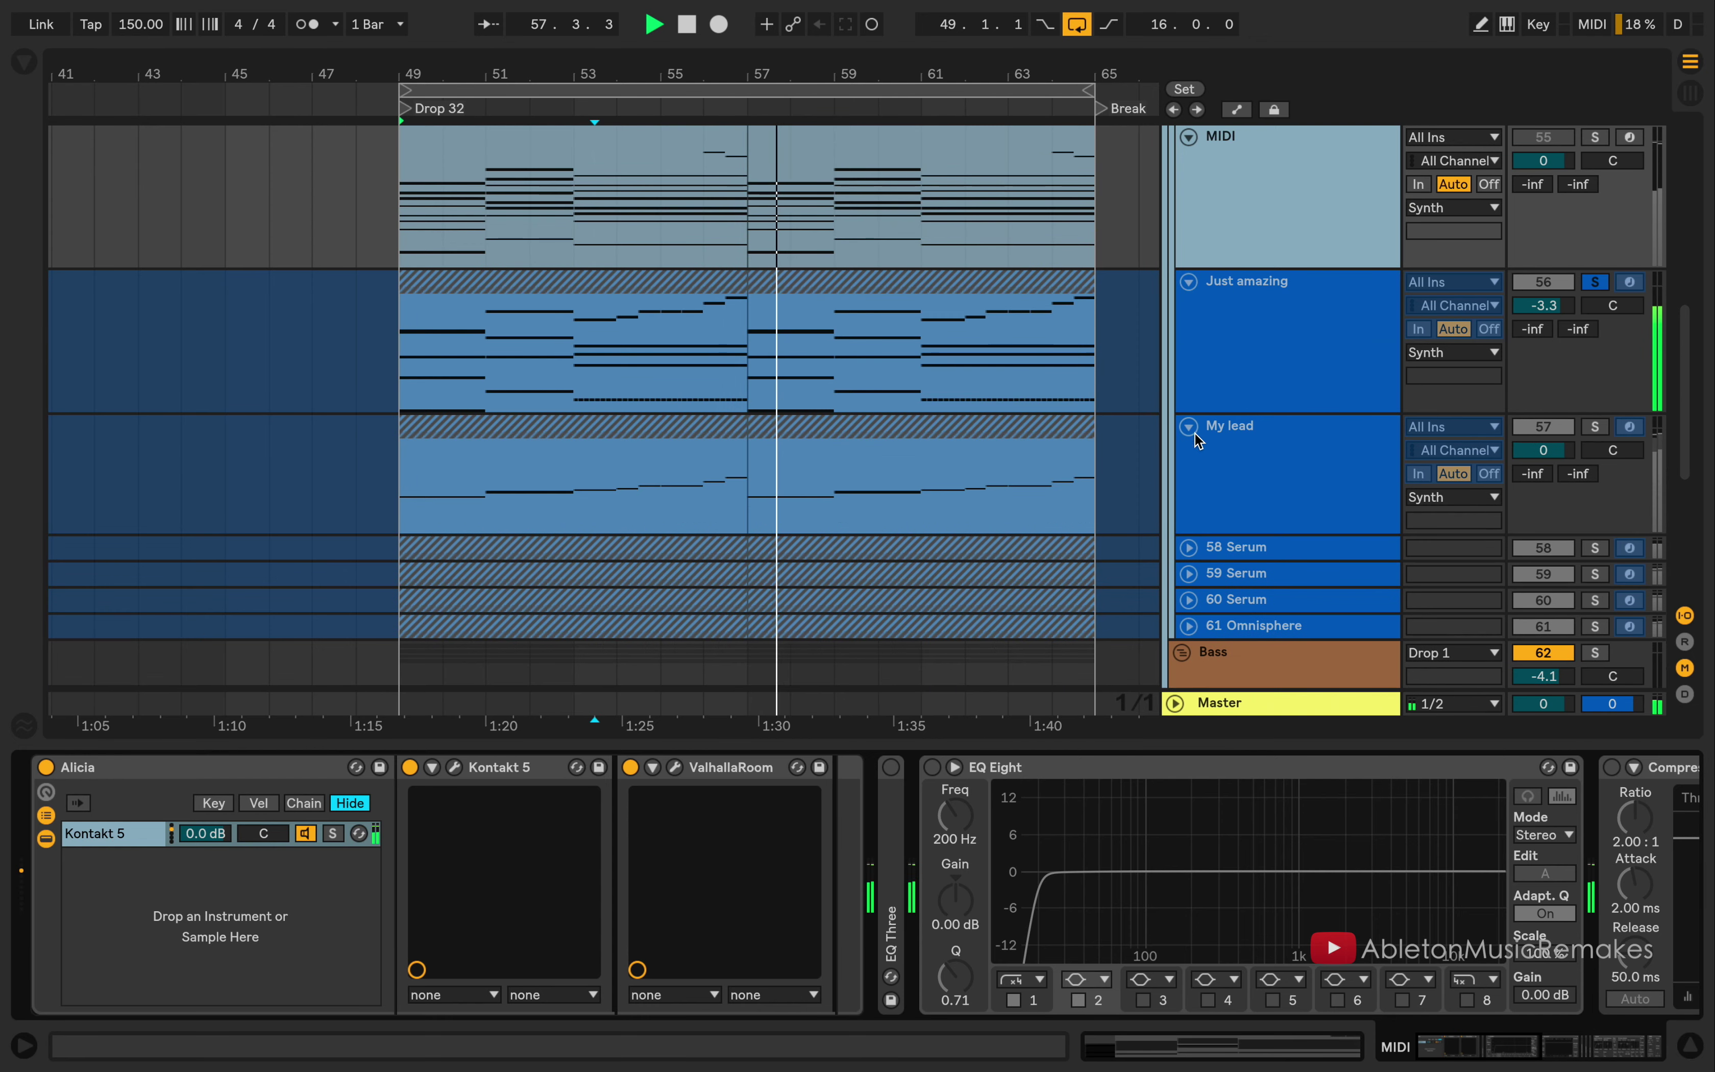
left_click(1595, 427)
left_click(1595, 548)
left_click(1188, 547)
scroll(1240, 588, "down", 2)
scroll(1240, 589, "down", 1)
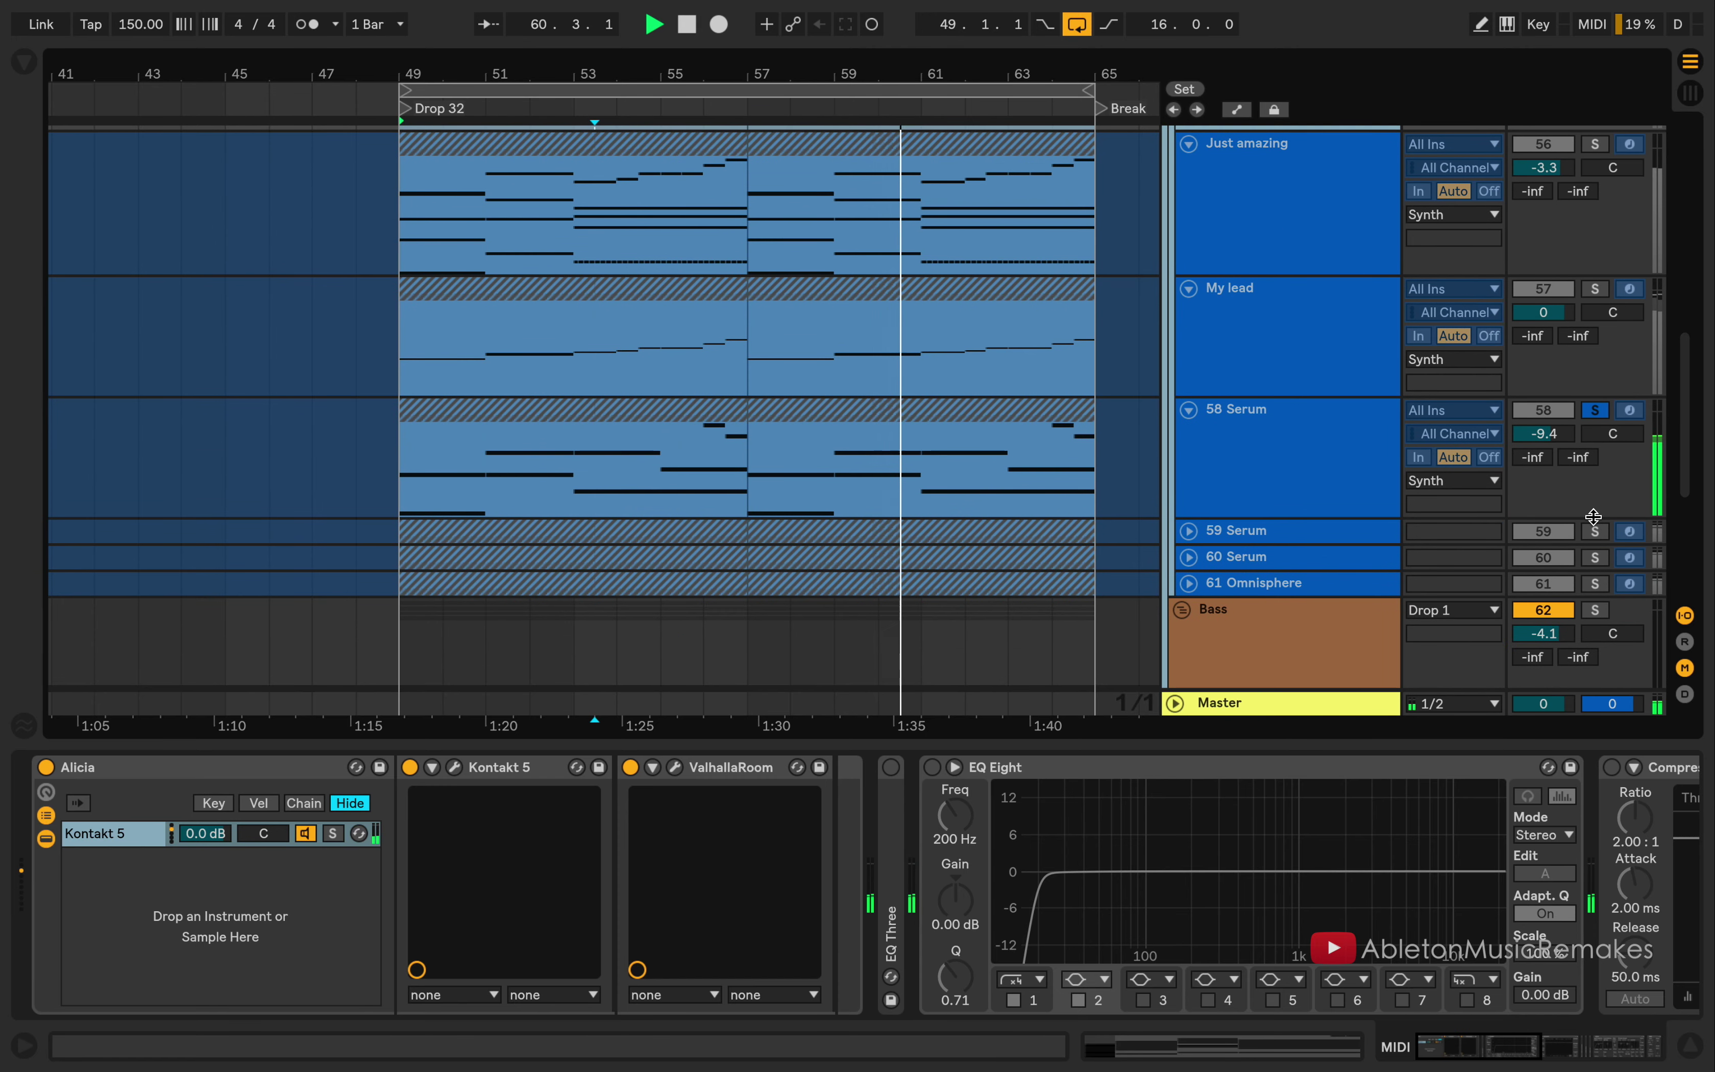
Step: Unfold the 59 Serum and 60 Serum tracks in the Synth group and solo them in turn
left_click(1189, 531)
scroll(1240, 546, "down", 5)
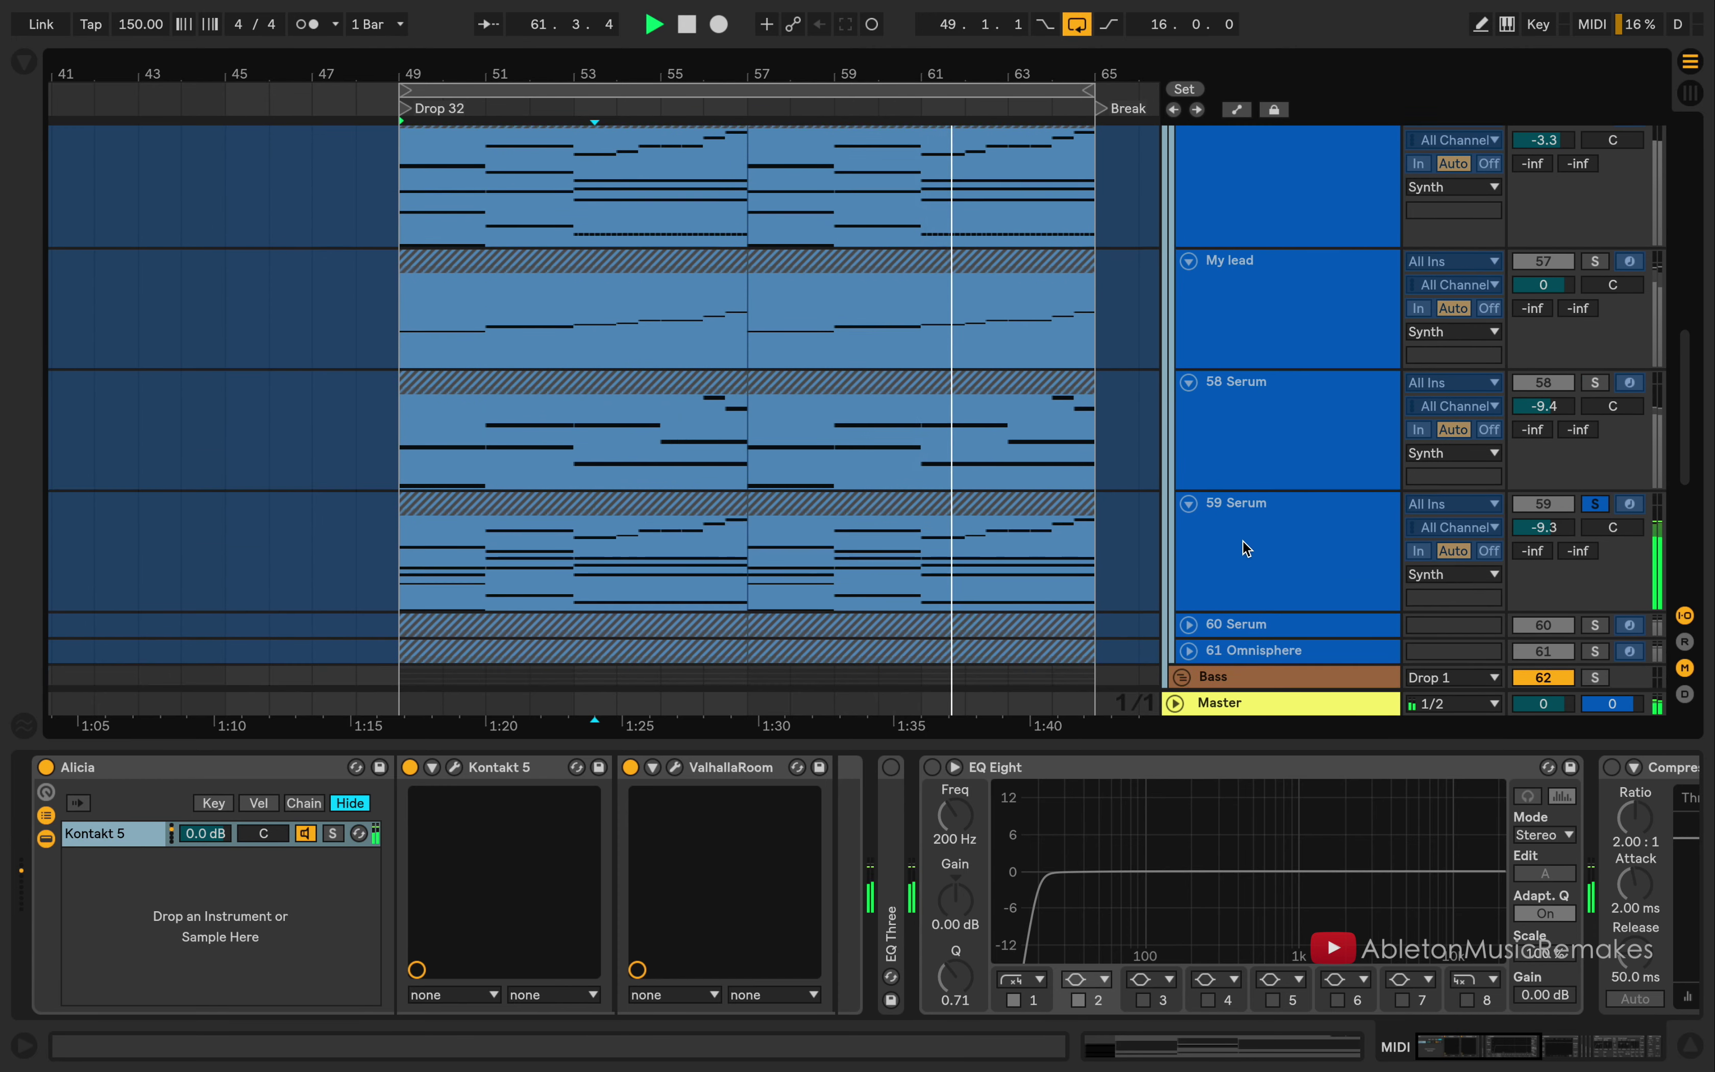
left_click(1189, 514)
scroll(1302, 528, "down", 4)
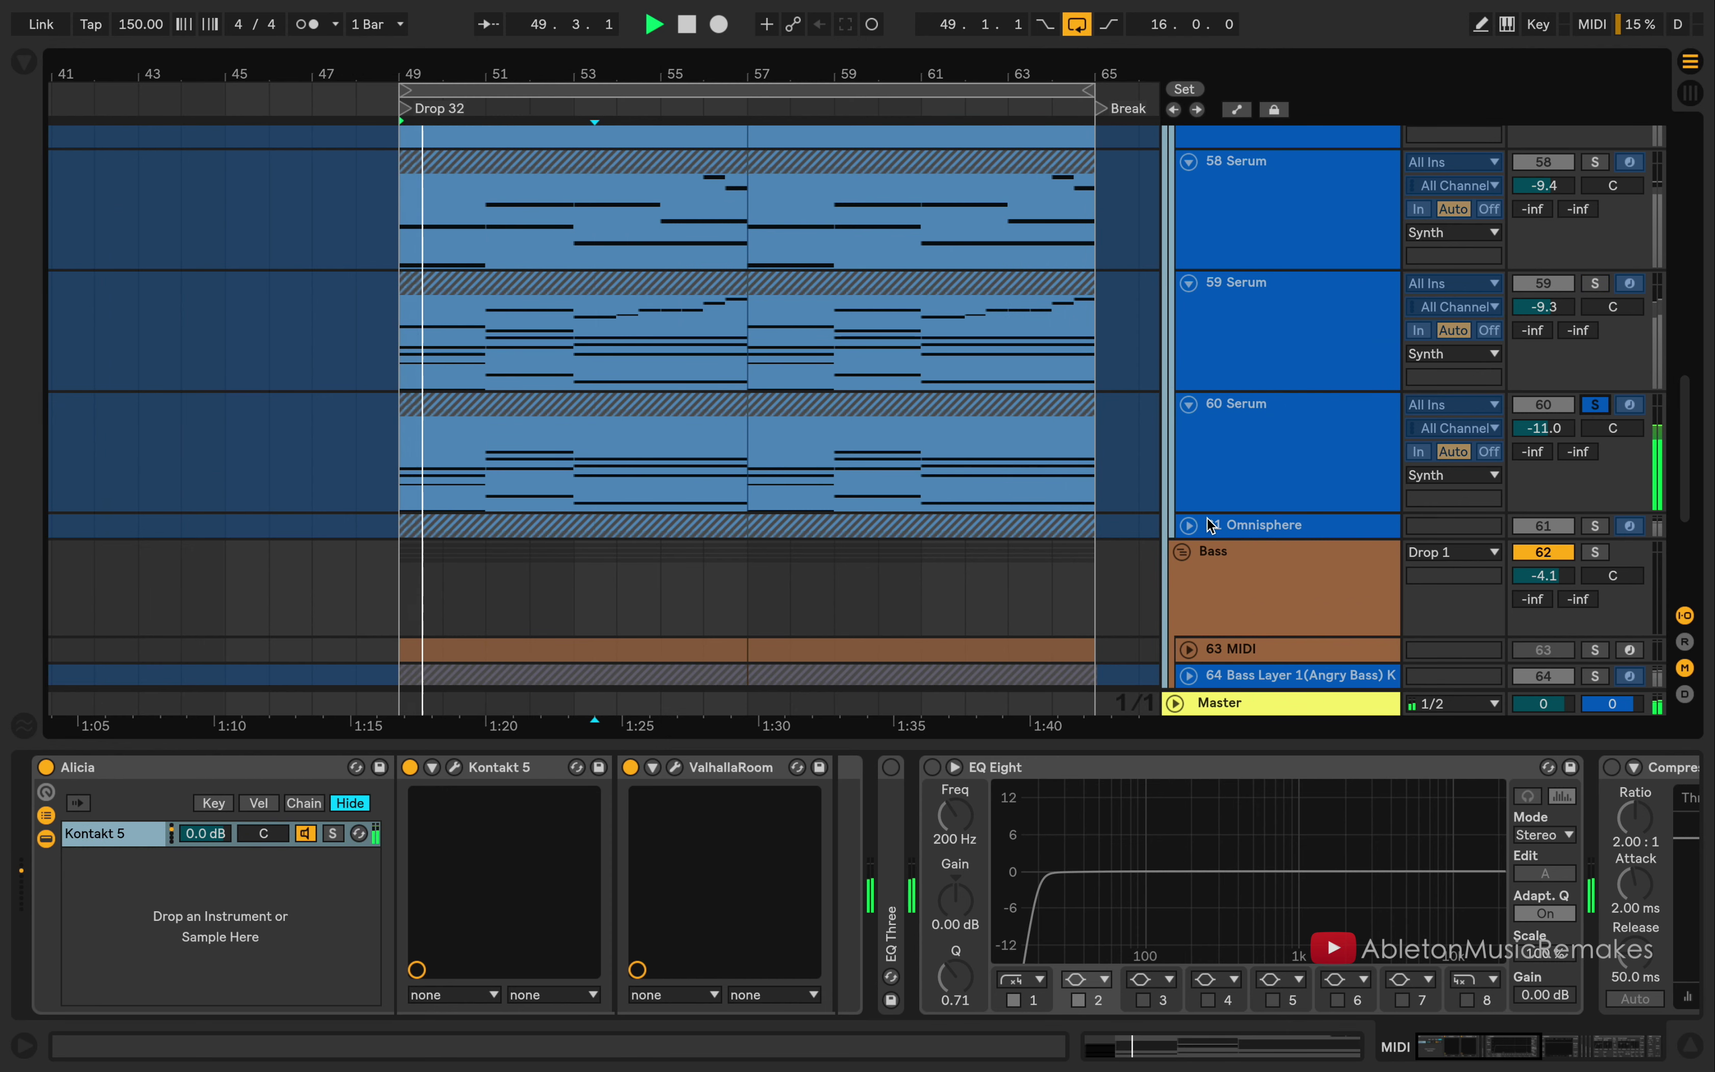
Step: Unfold 61 Omnisphere, display the 60 Serum device chain, then solo 61 Omnisphere and set its volume to -0.3 dB
left_click(1194, 523)
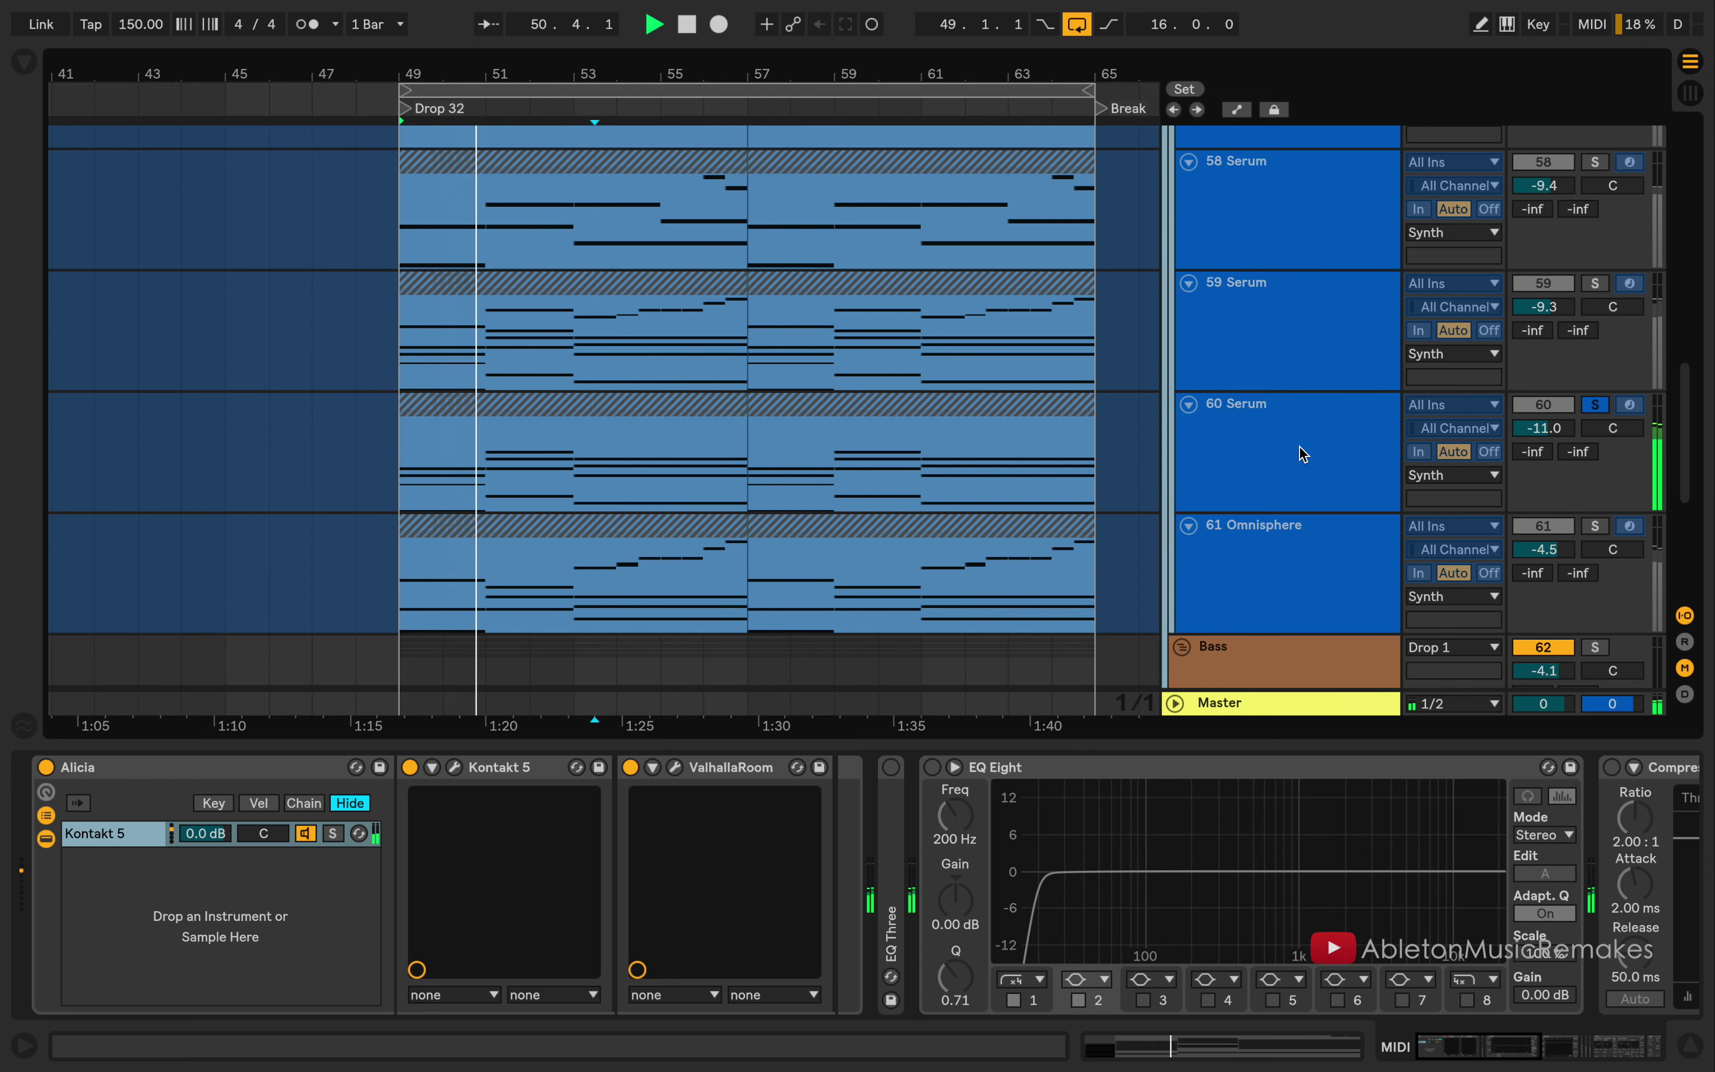
scroll(1299, 445, "down", 3)
left_click(1268, 372)
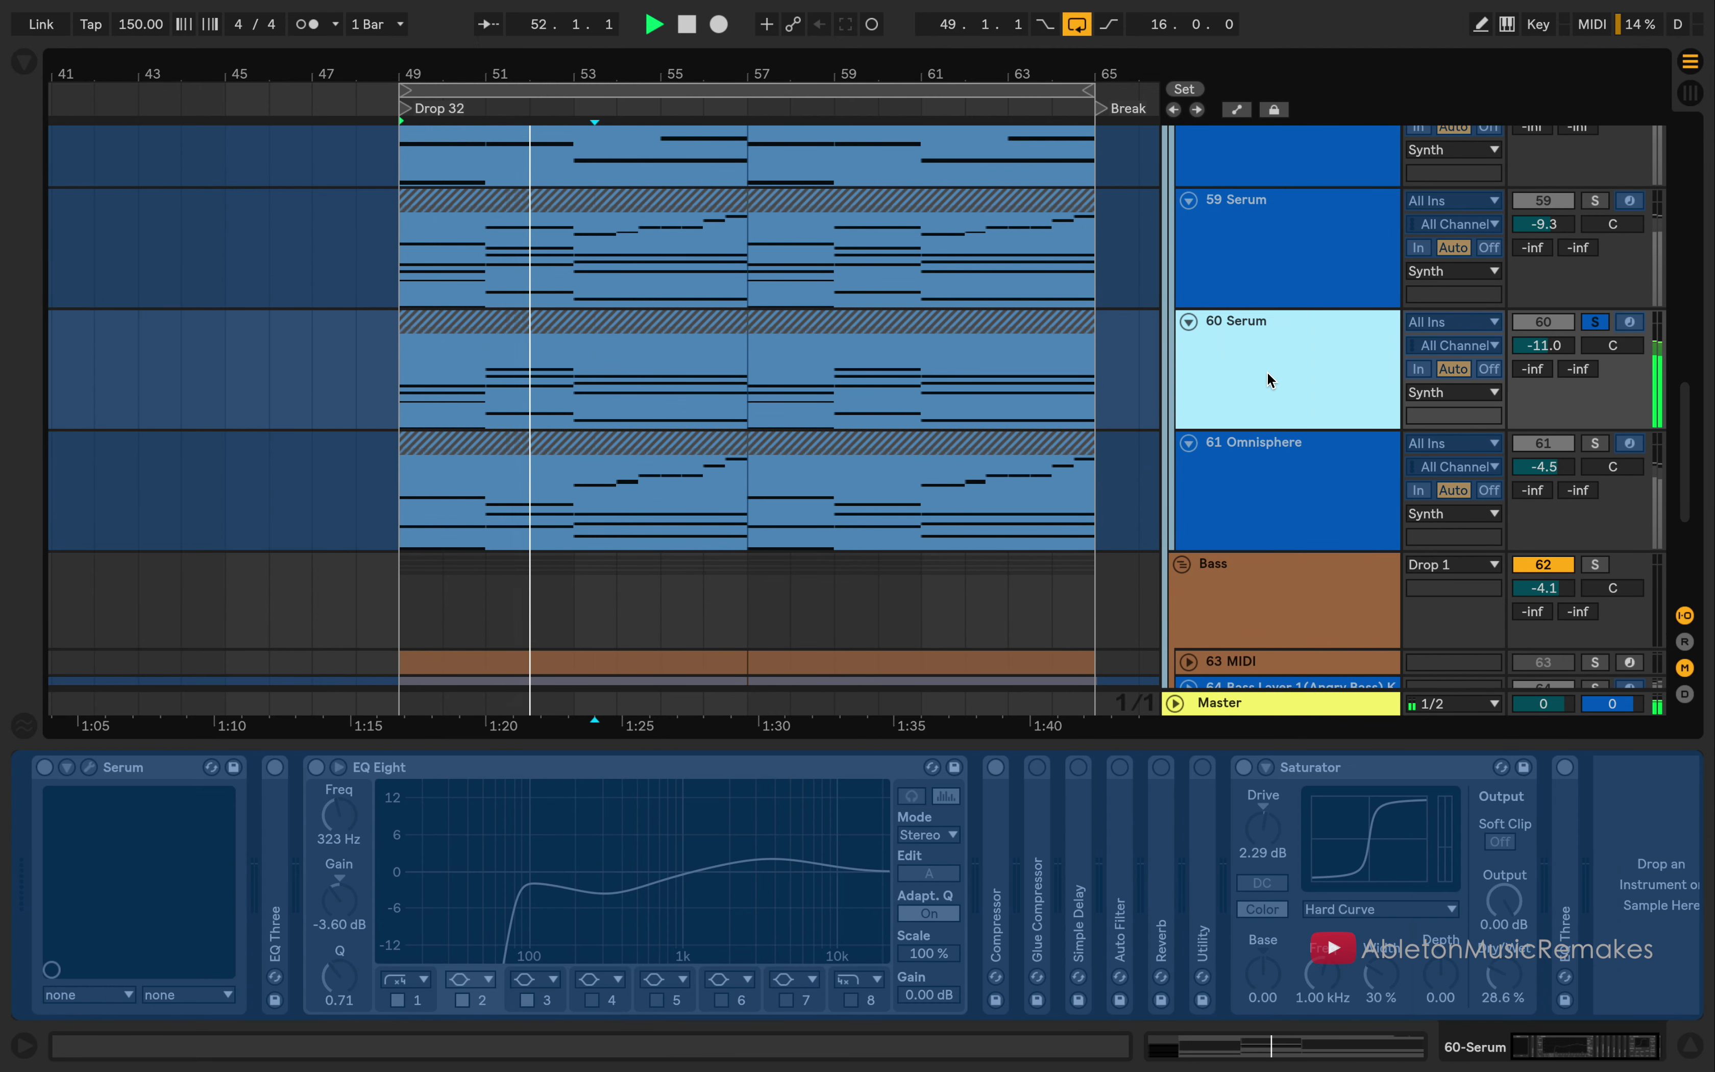
left_click(1594, 444)
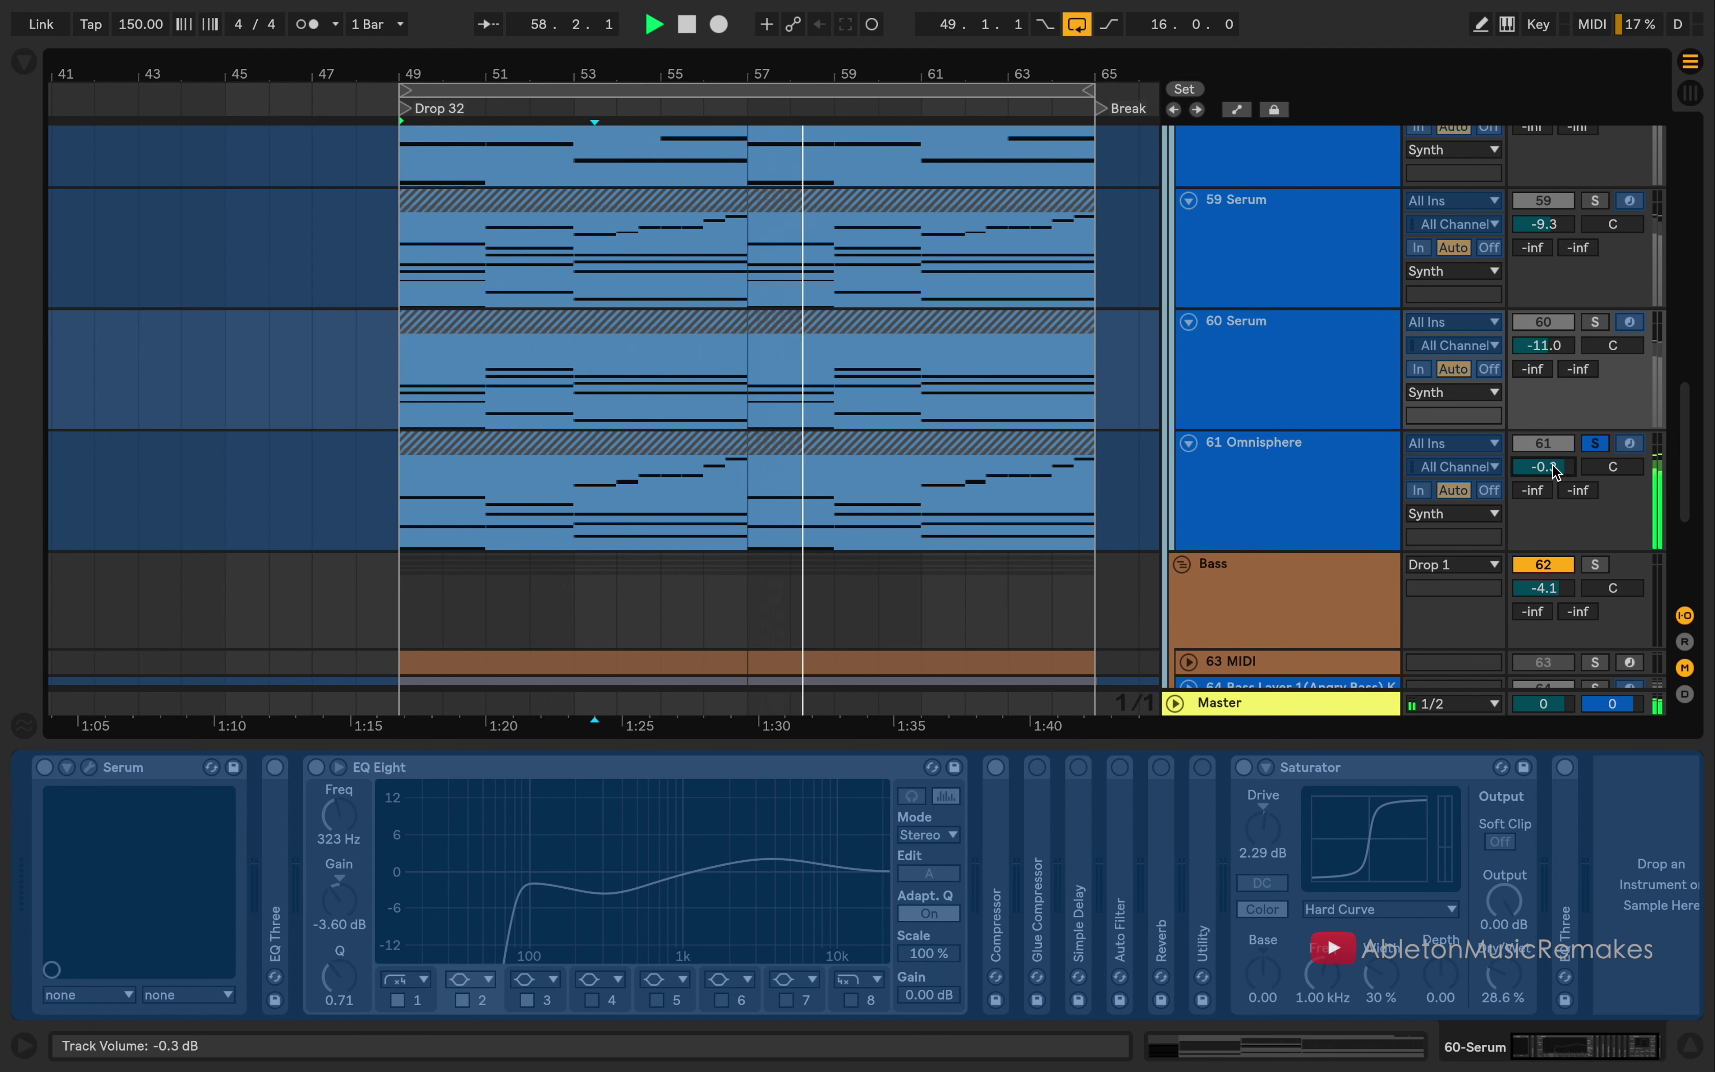
Step: Unfold the 64 Bass Layer 1, 65 Bass Layer 2 and 66 Serum tracks in the Bass group
scroll(1282, 491, "down", 5)
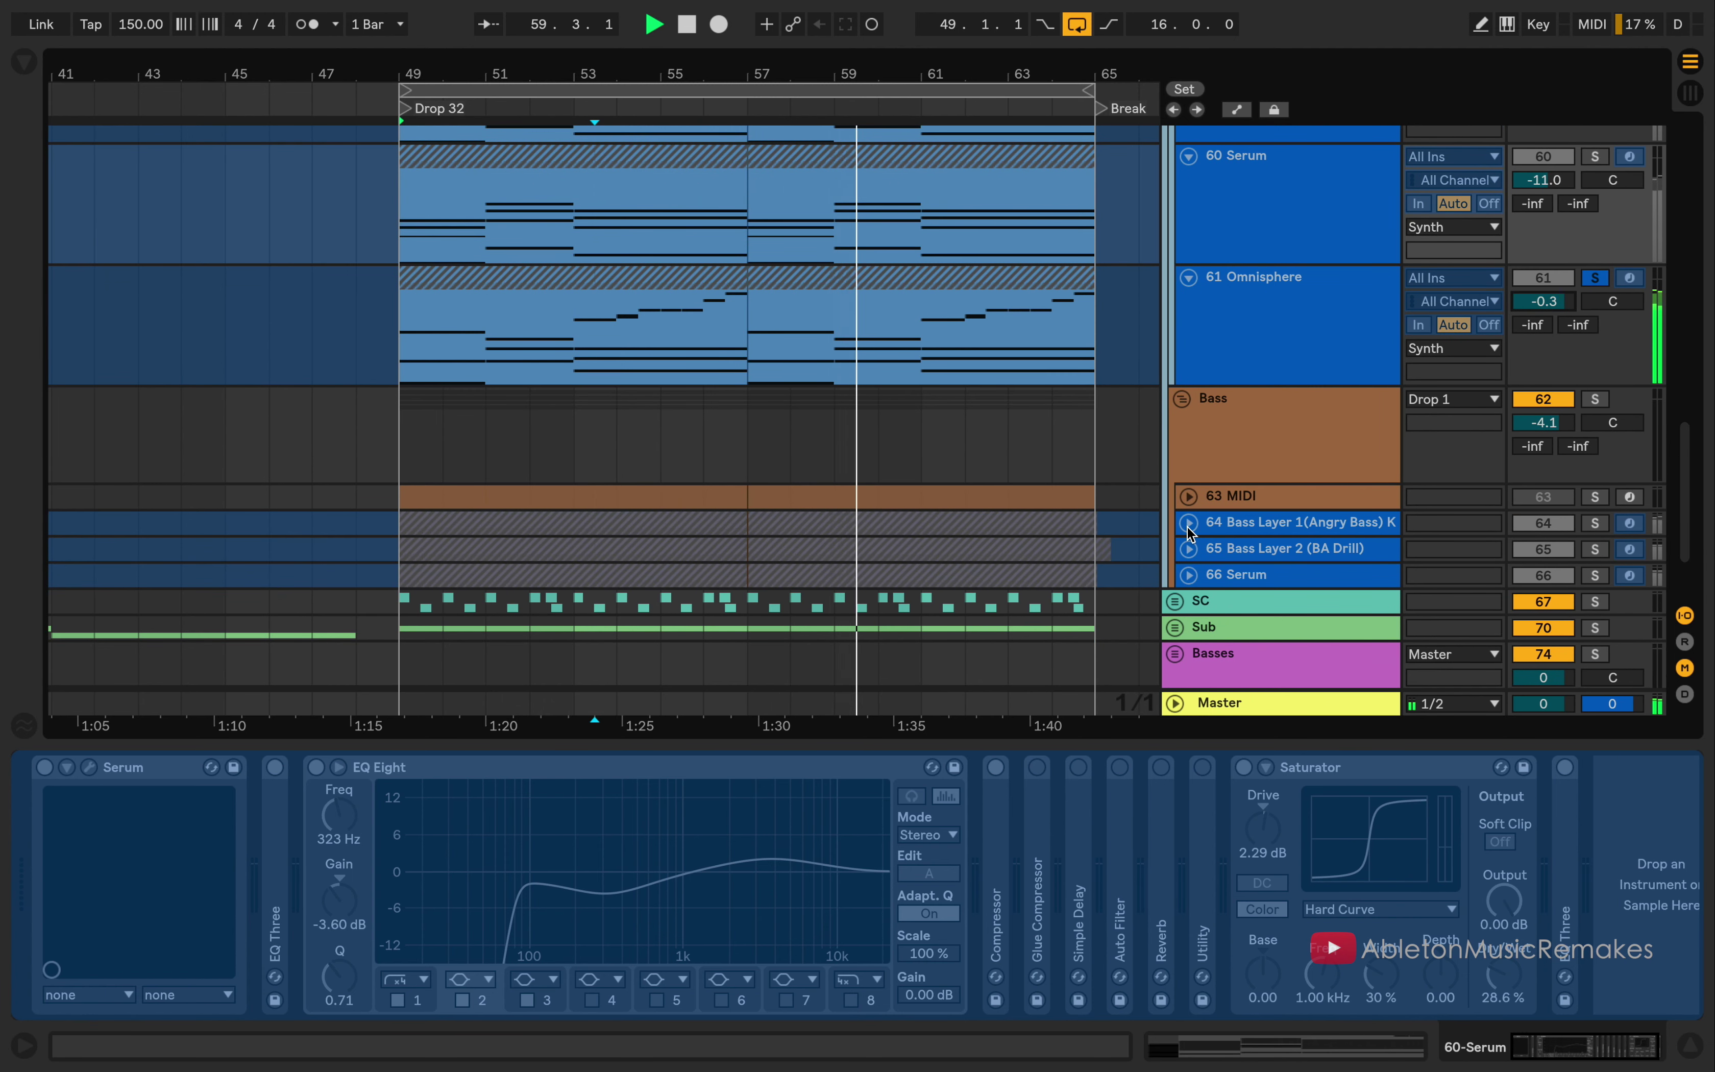
left_click(1188, 522)
scroll(1202, 611, "down", 2)
left_click(1189, 588)
scroll(1236, 613, "down", 3)
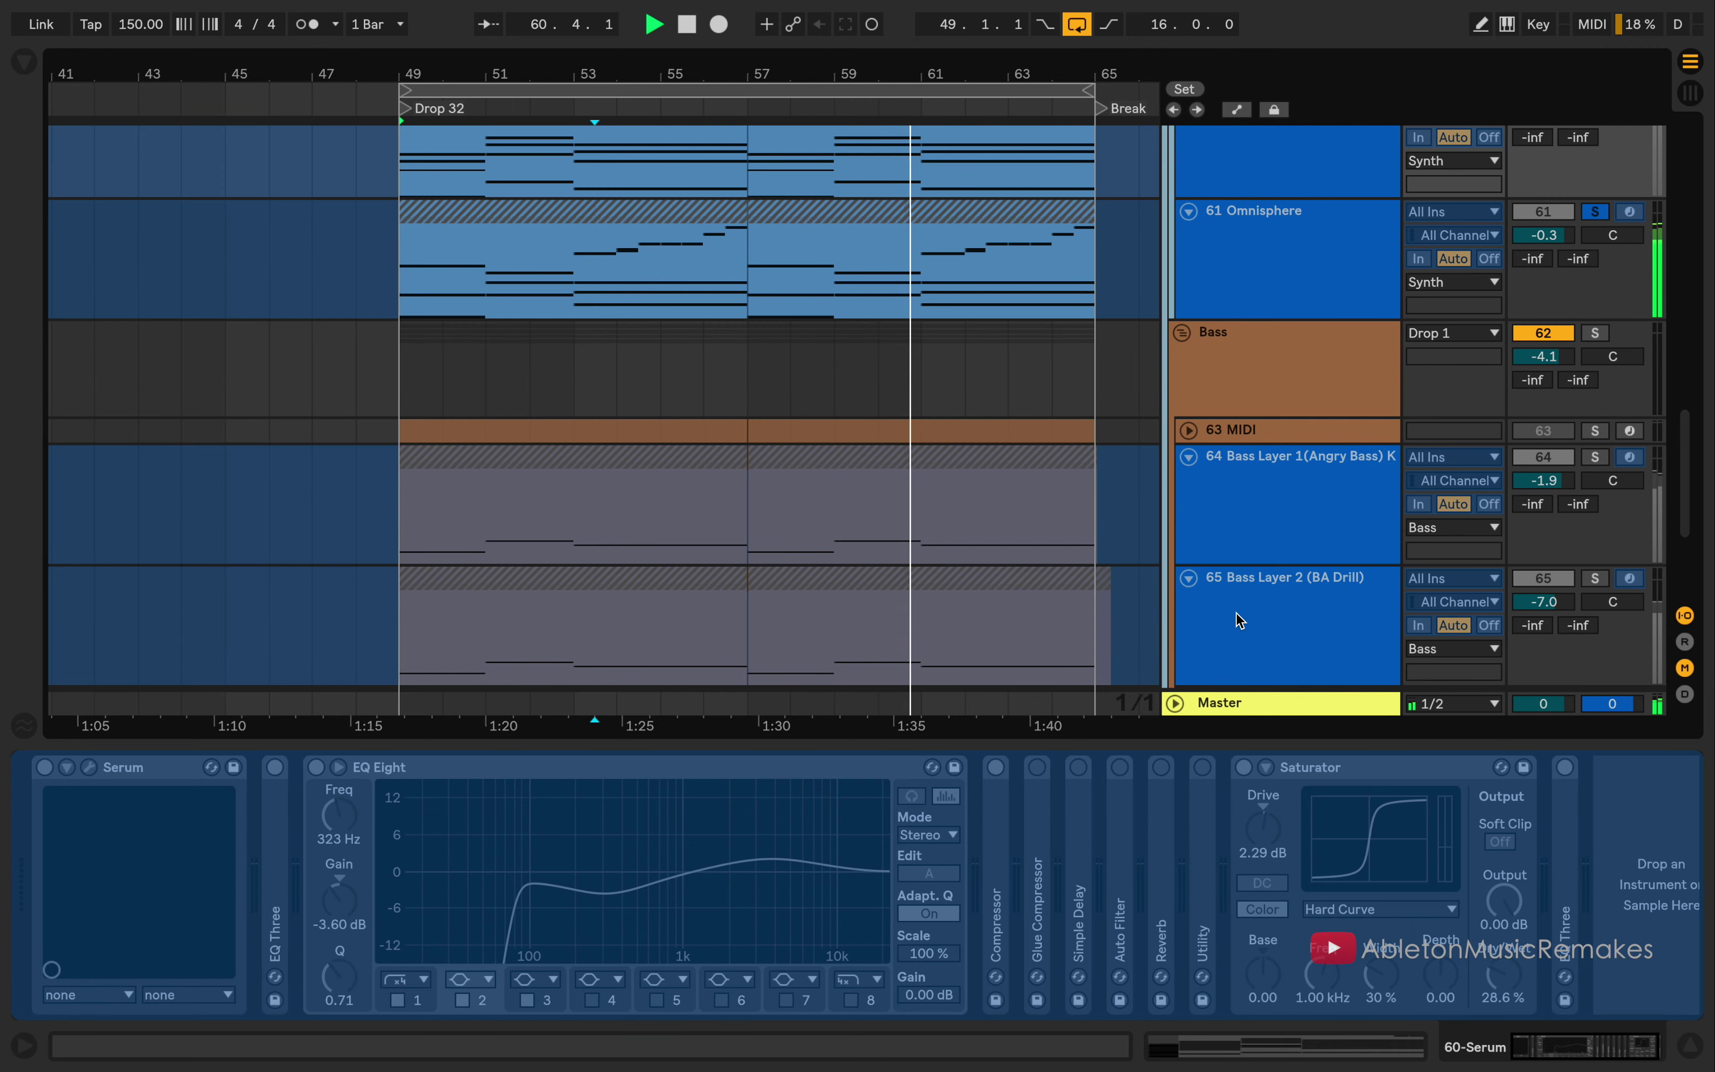
left_click(1190, 616)
scroll(1297, 494, "up", 3)
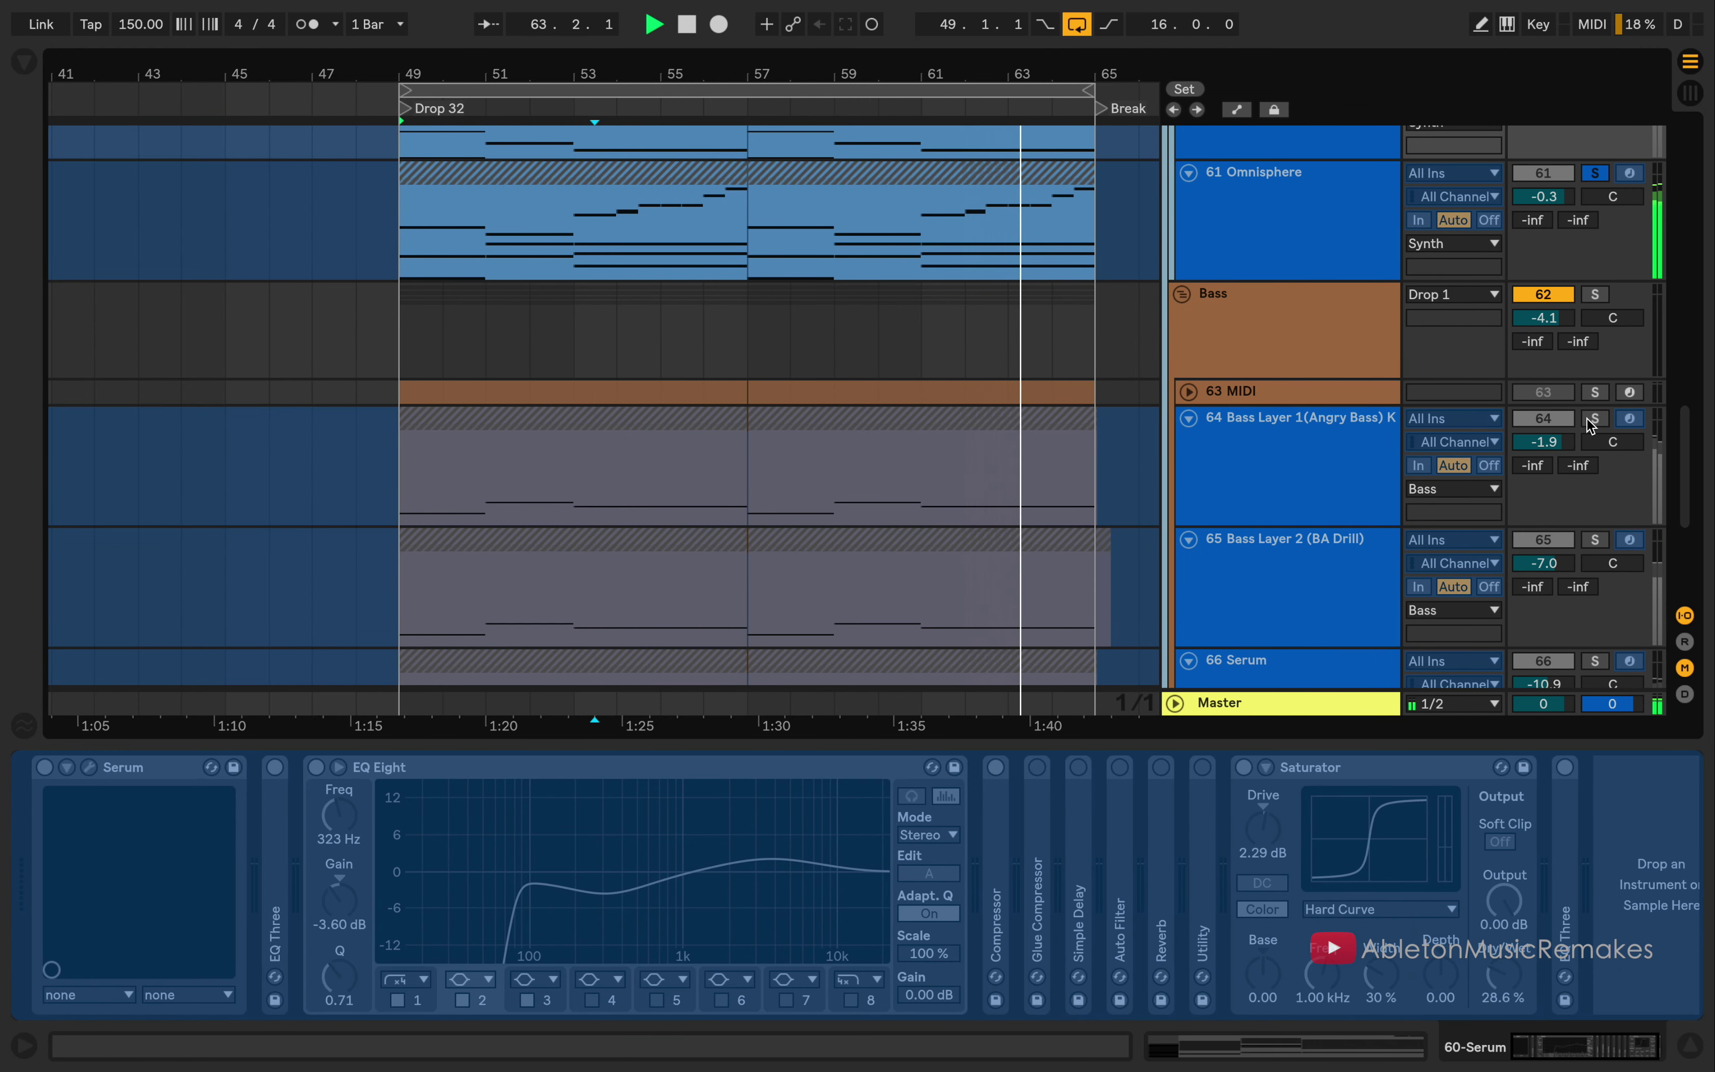
Step: Solo the Bass group, then solo only its 64 Bass Layer 1 track and display that track's device chain
left_click(1597, 295)
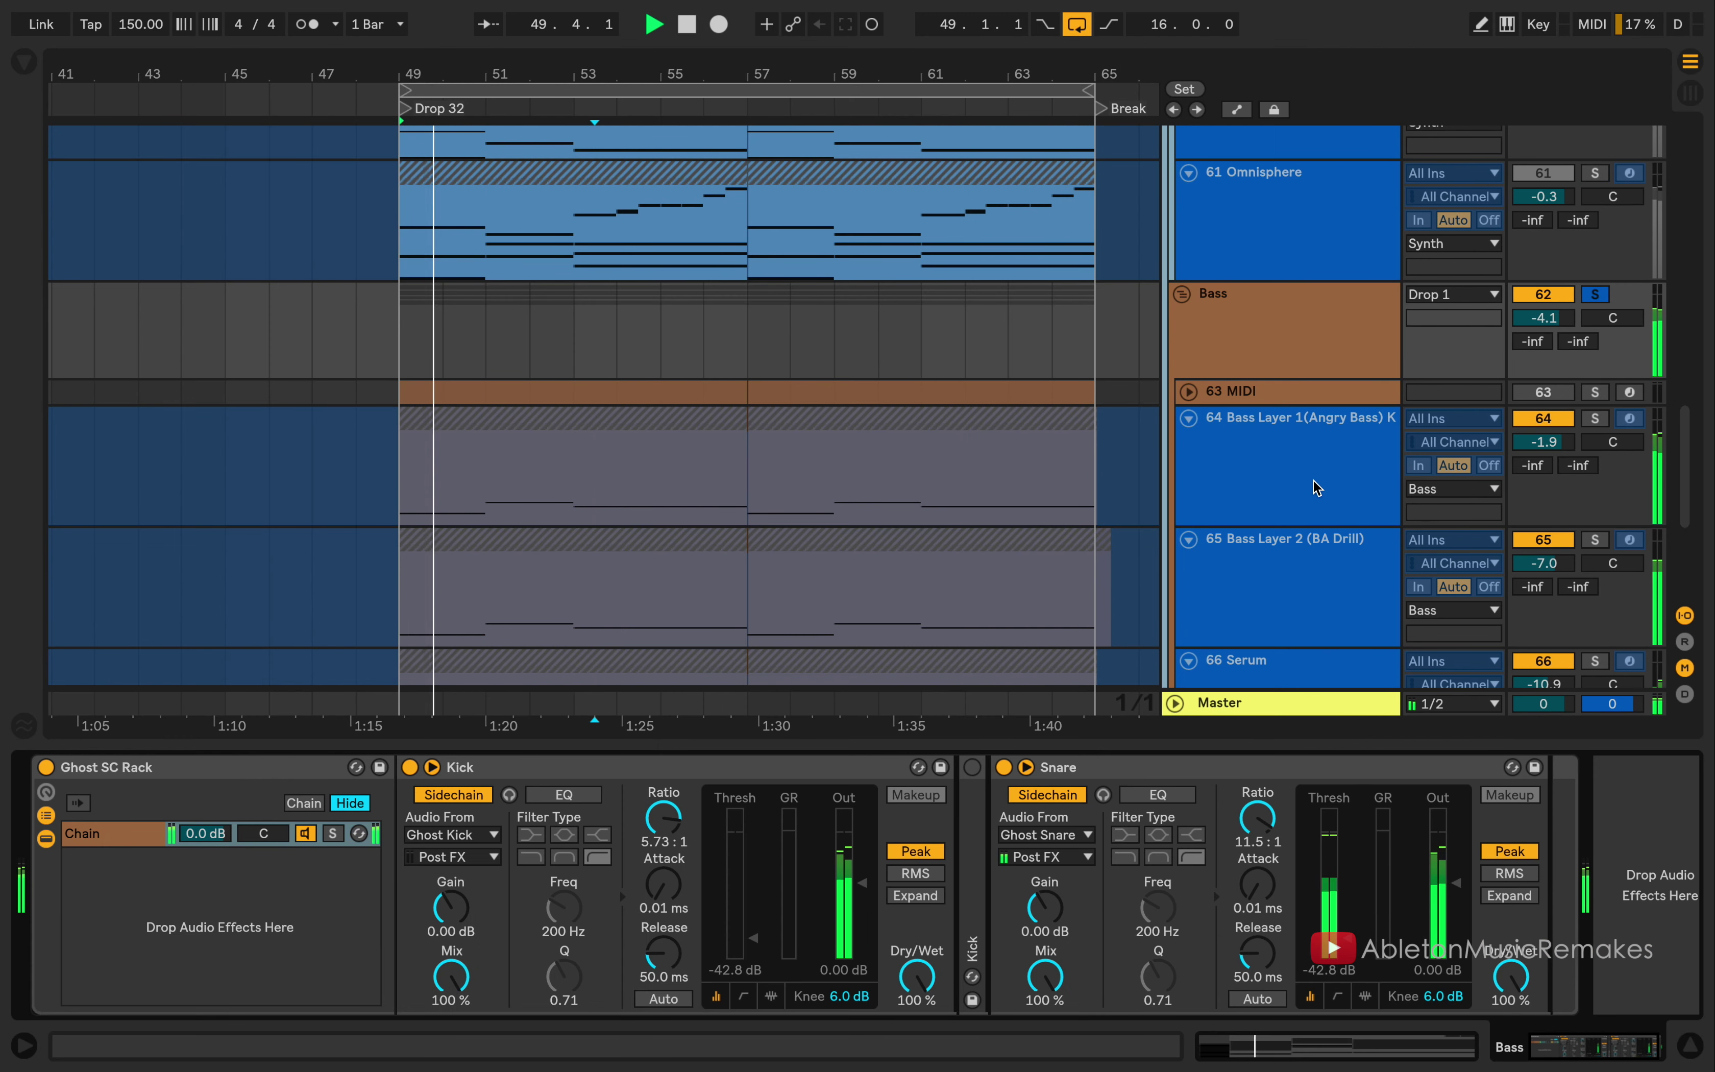
scroll(1417, 440, "down", 2)
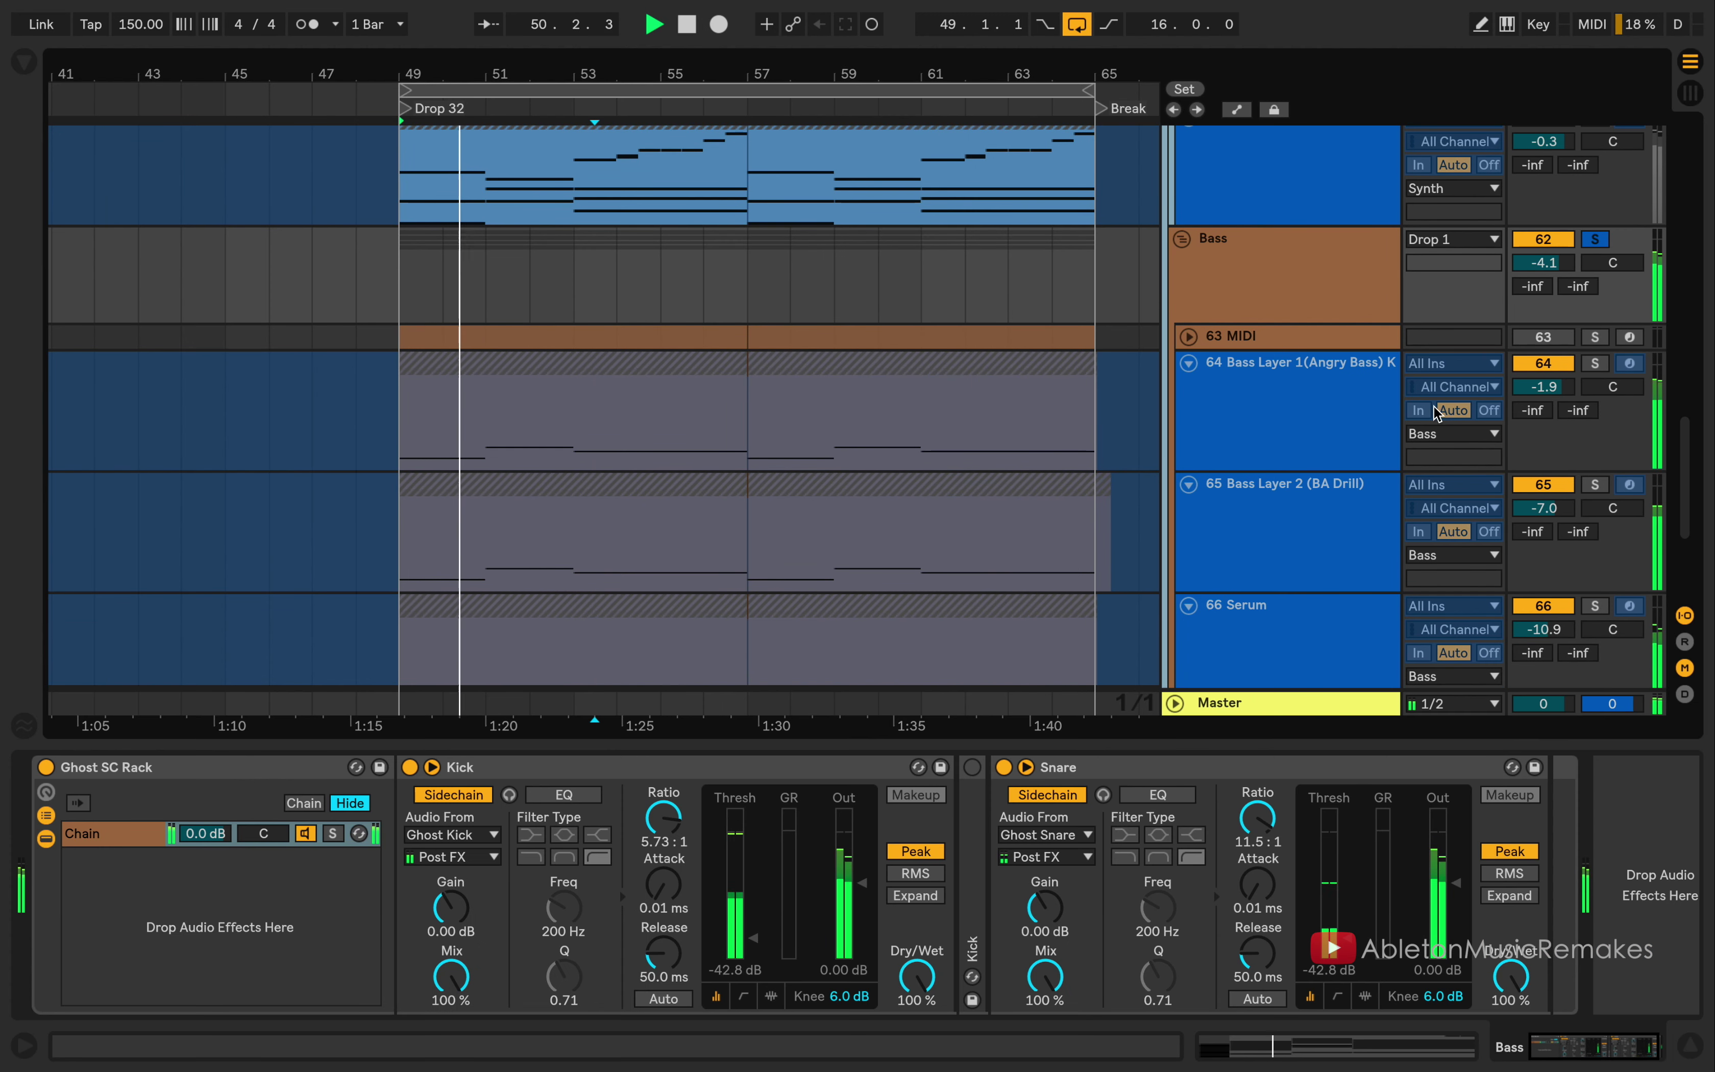
left_click(1591, 364)
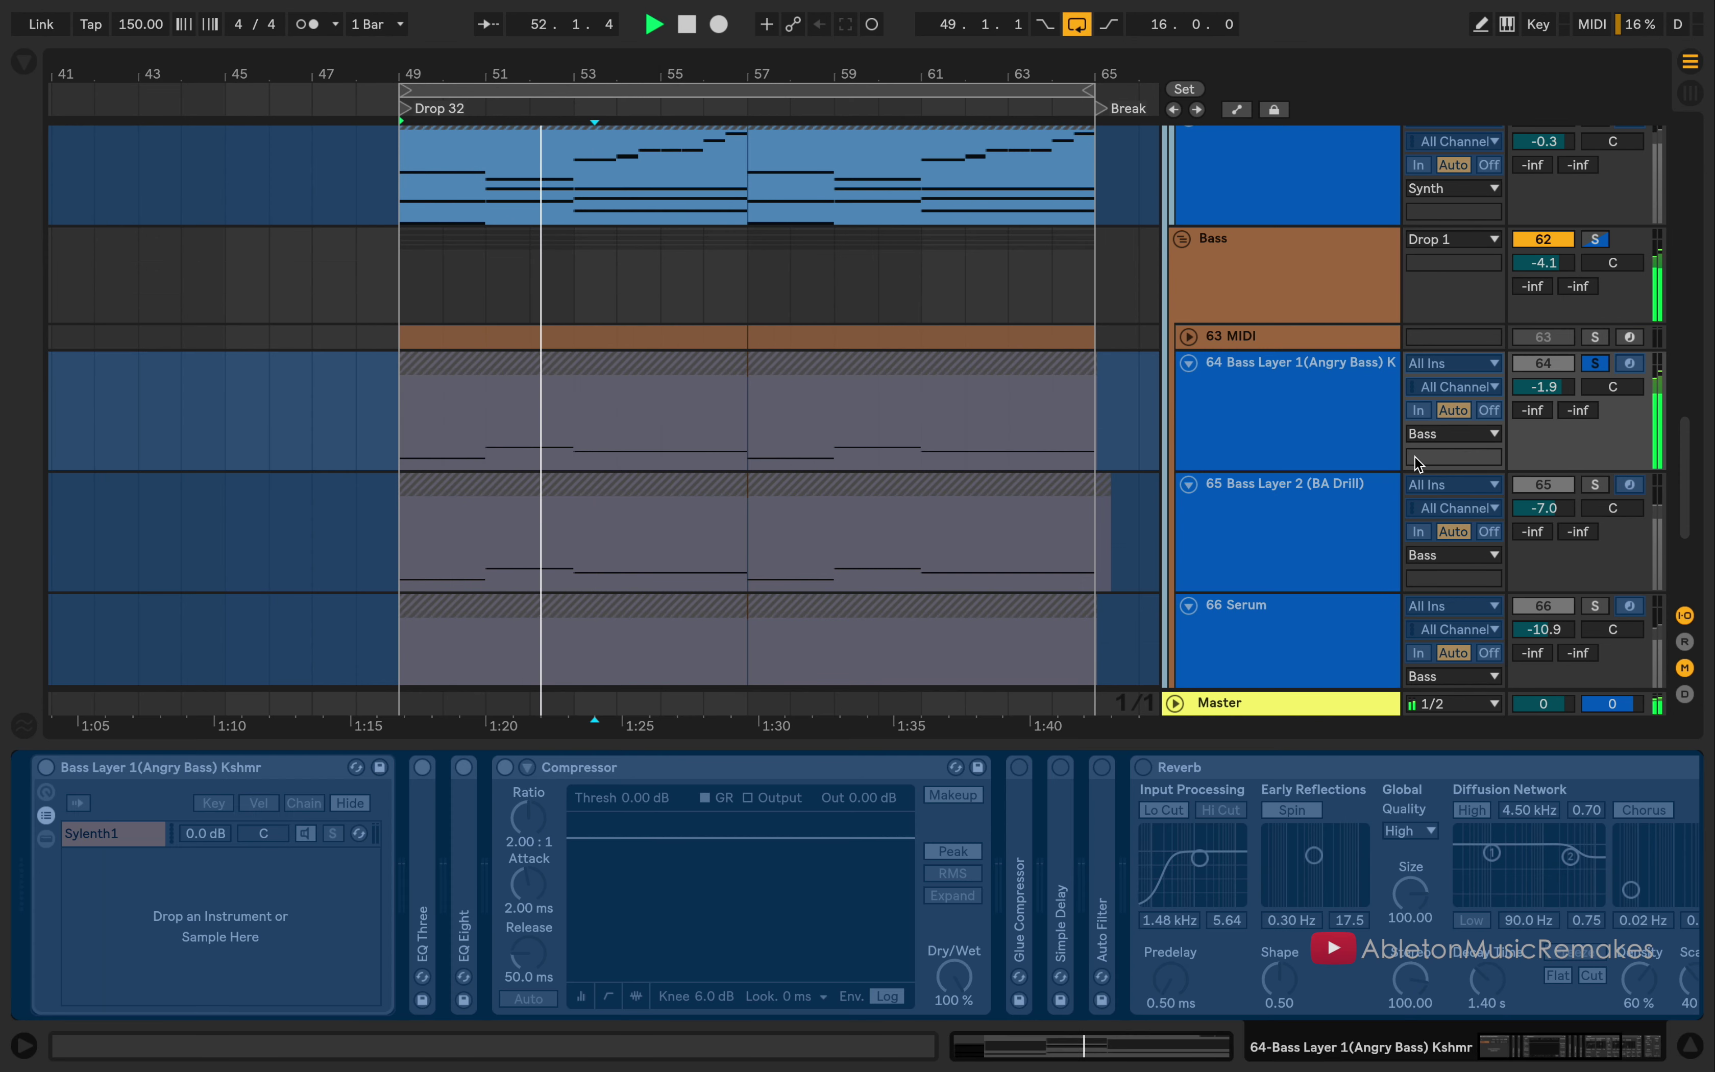
Step: Solo the 65 Bass Layer 2 (BA Drill) track, then solo the whole Drop 1 group and fold it
left_click(1596, 486)
scroll(1506, 523, "down", 3)
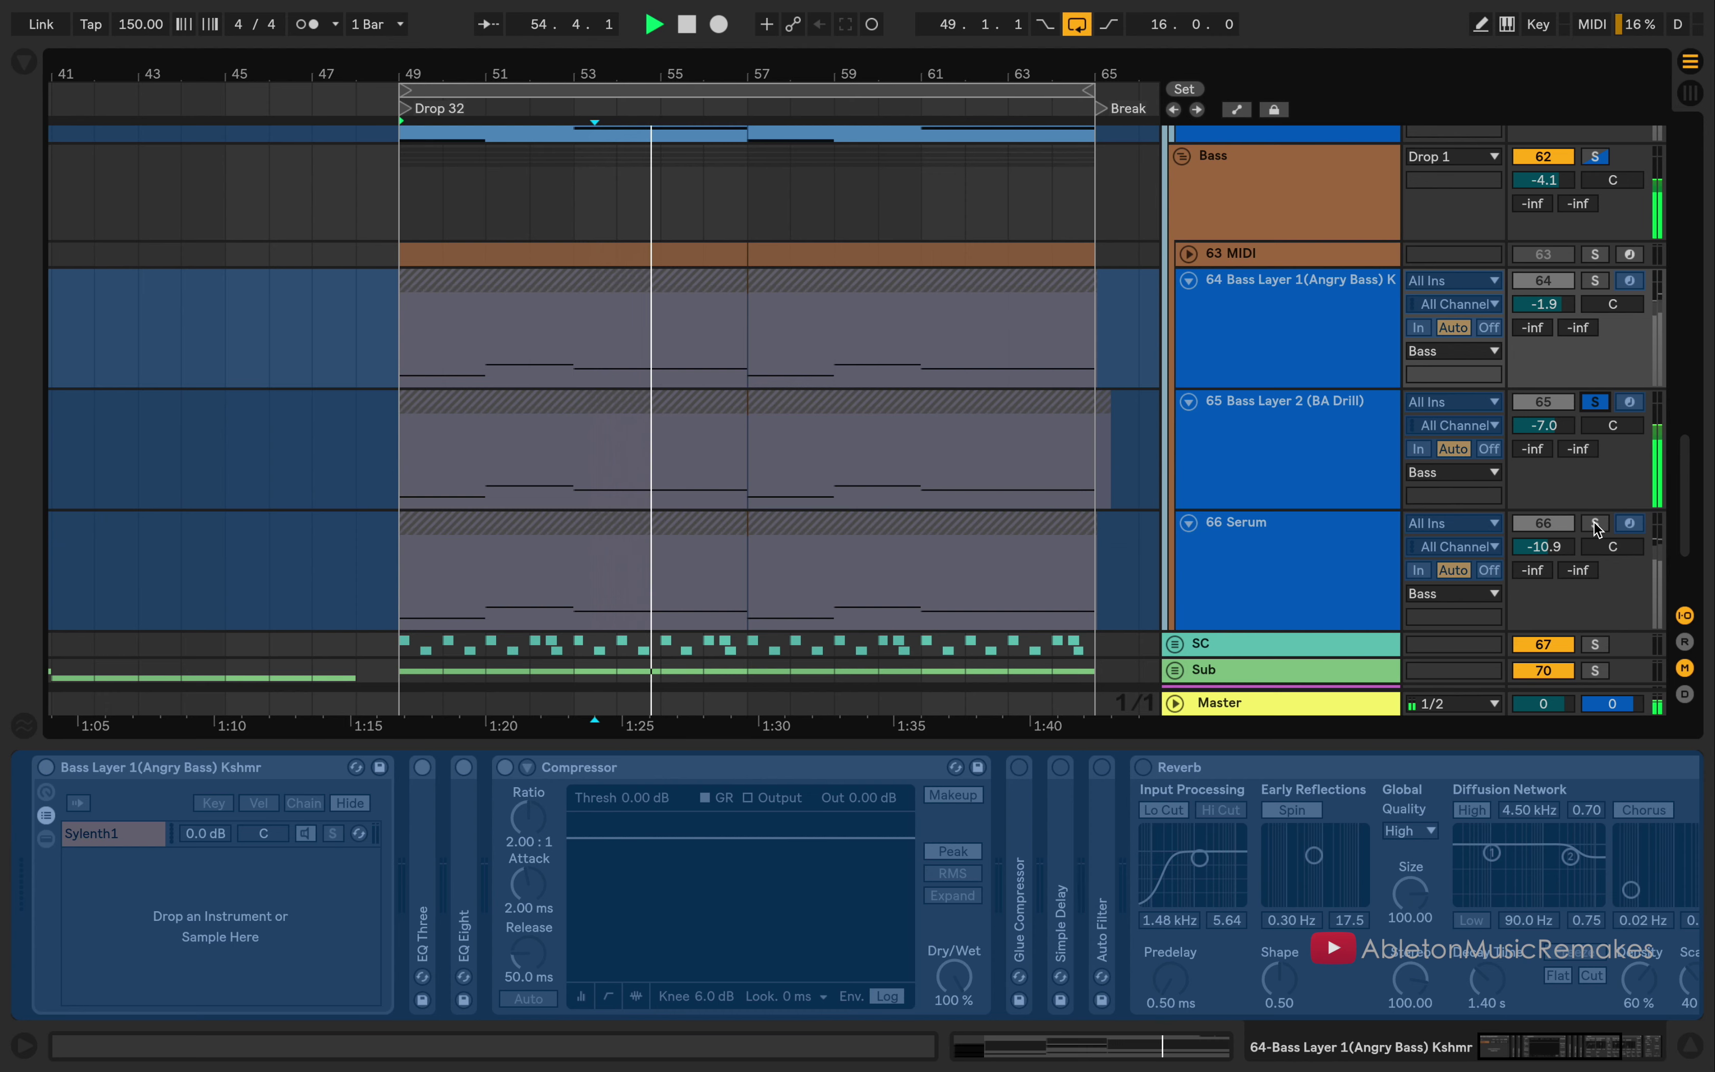
scroll(1587, 440, "up", 10)
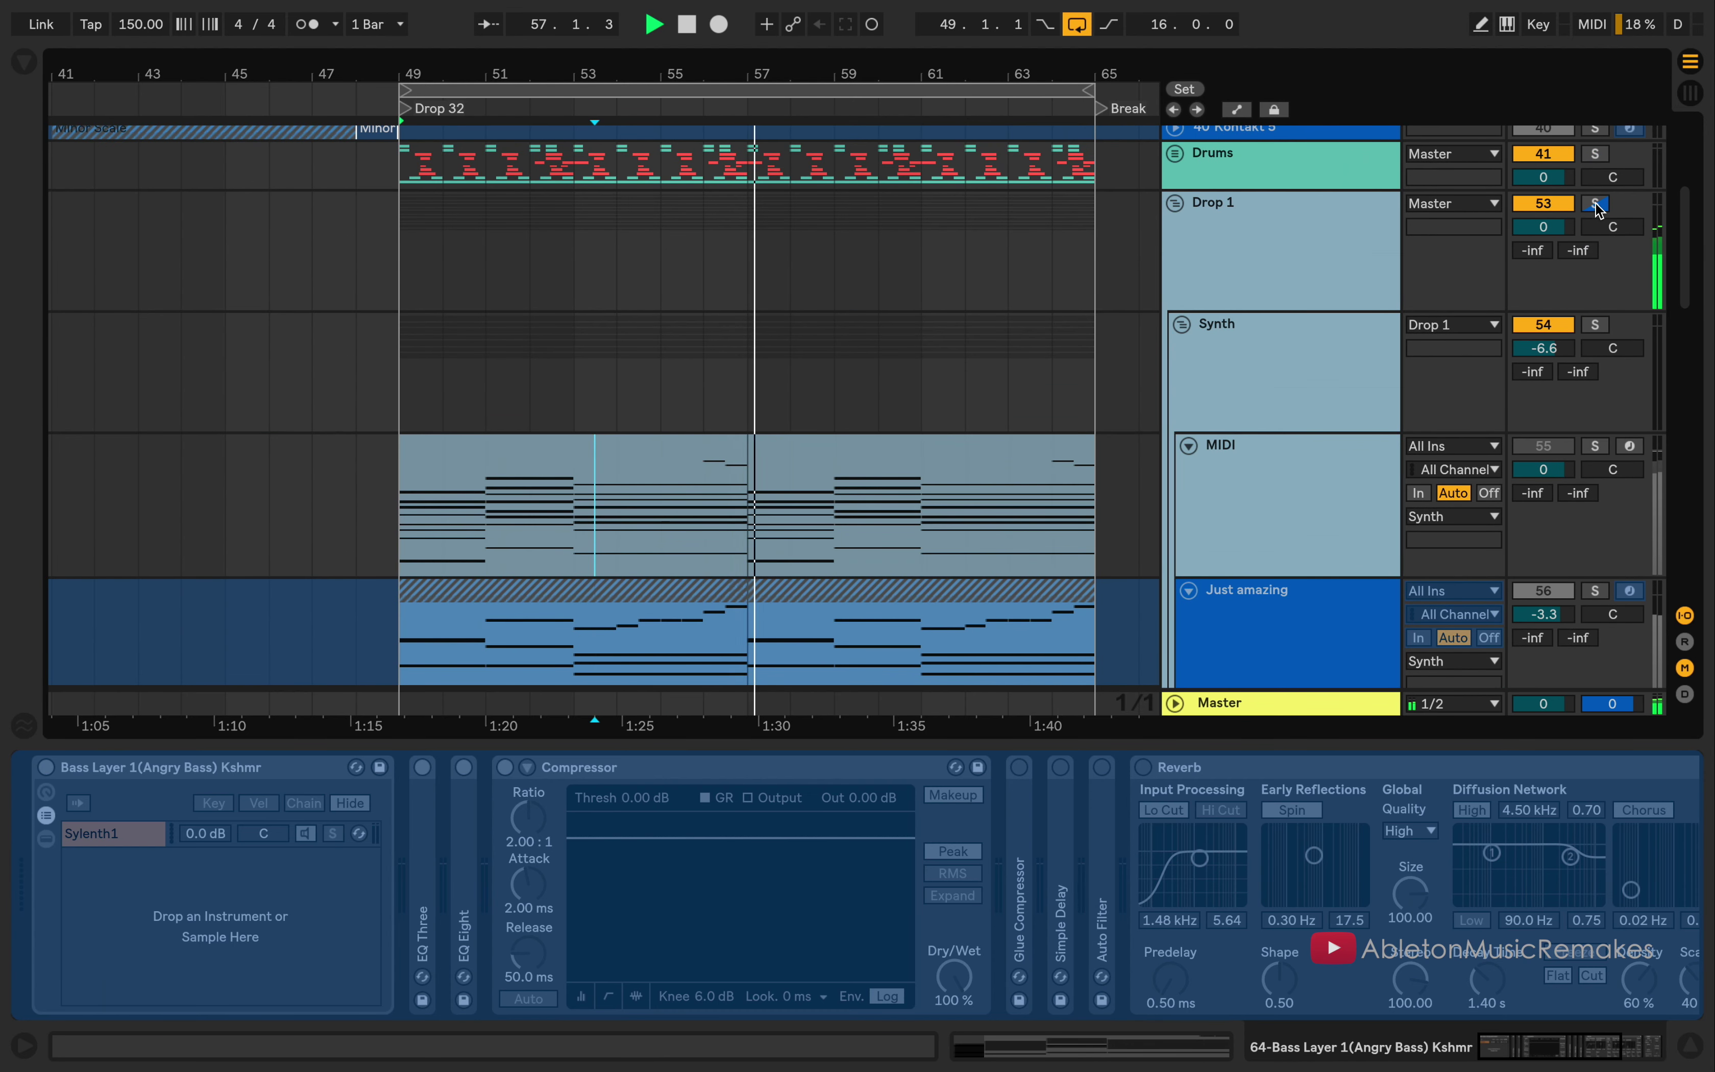
left_click(1597, 205)
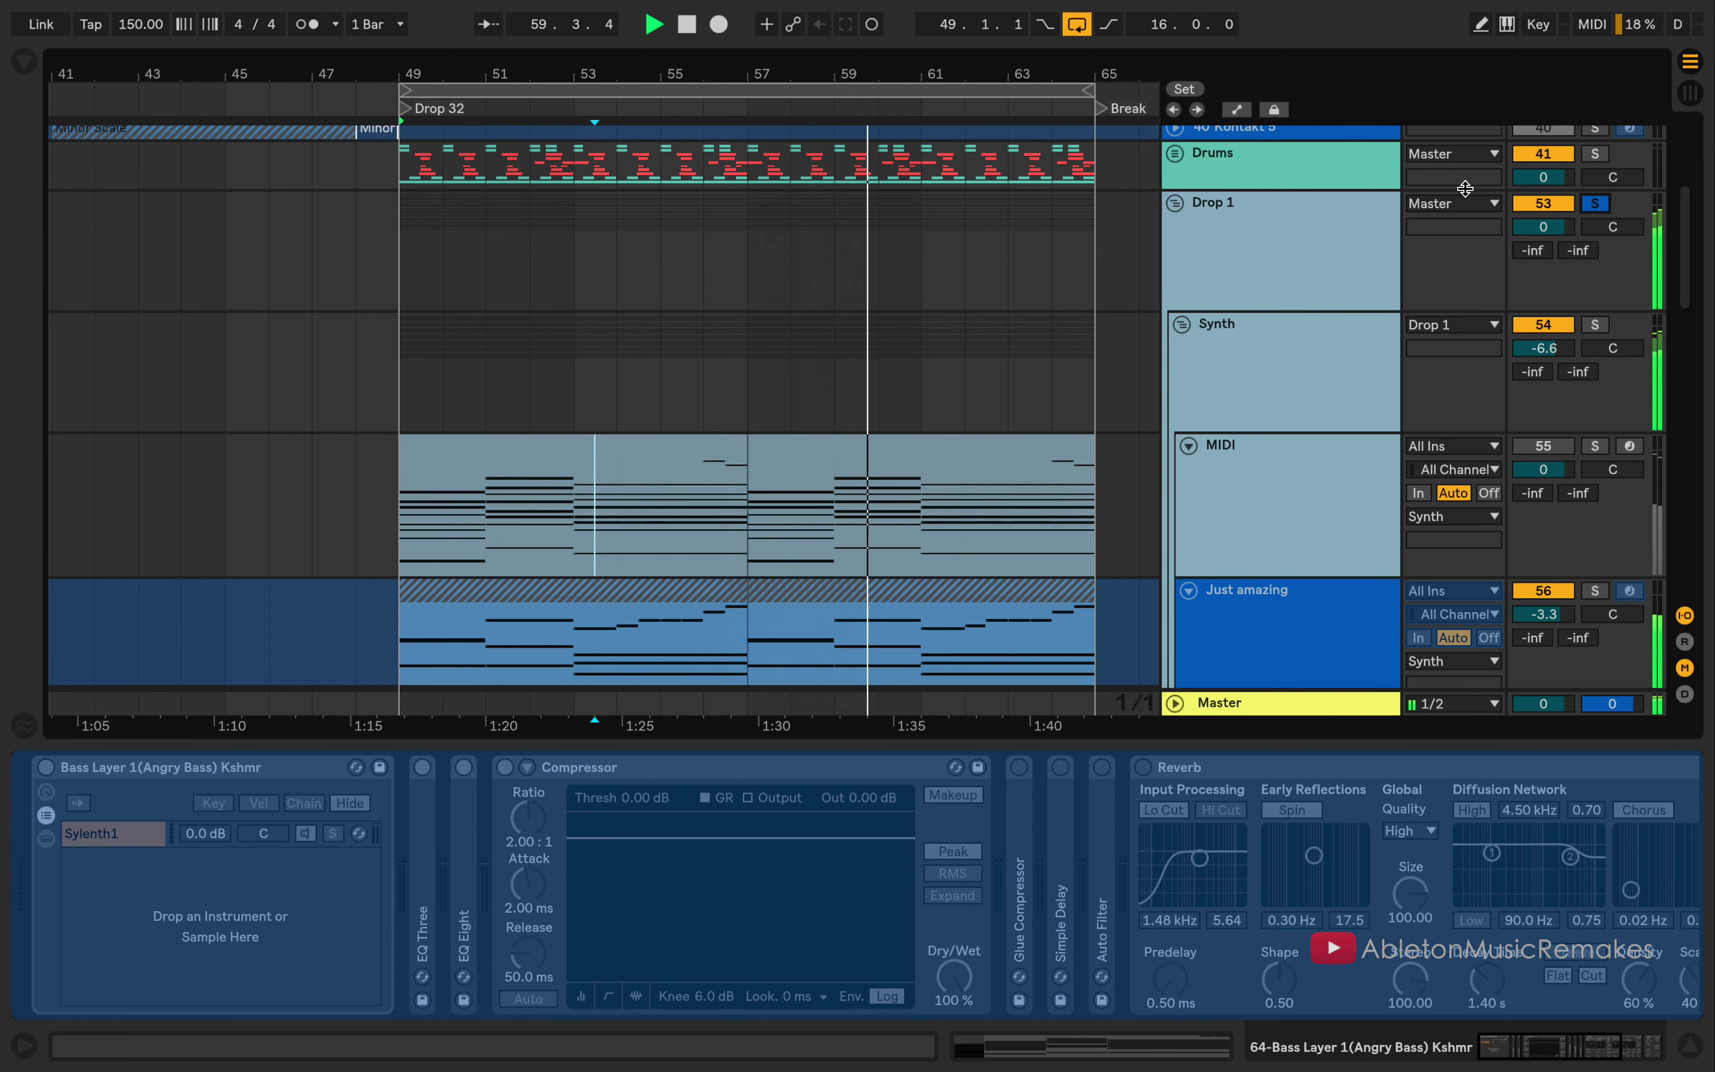
left_click(1176, 204)
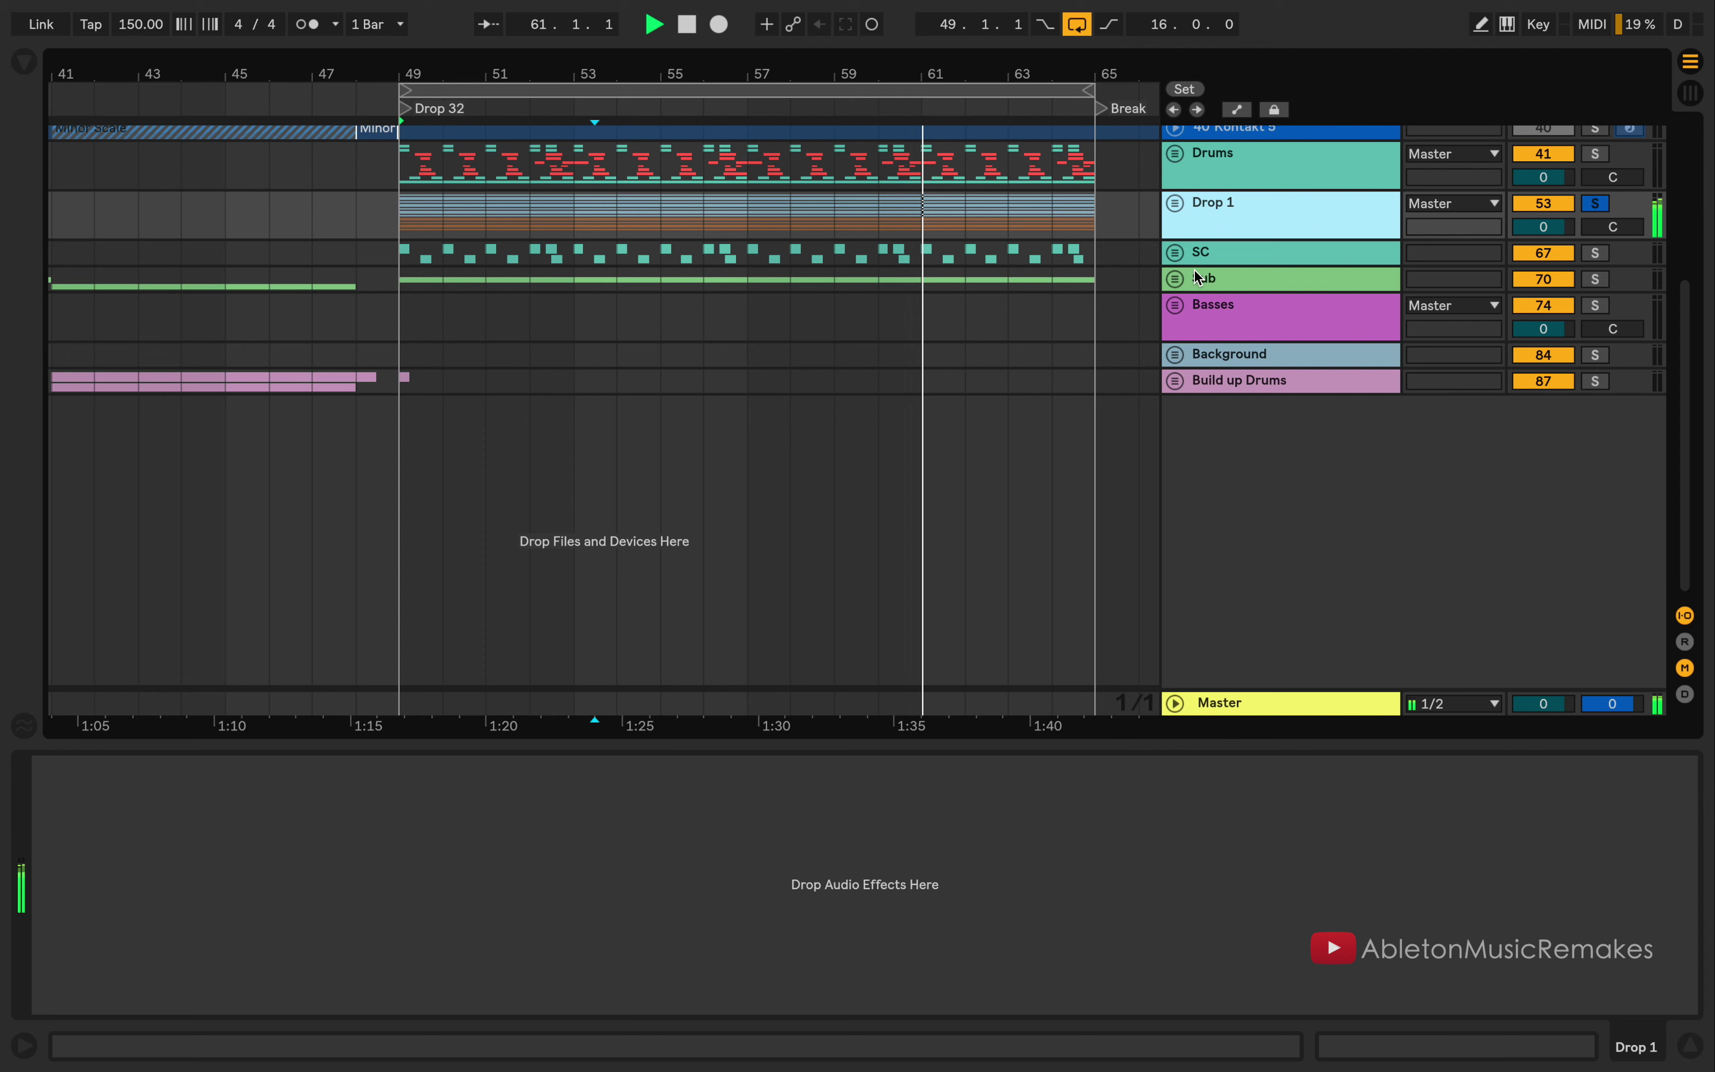
Step: Unfold the Sub group with its Sub bass 1 and Drop Bass\ tracks, and solo Drop Bass\
left_click(1175, 279)
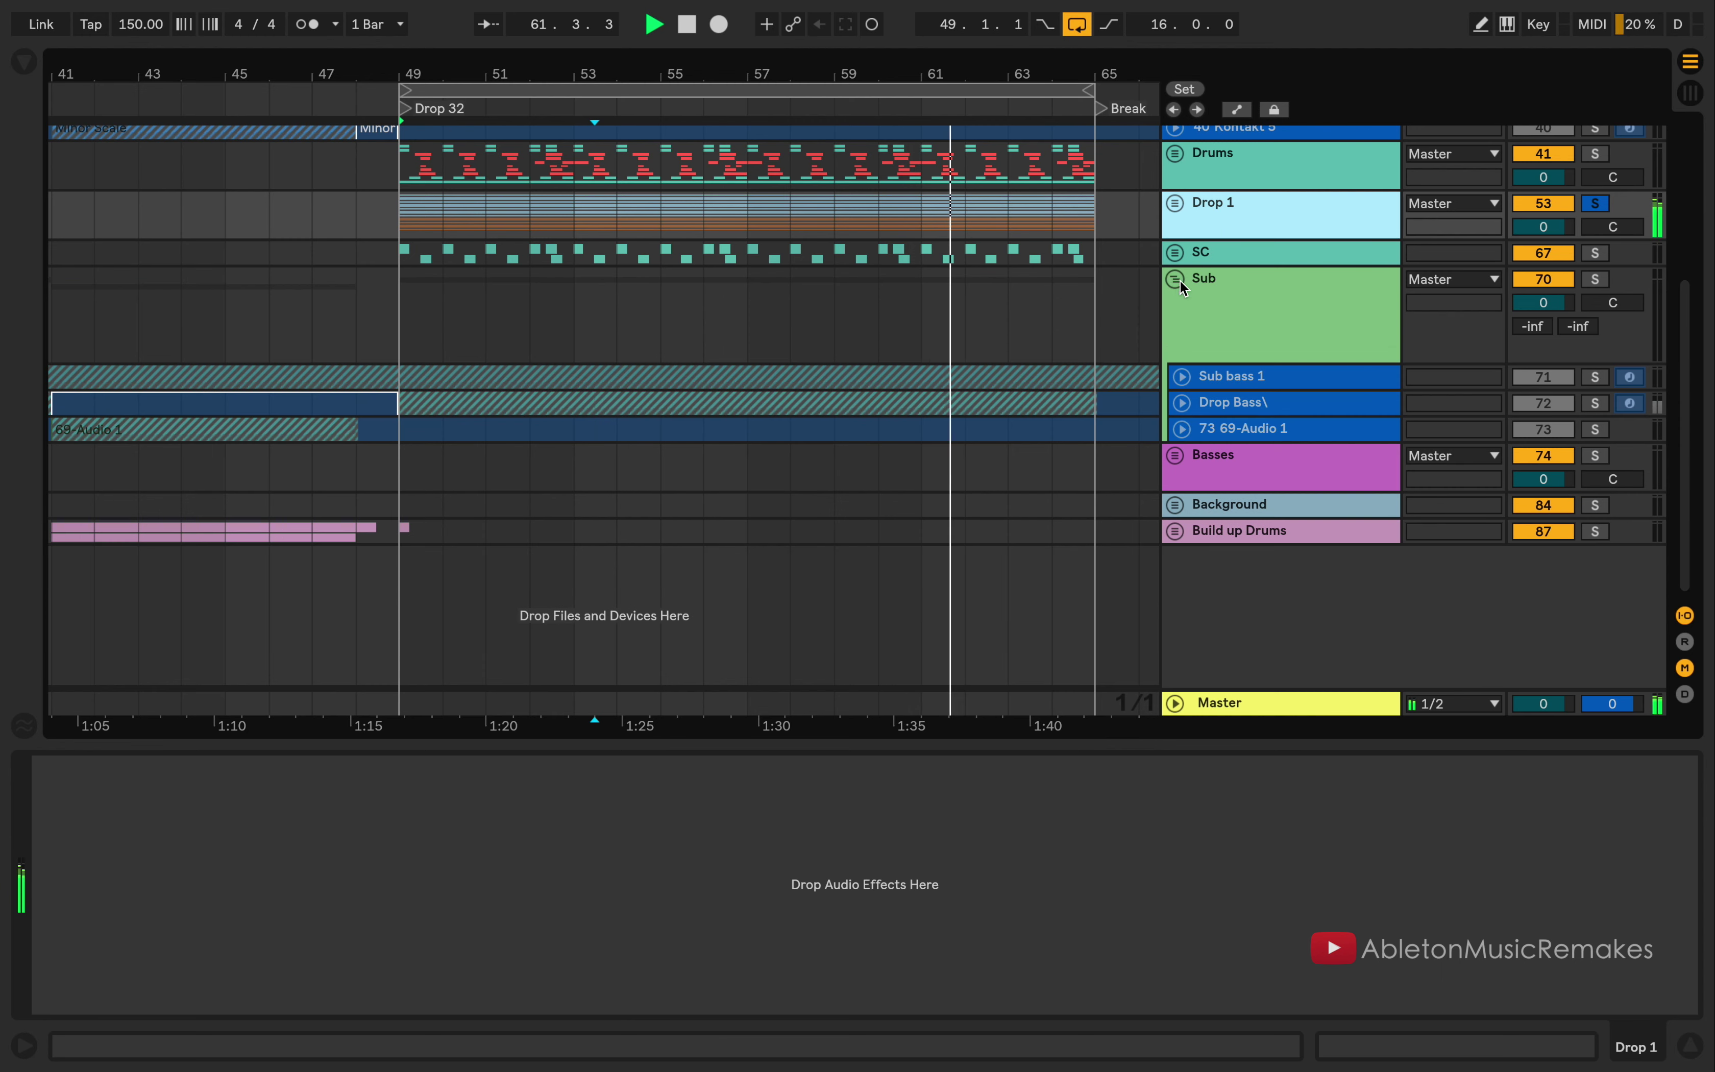
left_click(1182, 404)
left_click(1183, 376)
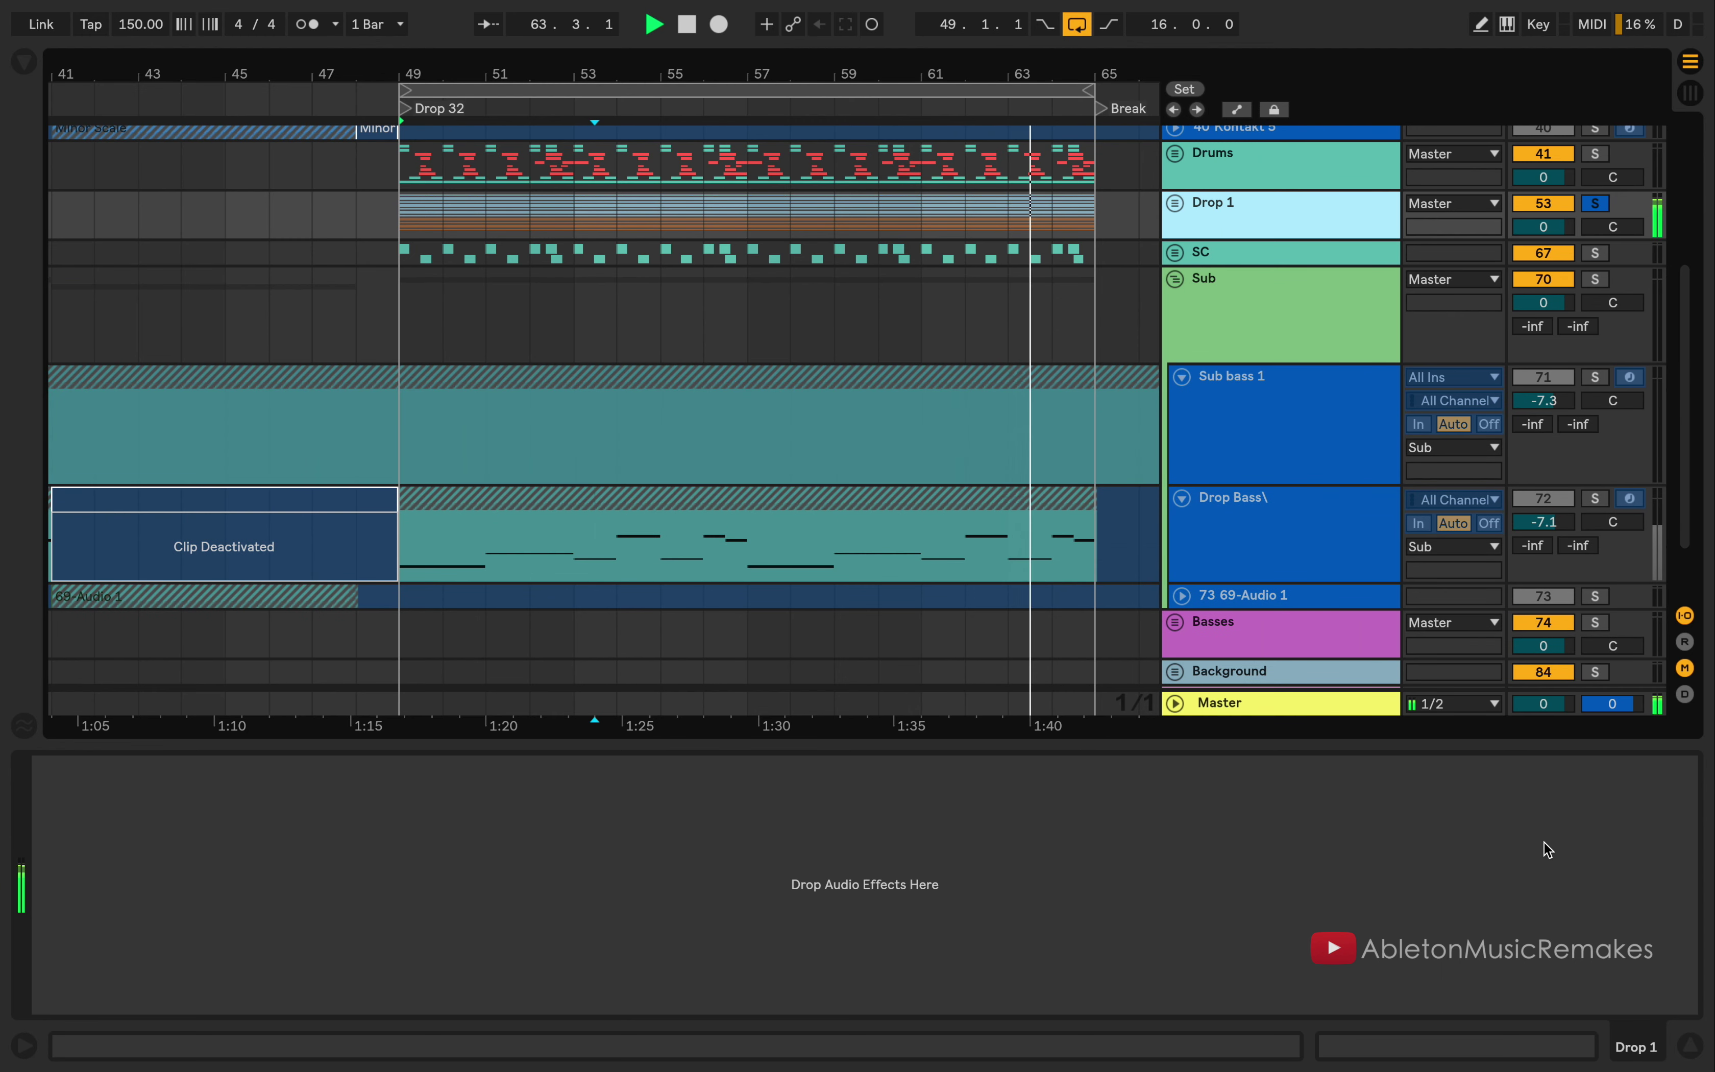
left_click_drag(1427, 748, 1427, 1014)
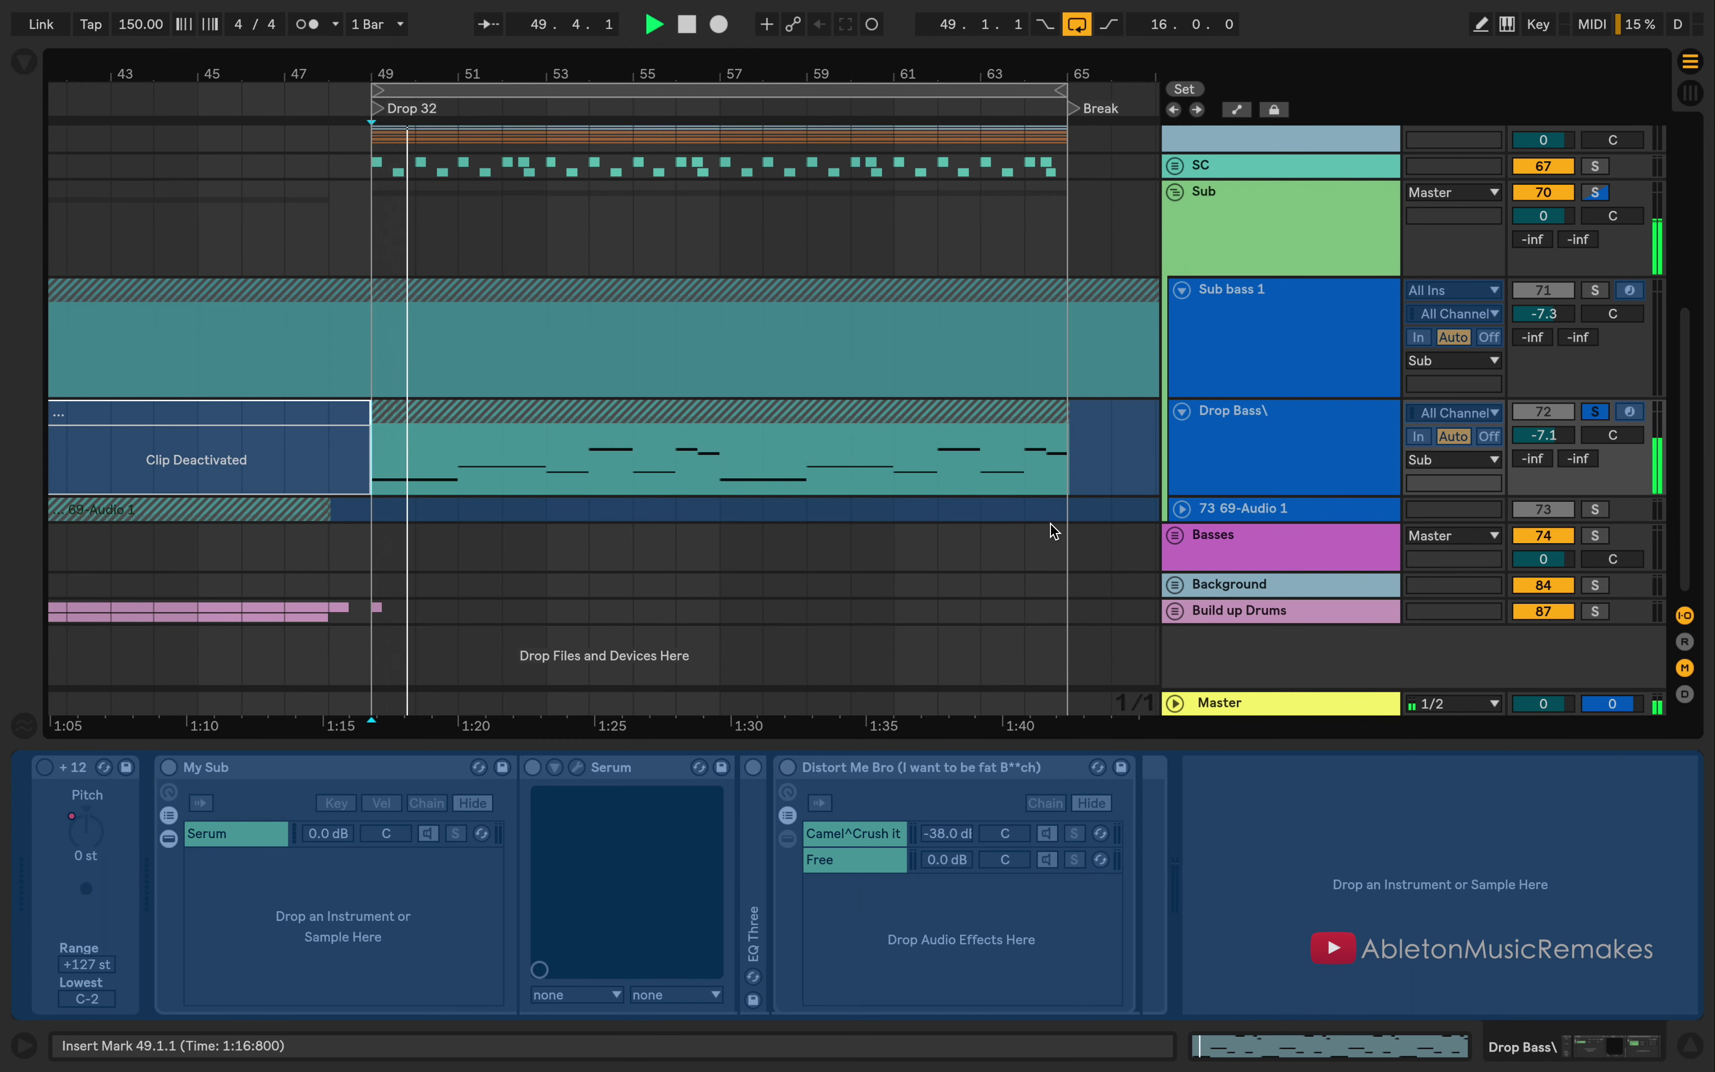
Step: In the Sub group's Ghost SC Rack, set the Kick compressor's attack to 0.10 ms and adjust it further in the activity view
left_click(1219, 230)
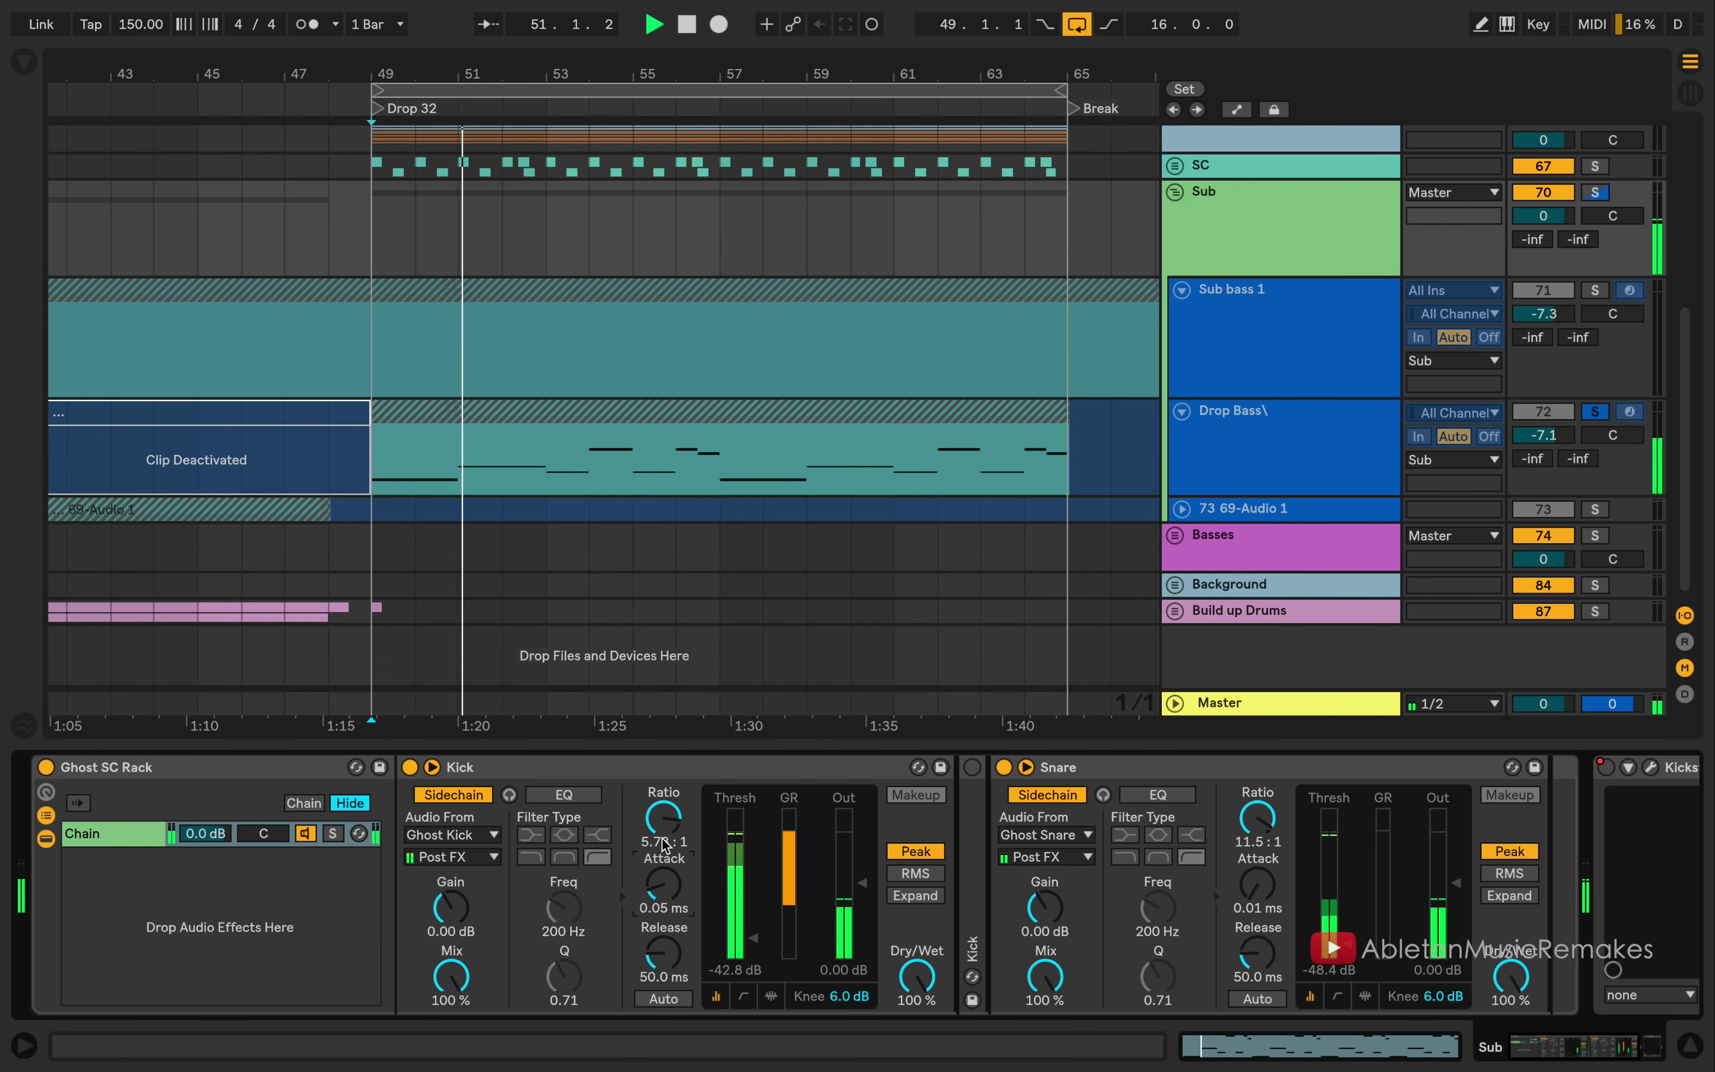
mouse_move(663, 886)
left_mouse_down()
mouse_move(664, 850)
mouse_move(663, 893)
left_mouse_up()
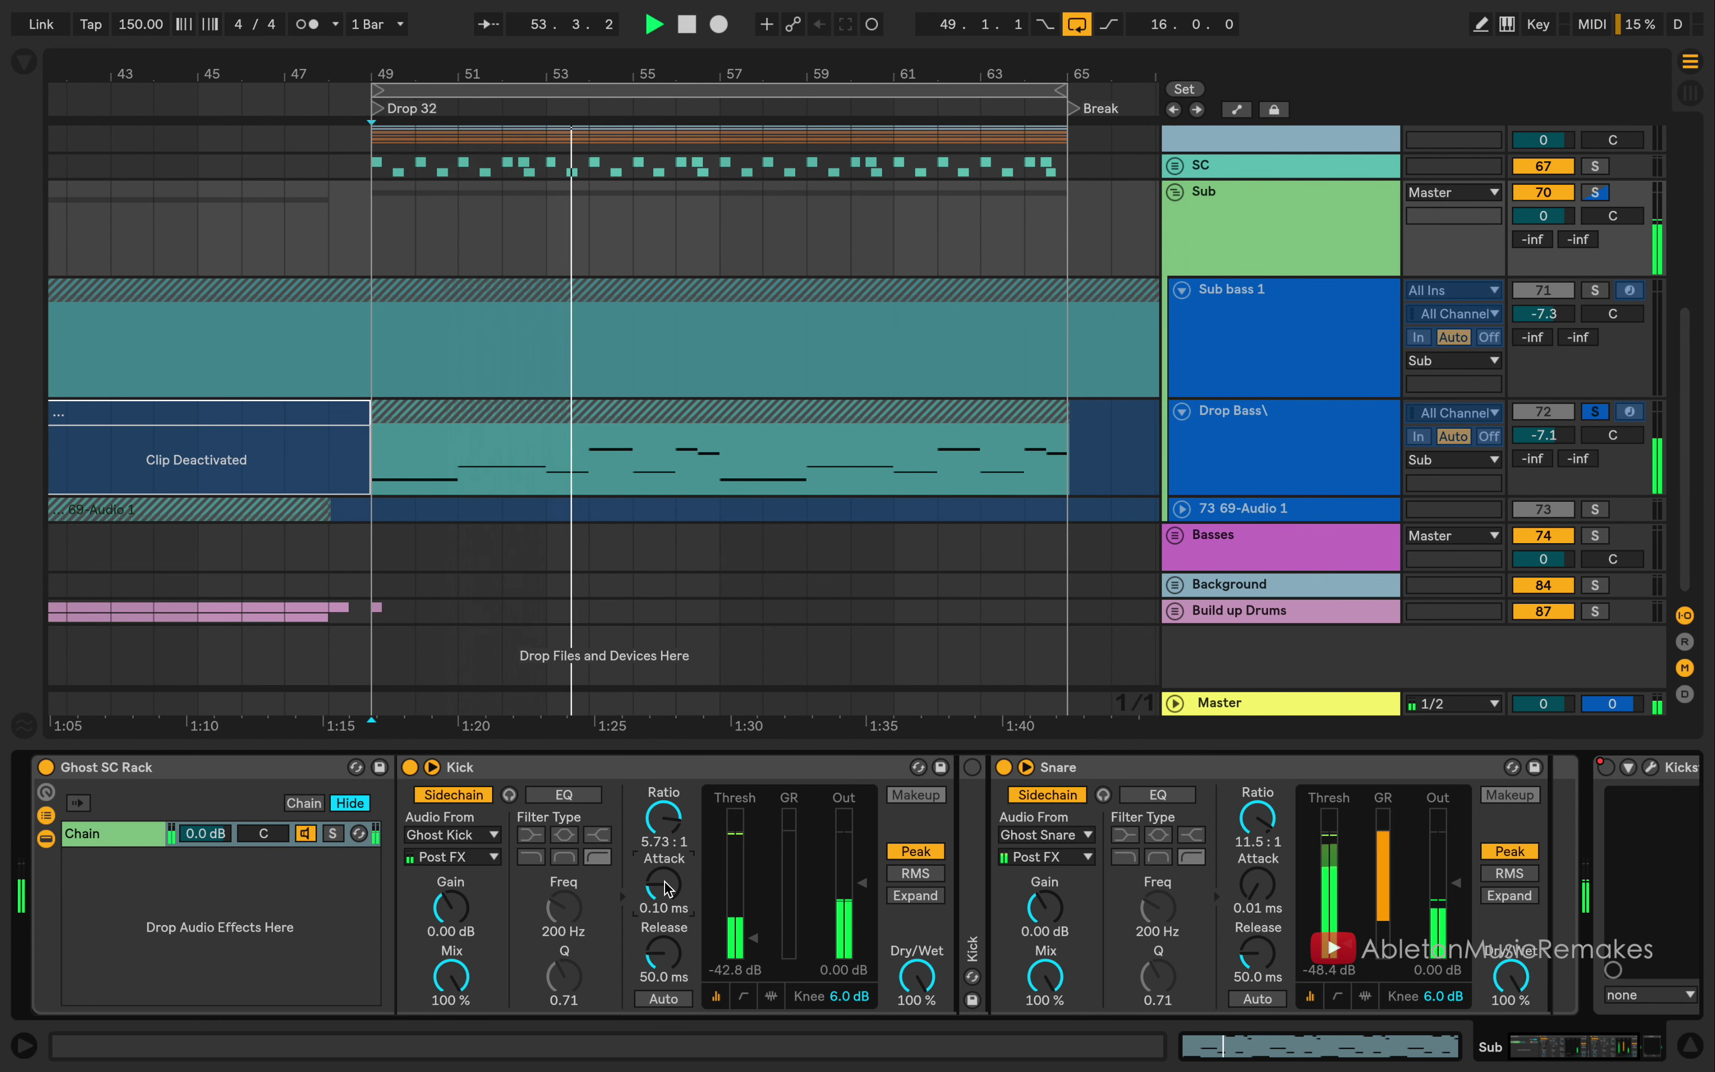
left_click(770, 996)
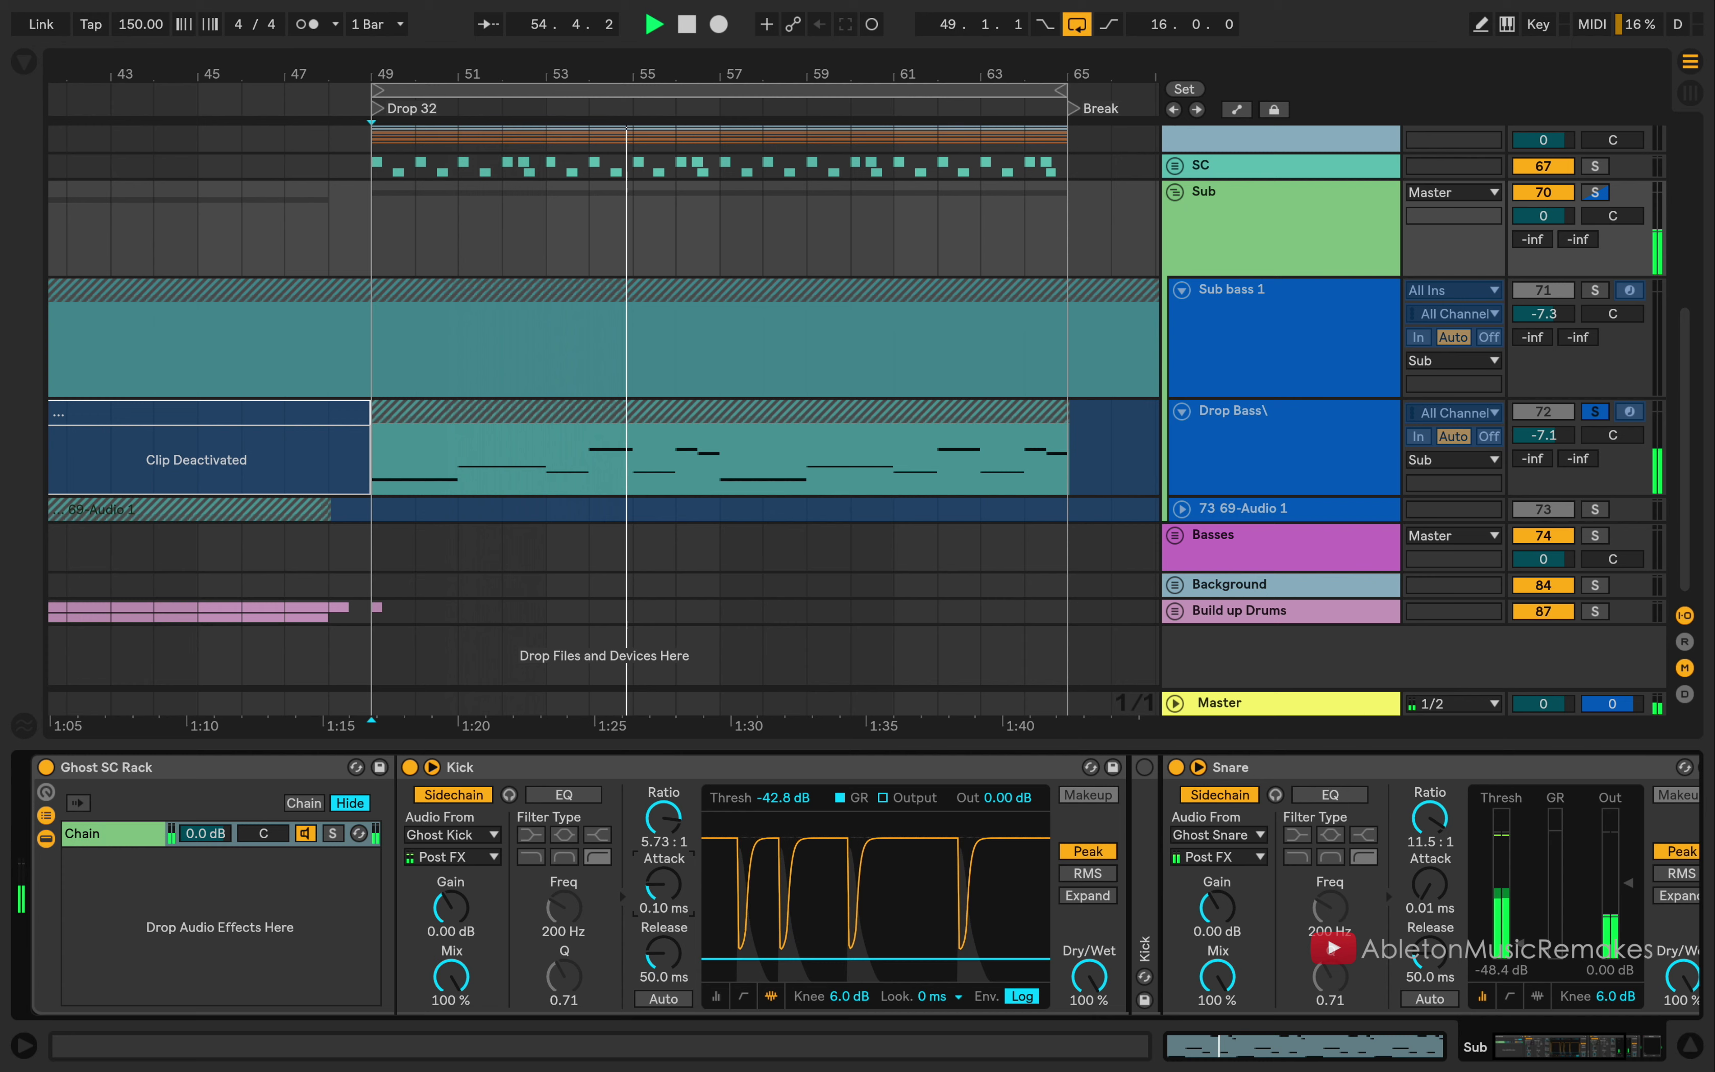
left_click_drag(664, 885, 664, 922)
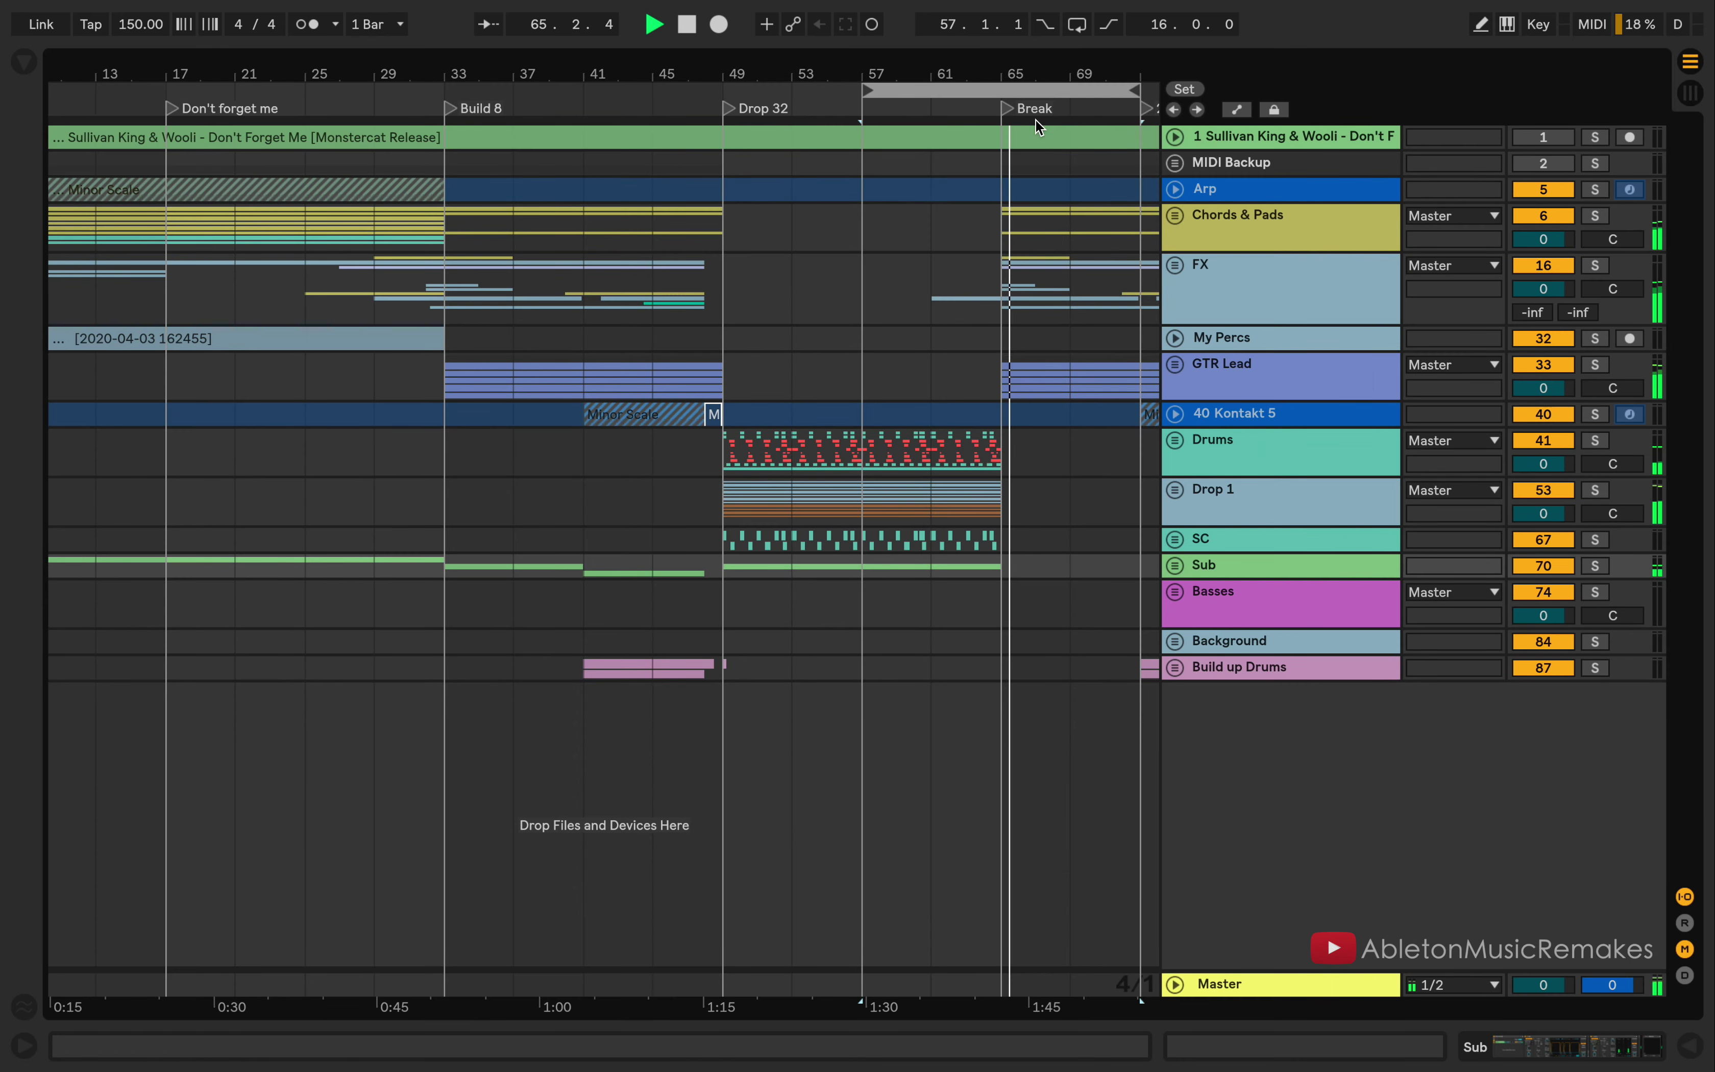
Step: Move the loop to start at bar 81, set its length to 8 bars and enable looping
scroll(1036, 153, "right", 4)
left_click_drag(686, 84, 1041, 199)
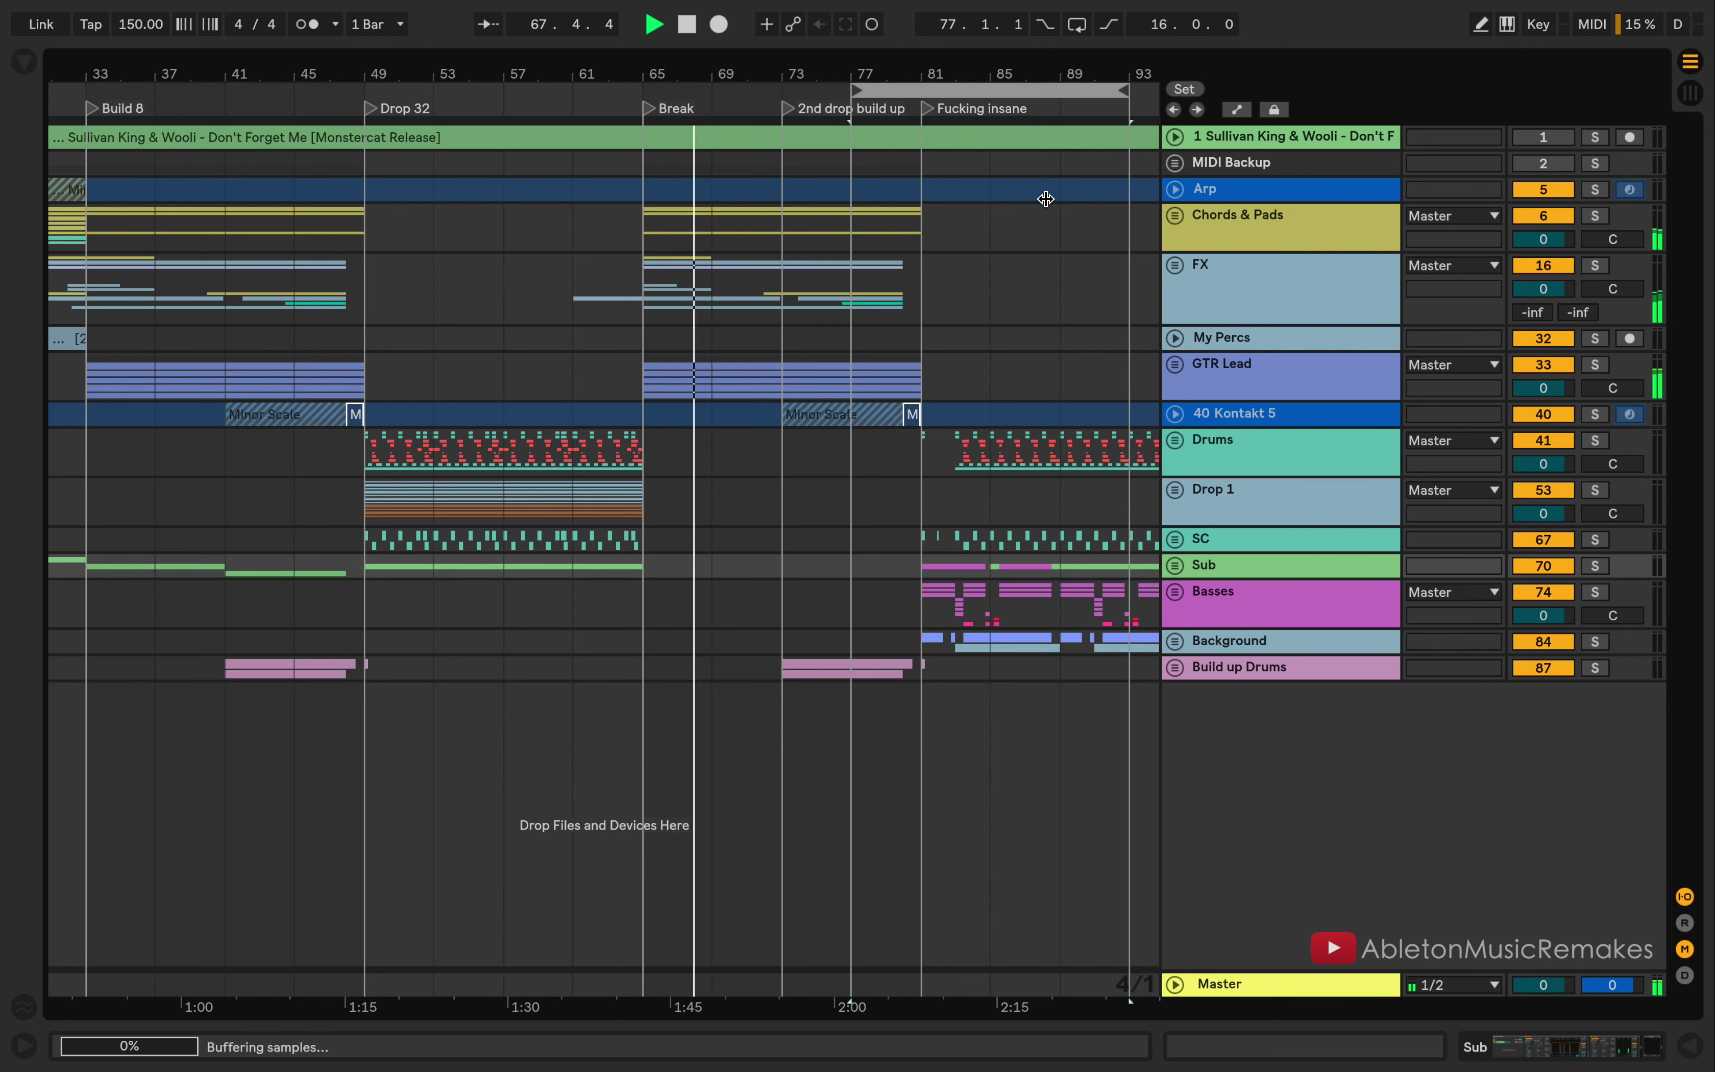
left_click(998, 221)
left_click_drag(1000, 62, 797, 61)
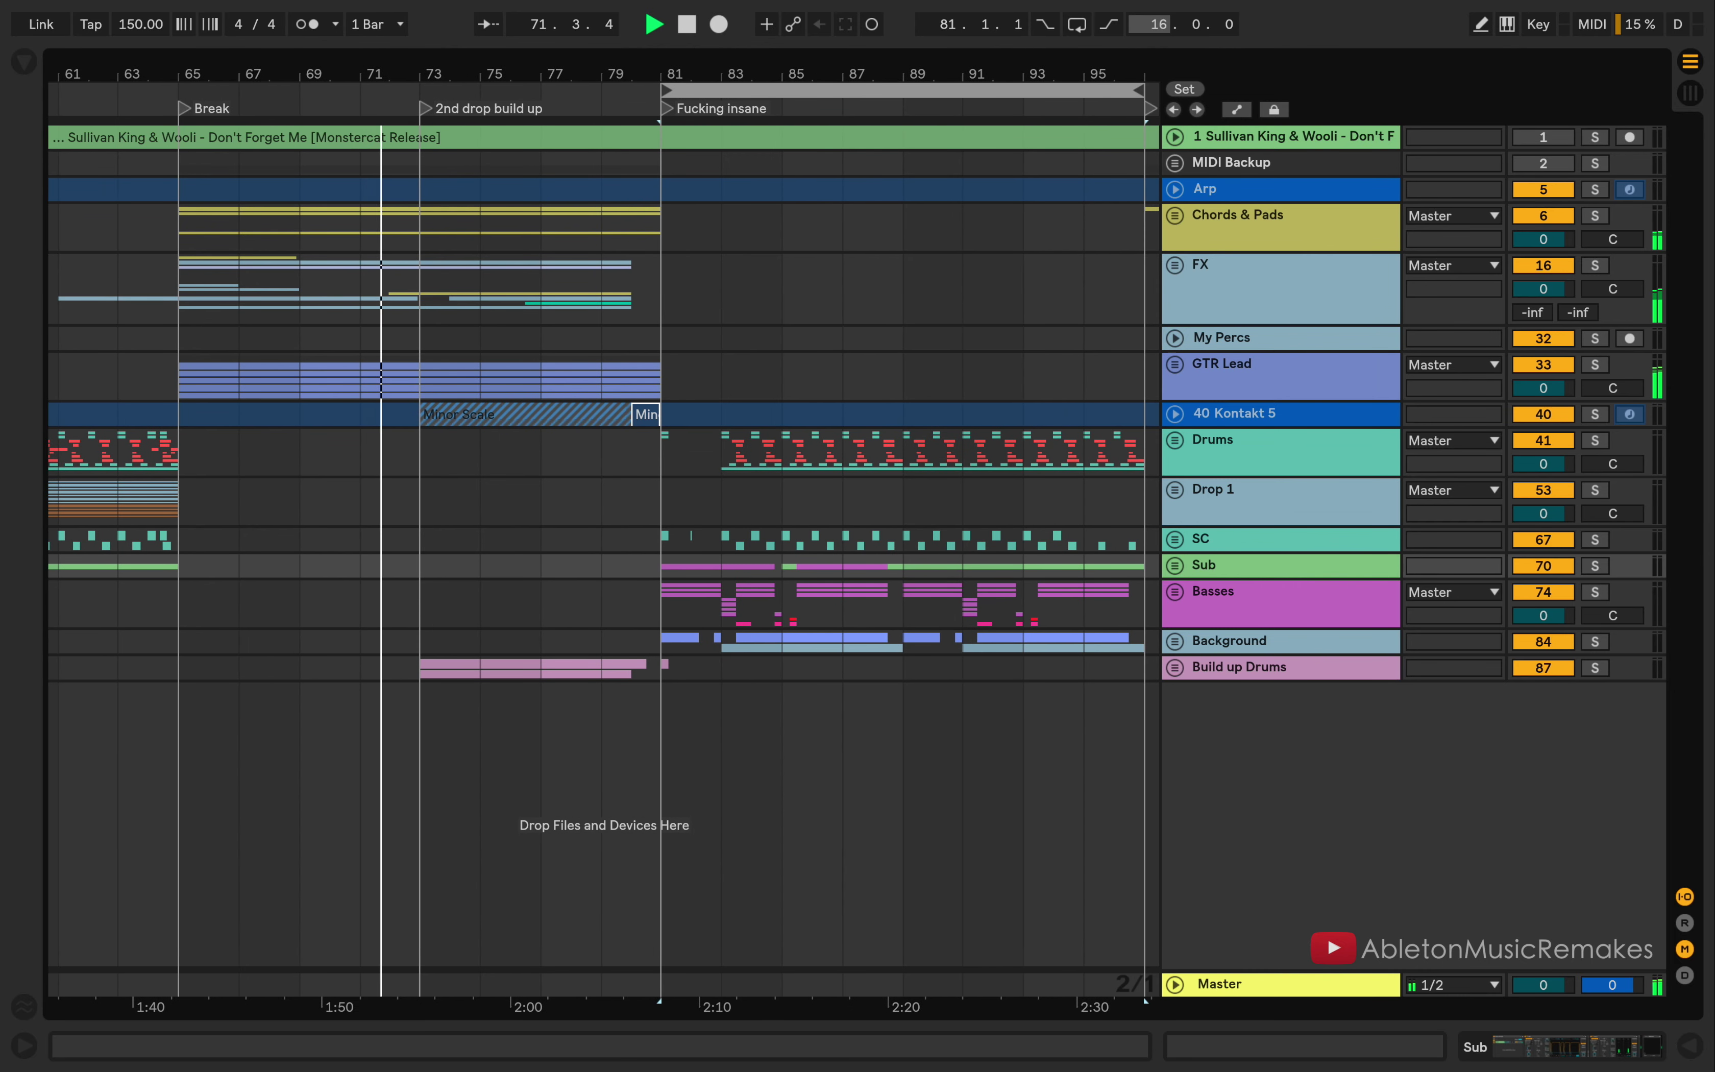
type("8")
key("Return")
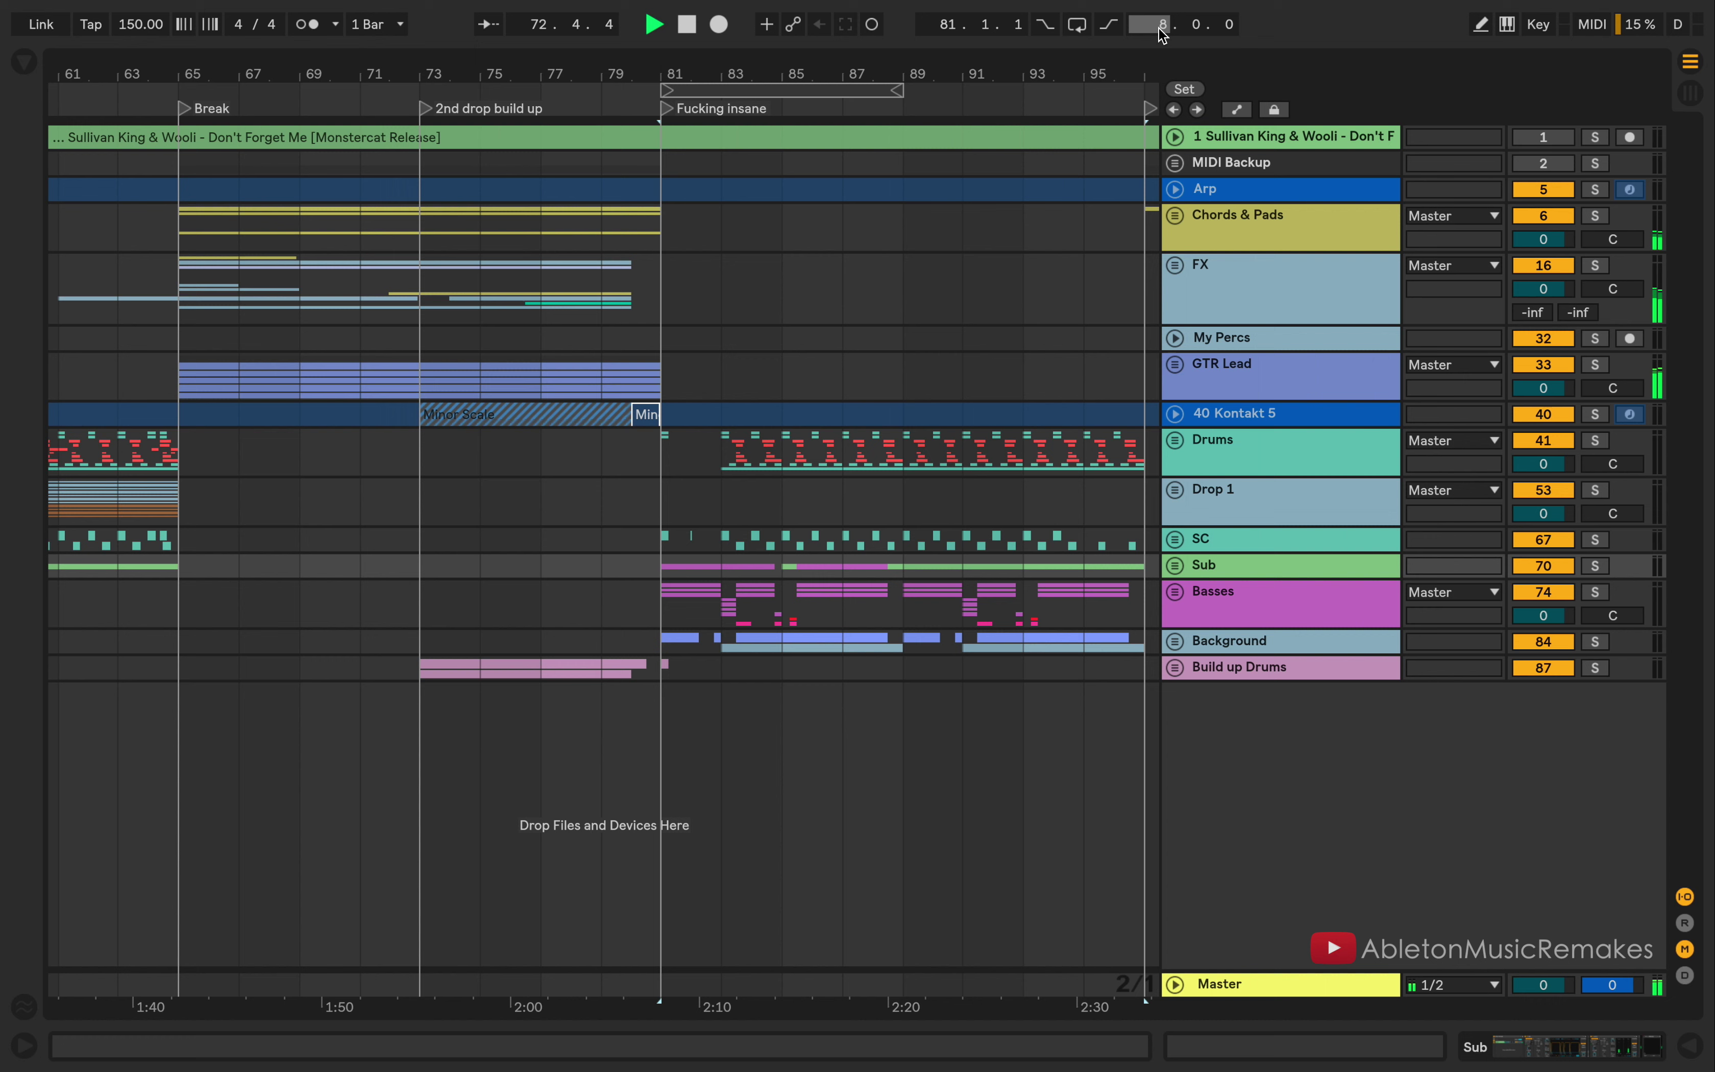
left_click(1077, 24)
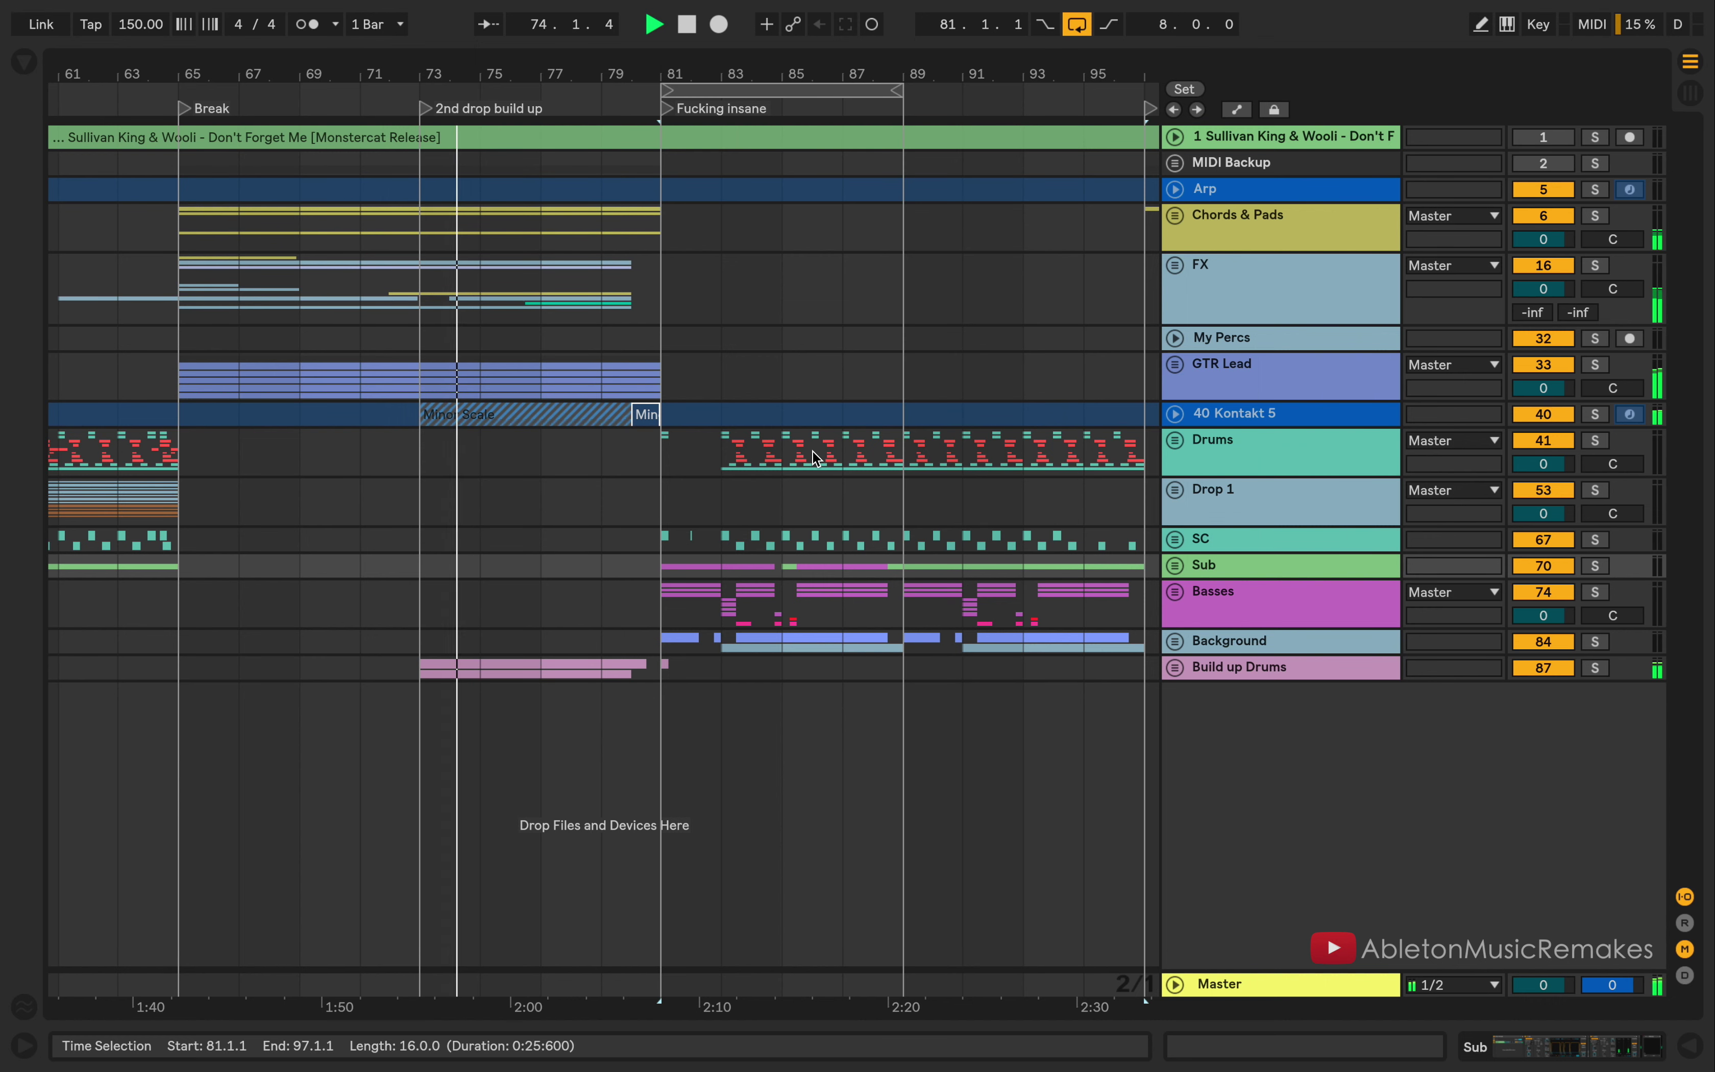
key("ctrl+l")
key("ctrl+l")
key("ctrl+l")
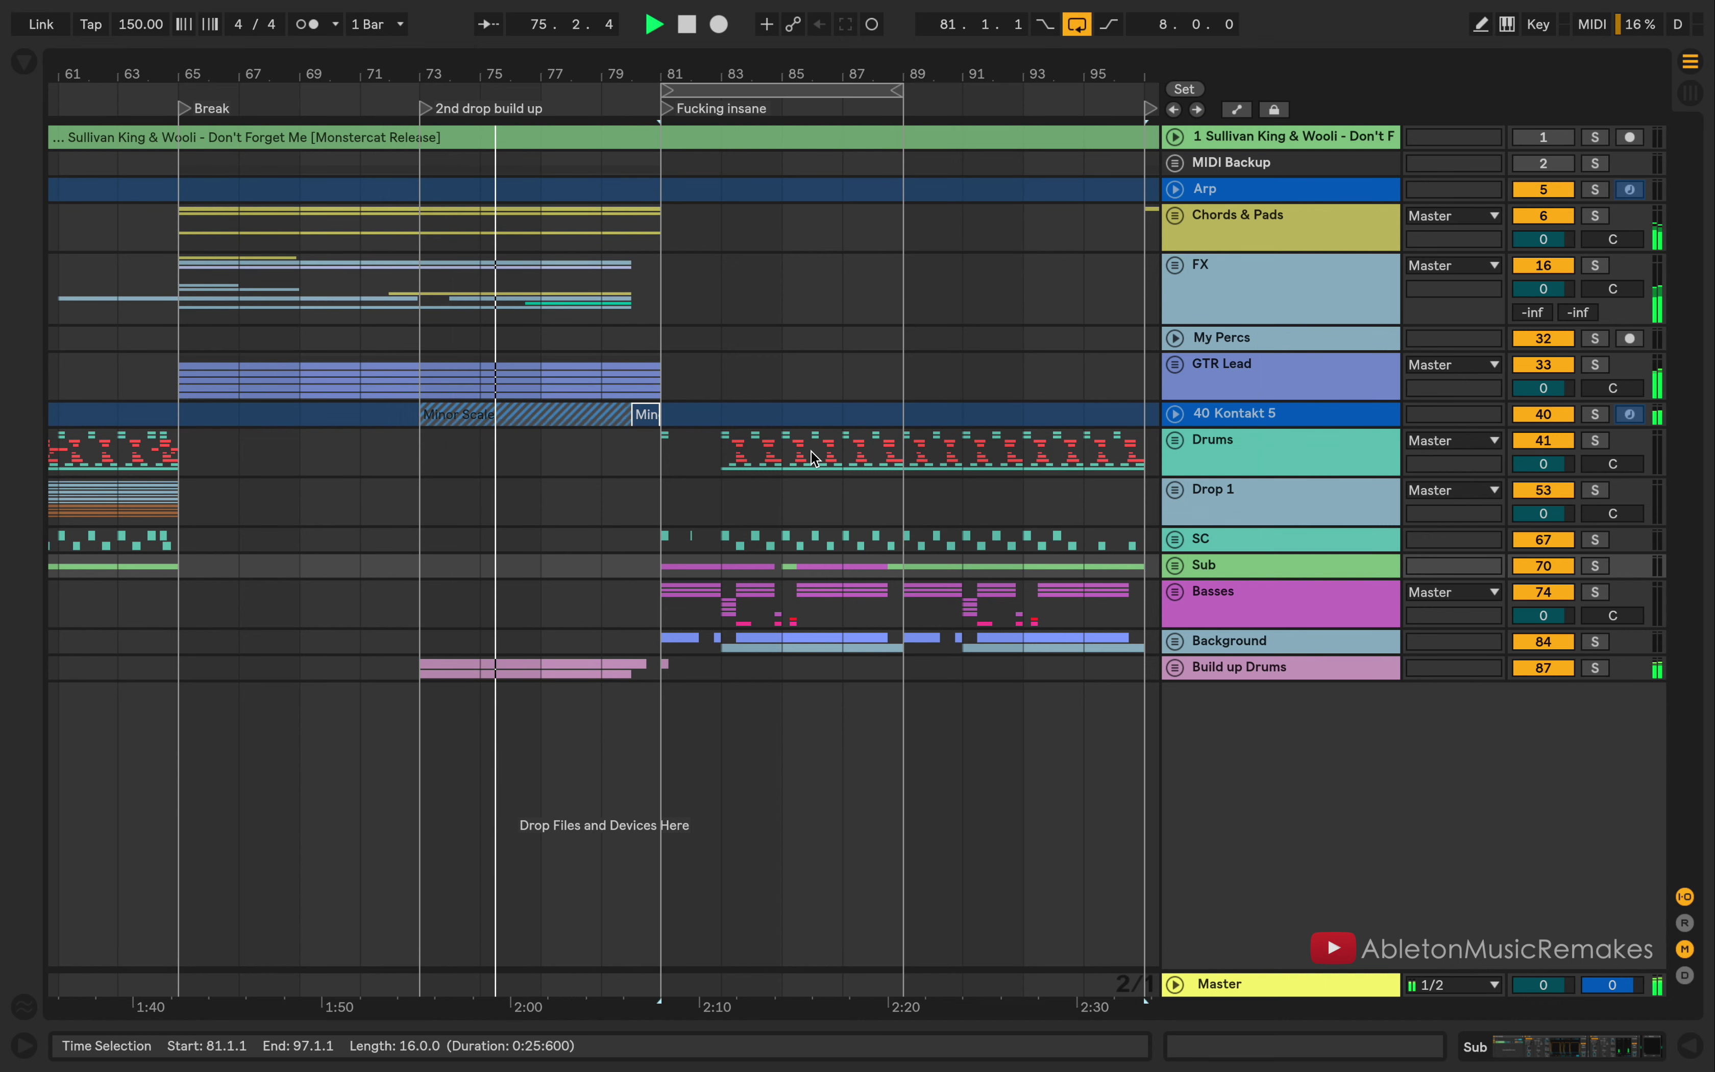
key("ctrl+l")
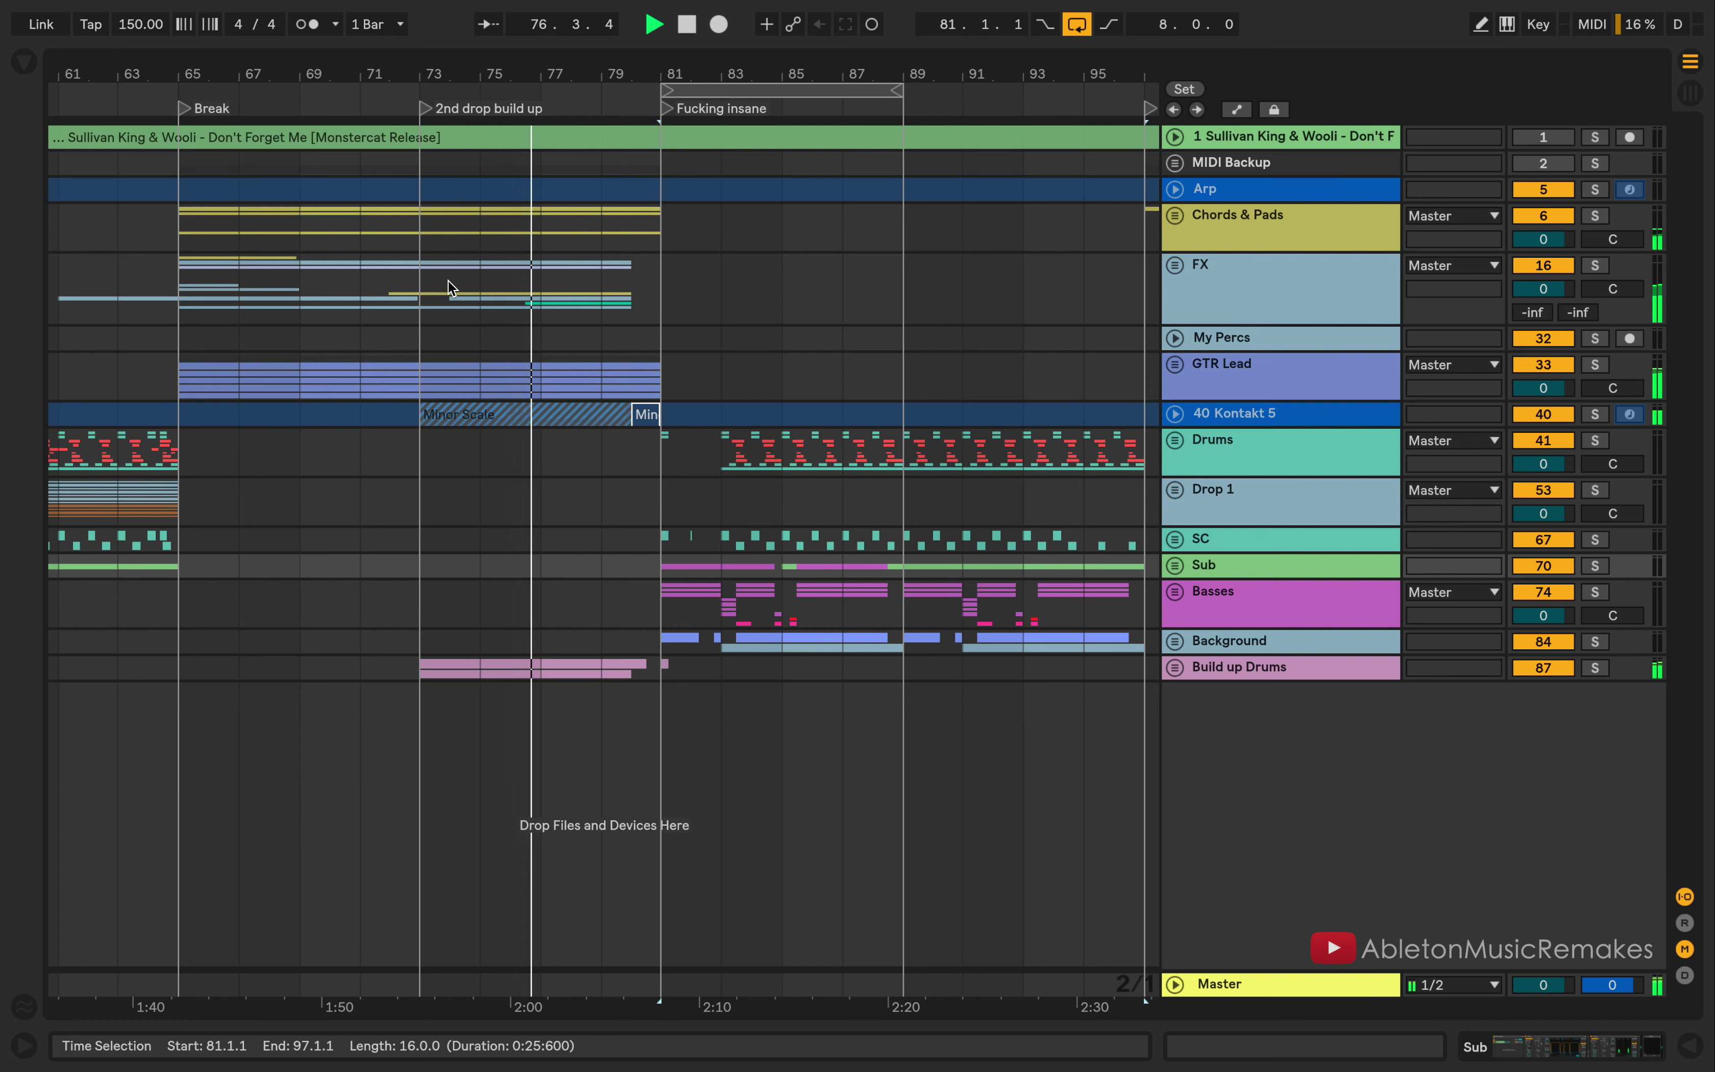
Step: Unfold the Basses group and its 75 Serum track
left_click_drag(750, 63, 745, 124)
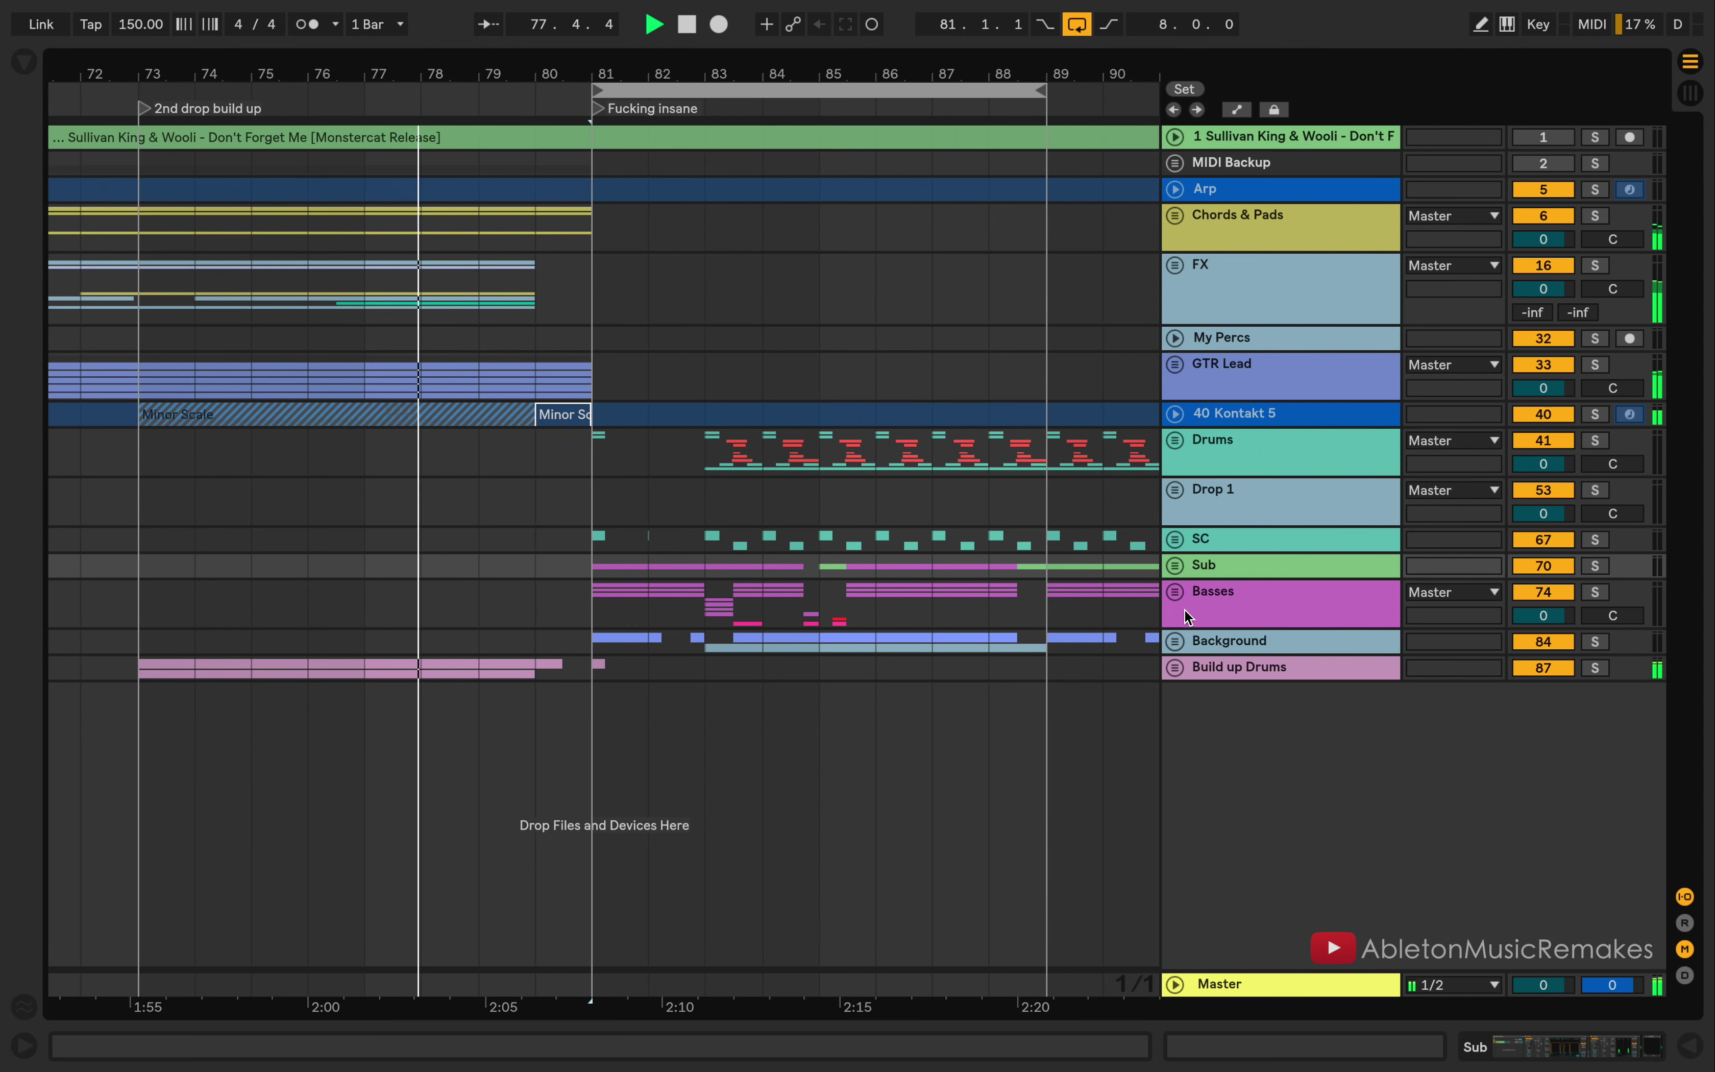
left_click(1175, 591)
scroll(987, 560, "down", 3)
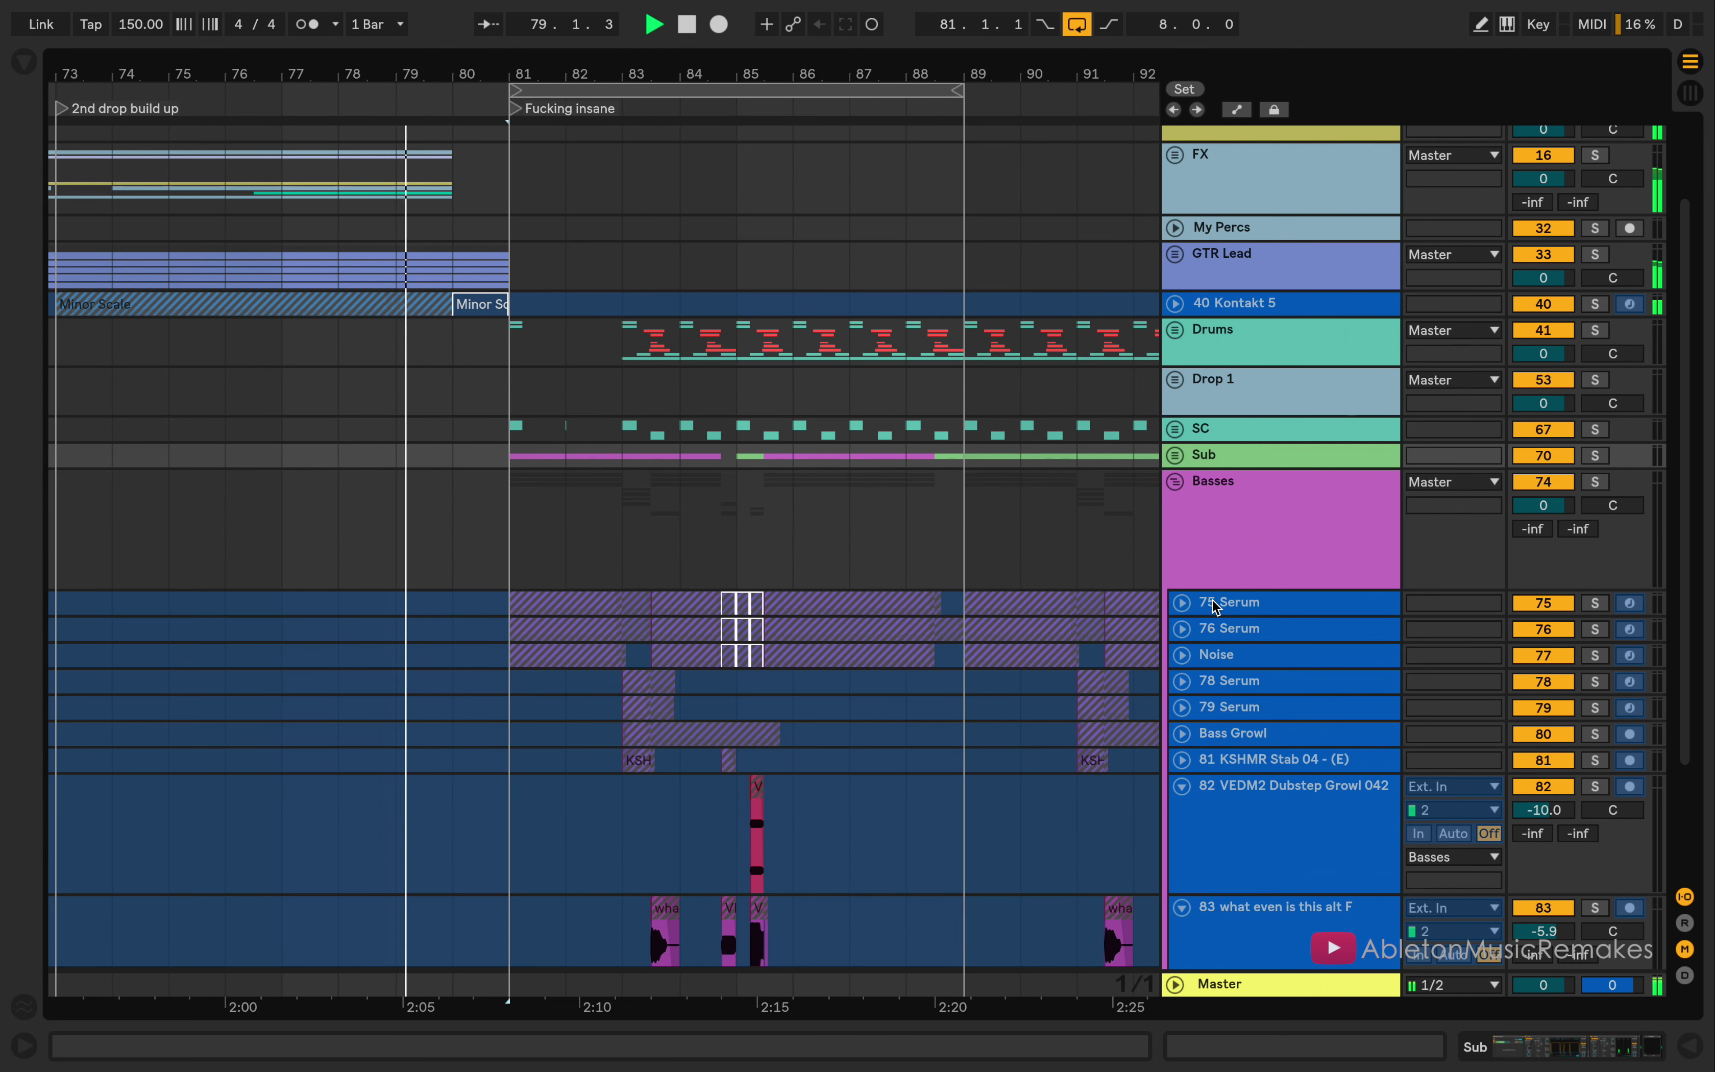
left_click(1182, 603)
scroll(1182, 609, "down", 2)
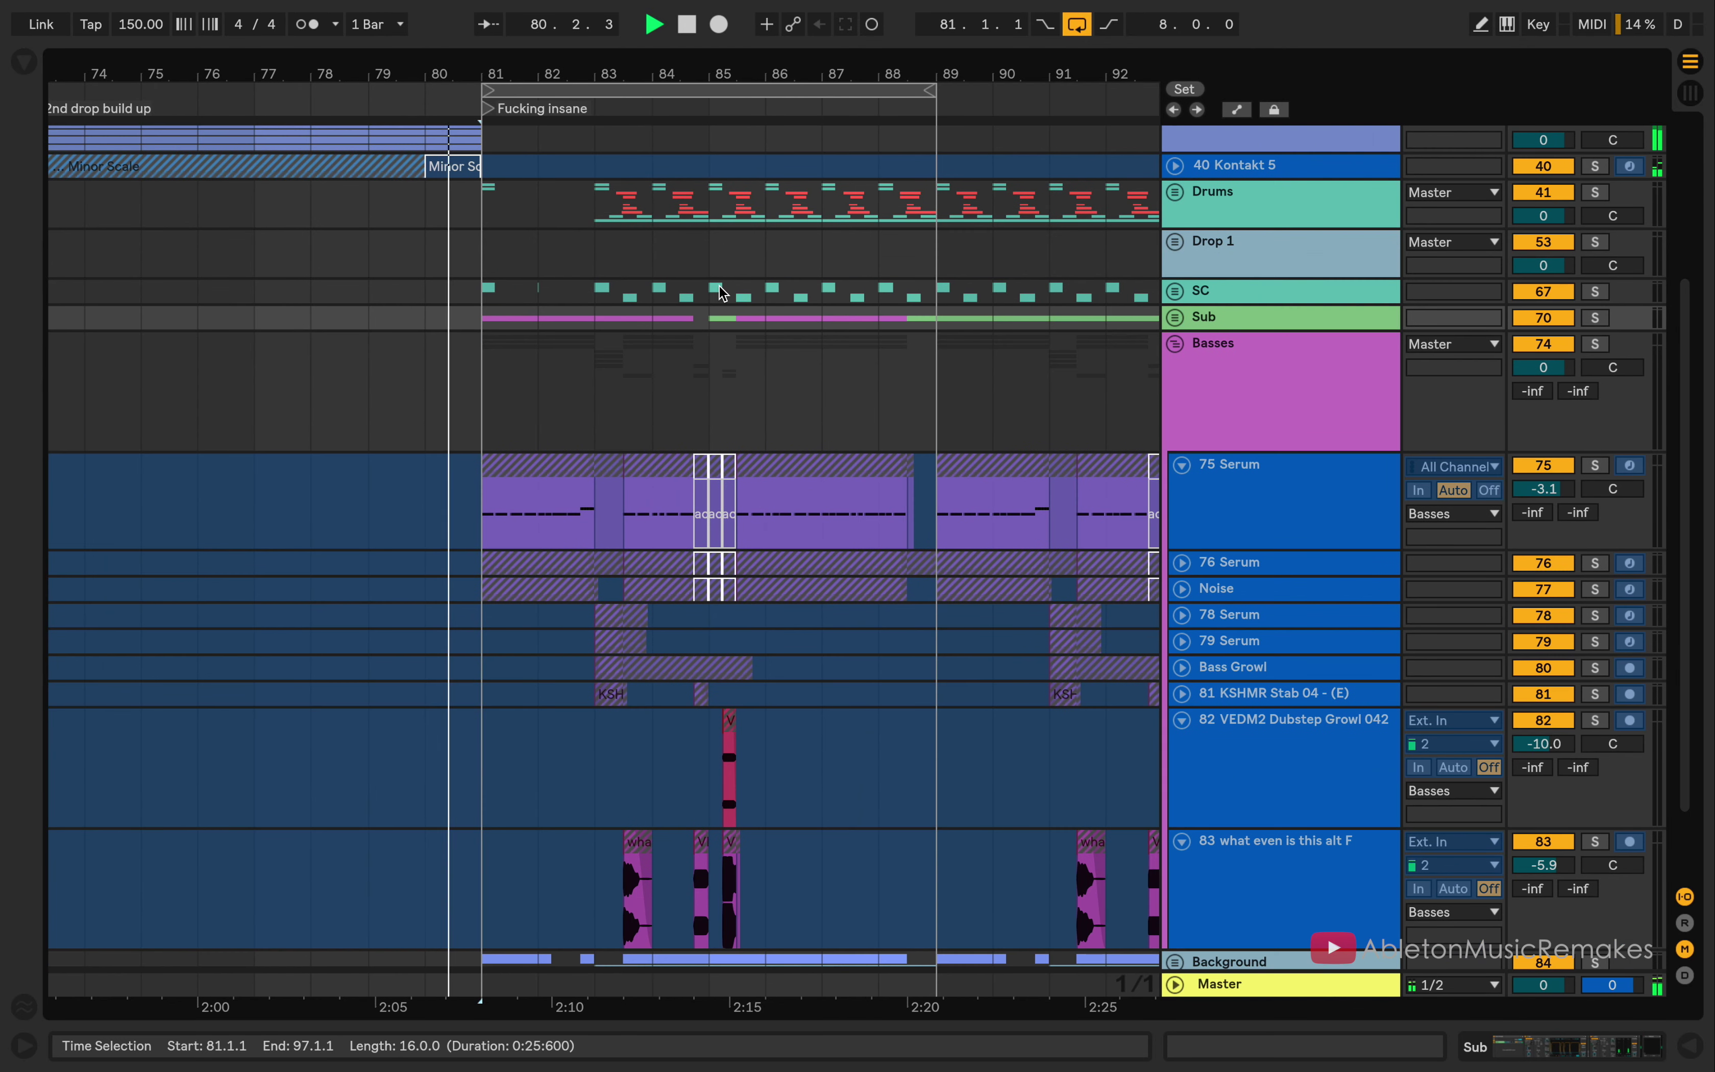
key("plus")
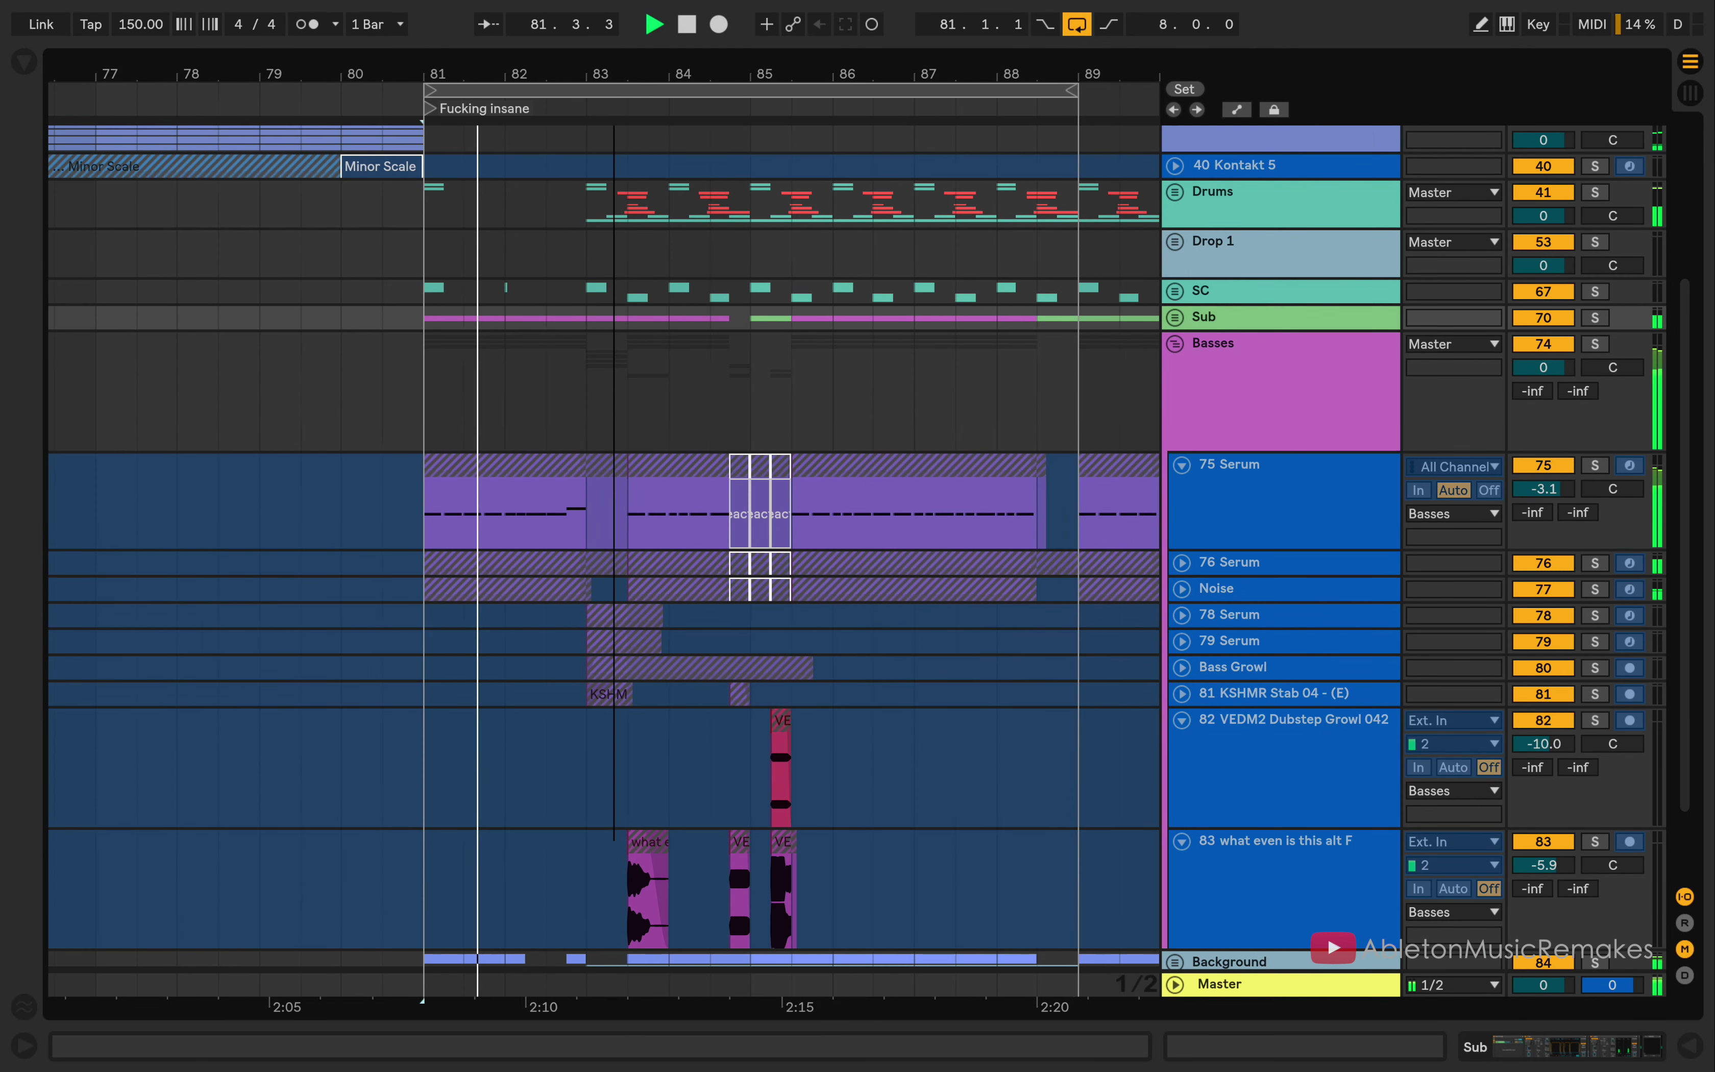
scroll(818, 318, "down", 1)
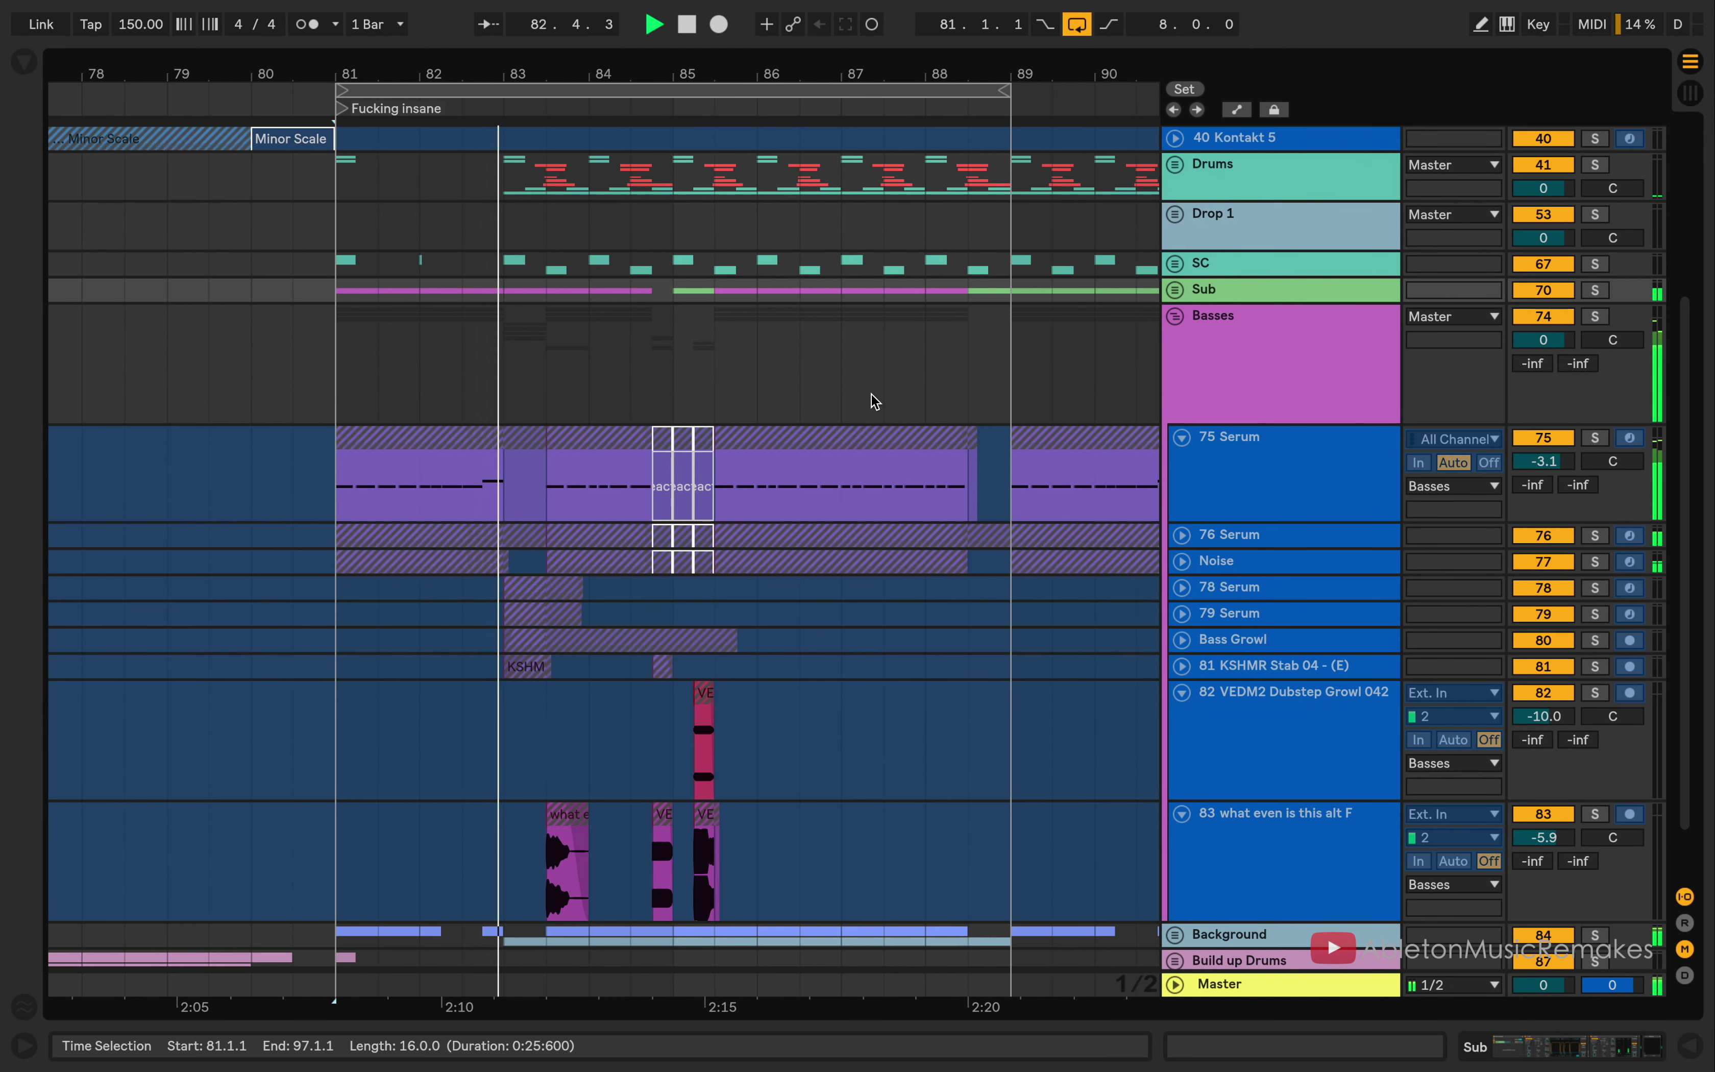
Step: Solo 75 Serum, then unfold 76 Serum and solo only that track, restarting playback from bar 81 each time
left_click(1599, 441)
key("space")
key("space")
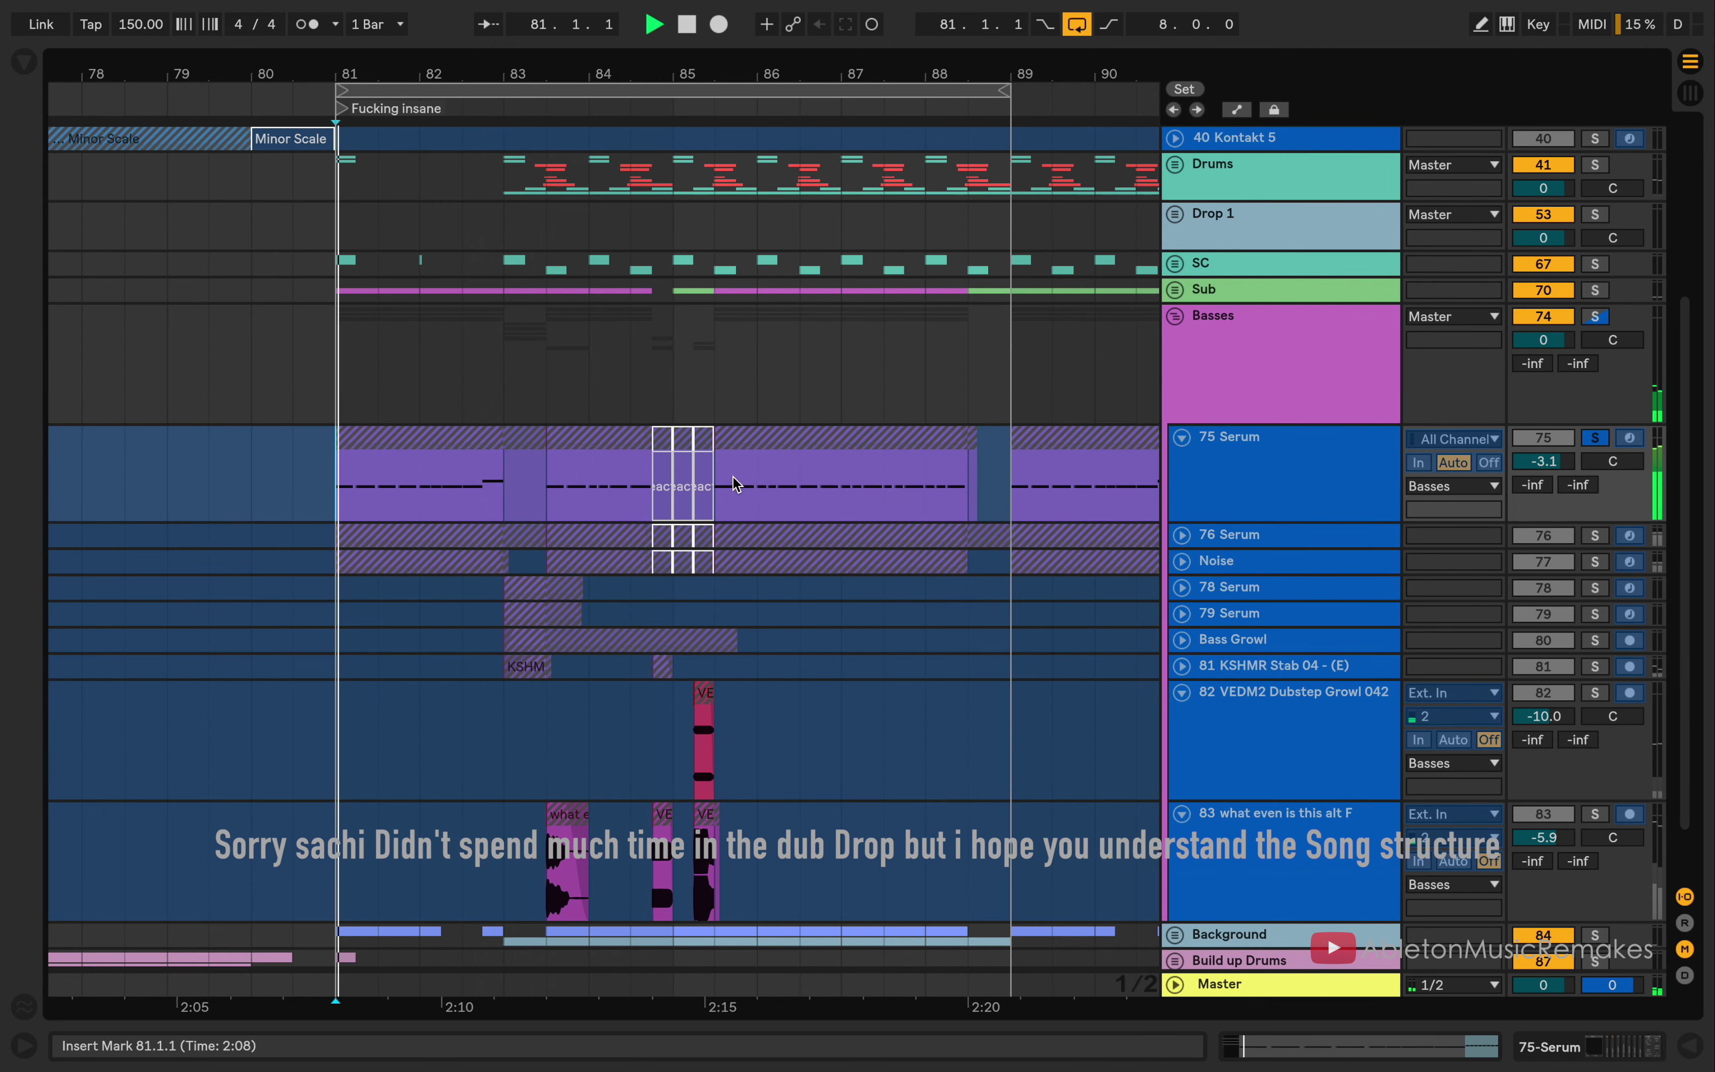
left_click(1182, 535)
left_click(1596, 535, "ctrl")
key("space")
key("space")
Step: Unfold and solo the Noise track, then unfold and solo 78 Serum and play it from bar 83
left_click(1182, 656)
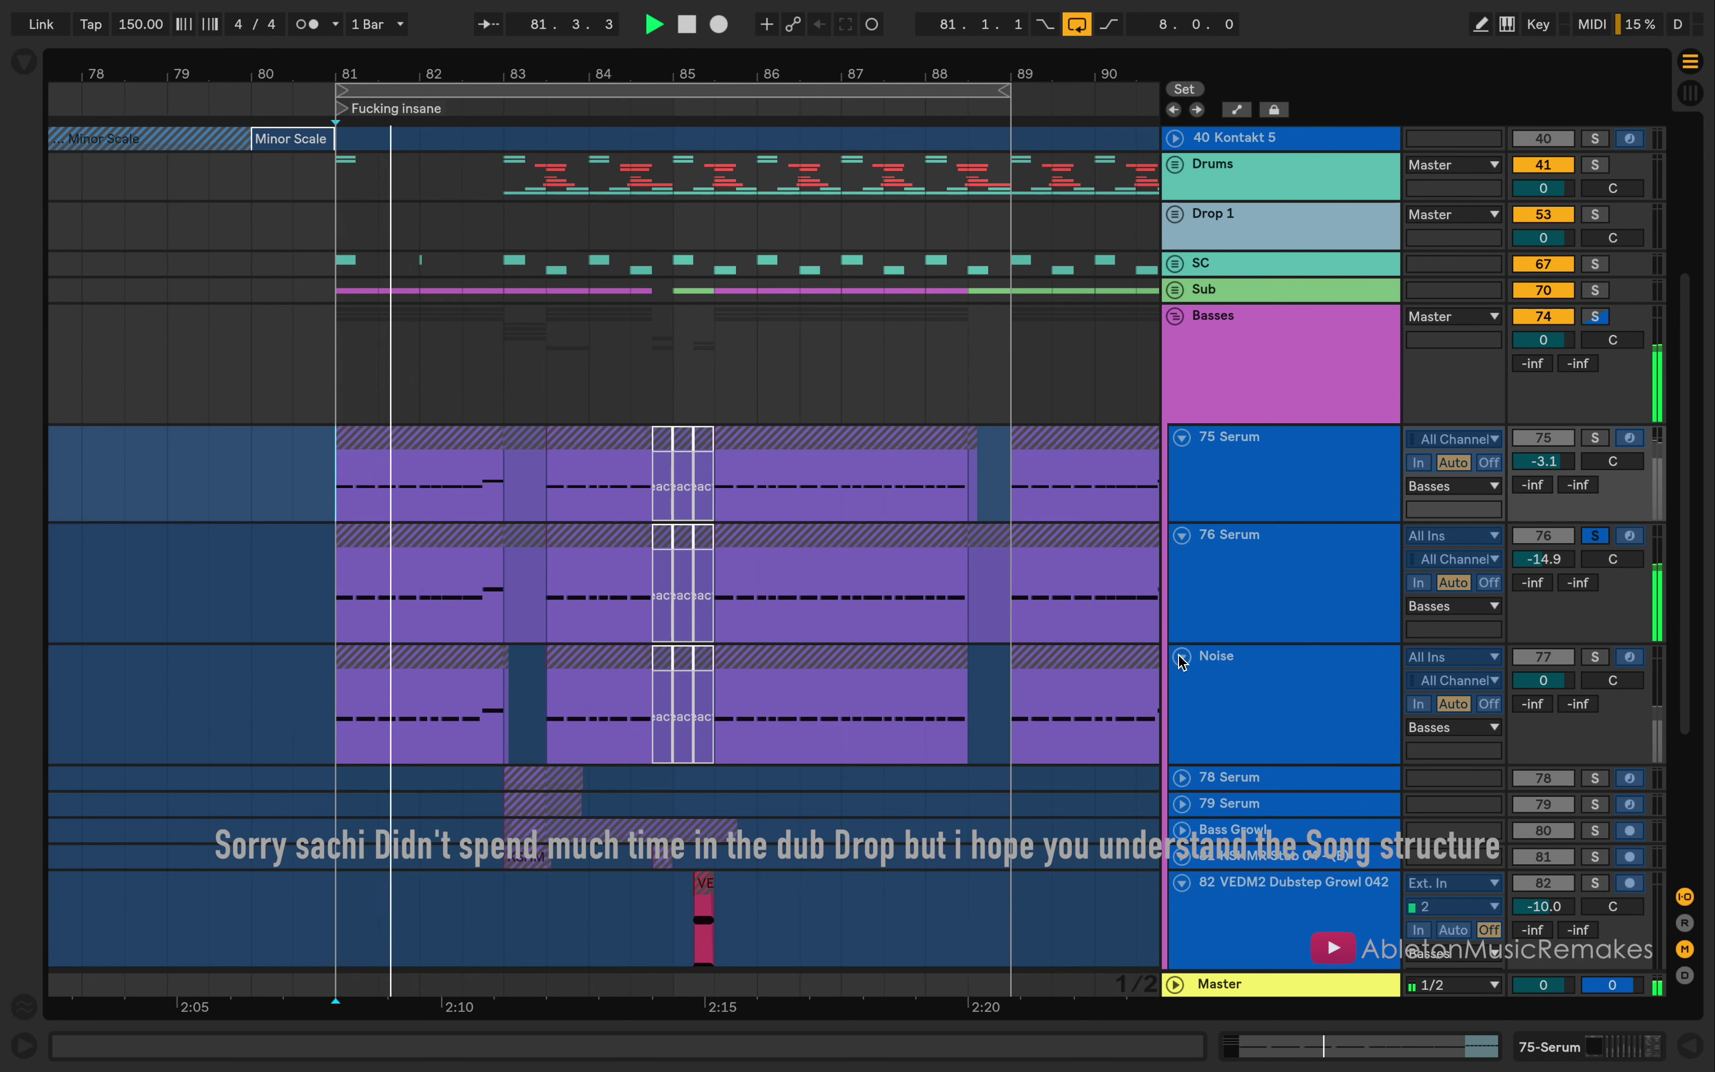
scroll(1276, 638, "down", 2)
left_click(1595, 601)
key("space")
key("space")
scroll(509, 163, "up", 3)
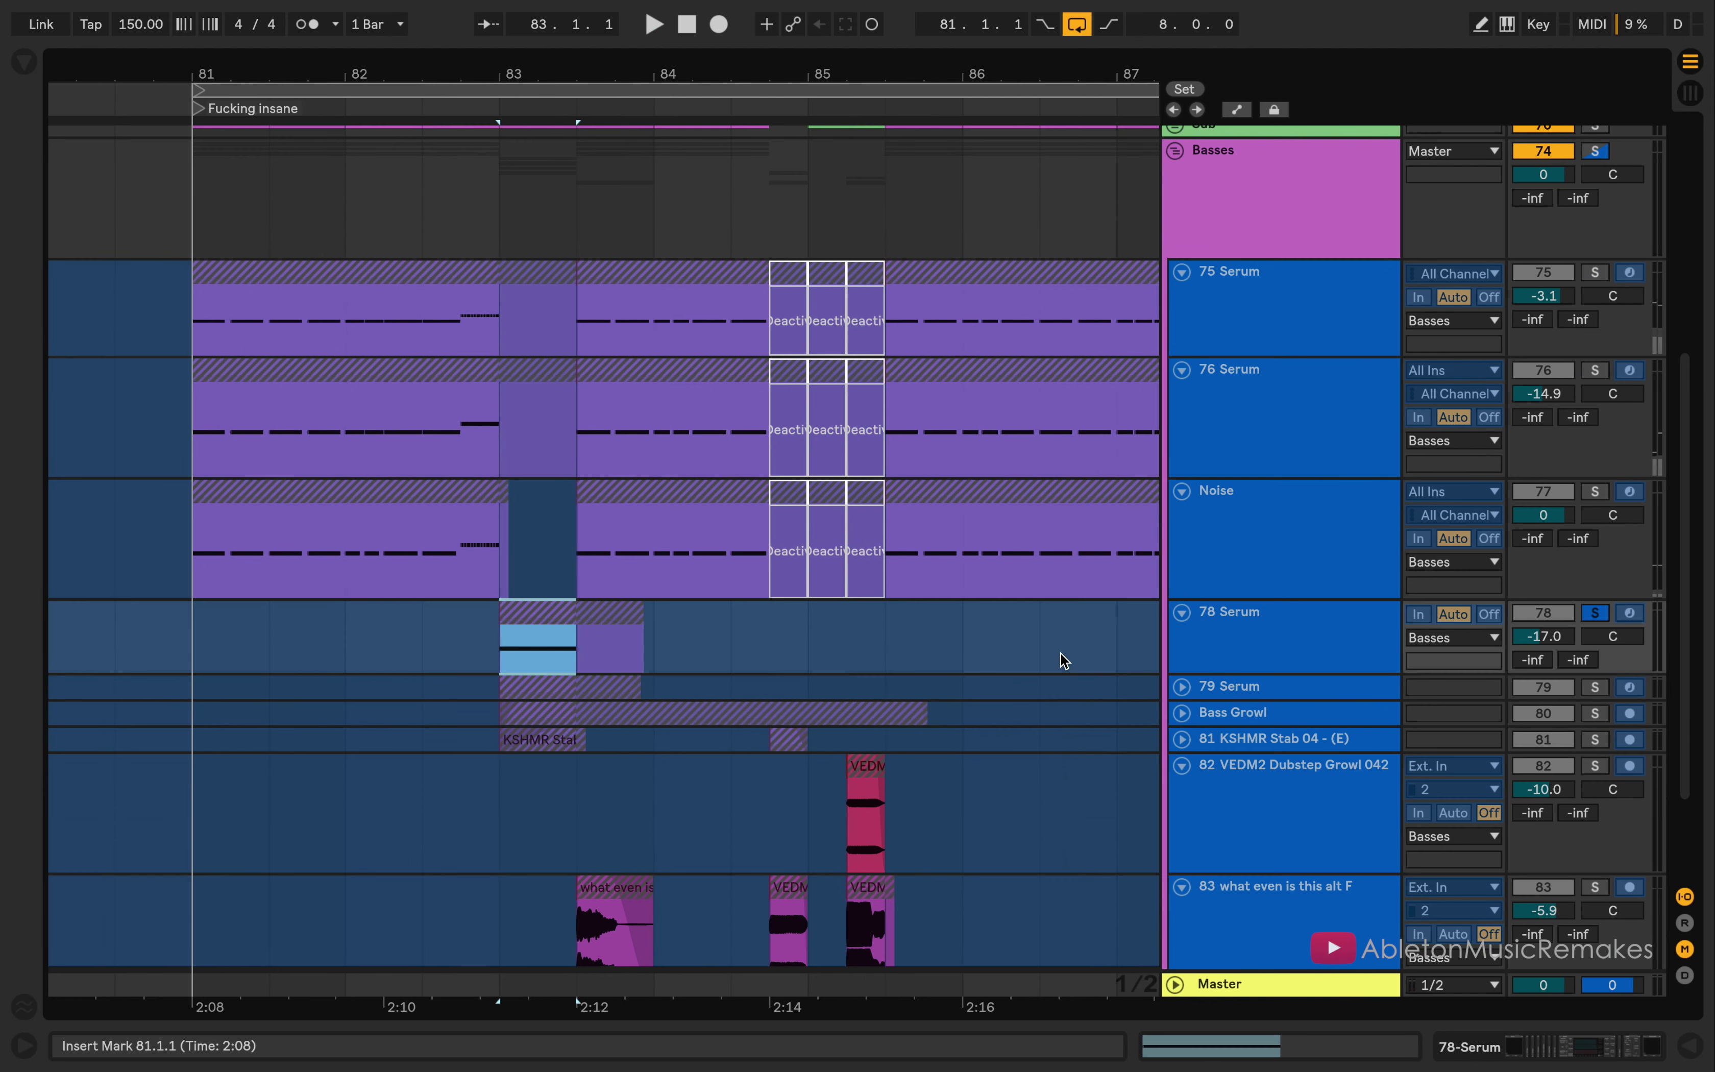
key("space")
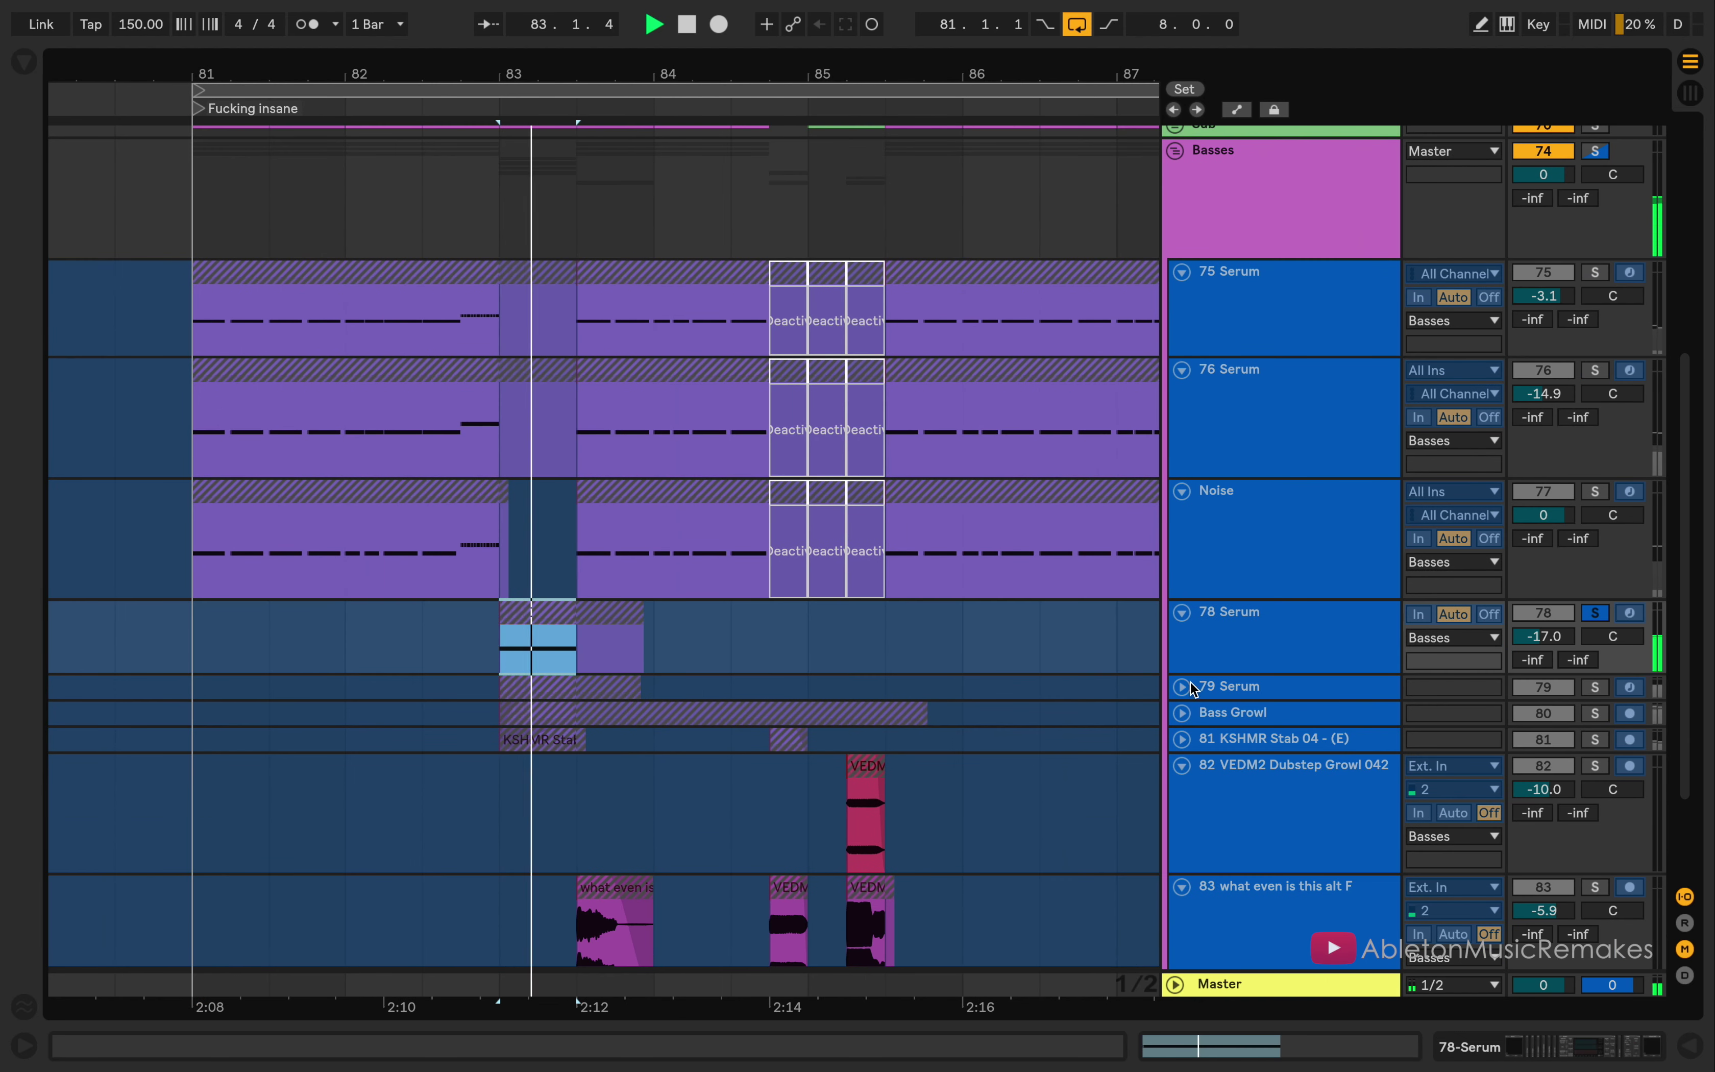
Step: Unfold 79 Serum and solo it with playback restarted, then solo 81 KSHMR Stab 04 - (E)
left_click(1183, 688)
left_click(1600, 686)
key("space")
key("space")
left_click(1595, 787)
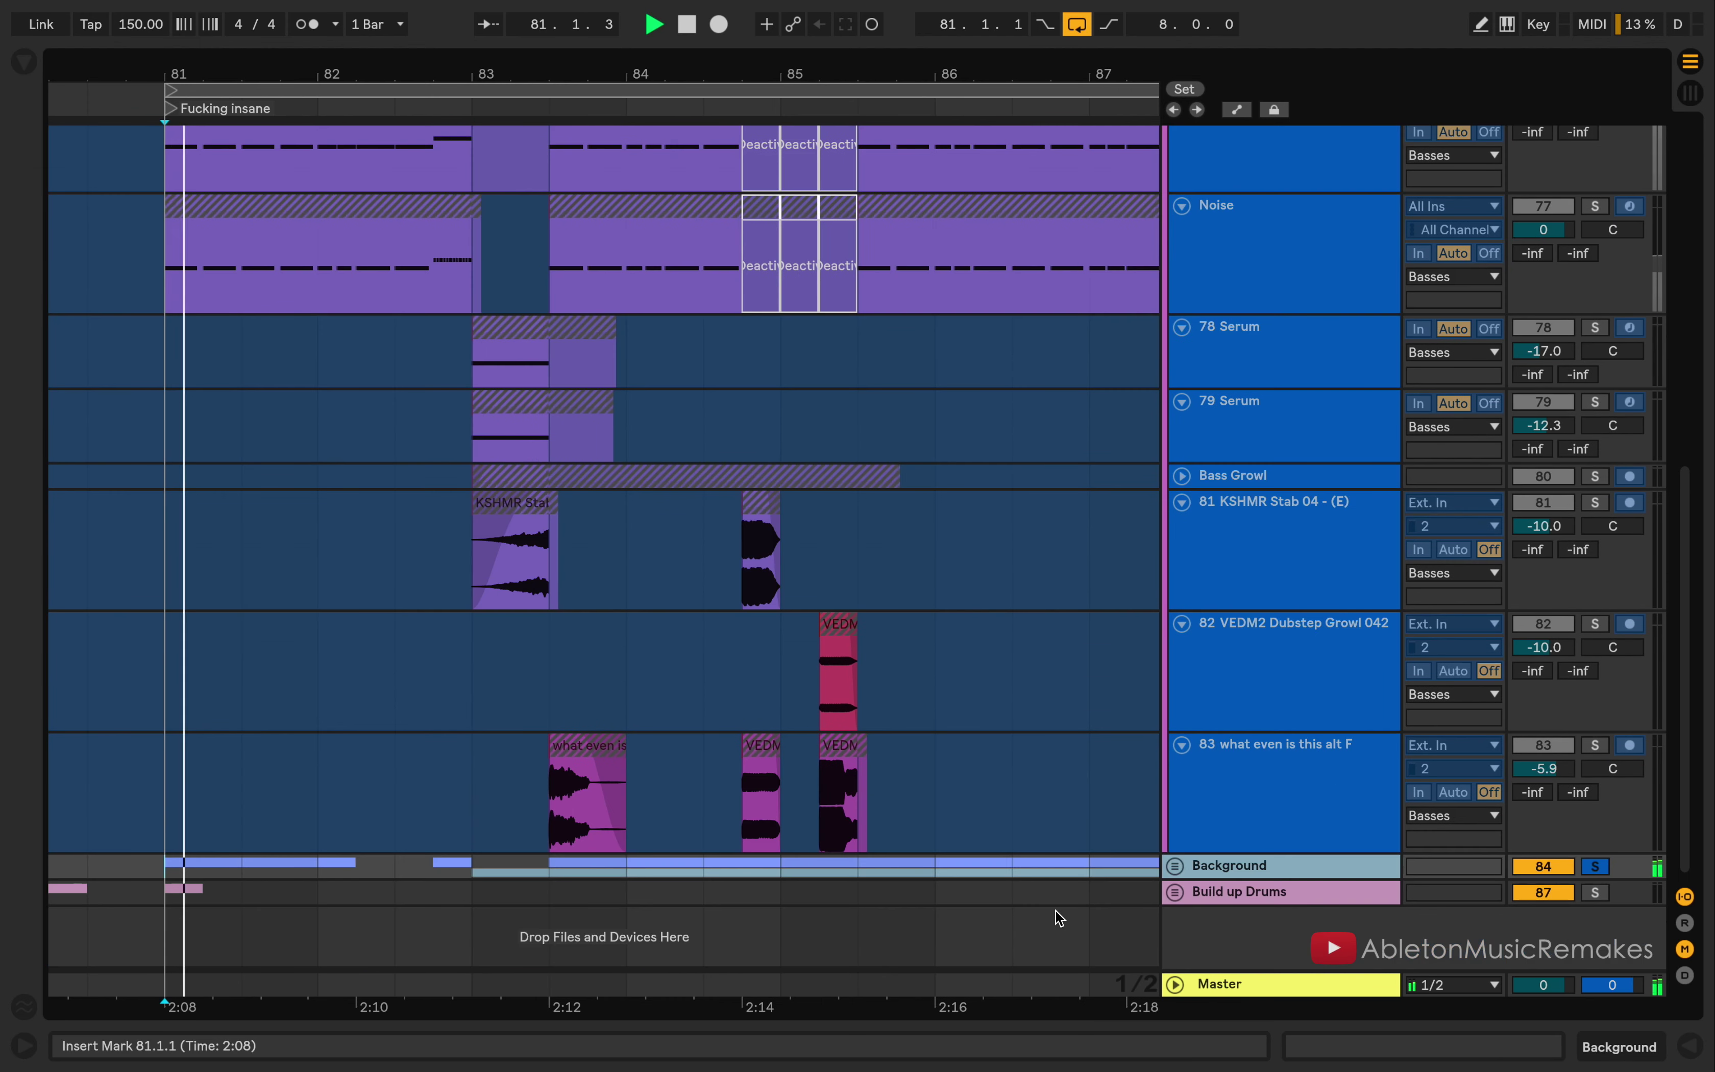
Step: Unfold the Background group and examine the clips of its 85 KSHMR Stab 04 - (E) and Off Piano tracks
left_click(1175, 865)
scroll(1040, 796, "down", 5)
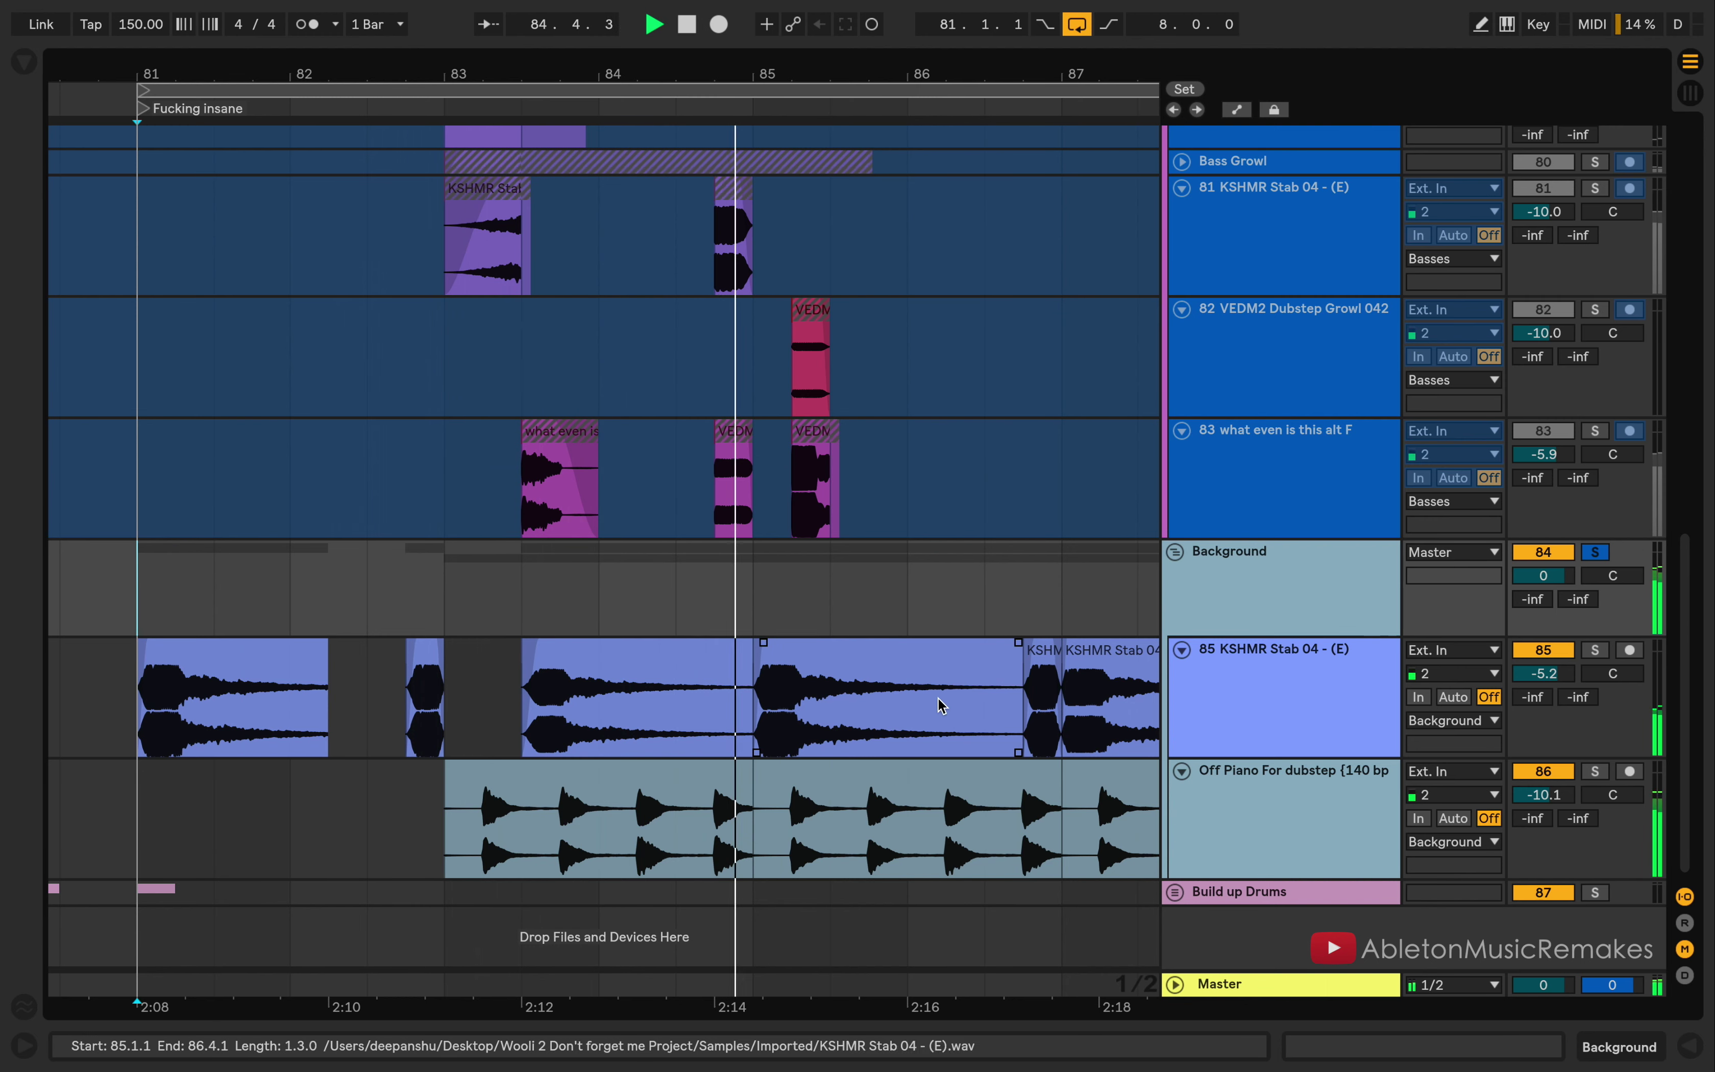
left_click_drag(850, 77, 800, 49)
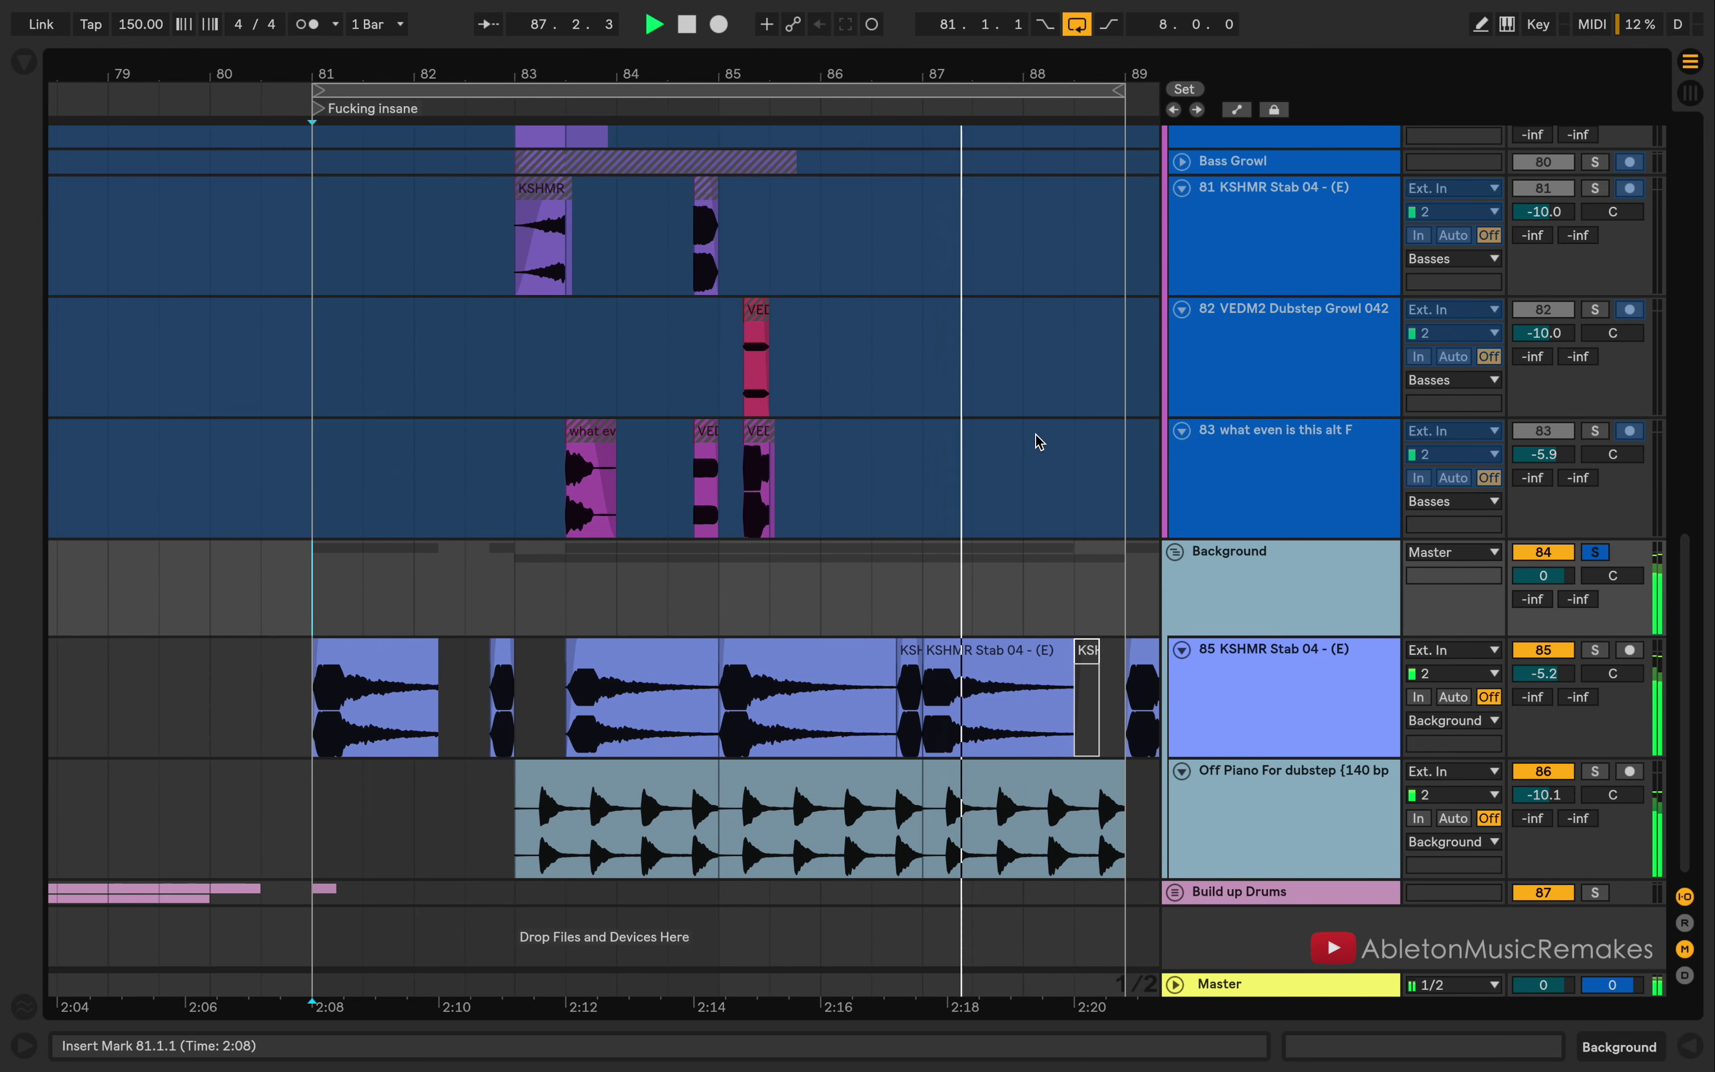
Step: Solo the whole Basses group to hear all its layers together
scroll(1039, 441, "up", 15)
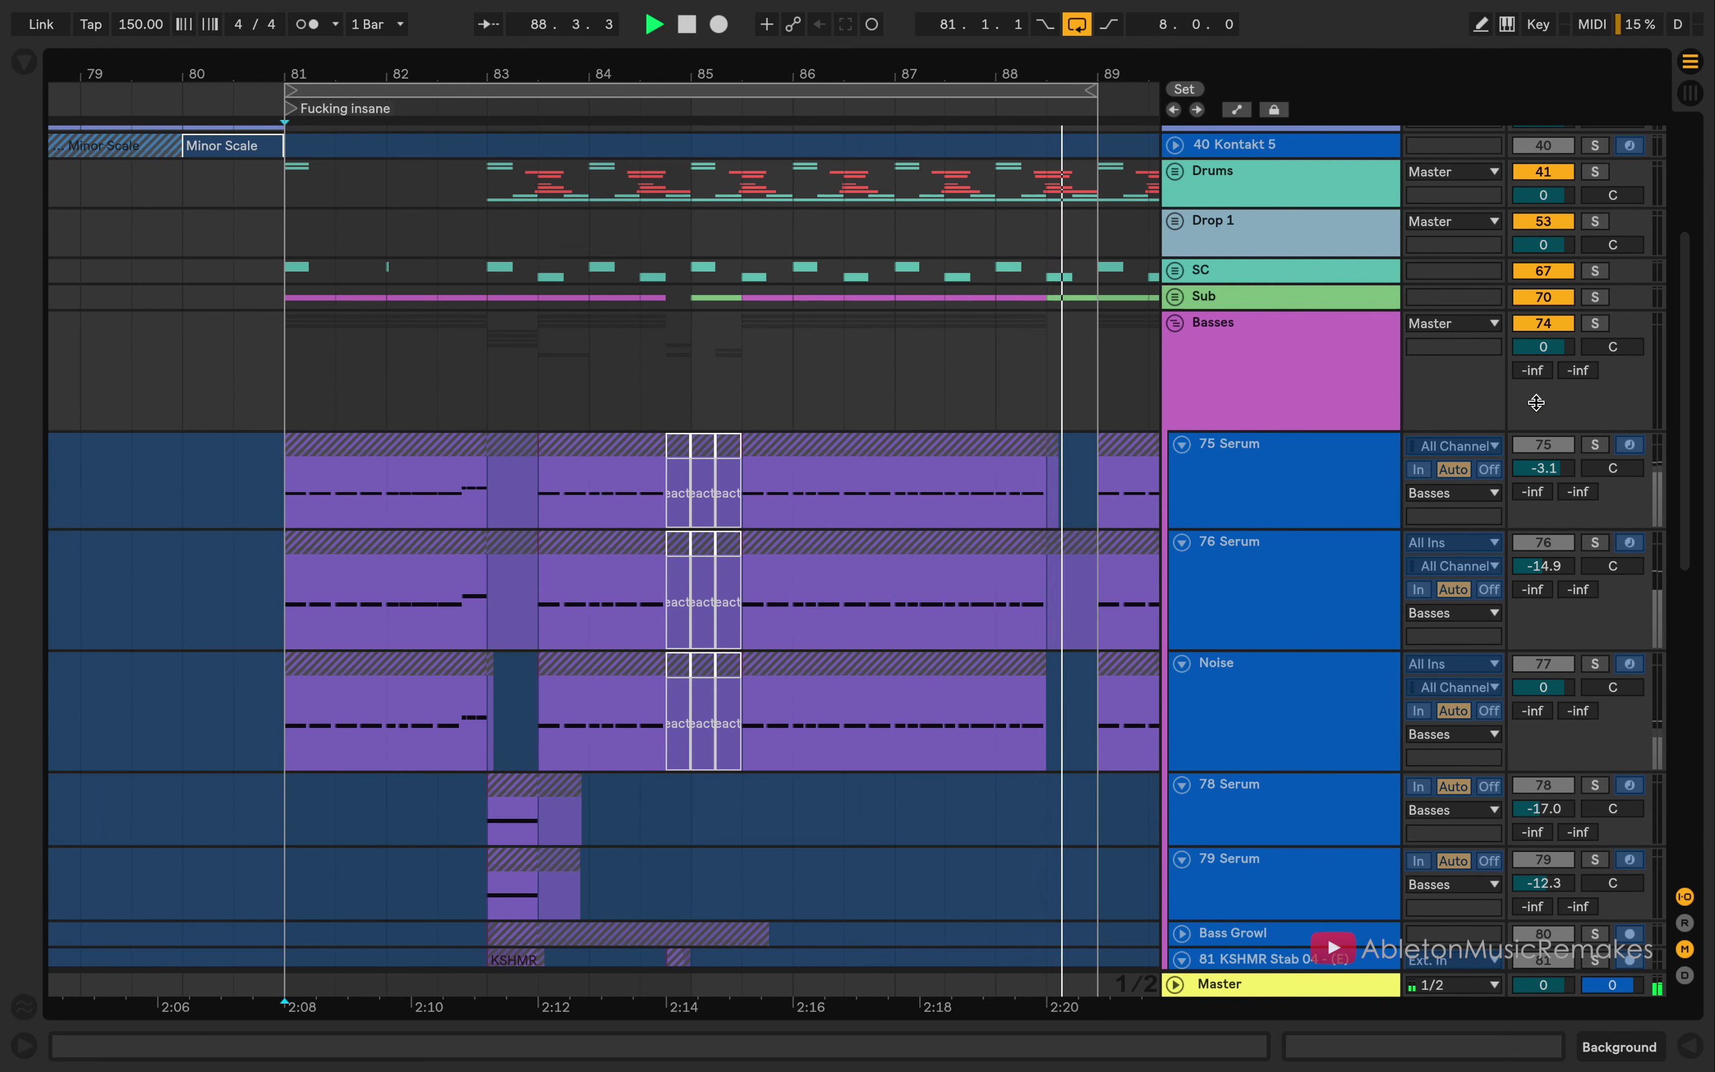
left_click(1595, 325)
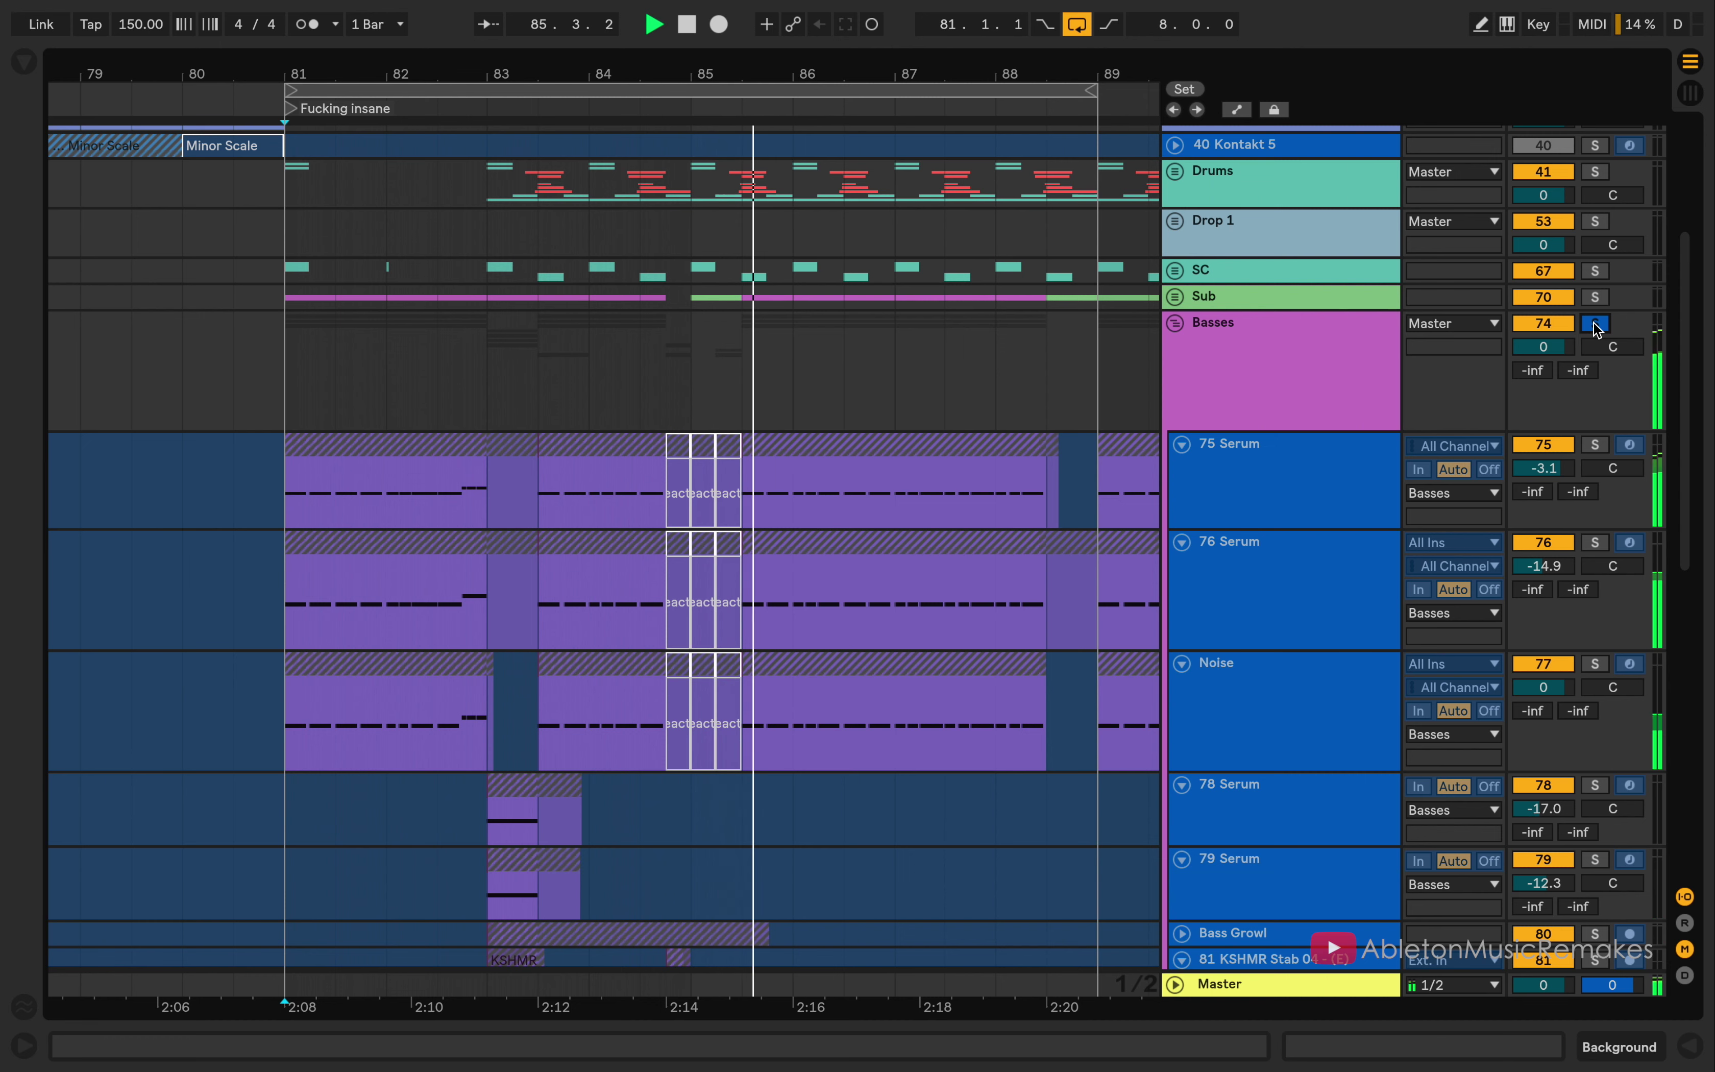
left_click(1596, 324)
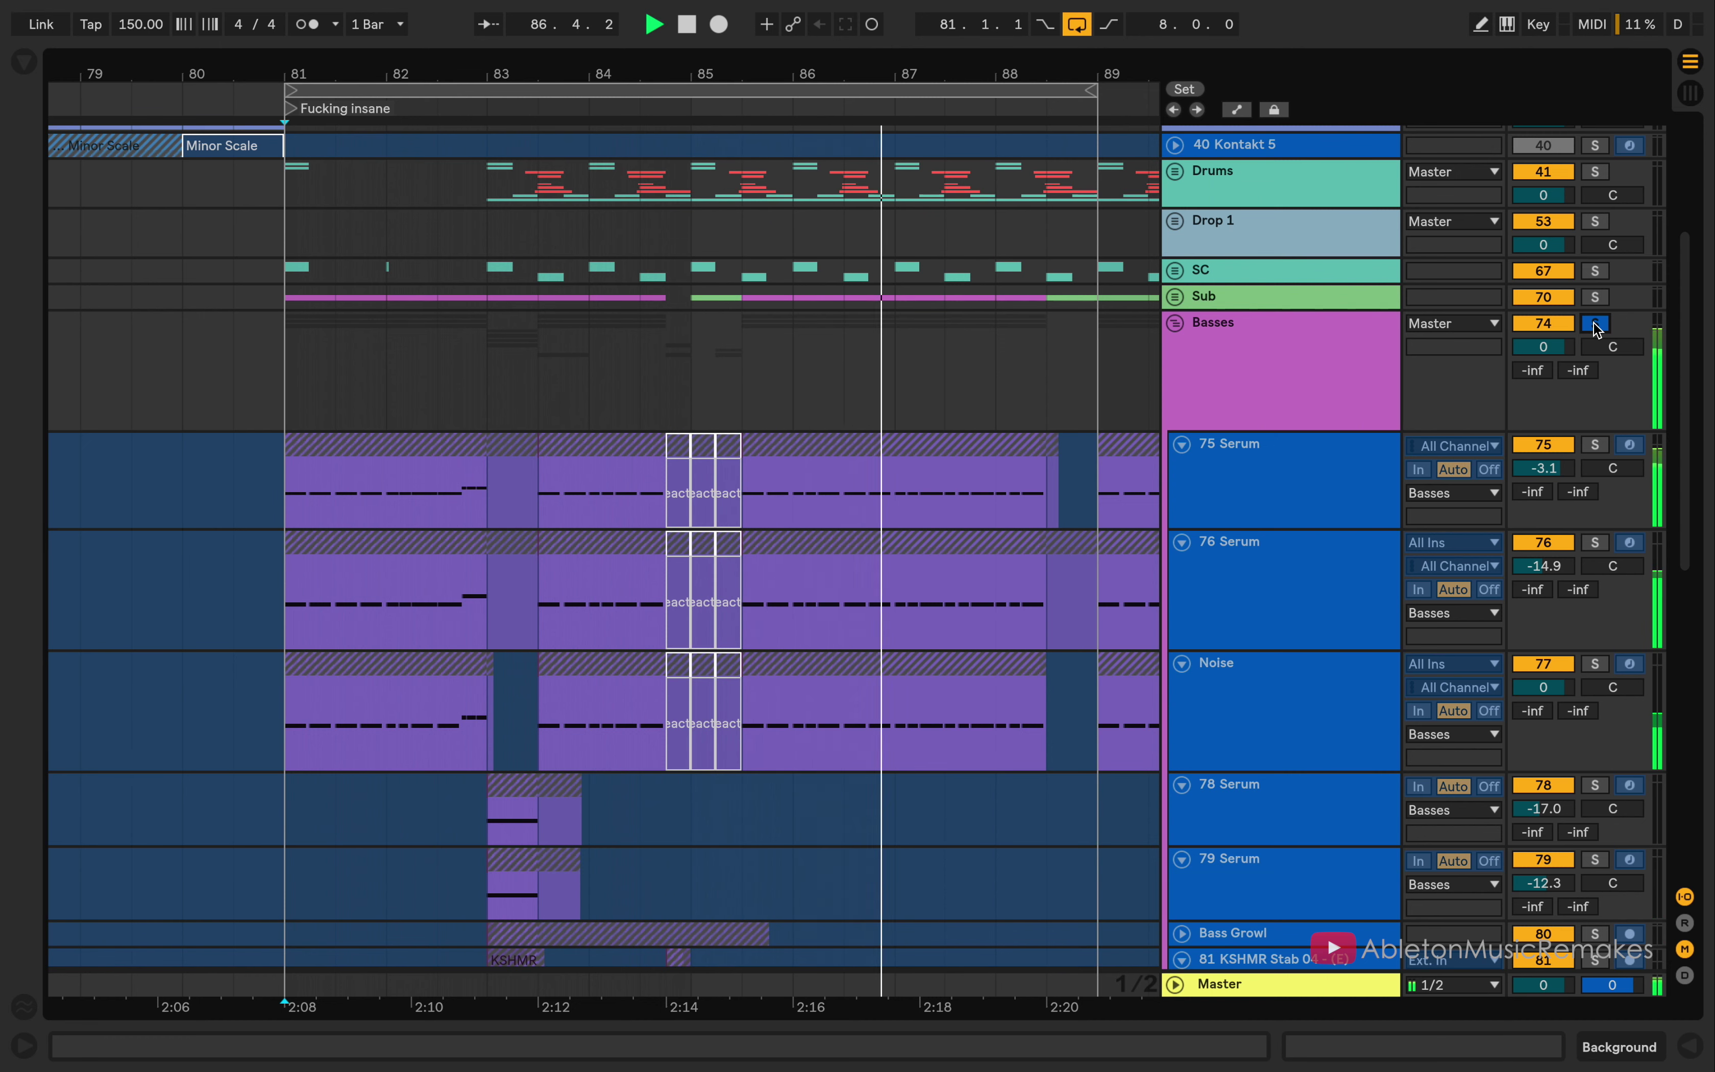
Step: Solo the Drums group, unfold it and place the insert marker at bar 83 on 51 Cymatics - Millenium Open
left_click(1595, 172)
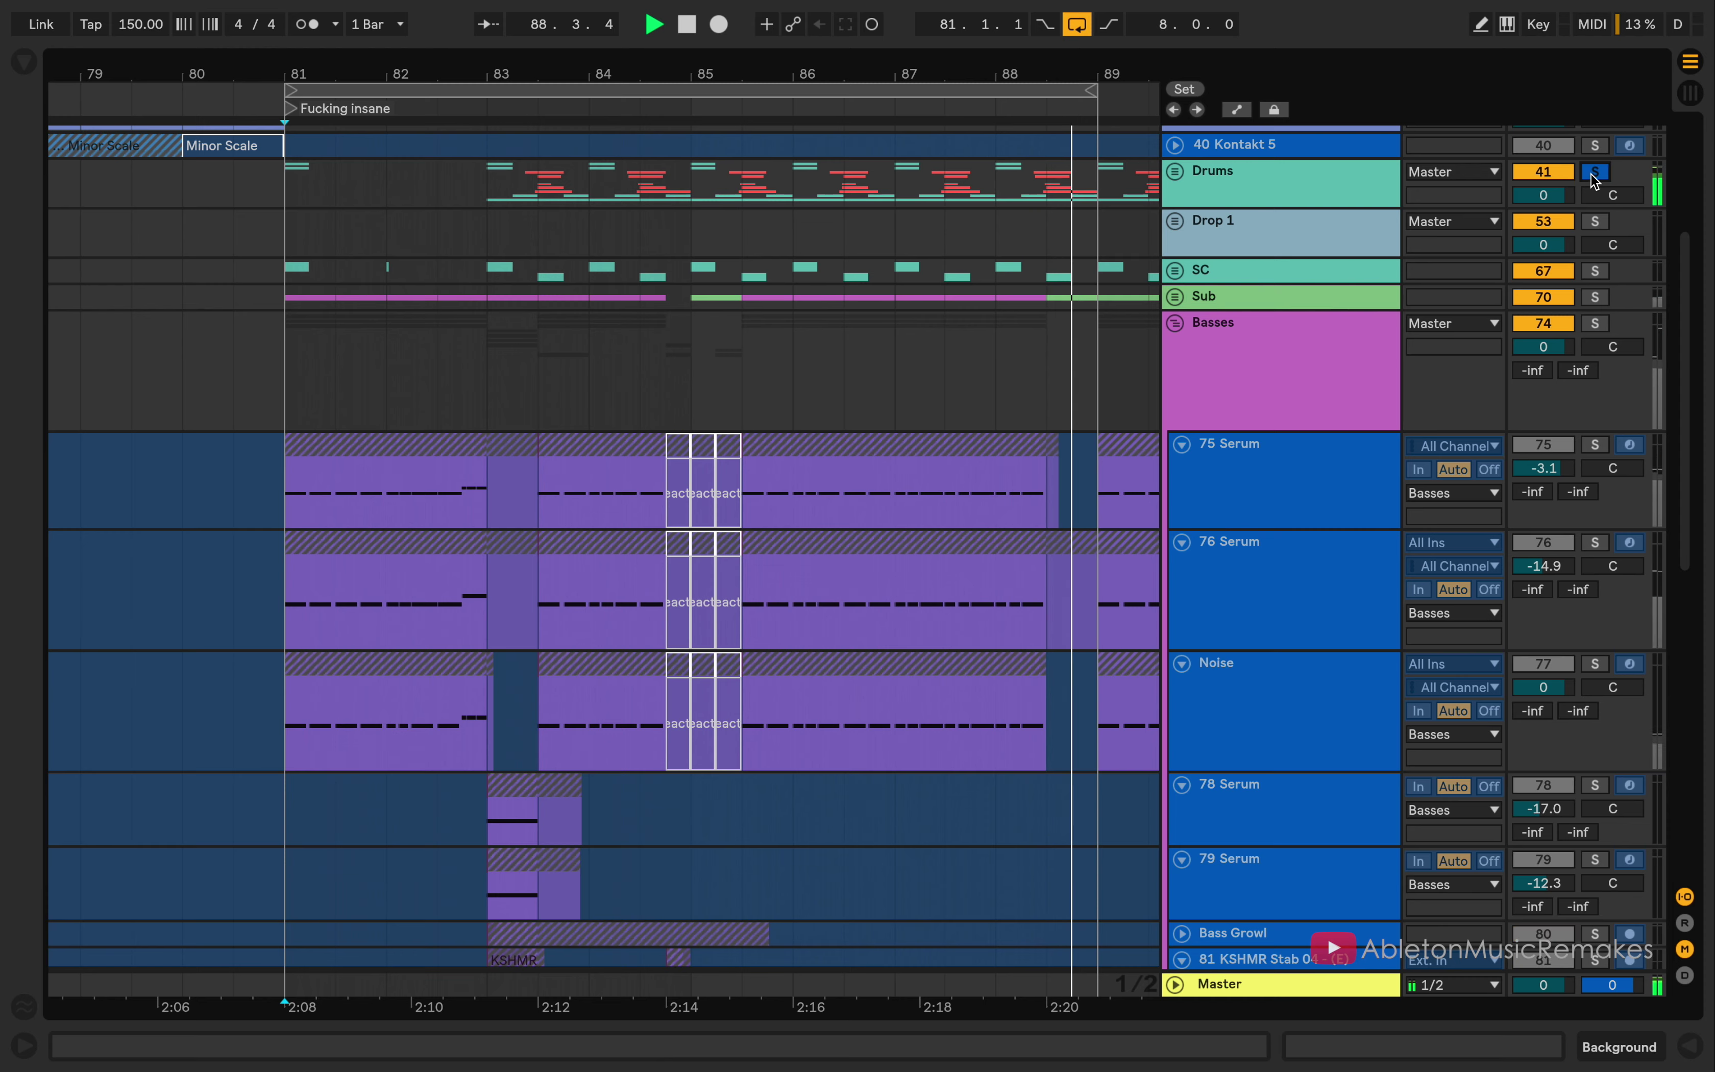
left_click(1175, 171)
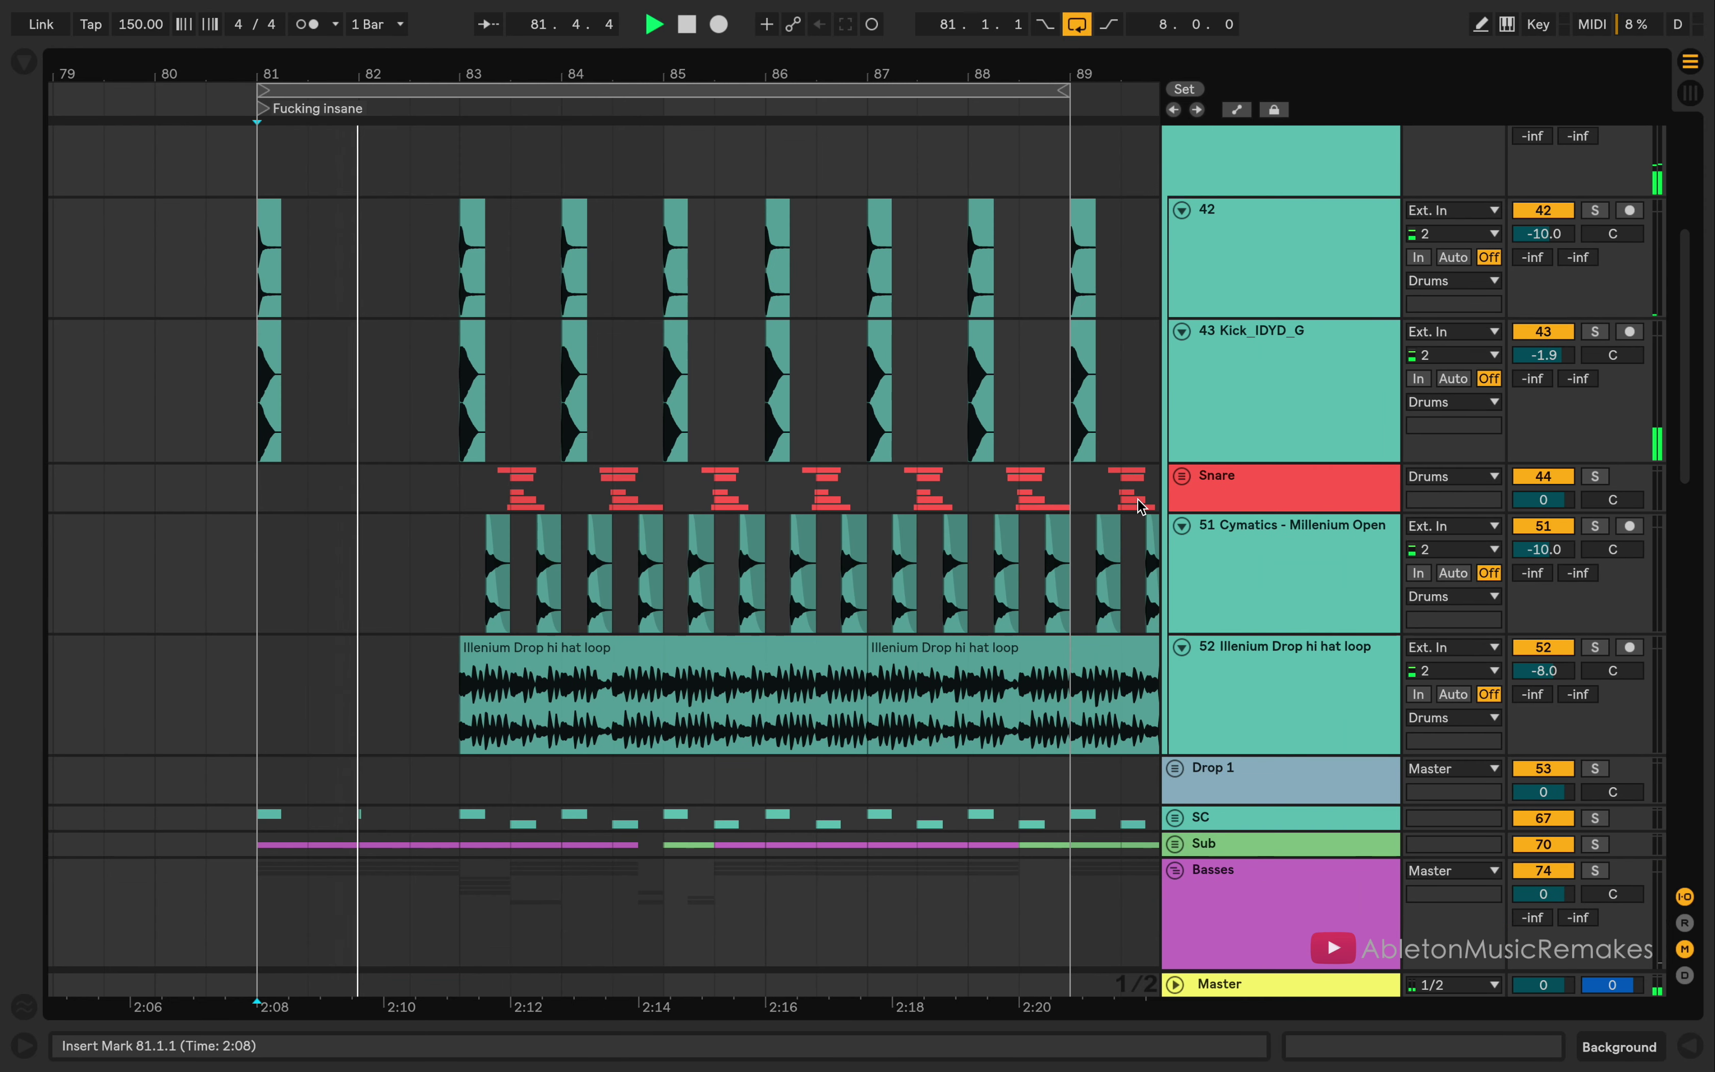
left_click(460, 582)
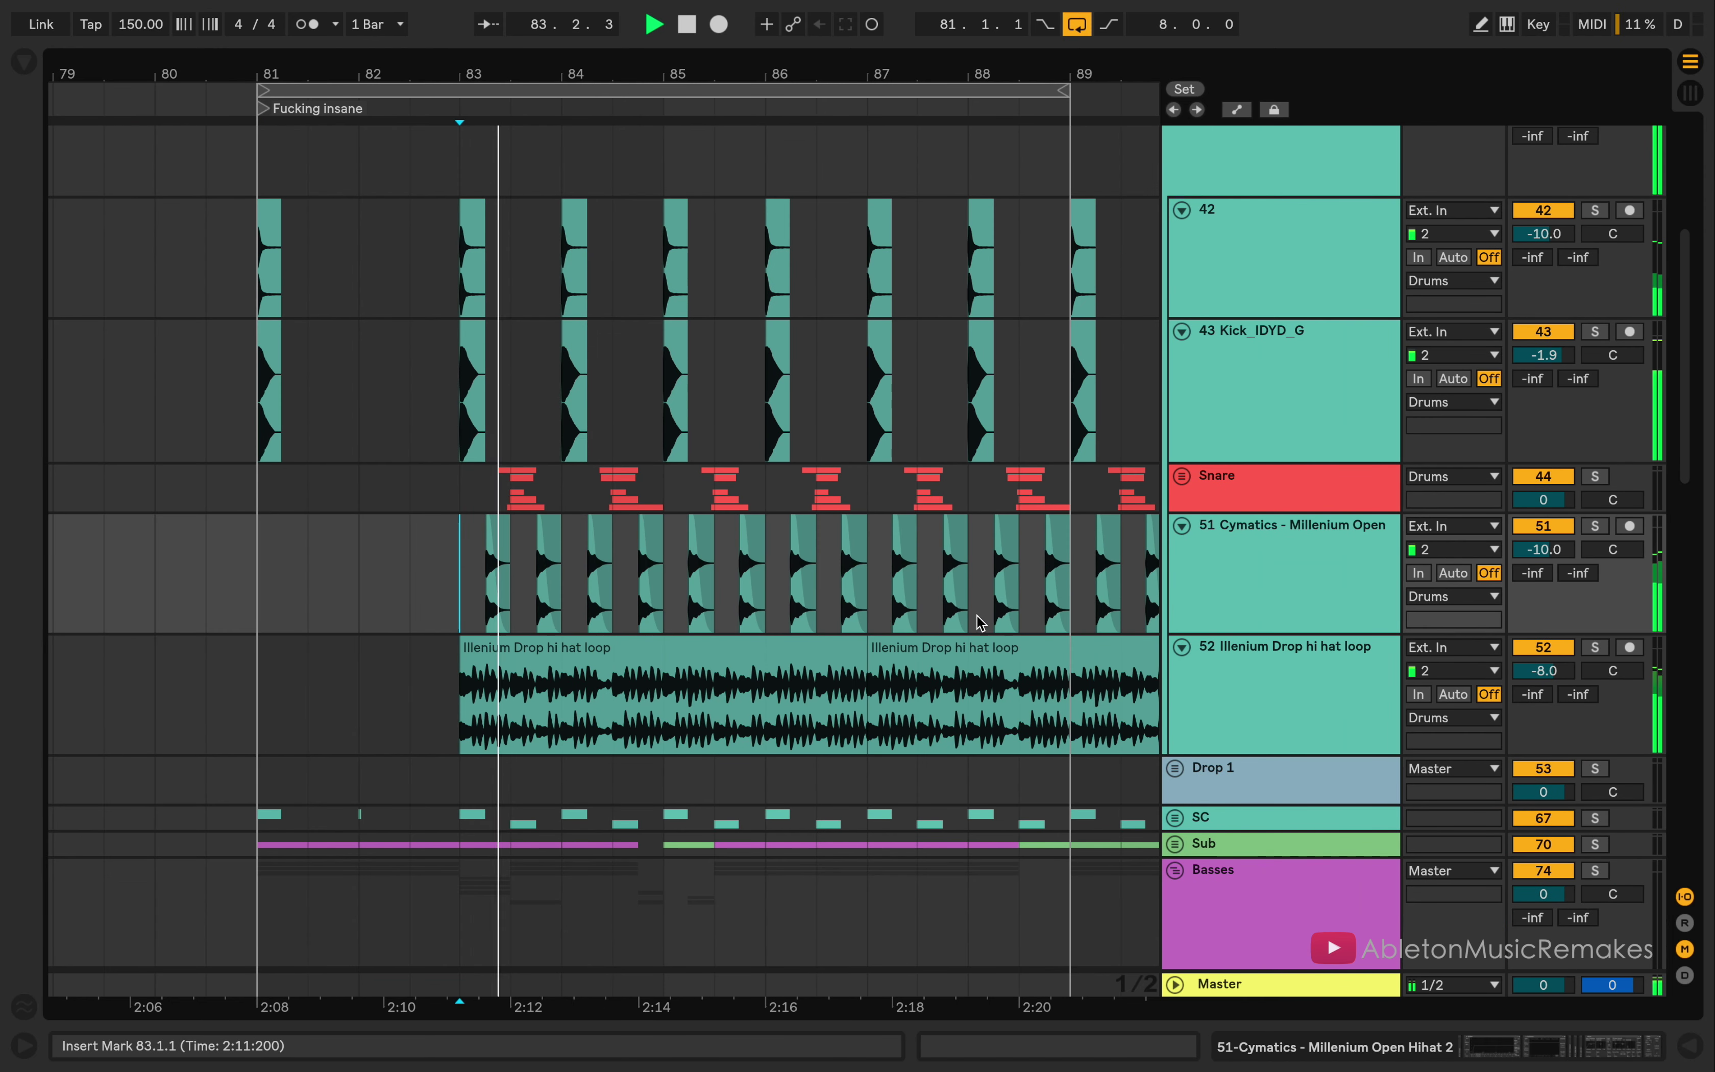
Step: Display the device chain of 52 Illenium Drop hi hat loop, inspect its Ghost SC Rack, and hide the device view
double_click(1229, 660)
scroll(1049, 771, "right", 20)
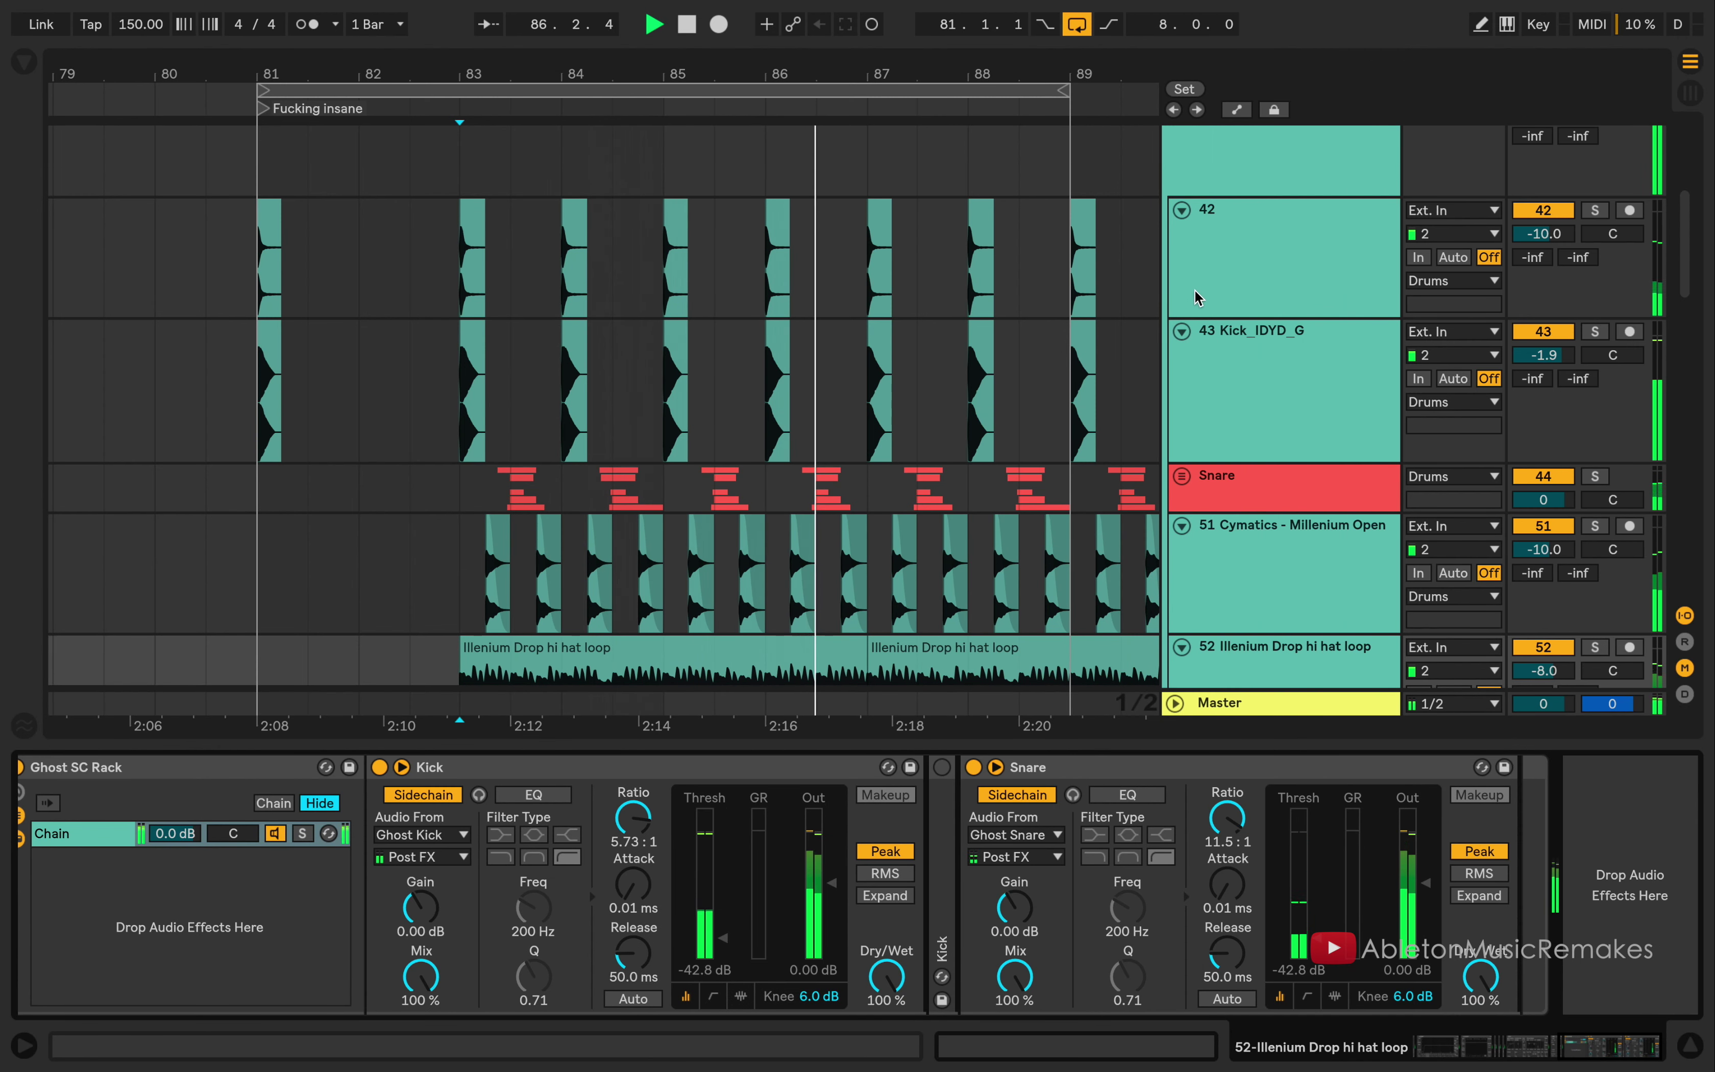
left_click_drag(1247, 740, 1248, 1014)
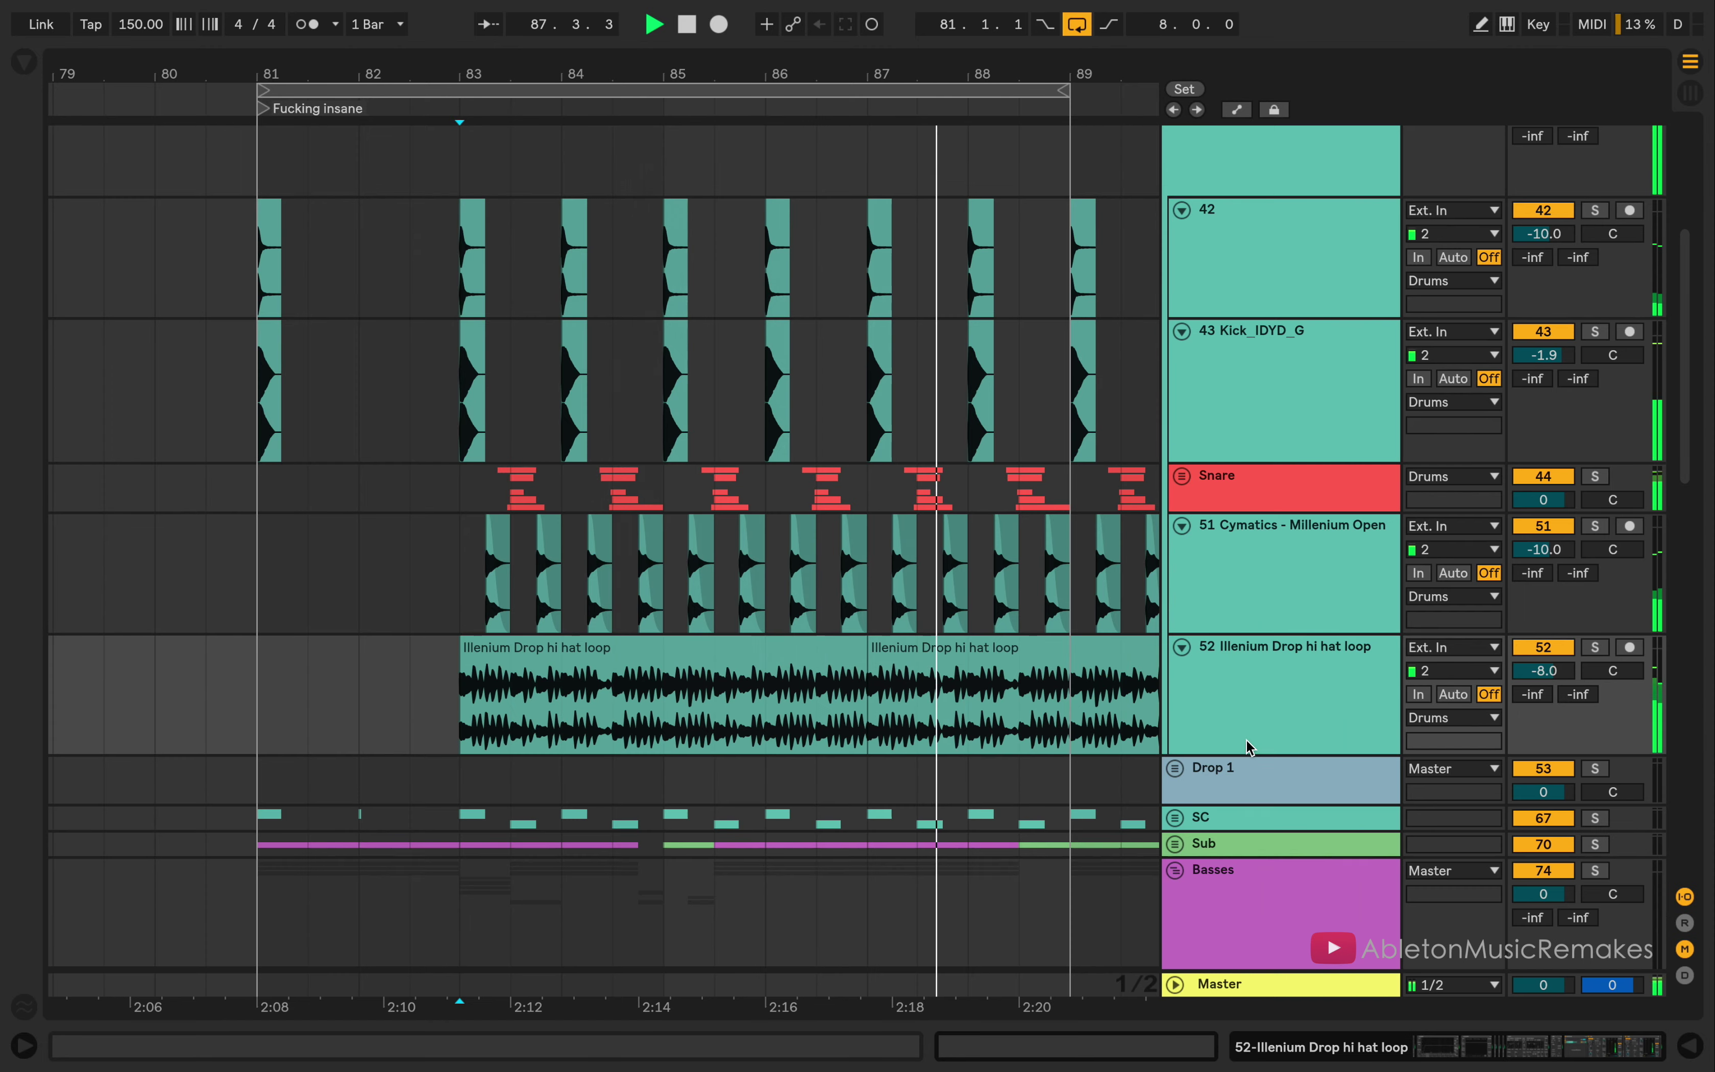
Step: Play the full arrangement from bar 1 and follow it through the Break towards the second drop
scroll(1551, 290, "up", 5)
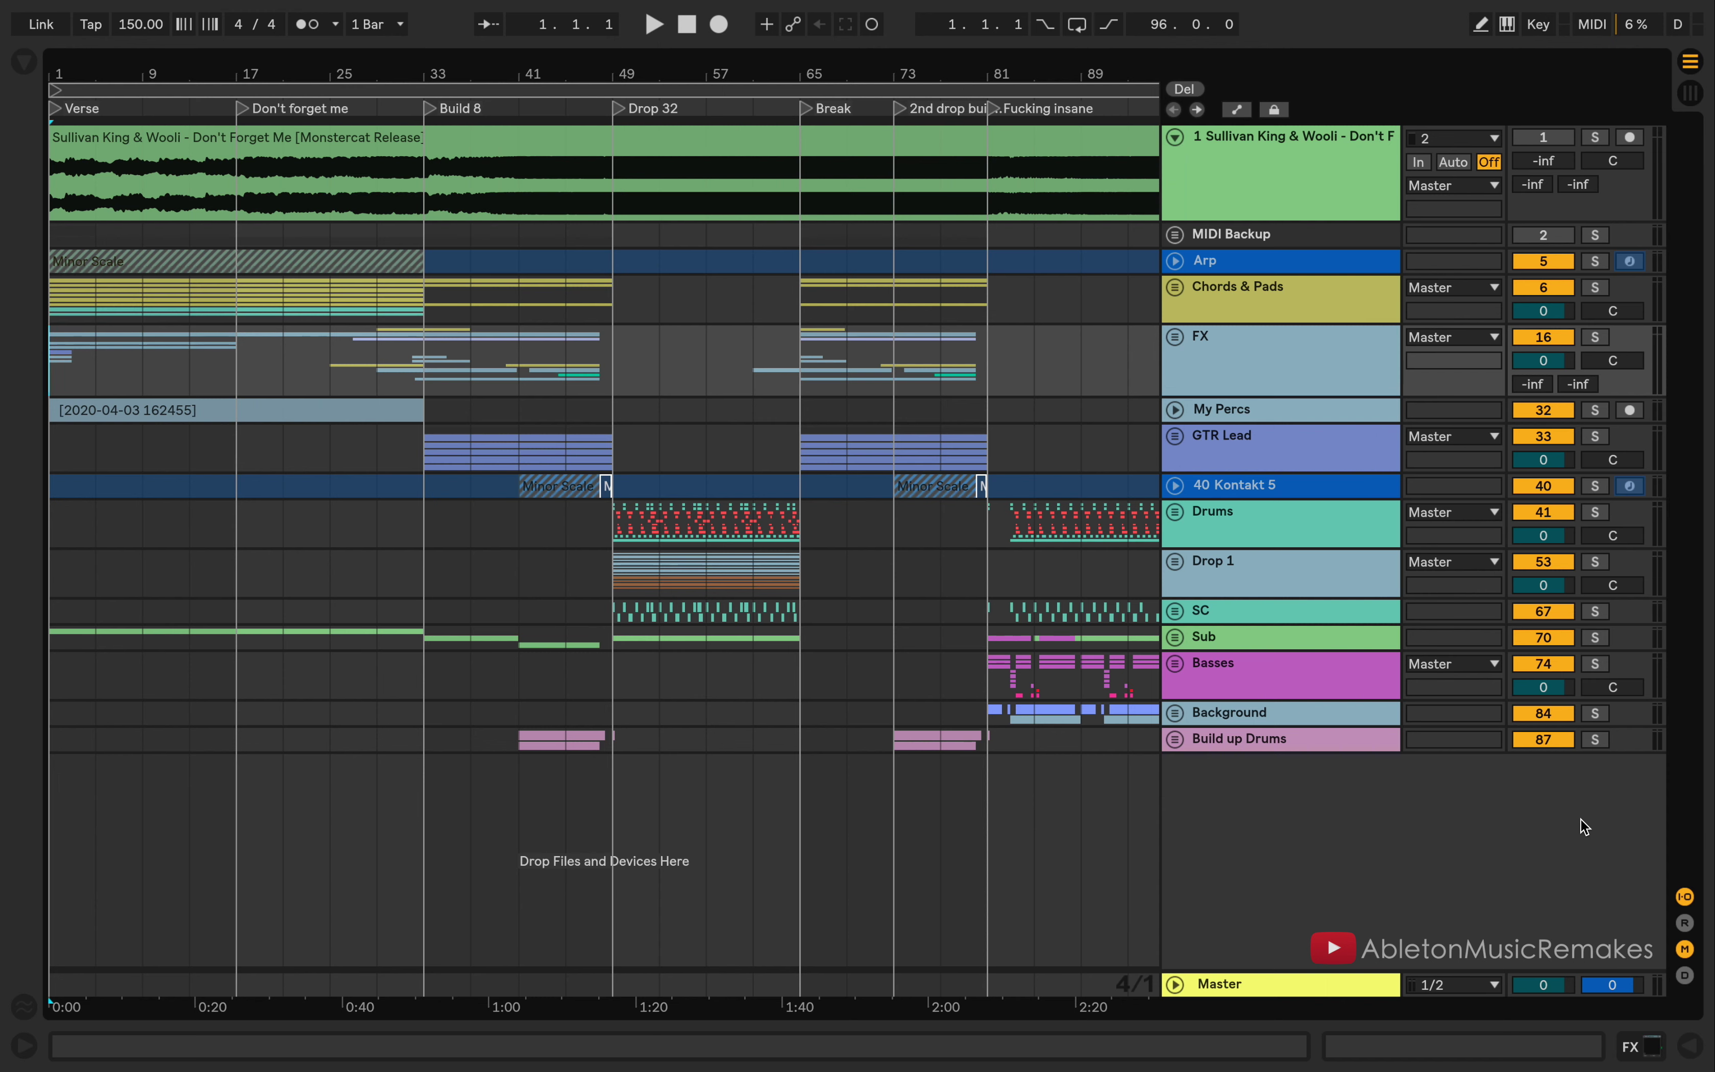
key("space")
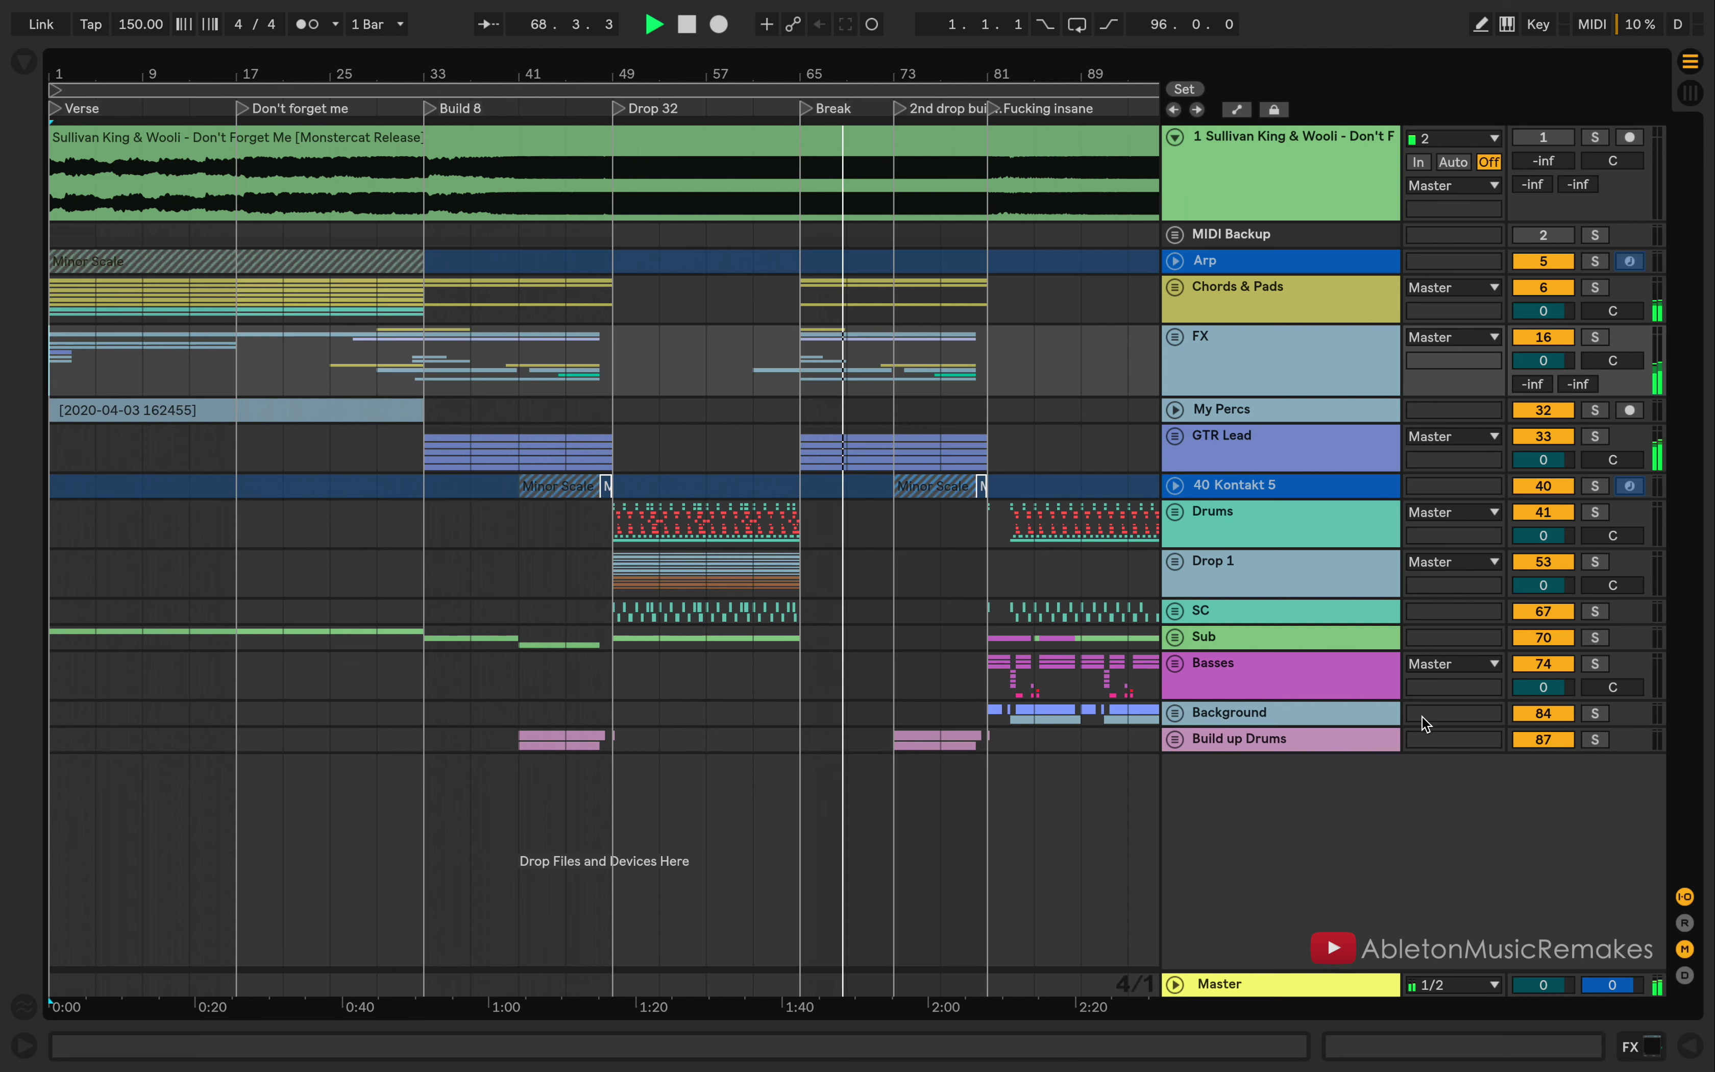
left_click_drag(946, 77, 739, 77)
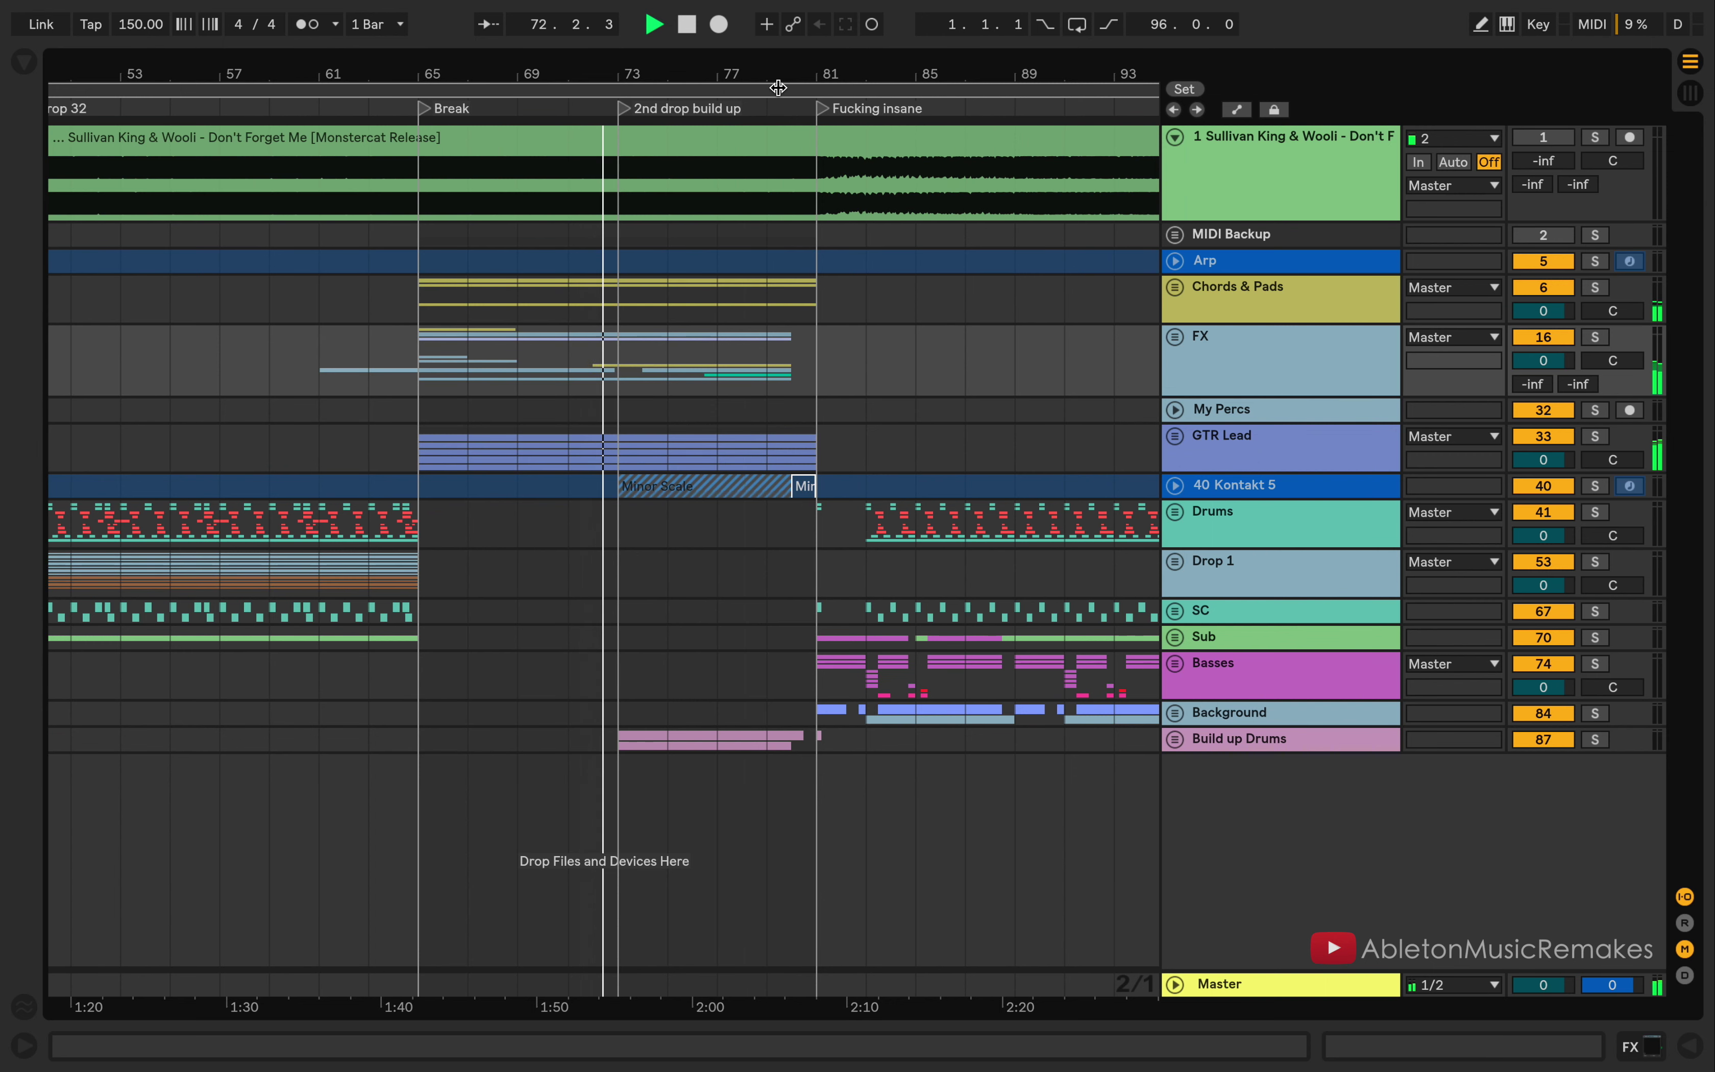